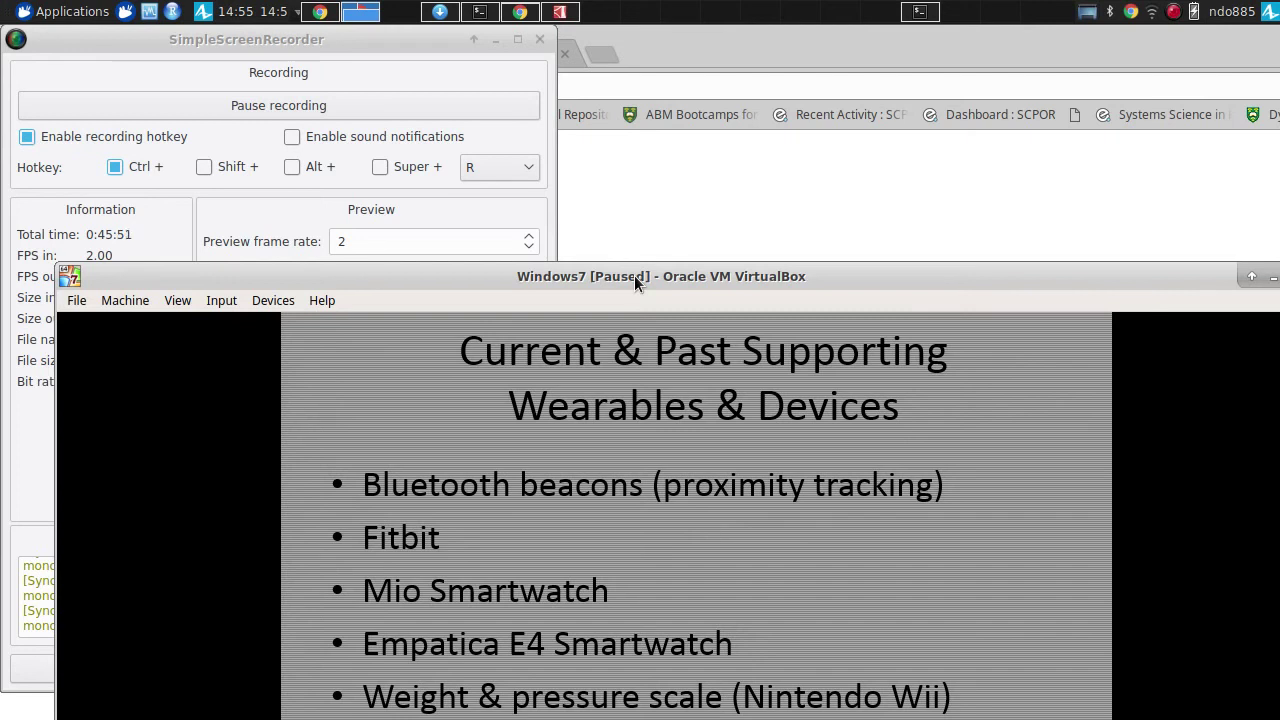
- Switch to Chrome and load ethicadata.com in a new tab
{"action": "key", "text": "alt+Tab"}
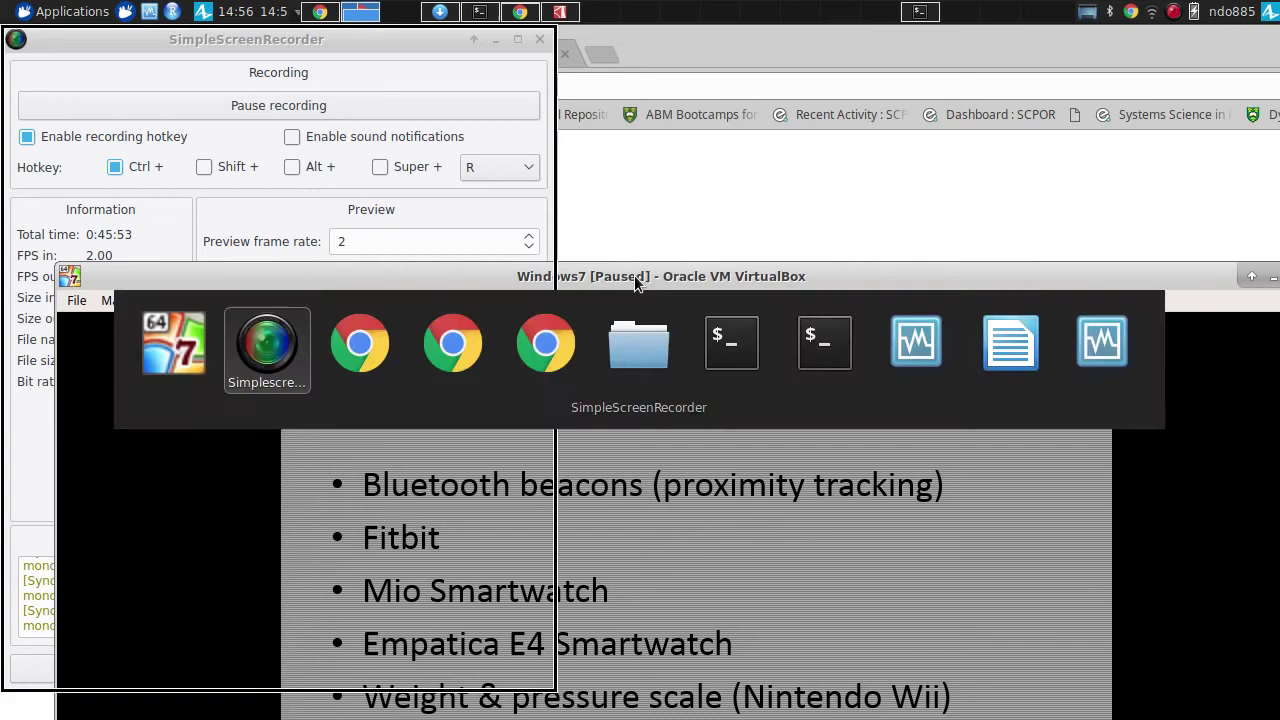
{"action": "key", "text": "Tab"}
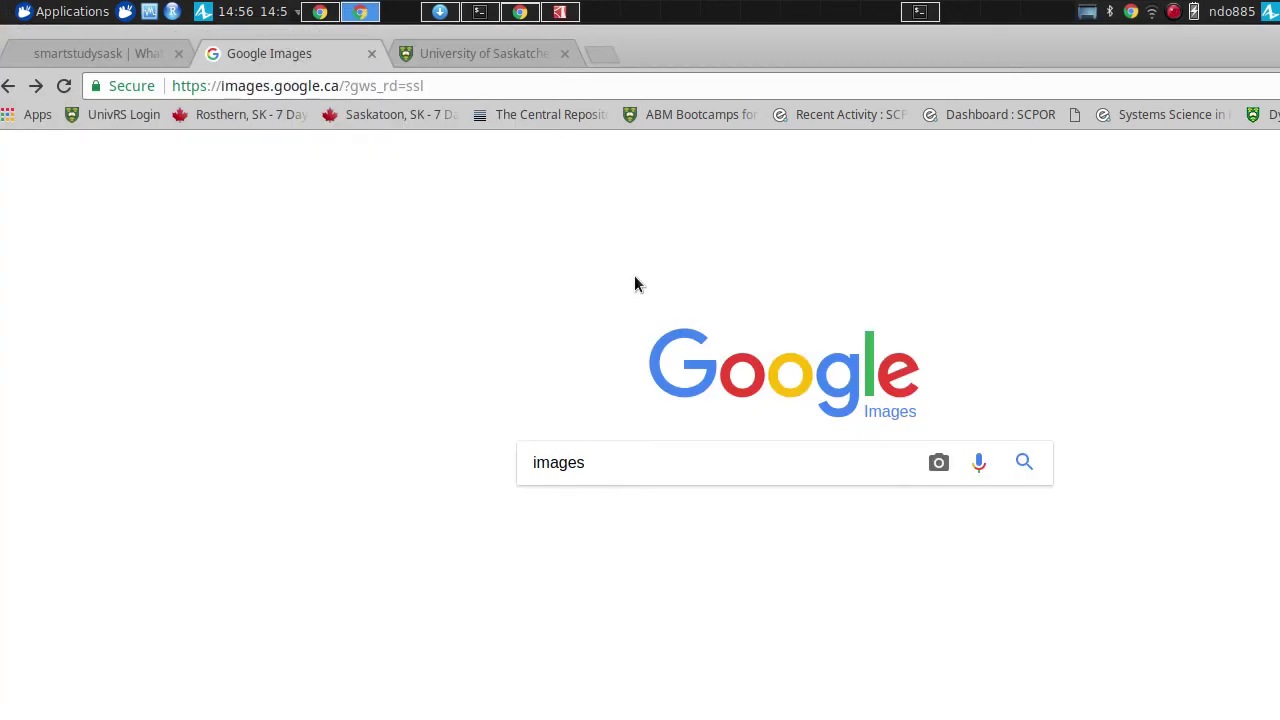
{"action": "key", "text": "ctrl+t"}
{"action": "type", "text": "ethica"}
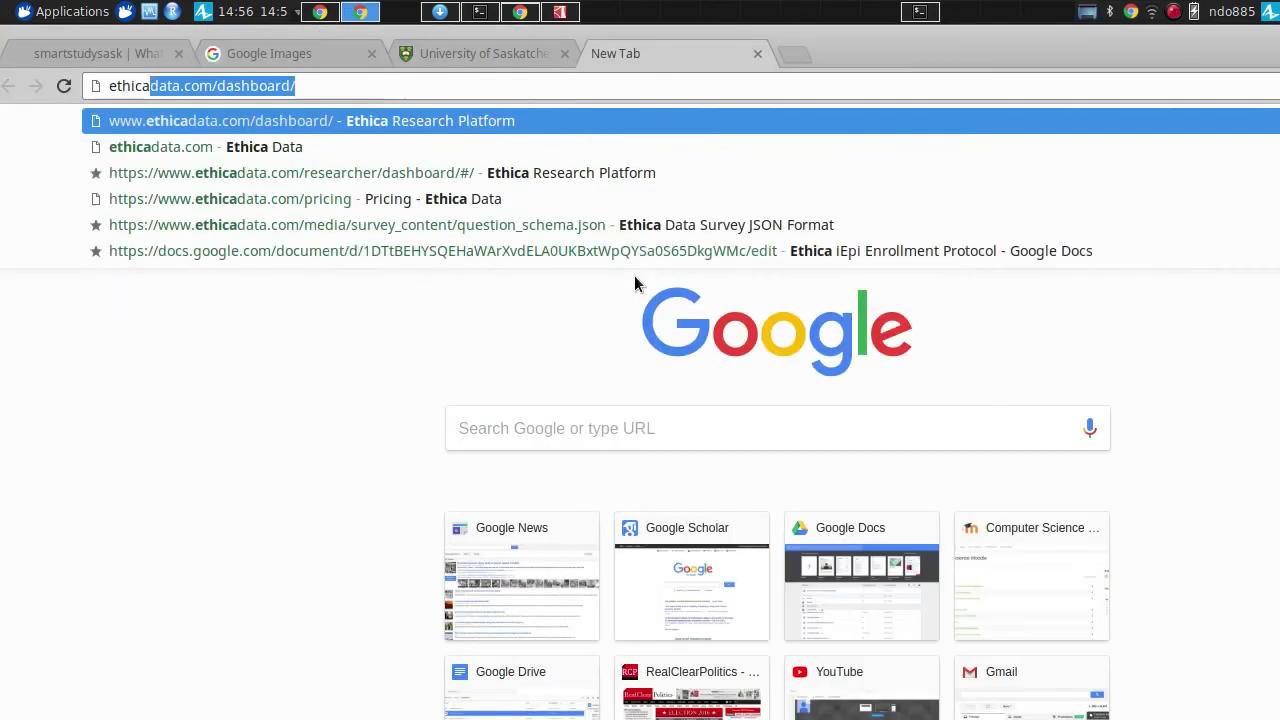
{"action": "type", "text": "data.com"}
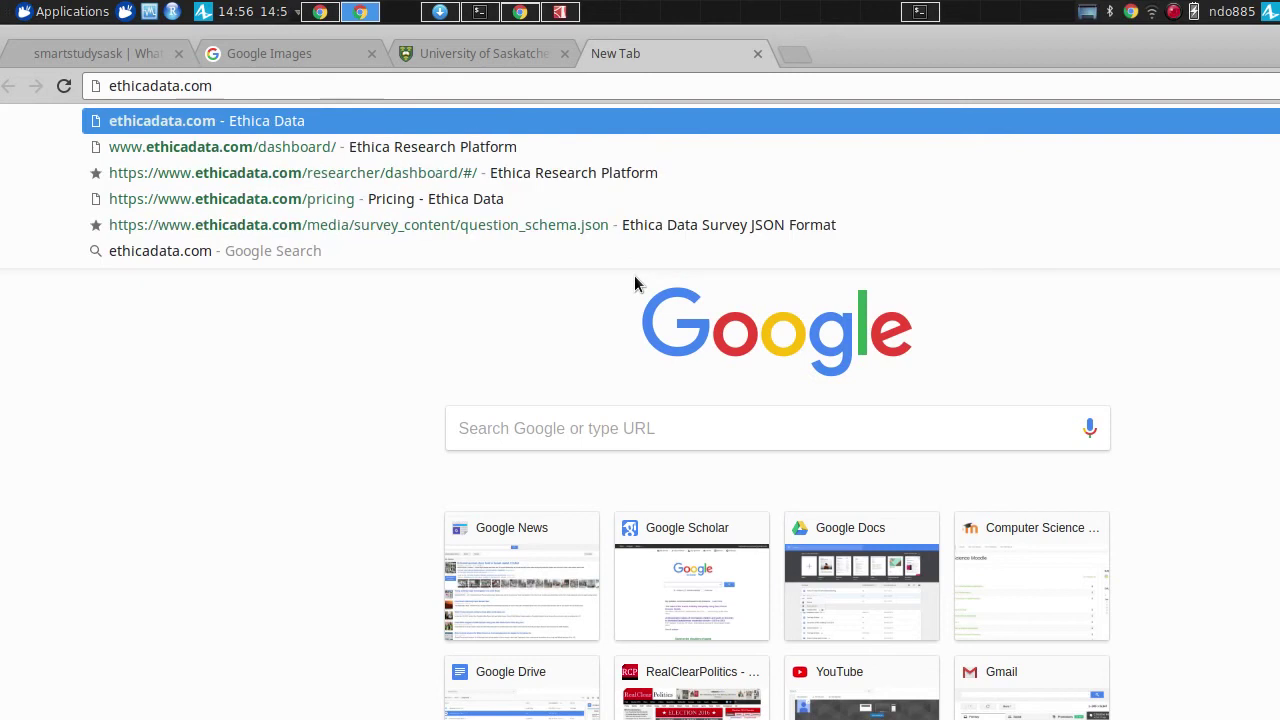
{"action": "key", "text": "Return"}
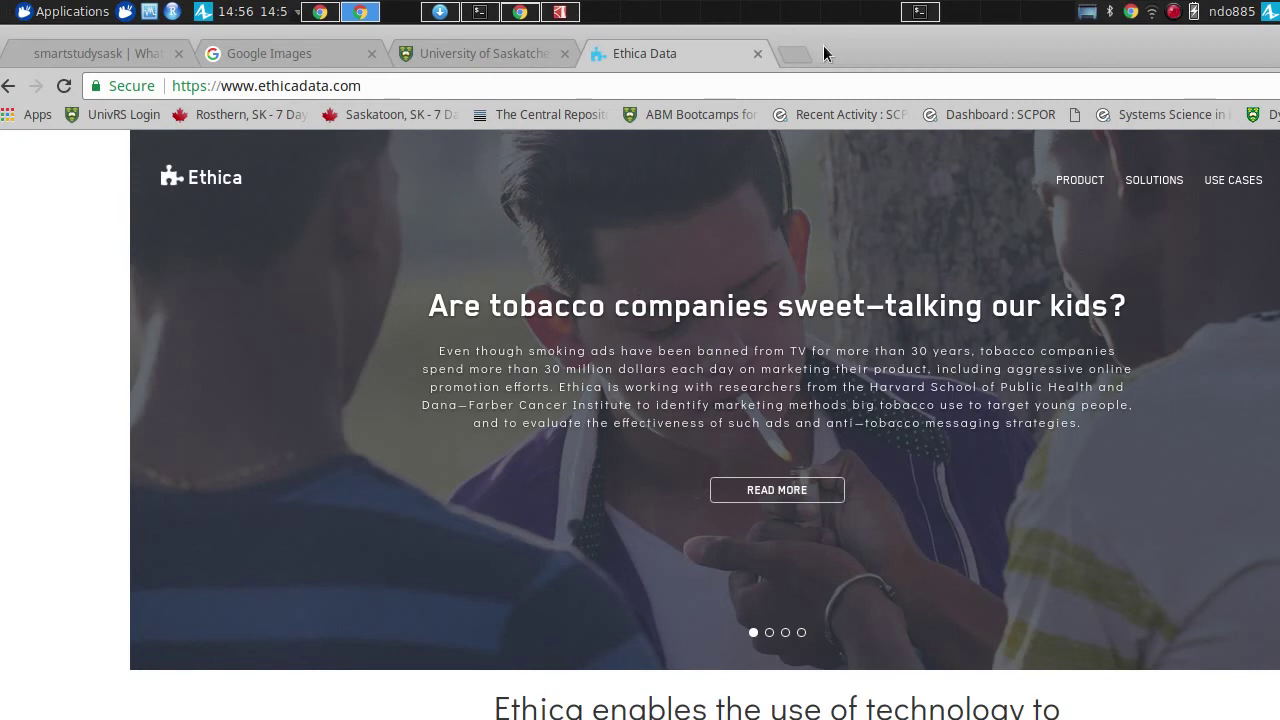
- Log in to the researcher dashboard and expand the Projects list in the sidebar
{"action": "left_click_drag", "start_coordinate": [823, 45], "coordinate": [637, 43]}
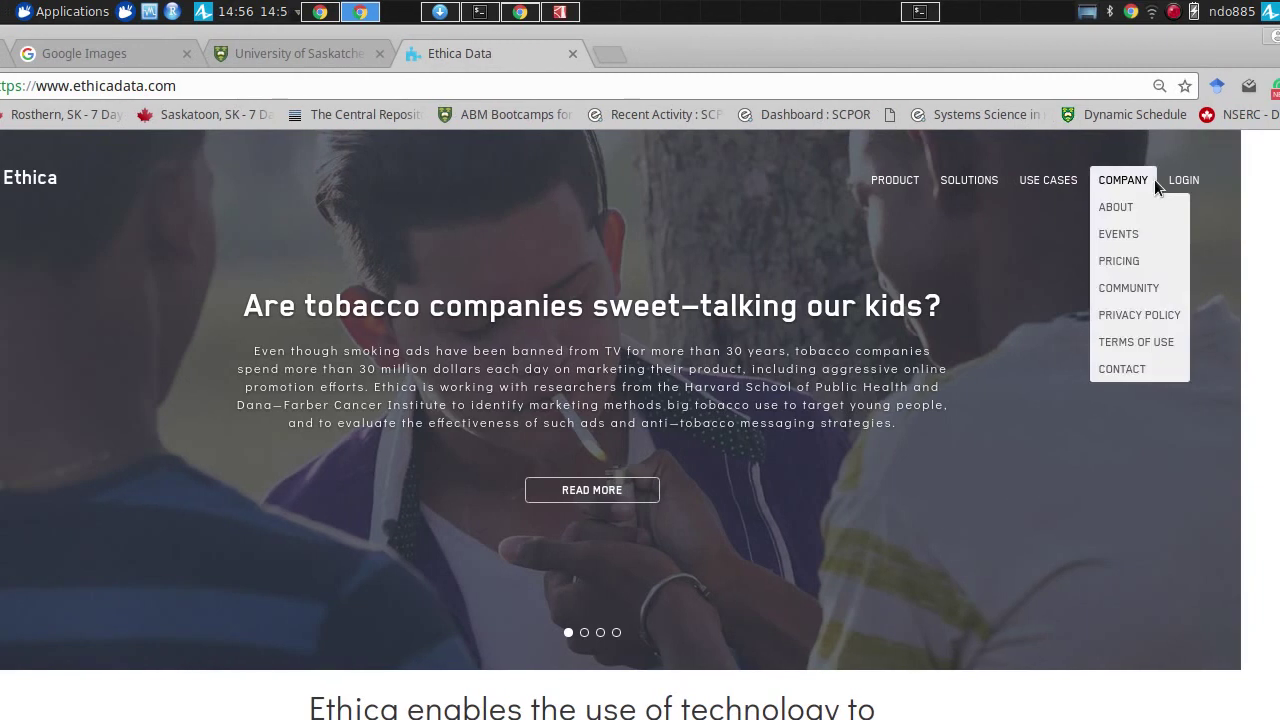
{"action": "left_click", "coordinate": [1187, 185]}
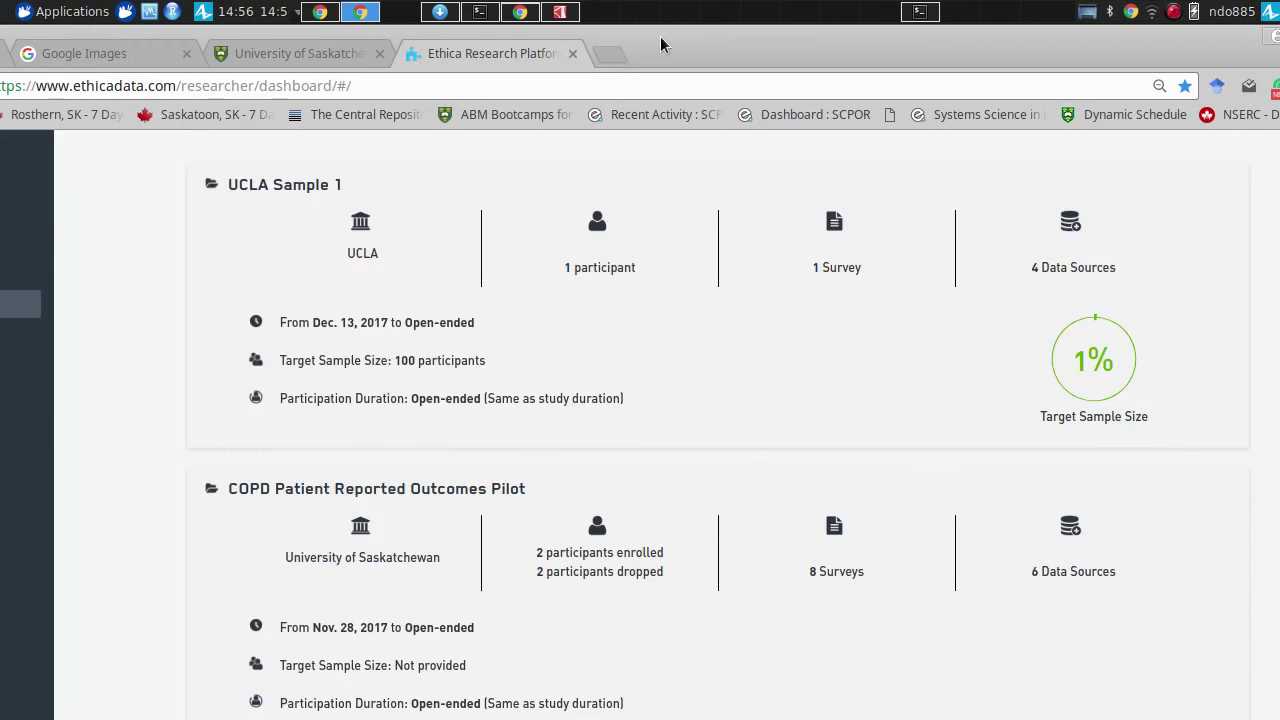
{"action": "left_click_drag", "start_coordinate": [660, 36], "coordinate": [957, 81]}
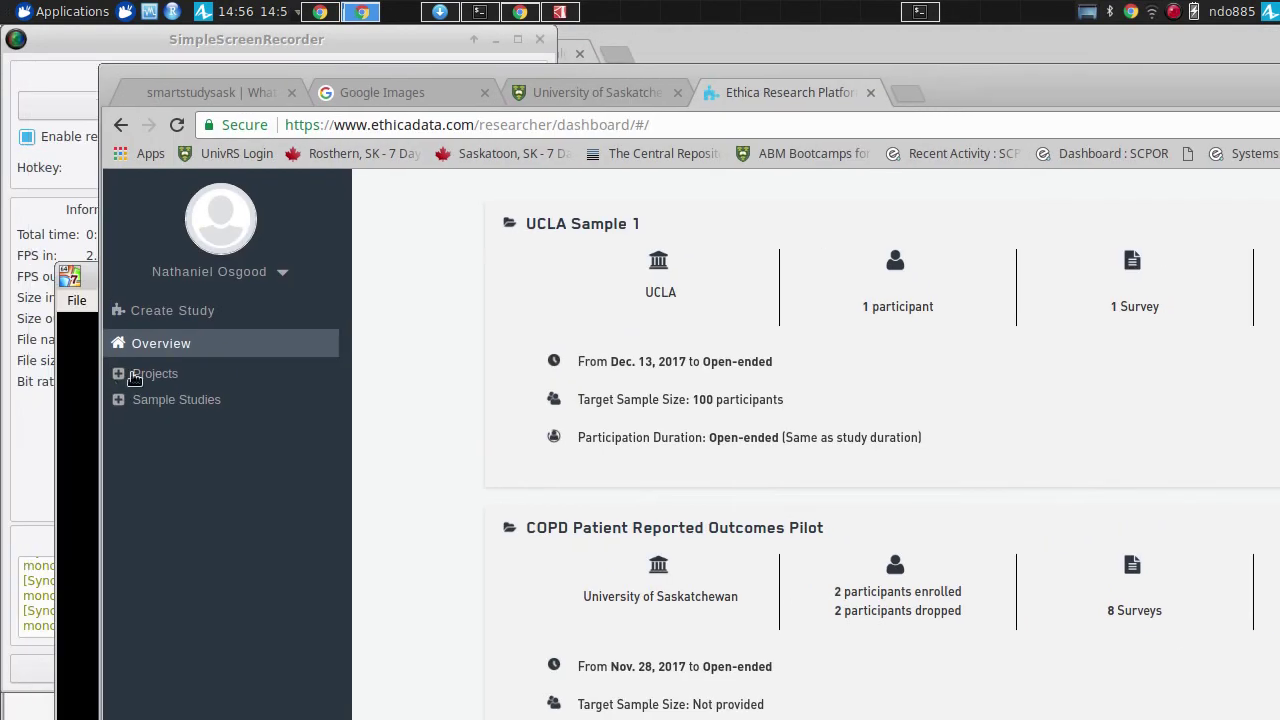
{"action": "left_click", "coordinate": [134, 376]}
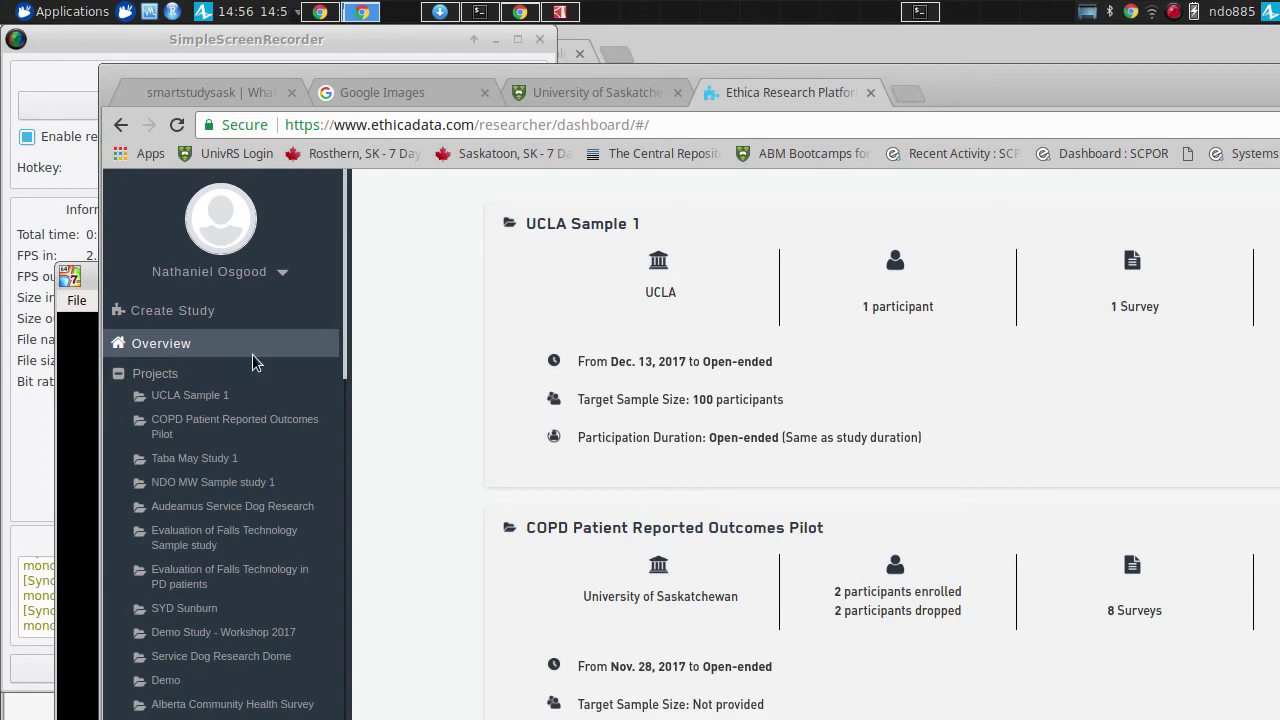
- Open a new Chrome incognito window from the browser menu
{"action": "left_click_drag", "start_coordinate": [926, 90], "coordinate": [337, 151]}
{"action": "left_click", "coordinate": [1086, 186]}
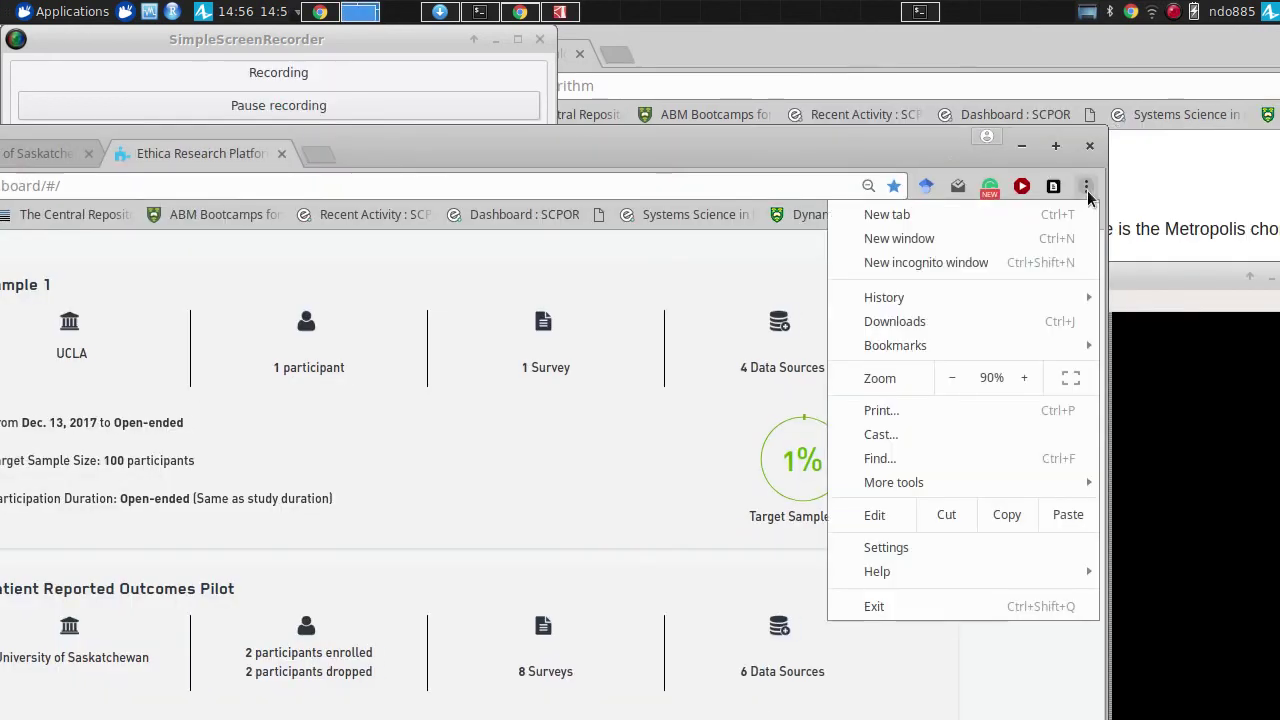
{"action": "left_click", "coordinate": [1018, 270]}
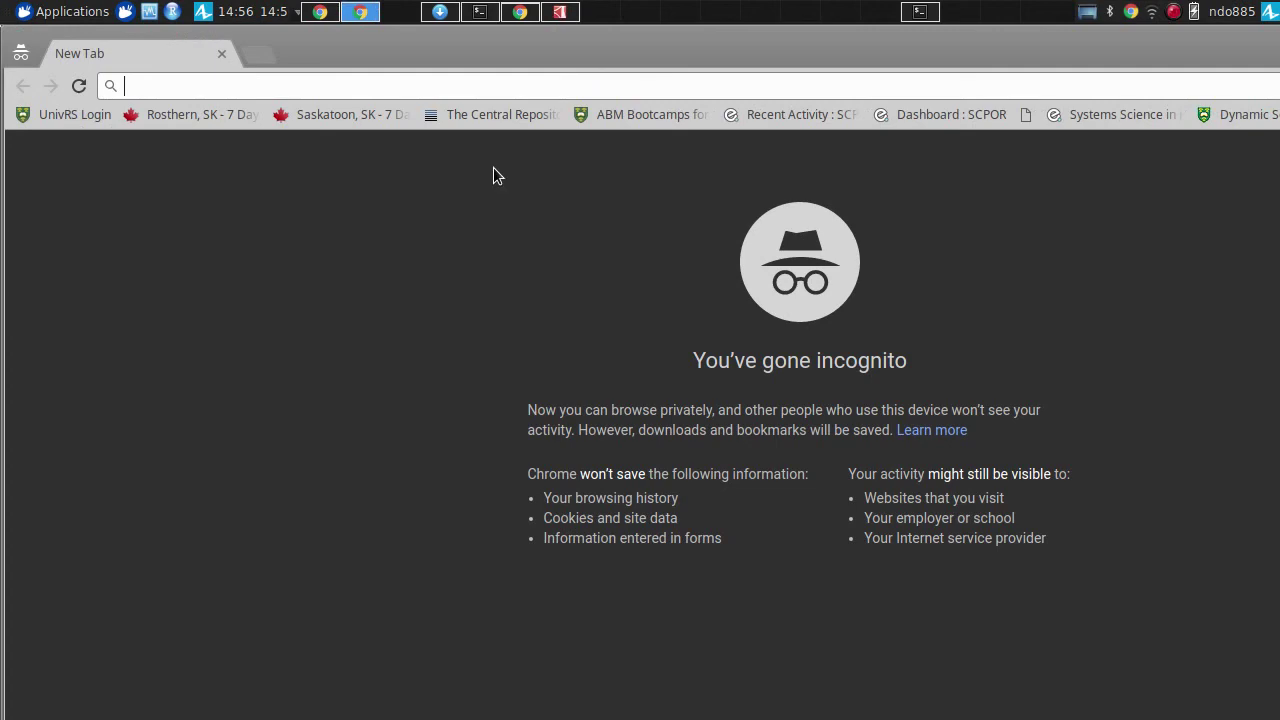
- Load the Ethica Data home page in the incognito window, trimming the login path from the address
{"action": "type", "text": "worh"}
{"action": "key", "text": "BackSpace"}
{"action": "key", "text": "BackSpace"}
{"action": "key", "text": "BackSpace"}
{"action": "key", "text": "BackSpace"}
{"action": "type", "text": "ethi"}
{"action": "key", "text": "Return"}
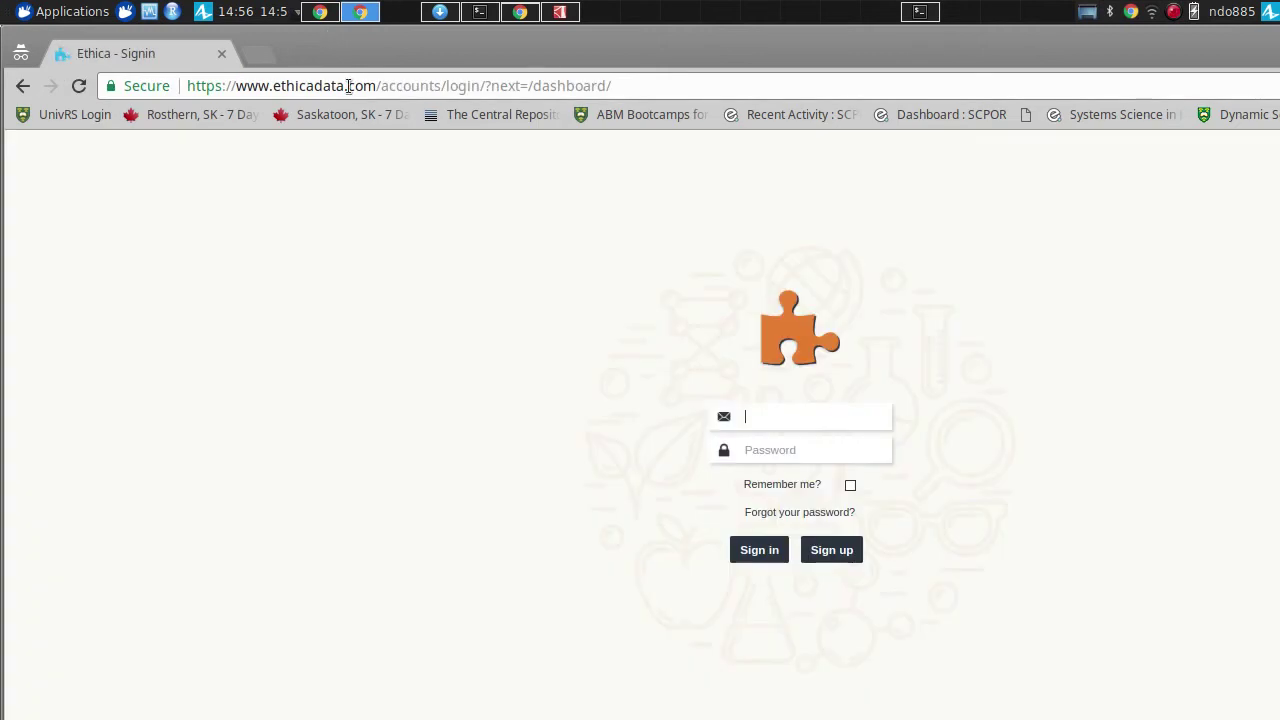
{"action": "left_click", "coordinate": [350, 87]}
{"action": "left_click", "coordinate": [350, 87]}
{"action": "key", "text": "shift+End"}
{"action": "key", "text": "BackSpace"}
{"action": "key", "text": "Return"}
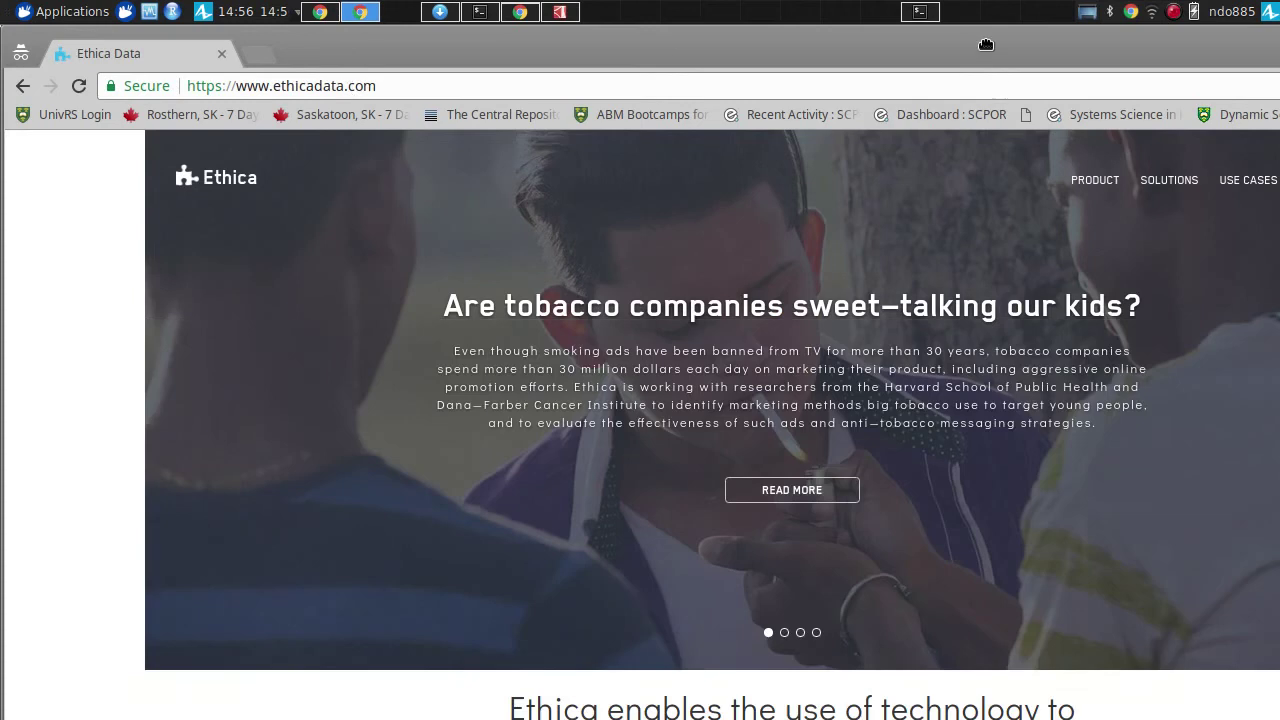
- Go through LOGIN to the Sign up registration form
{"action": "left_click_drag", "start_coordinate": [986, 44], "coordinate": [820, 134]}
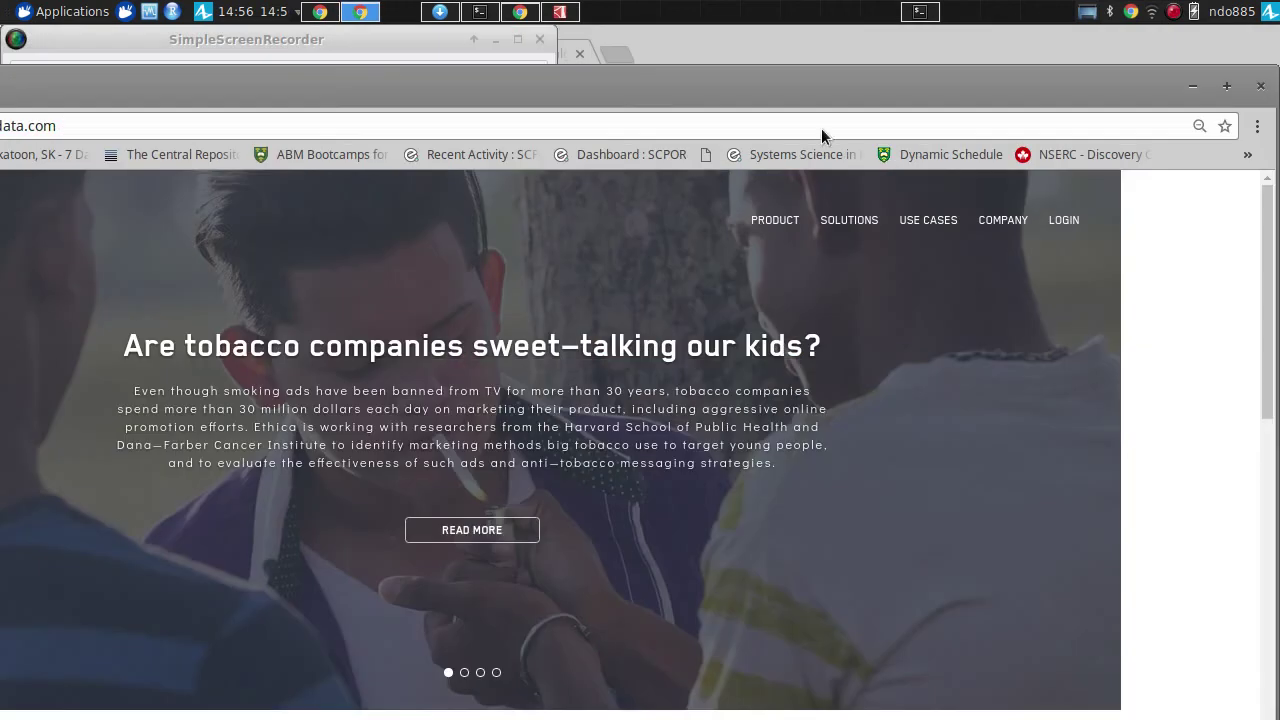
{"action": "left_click", "coordinate": [1065, 220]}
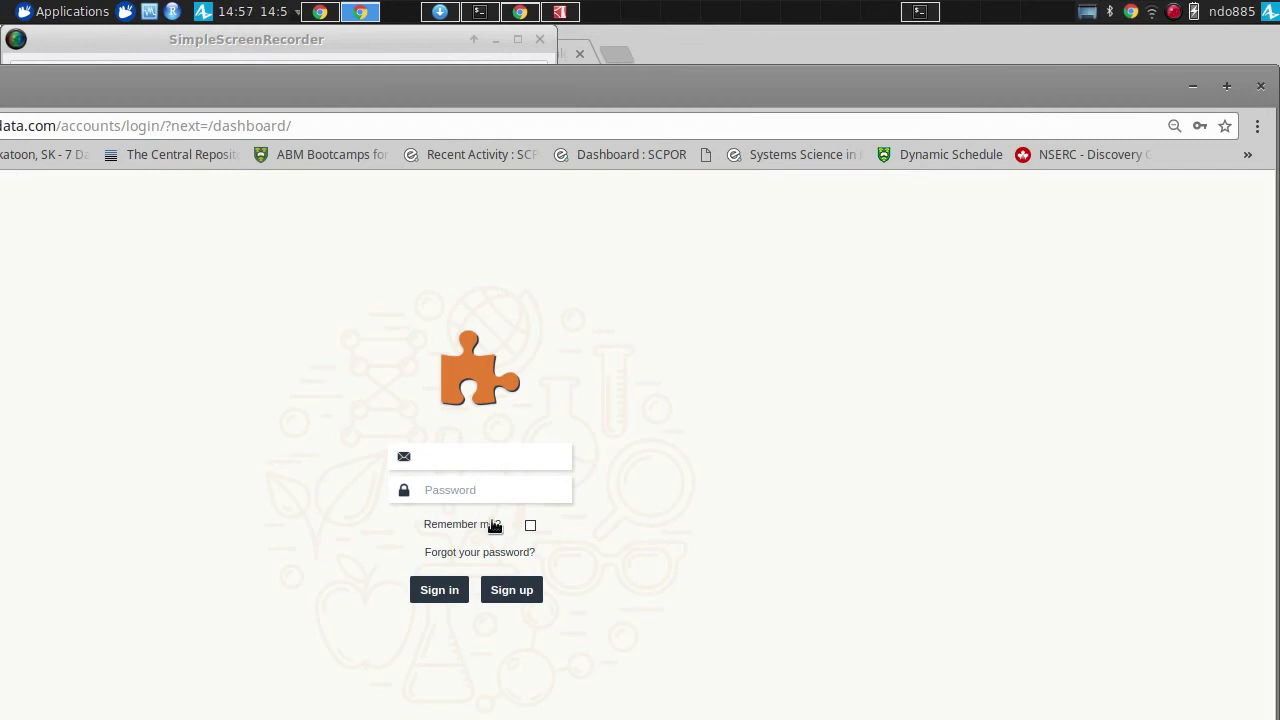
{"action": "left_click", "coordinate": [505, 594]}
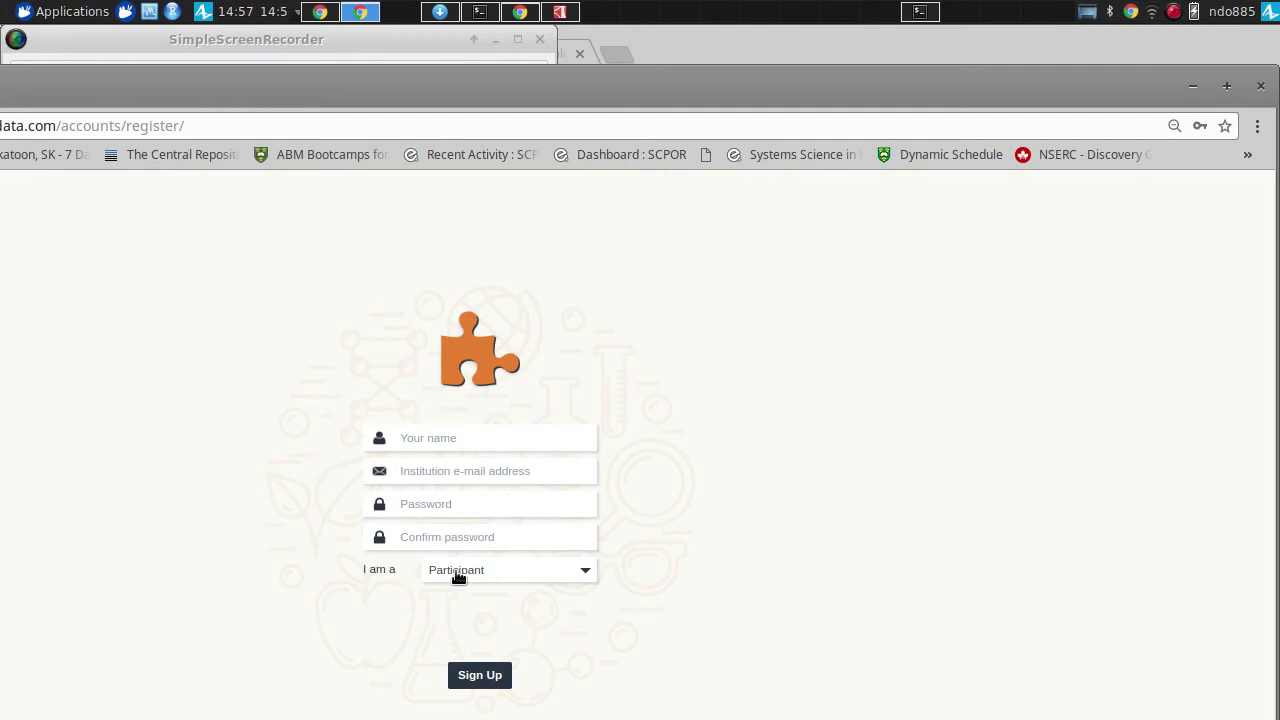
- Reveal the Participant and Researcher choices in the 'I am a' role dropdown
{"action": "left_click", "coordinate": [479, 578]}
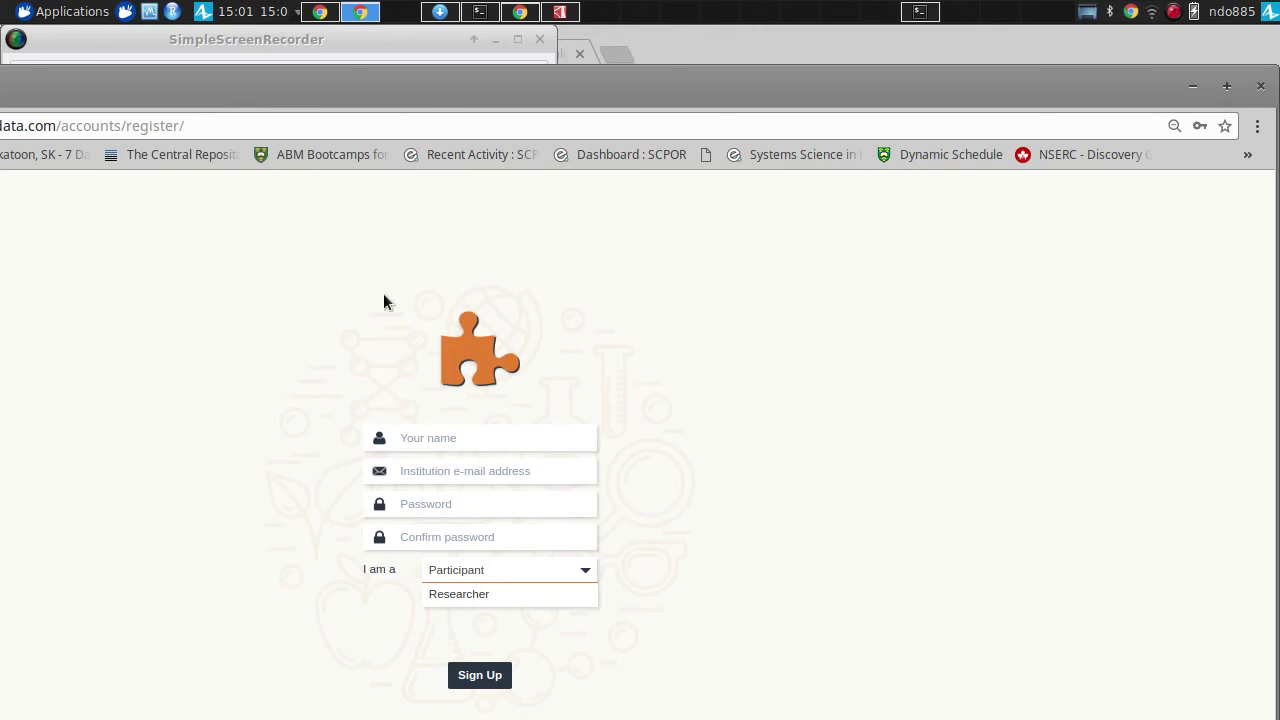
- Maximize the browser window showing the registration form
{"action": "double_click", "coordinate": [466, 82]}
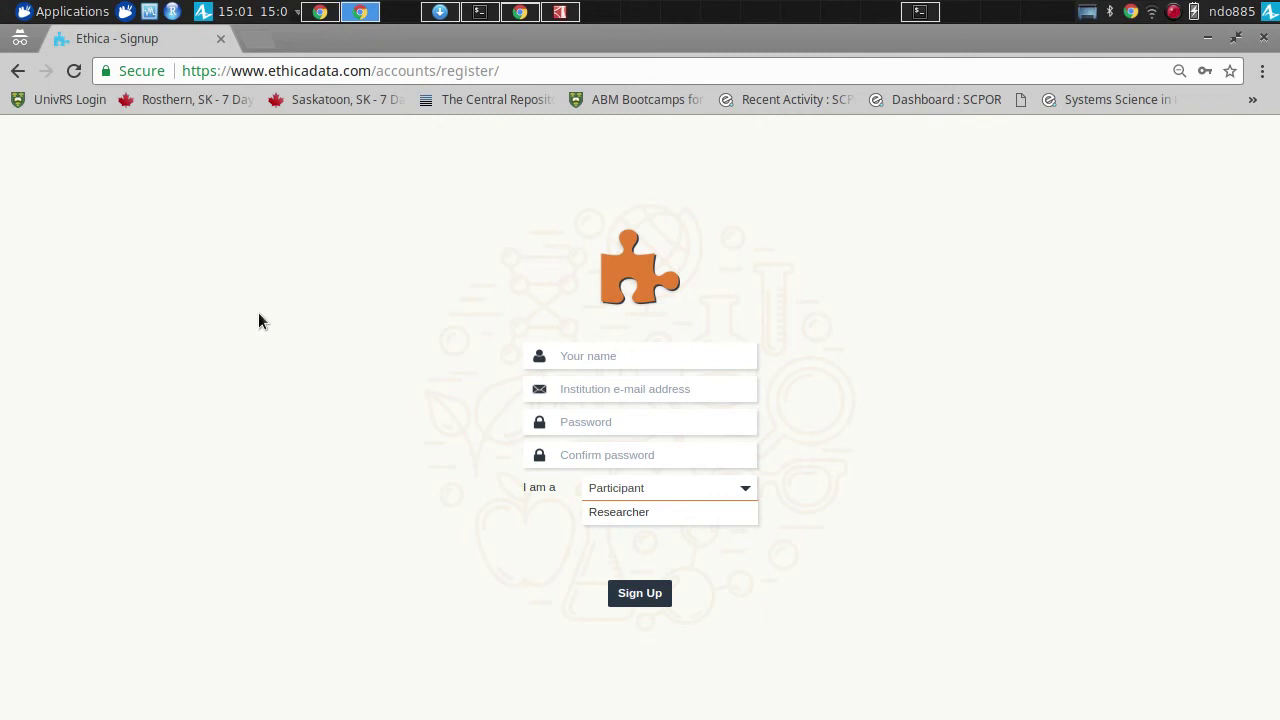
- Return to the sign-in page, then close the incognito window to reveal the researcher dashboard
{"action": "left_click", "coordinate": [20, 70]}
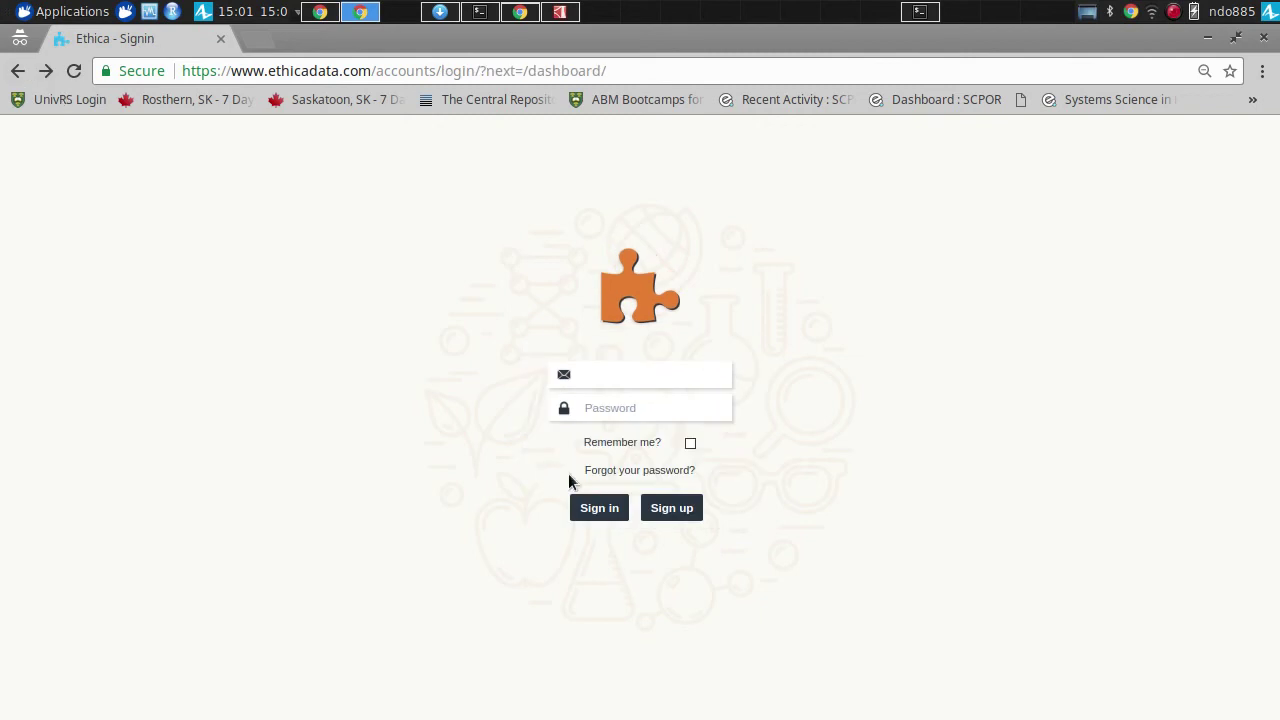
{"action": "left_click", "coordinate": [598, 510]}
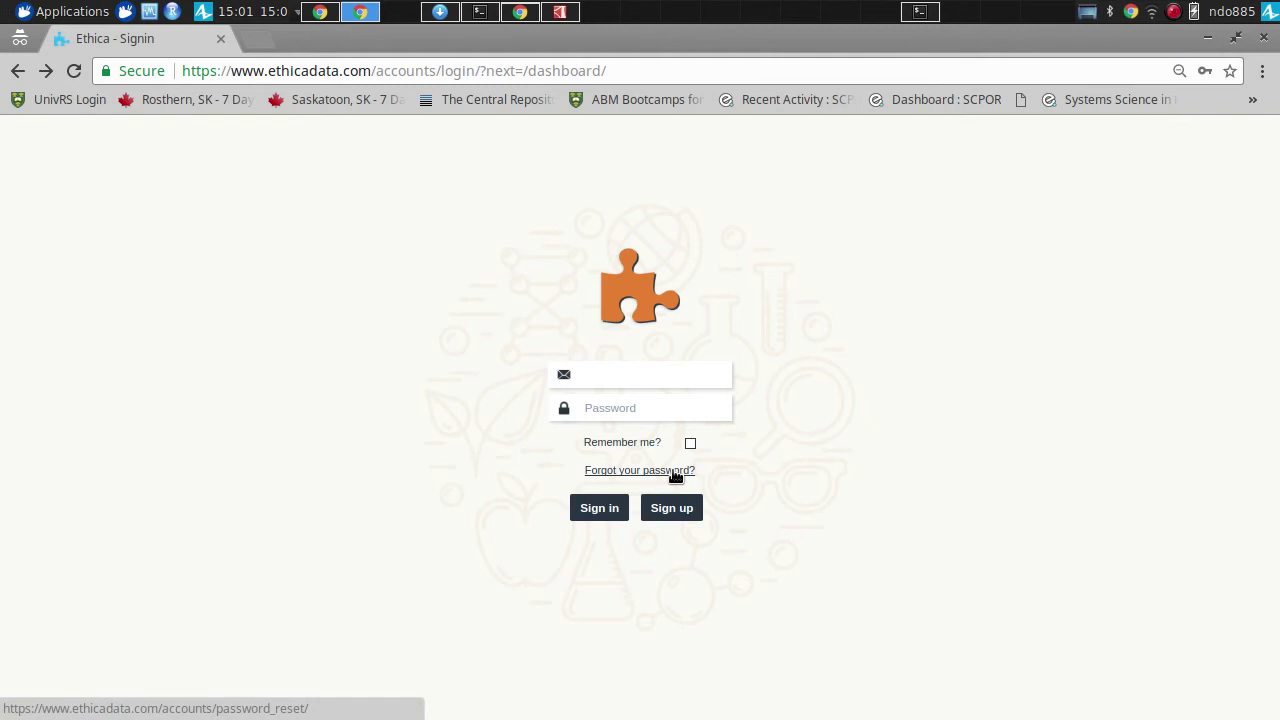
{"action": "key", "text": "ctrl+w"}
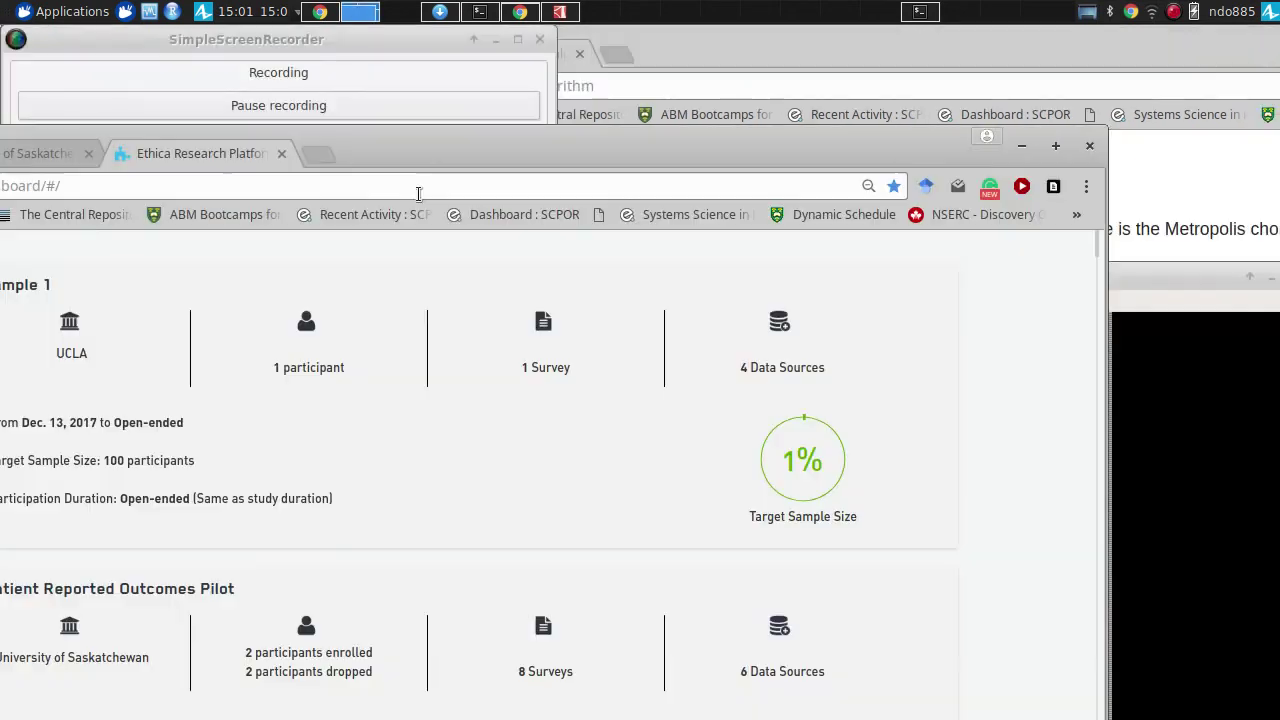
- Maximize the window and load the Ethica home page at the site root
{"action": "double_click", "coordinate": [427, 148]}
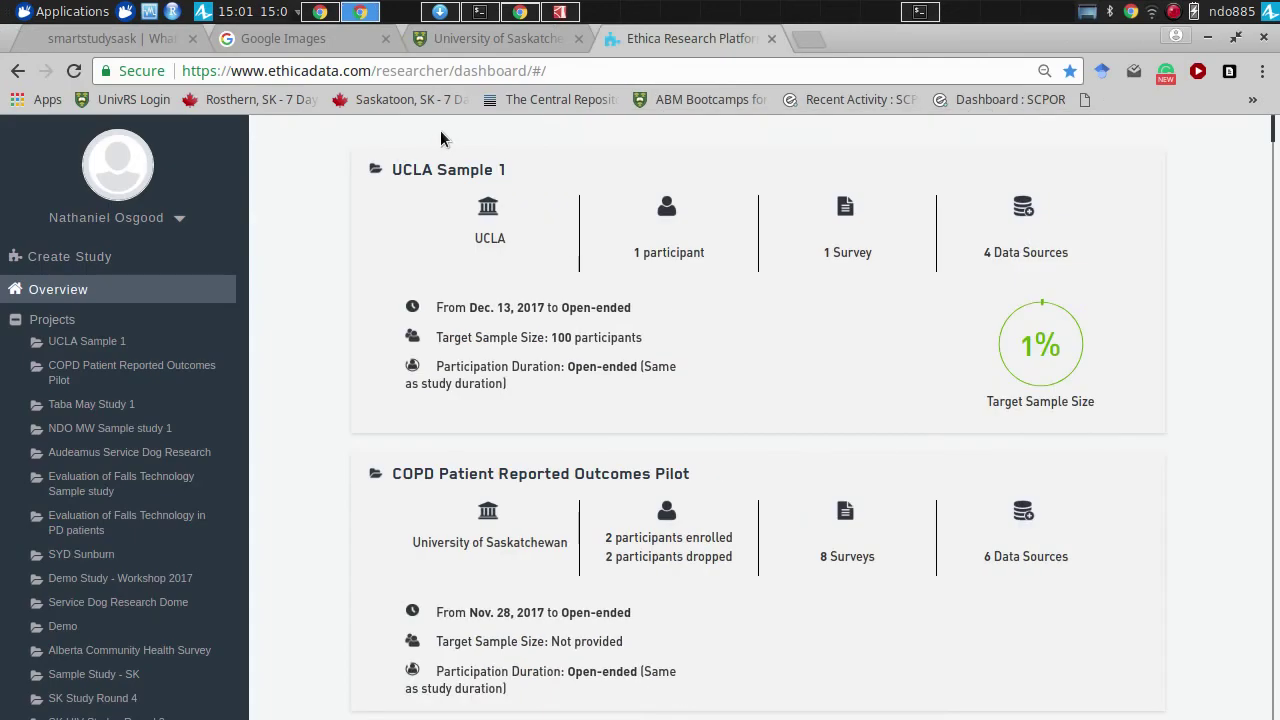
{"action": "left_click", "coordinate": [416, 70]}
{"action": "key", "text": "End"}
{"action": "key", "text": "ctrl+shift+Left"}
{"action": "key", "text": "ctrl+shift+Left"}
{"action": "key", "text": "ctrl+shift+Left"}
{"action": "key", "text": "ctrl+shift+Left"}
{"action": "key", "text": "ctrl+shift+Right"}
{"action": "type", "text": "dash"}
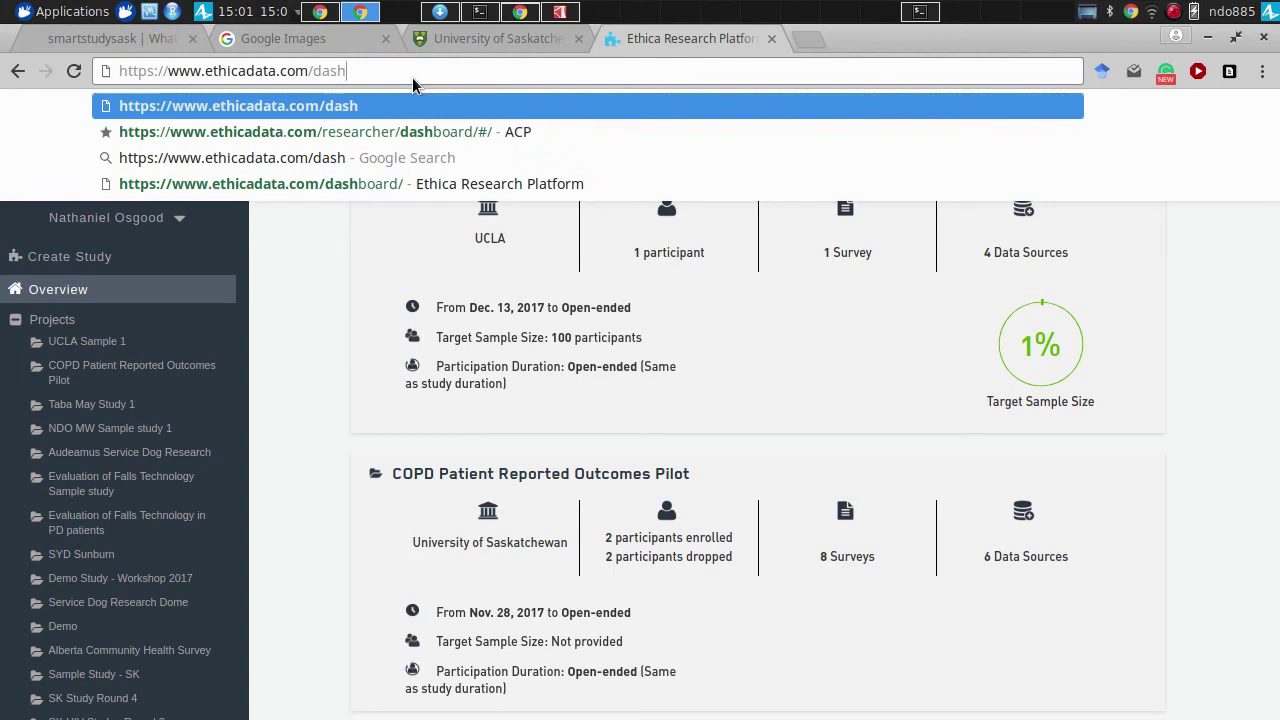
{"action": "type", "text": "bo"}
{"action": "key", "text": "BackSpace"}
{"action": "key", "text": "BackSpace"}
{"action": "key", "text": "BackSpace"}
{"action": "key", "text": "BackSpace"}
{"action": "key", "text": "BackSpace"}
{"action": "key", "text": "BackSpace"}
{"action": "key", "text": "BackSpace"}
{"action": "key", "text": "Return"}
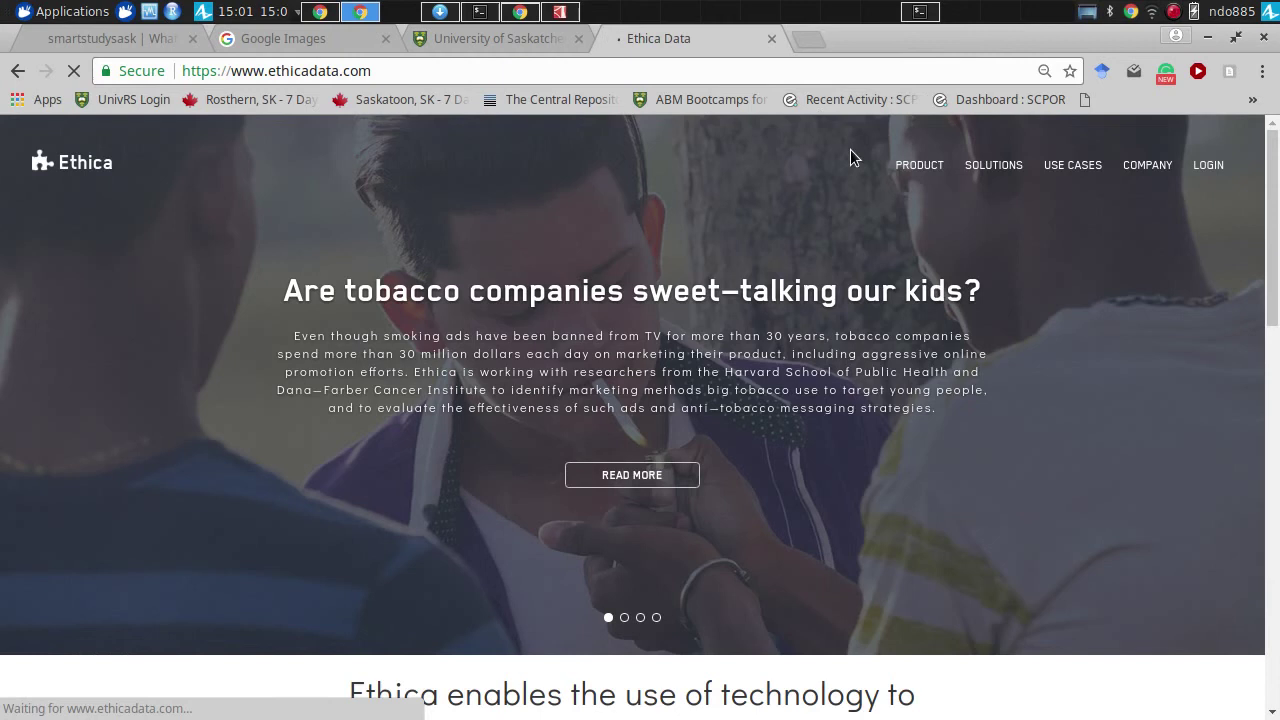
{"action": "mouse_move", "coordinate": [990, 168]}
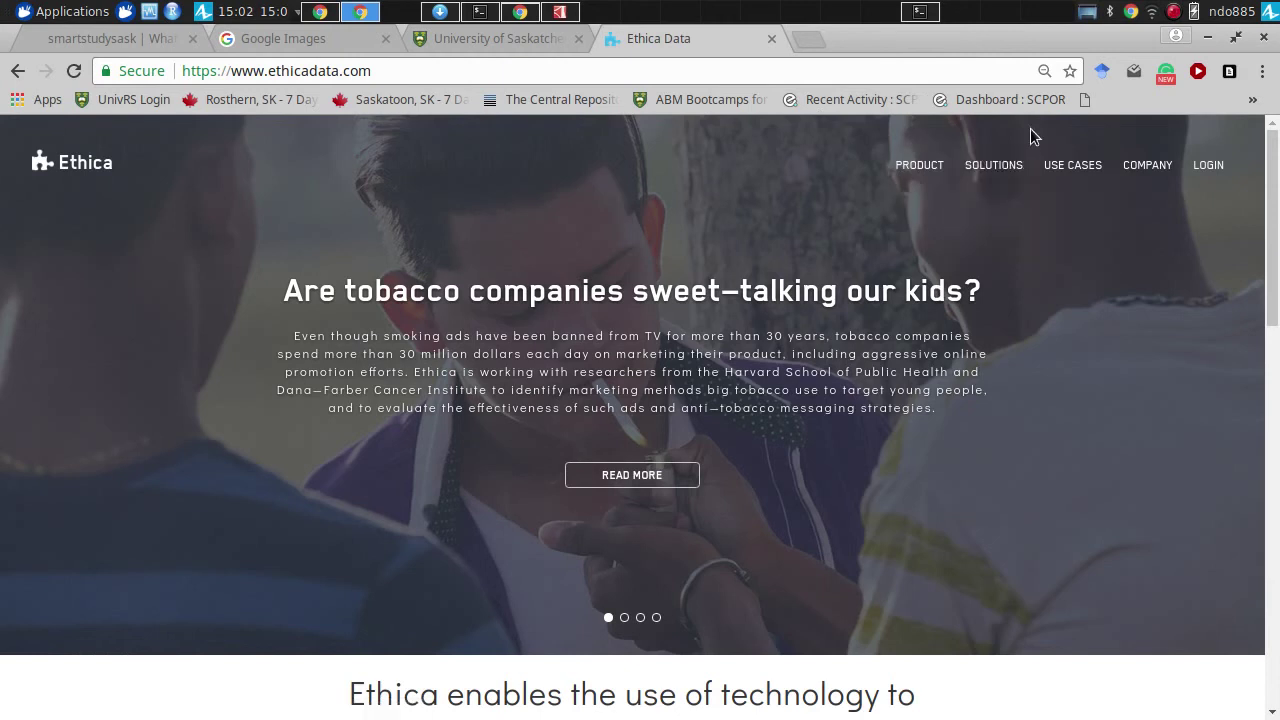
{"action": "scroll", "coordinate": [1025, 132], "scroll_direction": "down", "scroll_amount": 1}
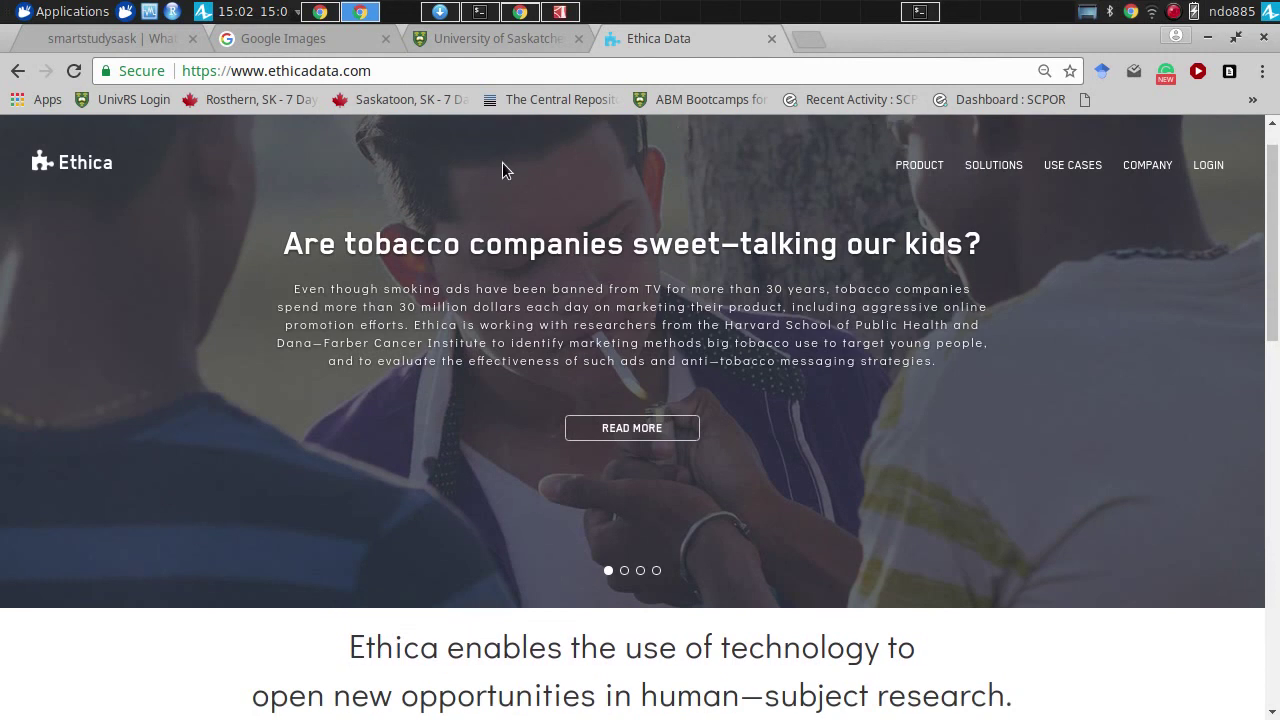
{"action": "left_click", "coordinate": [336, 72]}
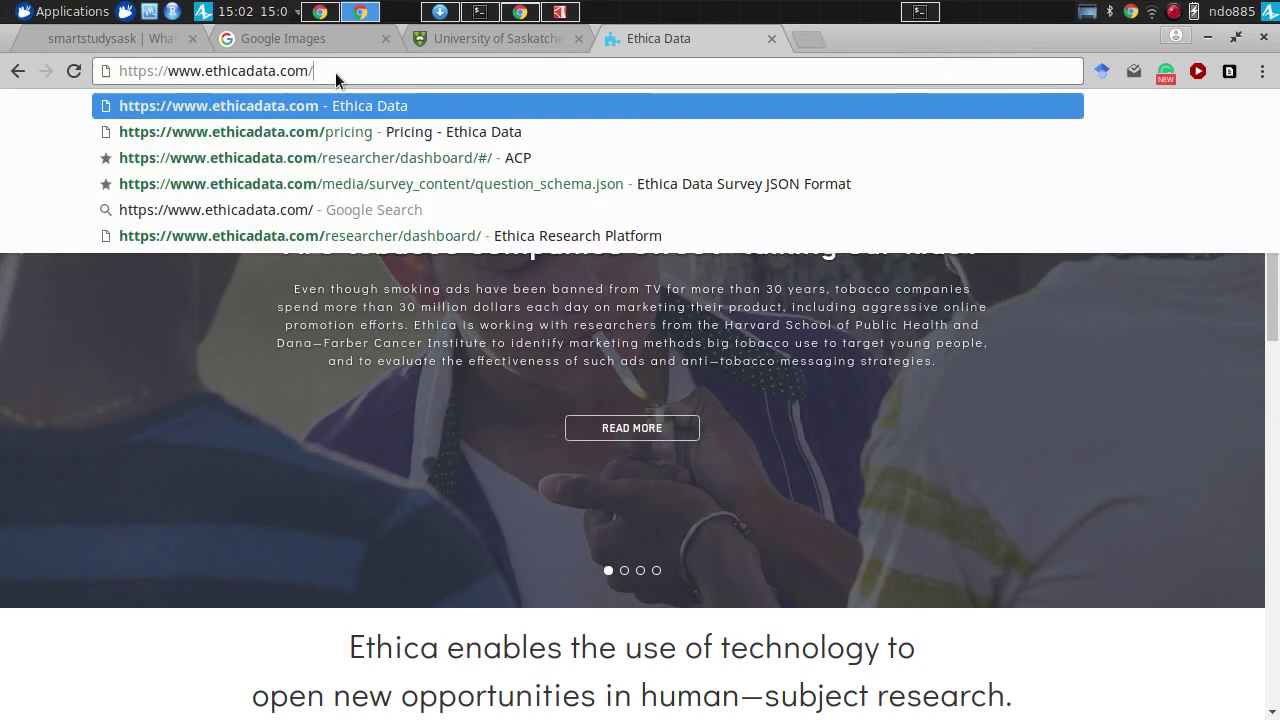
{"action": "type", "text": "/dsah"}
{"action": "key", "text": "BackSpace"}
{"action": "key", "text": "BackSpace"}
{"action": "key", "text": "BackSpace"}
{"action": "type", "text": "ashboard"}
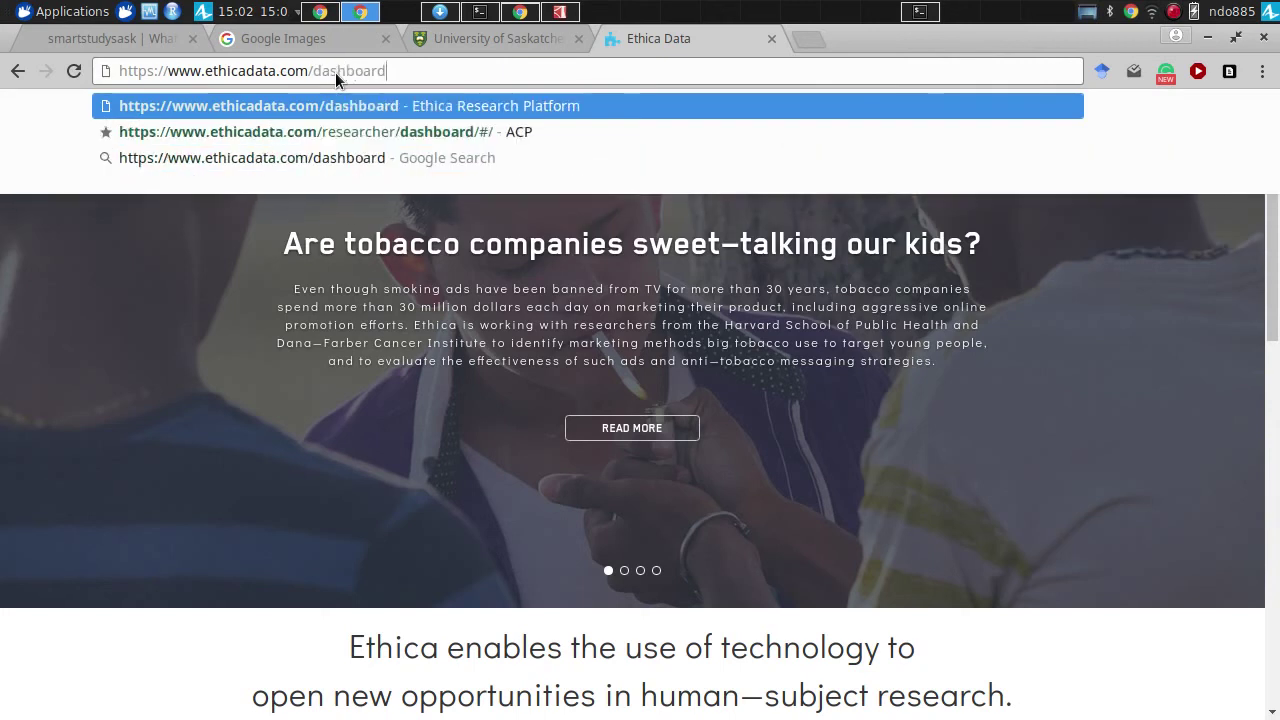
{"action": "key", "text": "Return"}
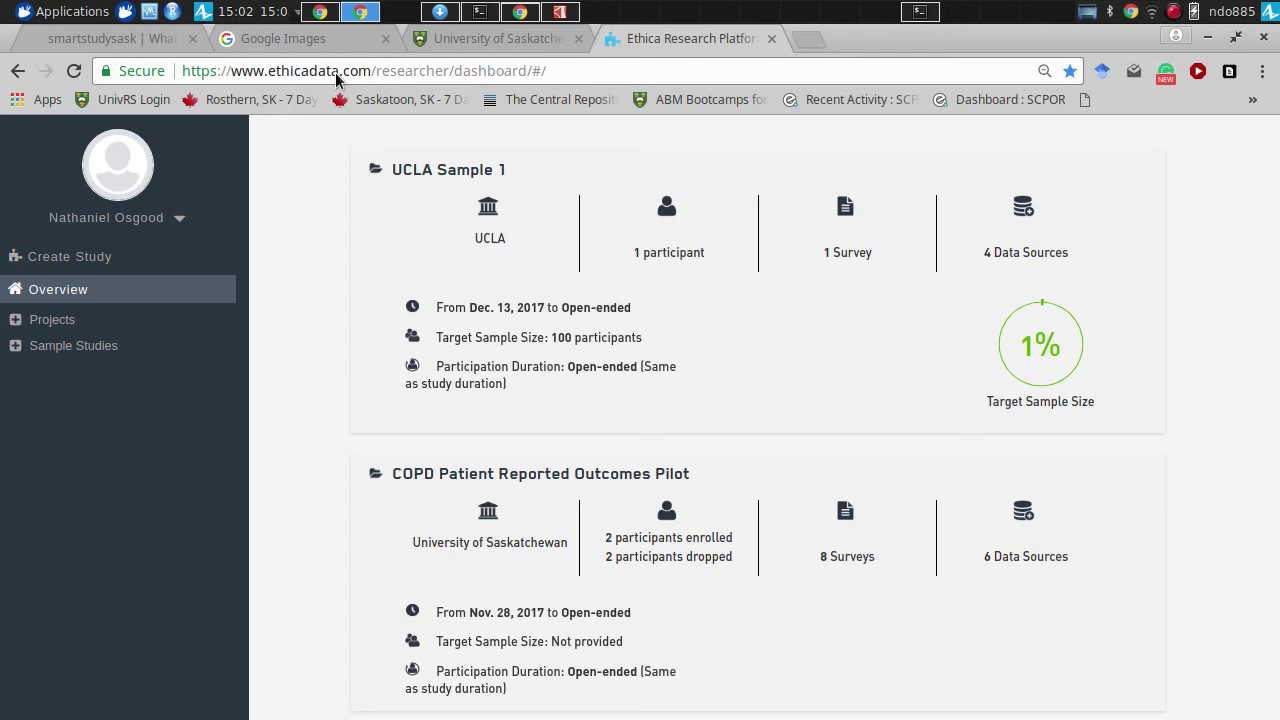
- Choose Create Study in the dashboard sidebar to open the new-study Description form
{"action": "left_click", "coordinate": [75, 257]}
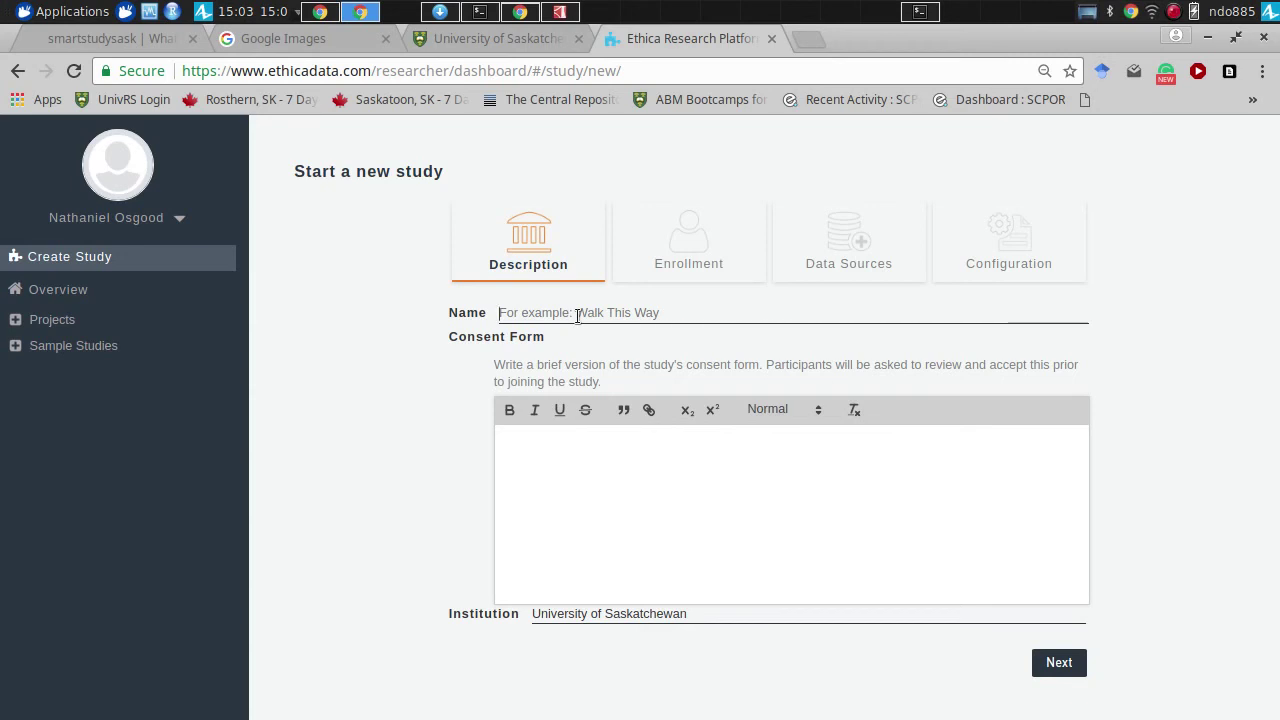
- Name the study 'UCLA Falls Study' and begin the consent text: 'This is a study of falls and near-falls.'
{"action": "type", "text": "UCLA "}
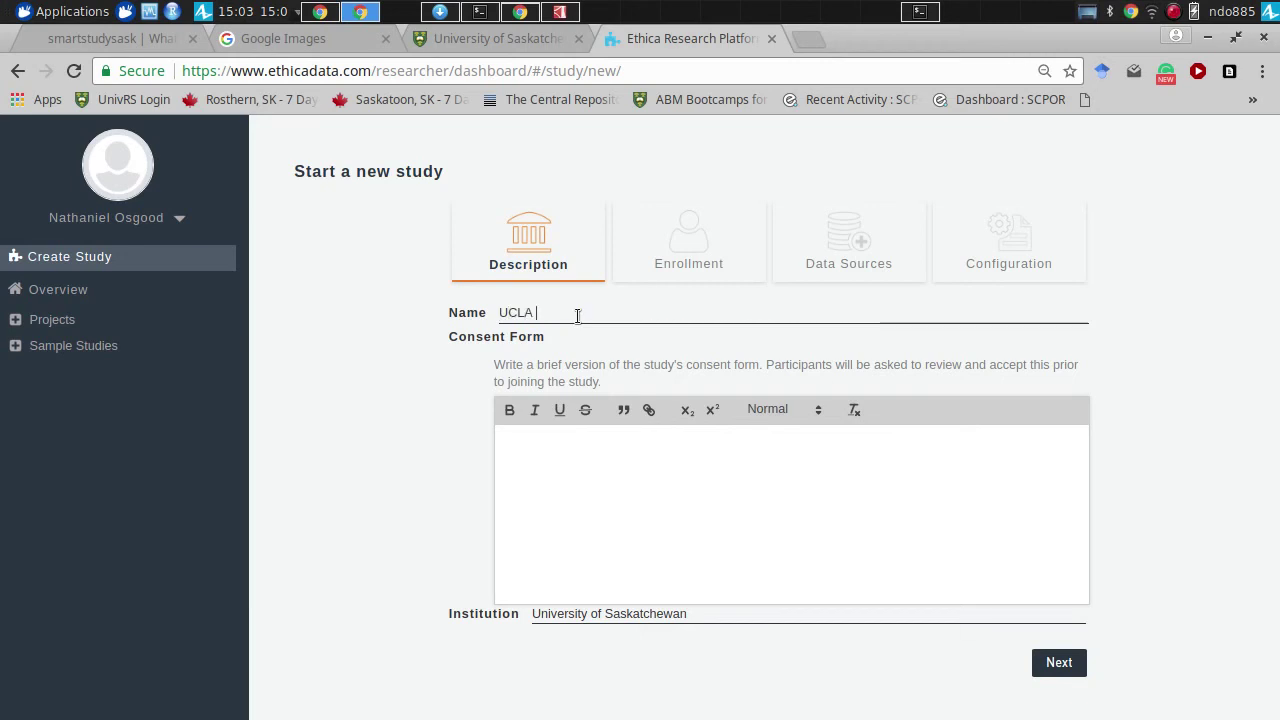
{"action": "type", "text": "Falls Study"}
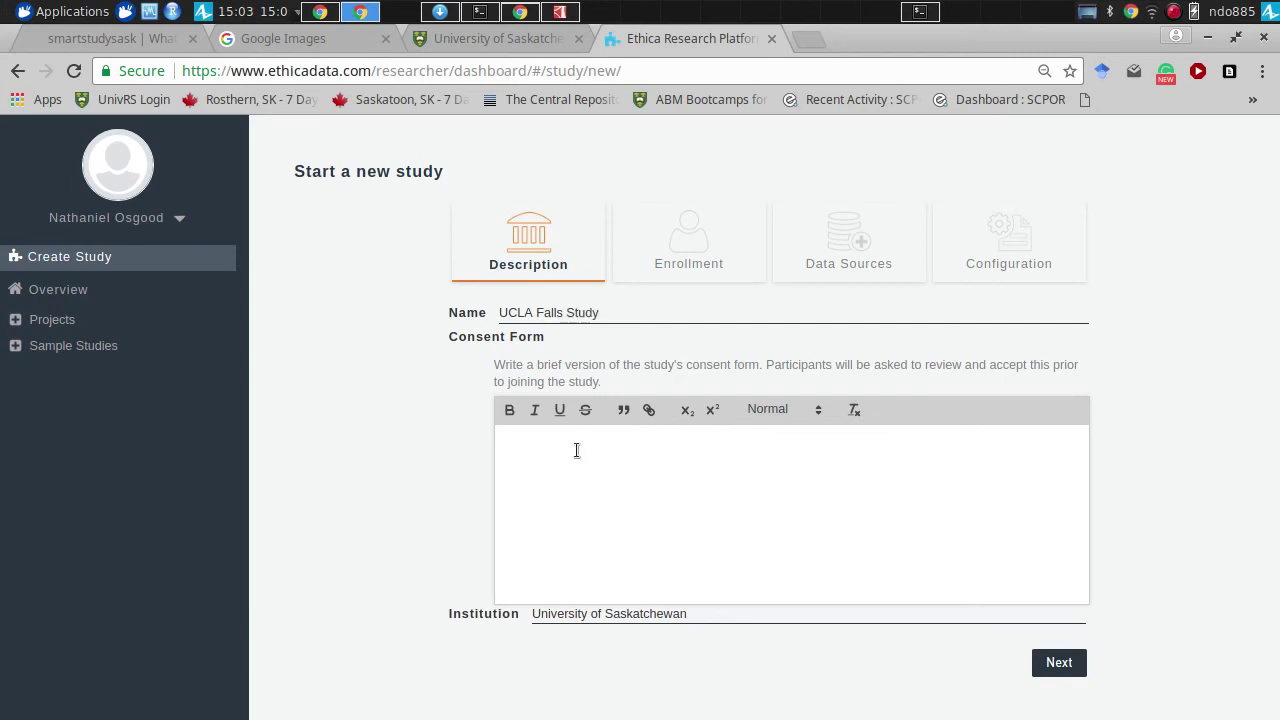
{"action": "left_click", "coordinate": [577, 483]}
{"action": "type", "text": "this newest tal"}
{"action": "key", "text": "BackSpace"}
{"action": "key", "text": "BackSpace"}
{"action": "key", "text": "BackSpace"}
{"action": "key", "text": "BackSpace"}
{"action": "key", "text": "BackSpace"}
{"action": "key", "text": "BackSpace"}
{"action": "key", "text": "BackSpace"}
{"action": "key", "text": "BackSpace"}
{"action": "key", "text": "BackSpace"}
{"action": "key", "text": "BackSpace"}
{"action": "key", "text": "BackSpace"}
{"action": "key", "text": "BackSpace"}
{"action": "key", "text": "BackSpace"}
{"action": "key", "text": "BackSpace"}
{"action": "key", "text": "BackSpace"}
{"action": "type", "text": "This is a study of"}
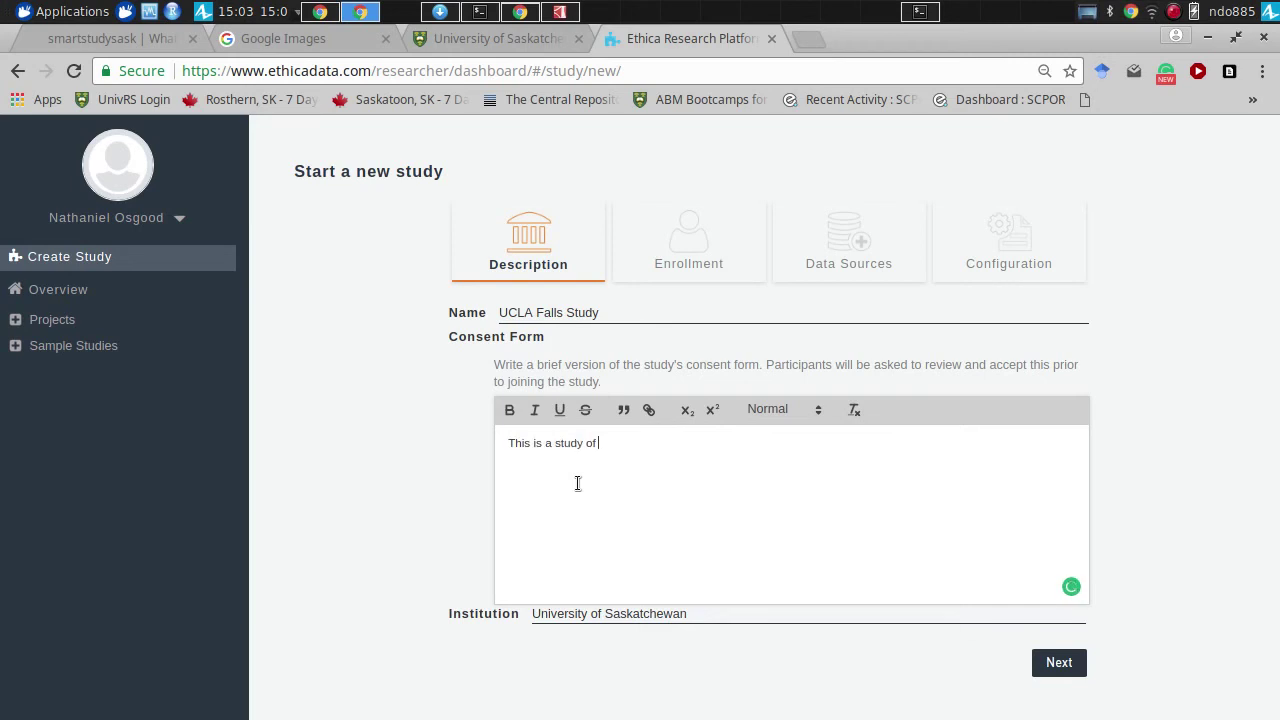
{"action": "type", "text": " falls andn near"}
{"action": "key", "text": "BackSpace"}
{"action": "key", "text": "BackSpace"}
{"action": "key", "text": "BackSpace"}
{"action": "key", "text": "BackSpace"}
{"action": "key", "text": "BackSpace"}
{"action": "key", "text": "BackSpace"}
{"action": "type", "text": "near-"}
{"action": "type", "text": "falls"}
{"action": "type", "text": ".  Th"}
{"action": "key", "text": "BackSpace"}
{"action": "key", "text": "BackSpace"}
- Add 'Participants are expected to be healthy older adults.' to the consent and set institution to UCLA
{"action": "type", "text": "Participants "}
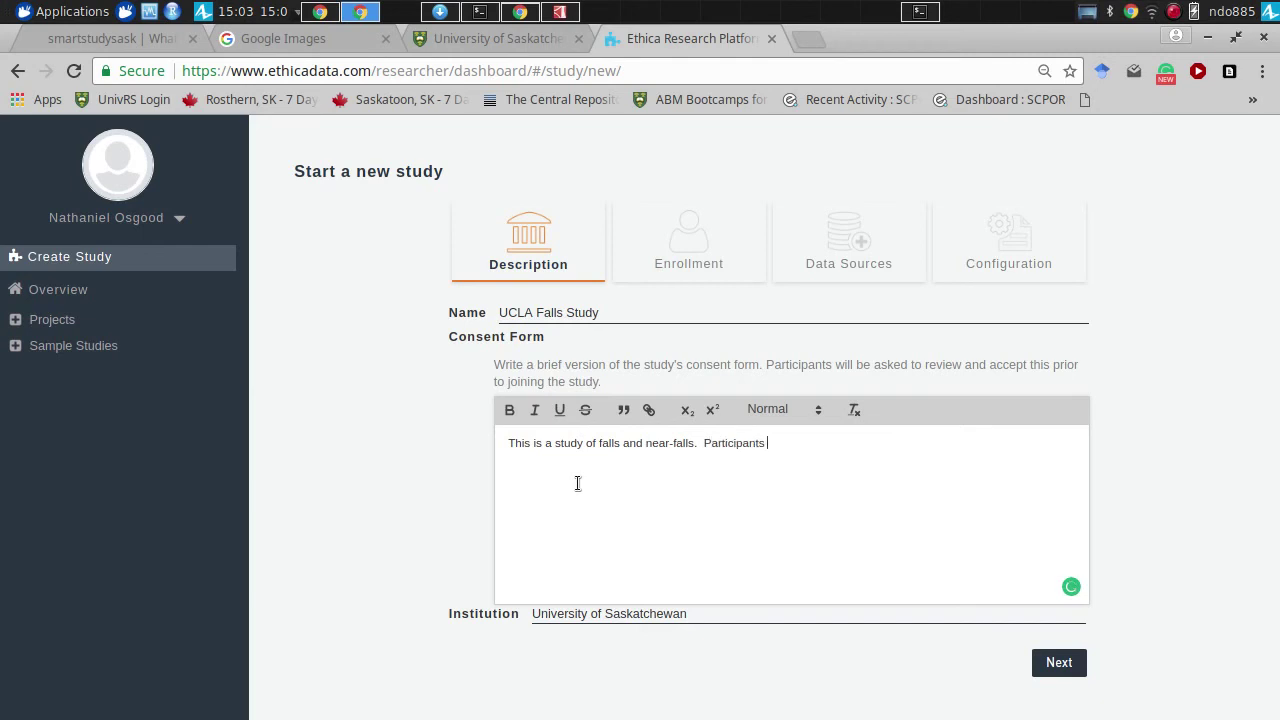
{"action": "type", "text": "are expected to be heal"}
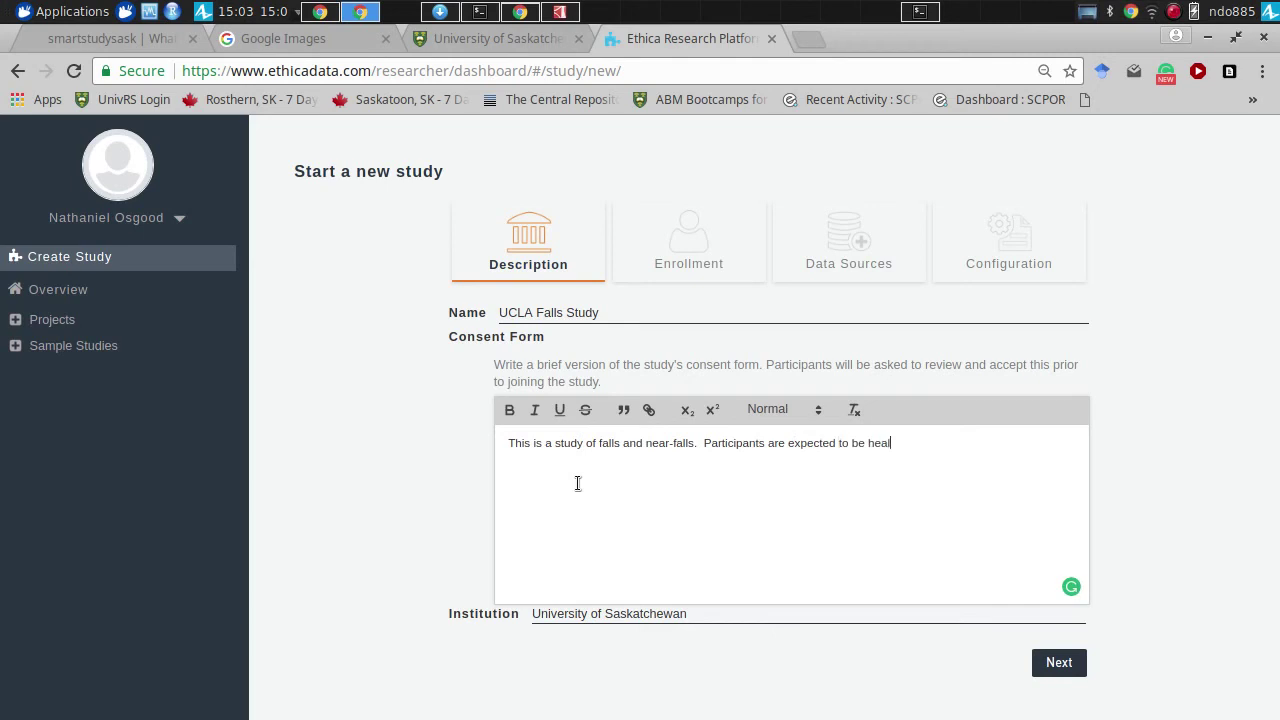
{"action": "type", "text": "thy older adults."}
{"action": "triple_click", "coordinate": [592, 614]}
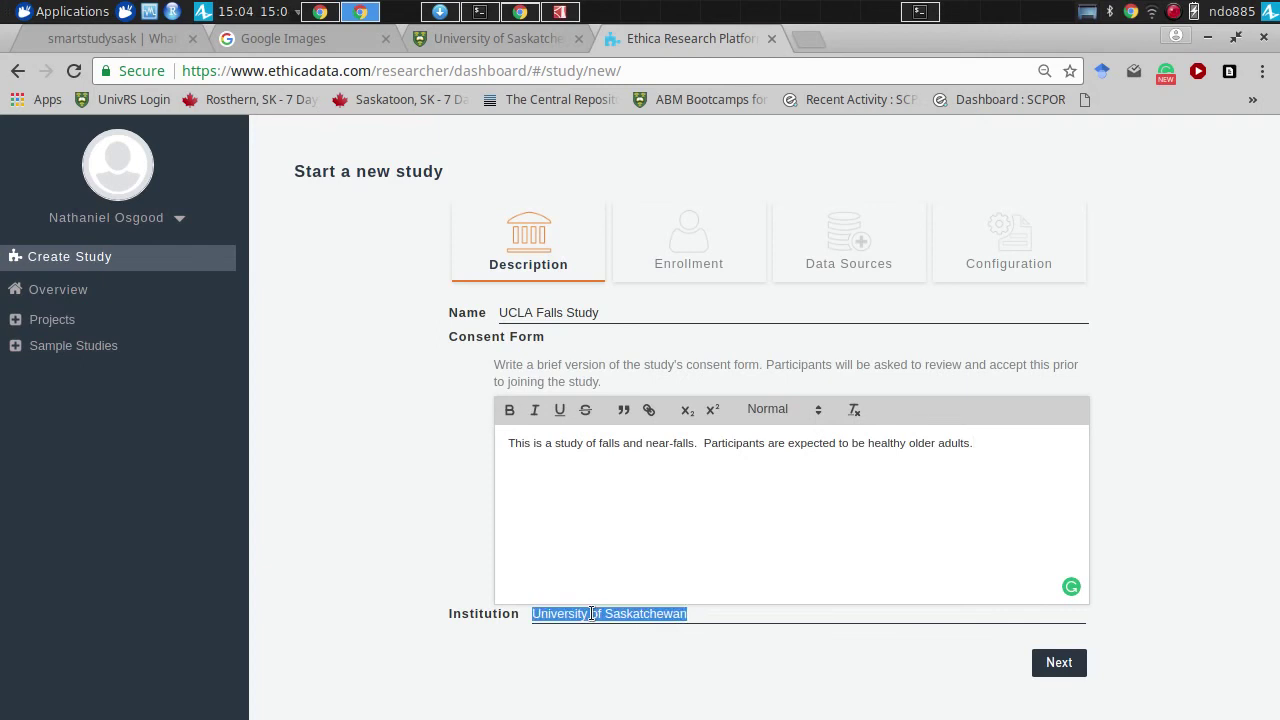
{"action": "type", "text": "UCLA"}
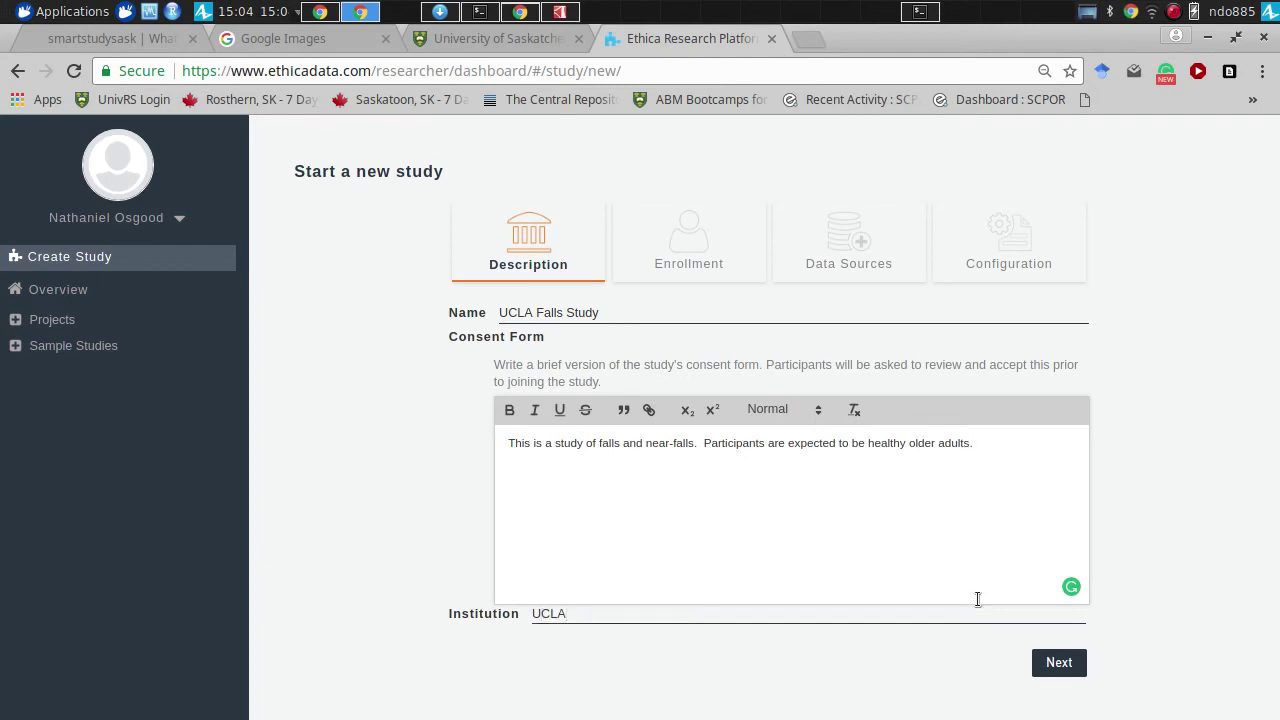
- On the Enrollment step, keep the fixed December 13–20, 2017 study period and editable participation duration
{"action": "left_click", "coordinate": [1059, 662]}
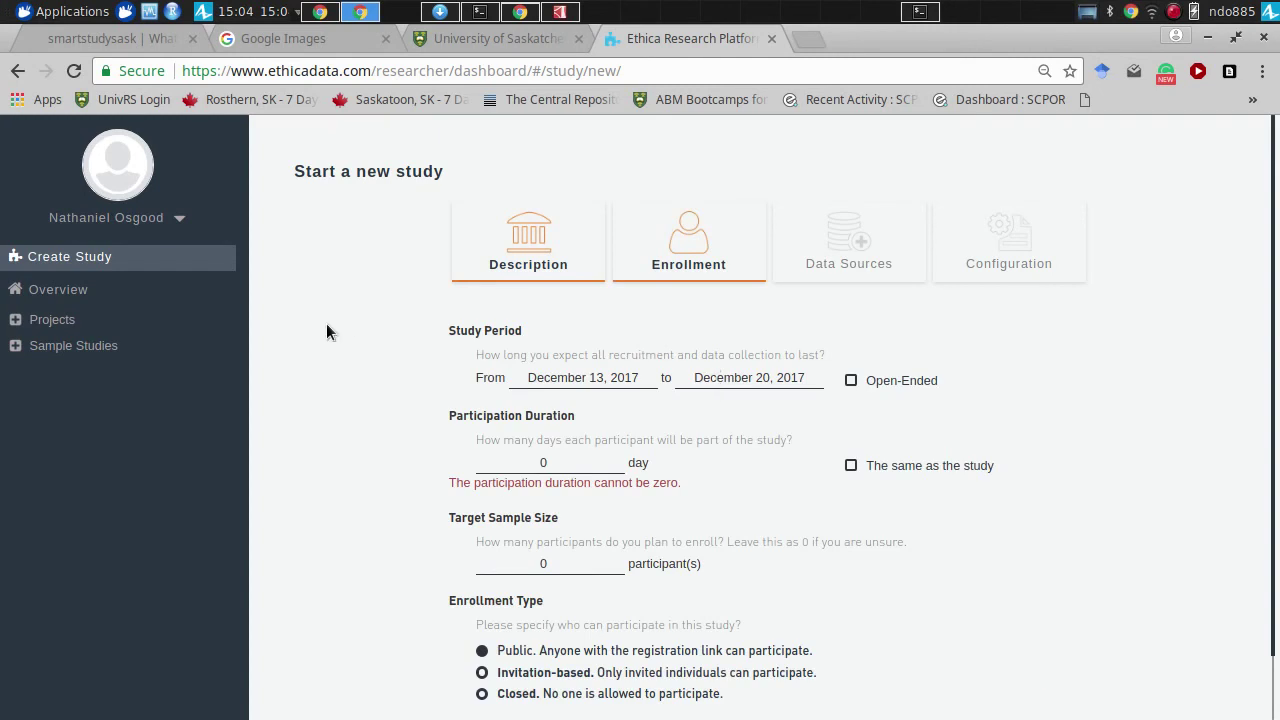
{"action": "scroll", "coordinate": [326, 332], "scroll_direction": "down", "scroll_amount": 1}
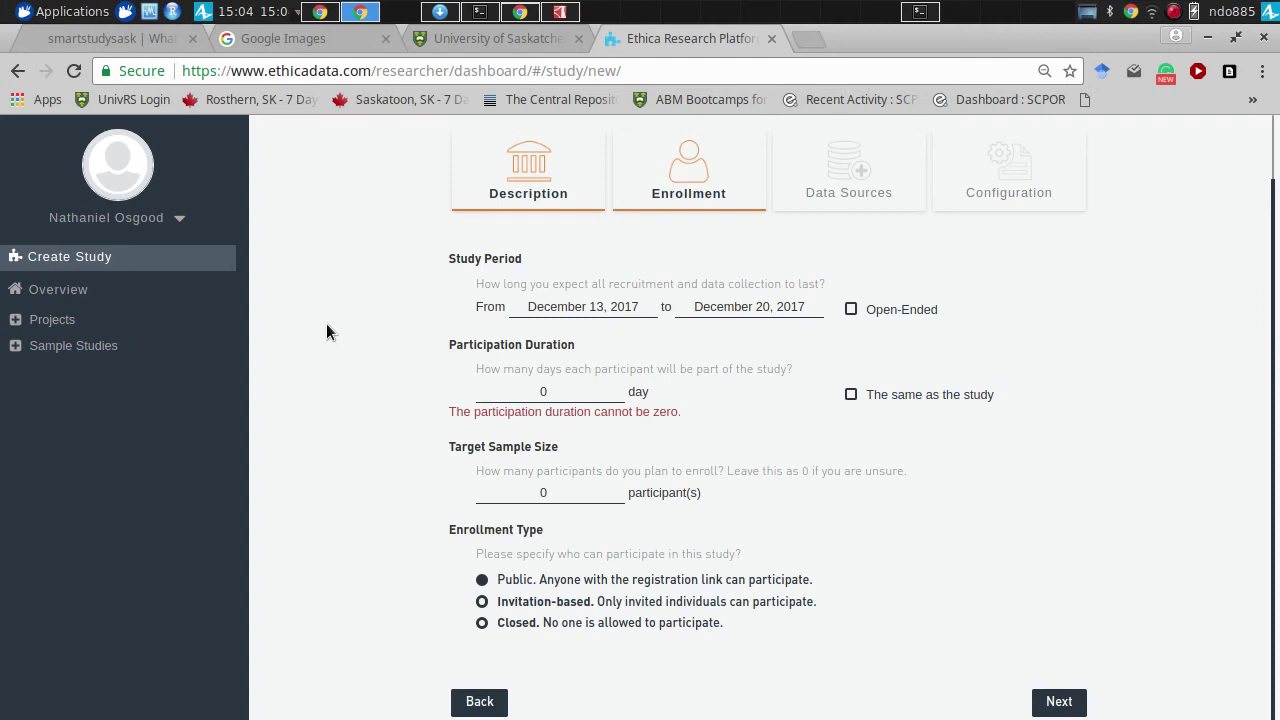
{"action": "left_click", "coordinate": [892, 315]}
{"action": "left_click", "coordinate": [875, 313]}
{"action": "left_click", "coordinate": [851, 394]}
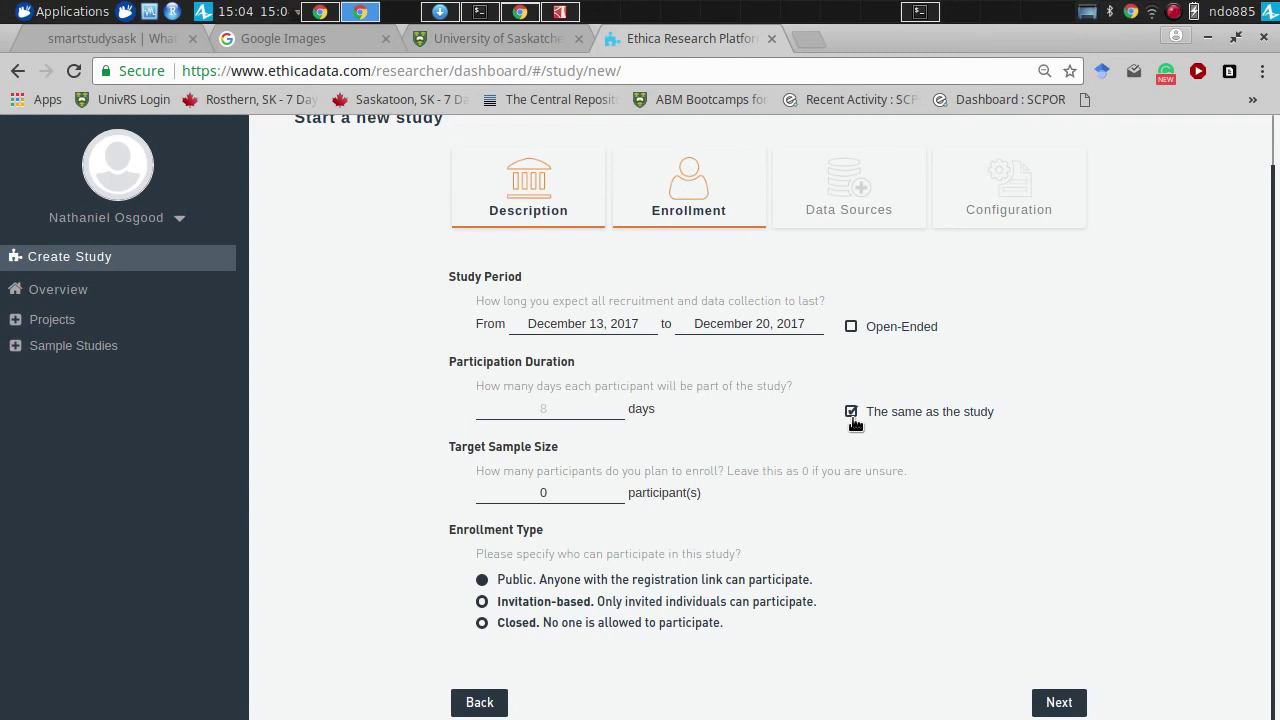
{"action": "left_click", "coordinate": [851, 411]}
- Set participation duration to 3 days and target sample size to 20, then continue
{"action": "left_click_drag", "start_coordinate": [563, 408], "coordinate": [490, 386]}
{"action": "type", "text": "3"}
{"action": "left_click", "coordinate": [560, 493]}
{"action": "type", "text": "200"}
{"action": "left_click", "coordinate": [1059, 703]}
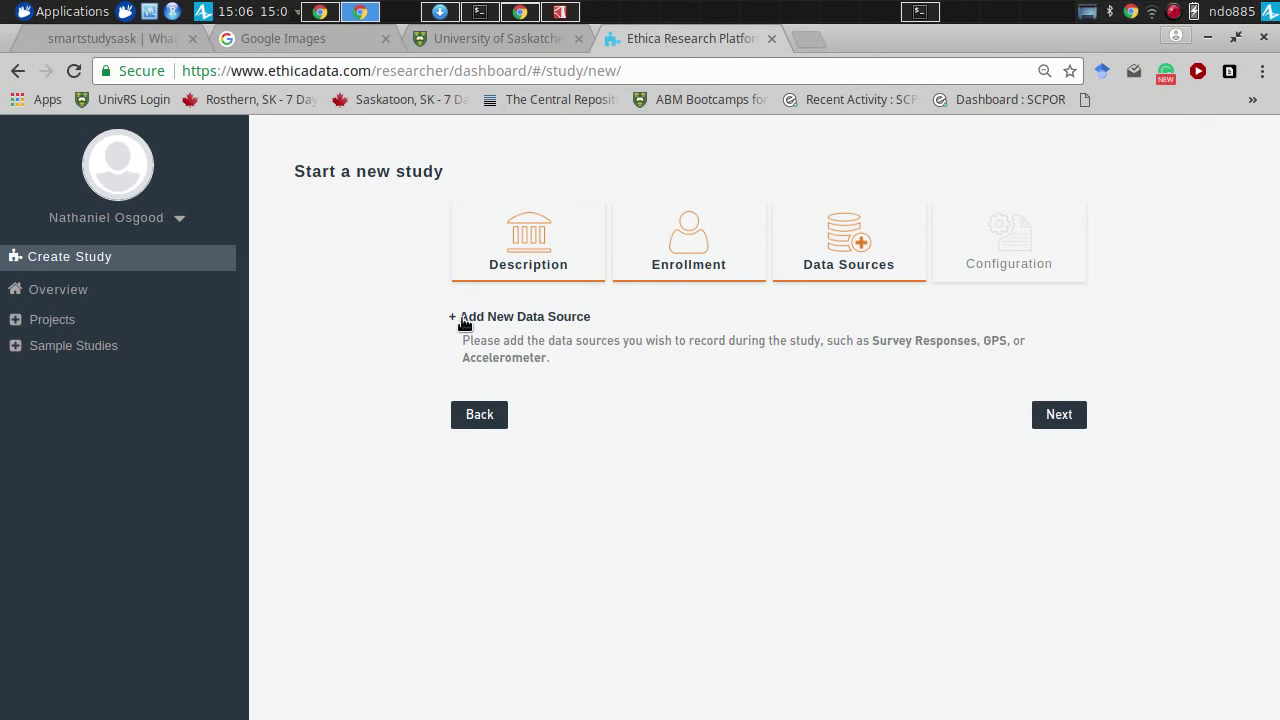
- Open the 'Add a new data source' dialog from the Data Sources step
{"action": "left_click", "coordinate": [464, 320]}
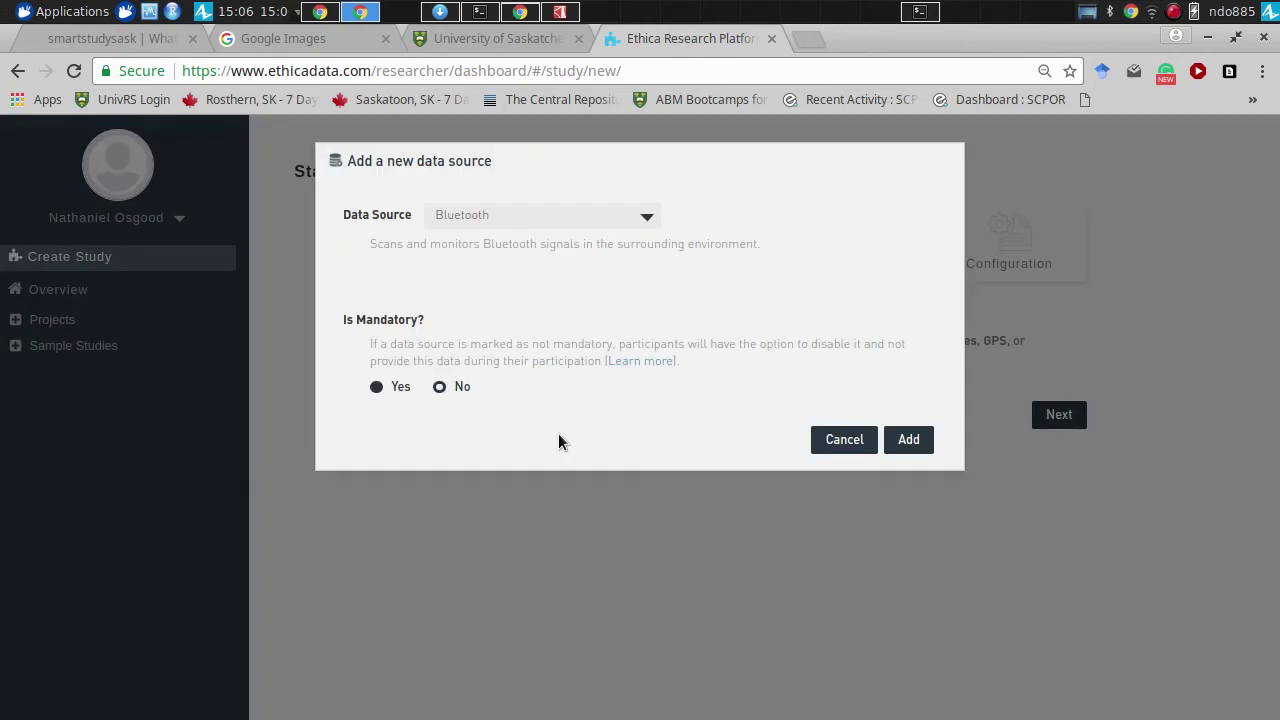
- Add Screen State as a mandatory data source
{"action": "left_click", "coordinate": [545, 229]}
{"action": "left_click_drag", "start_coordinate": [649, 275], "coordinate": [652, 274]}
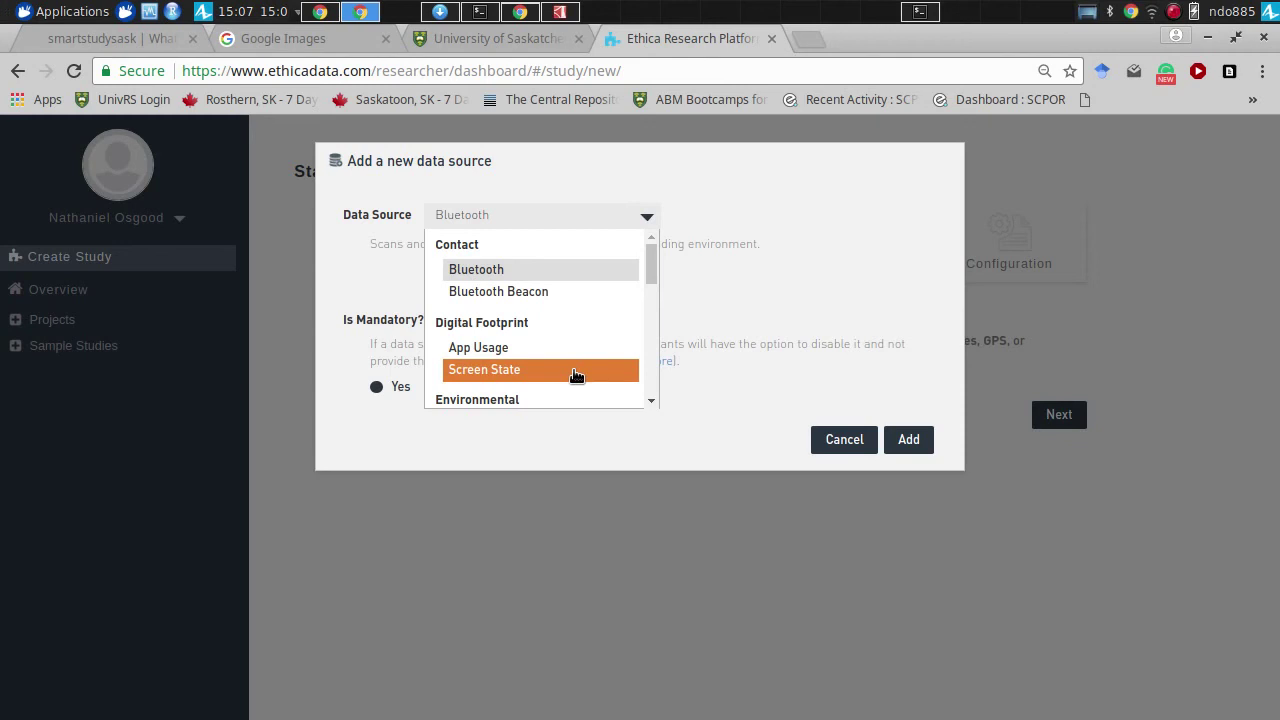
{"action": "left_click", "coordinate": [575, 372]}
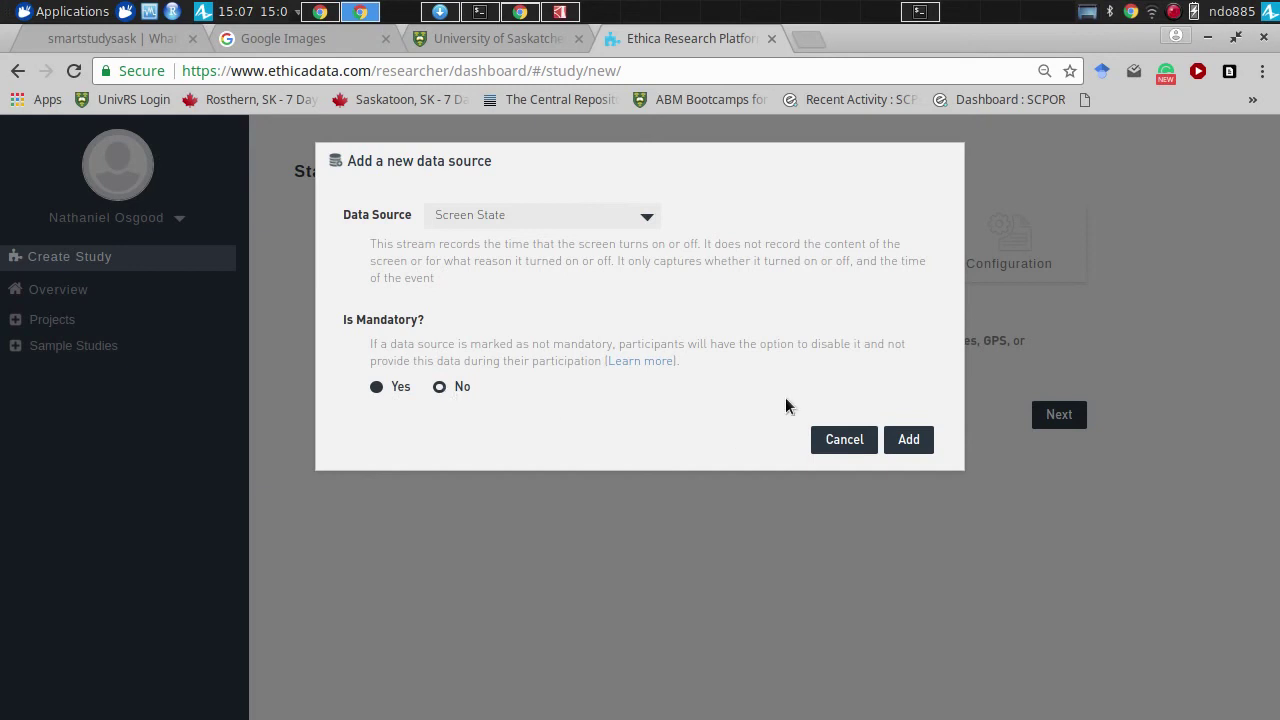
{"action": "left_click", "coordinate": [906, 437]}
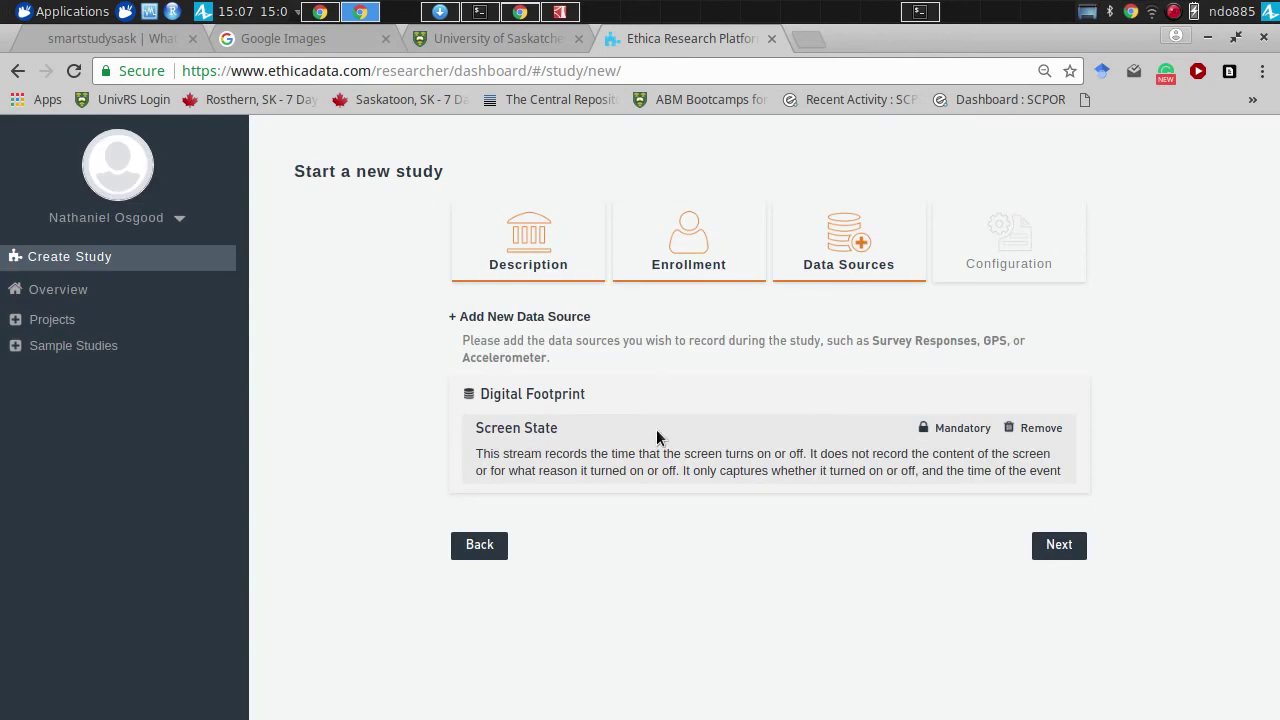
- Add GPS as a second mandatory data source
{"action": "left_click", "coordinate": [487, 318]}
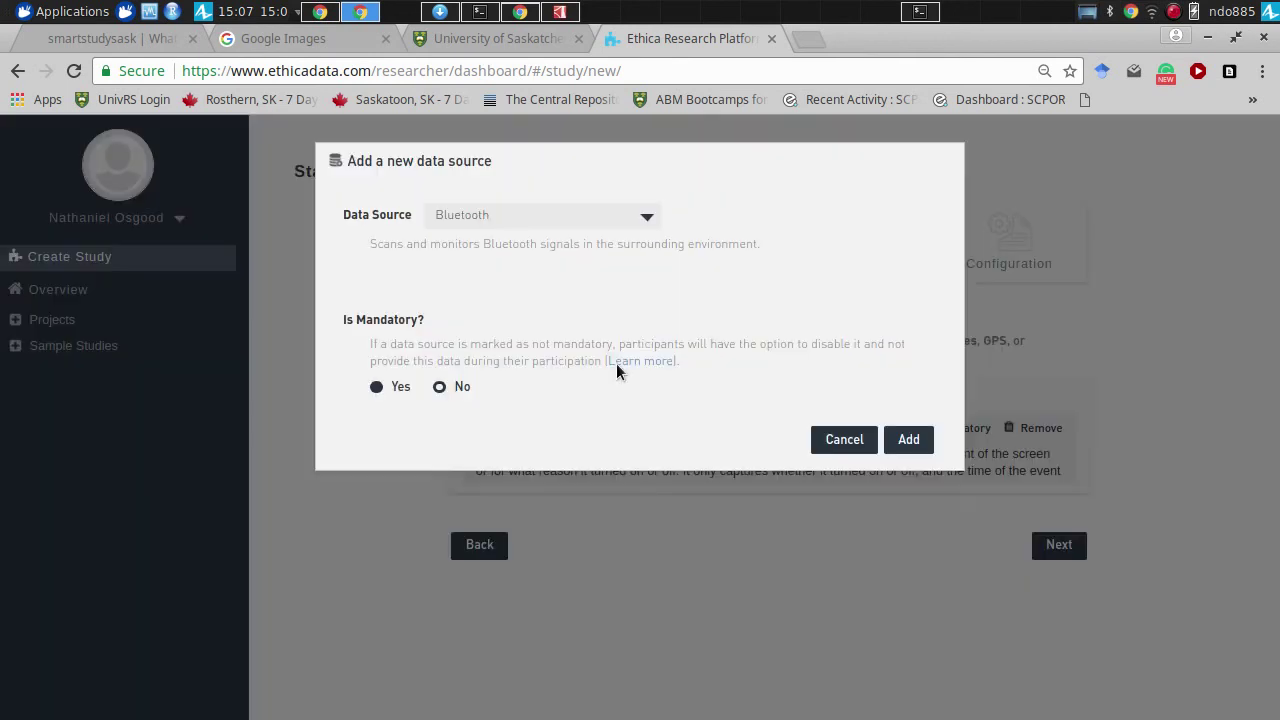
{"action": "left_click", "coordinate": [552, 212]}
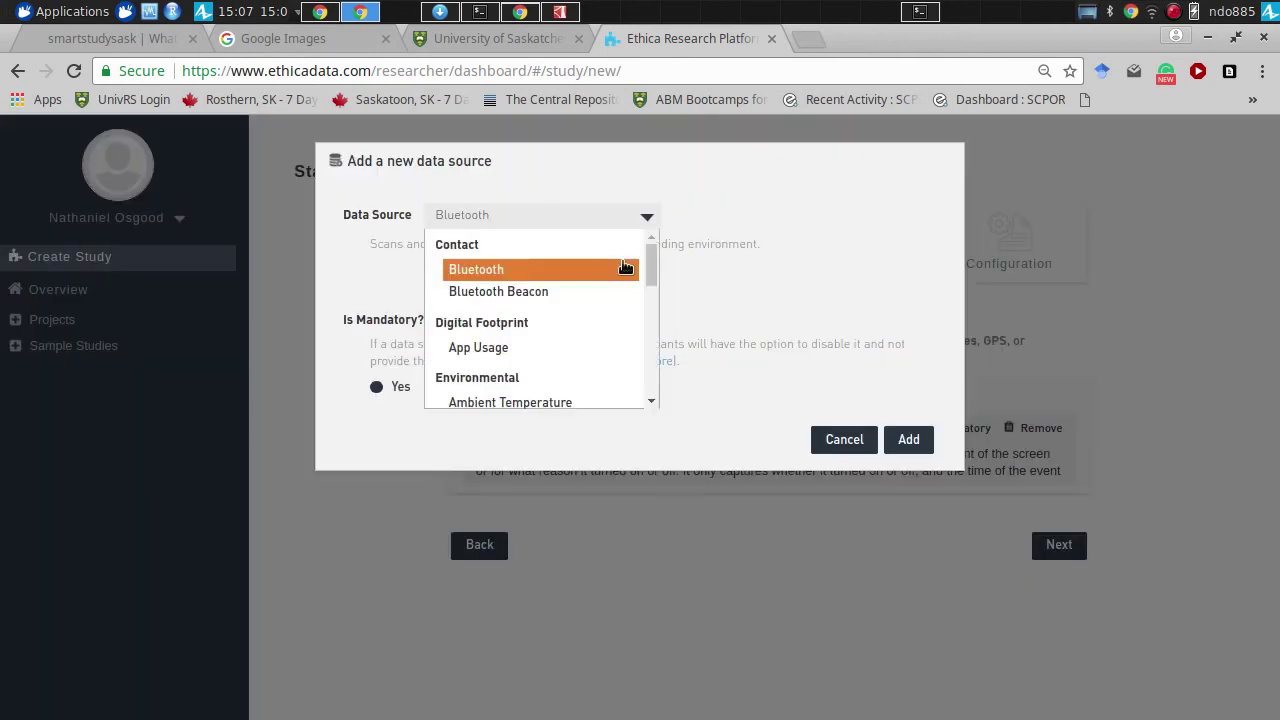
{"action": "left_click_drag", "start_coordinate": [652, 272], "coordinate": [652, 310]}
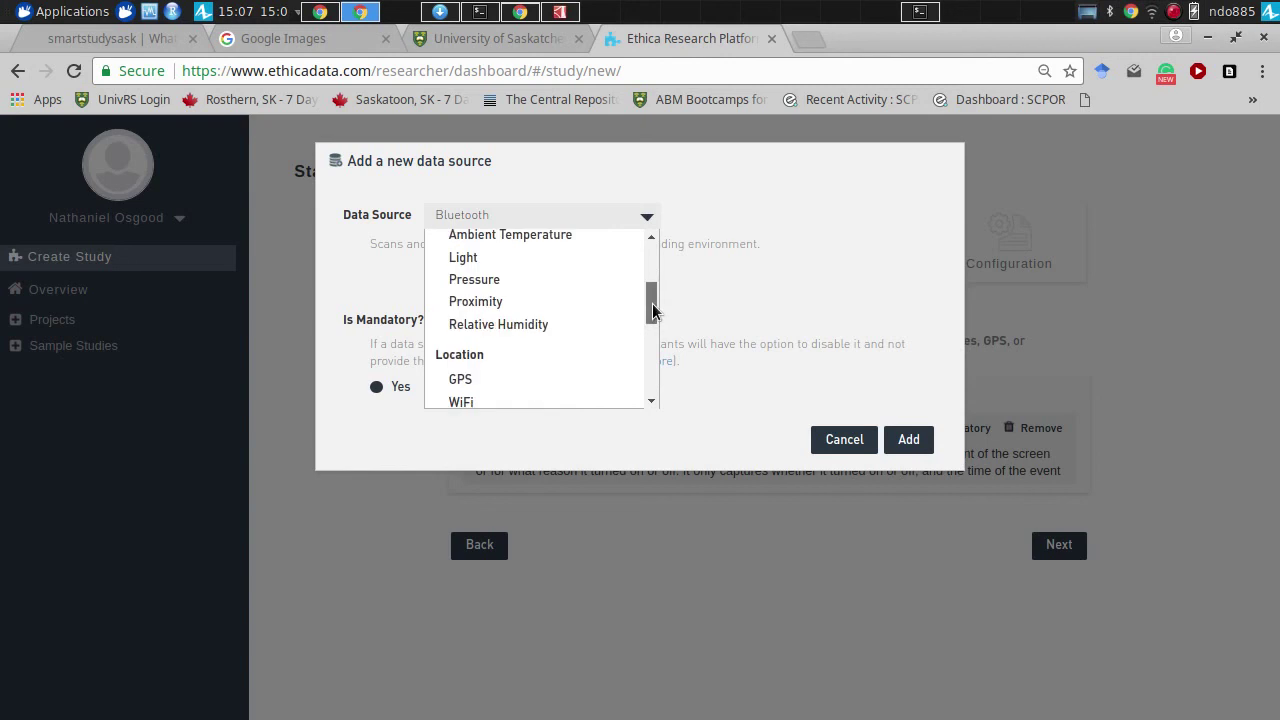
{"action": "left_click", "coordinate": [553, 381]}
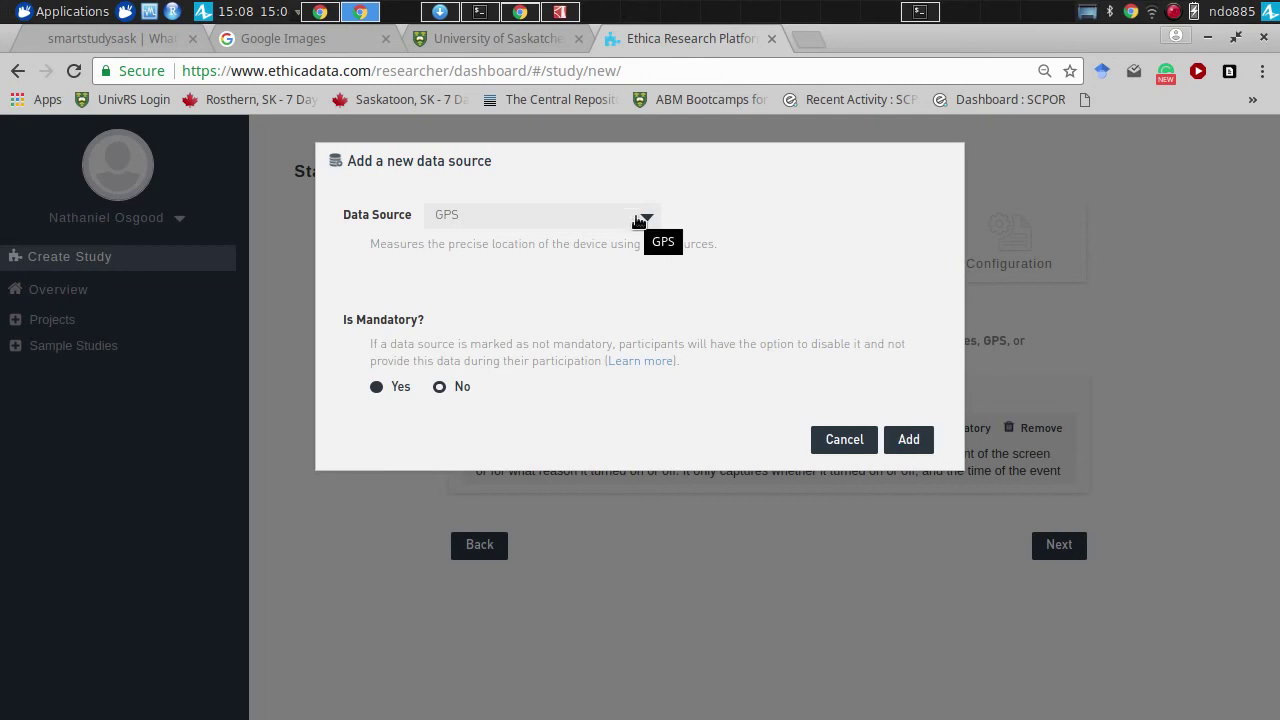
{"action": "left_click", "coordinate": [908, 440]}
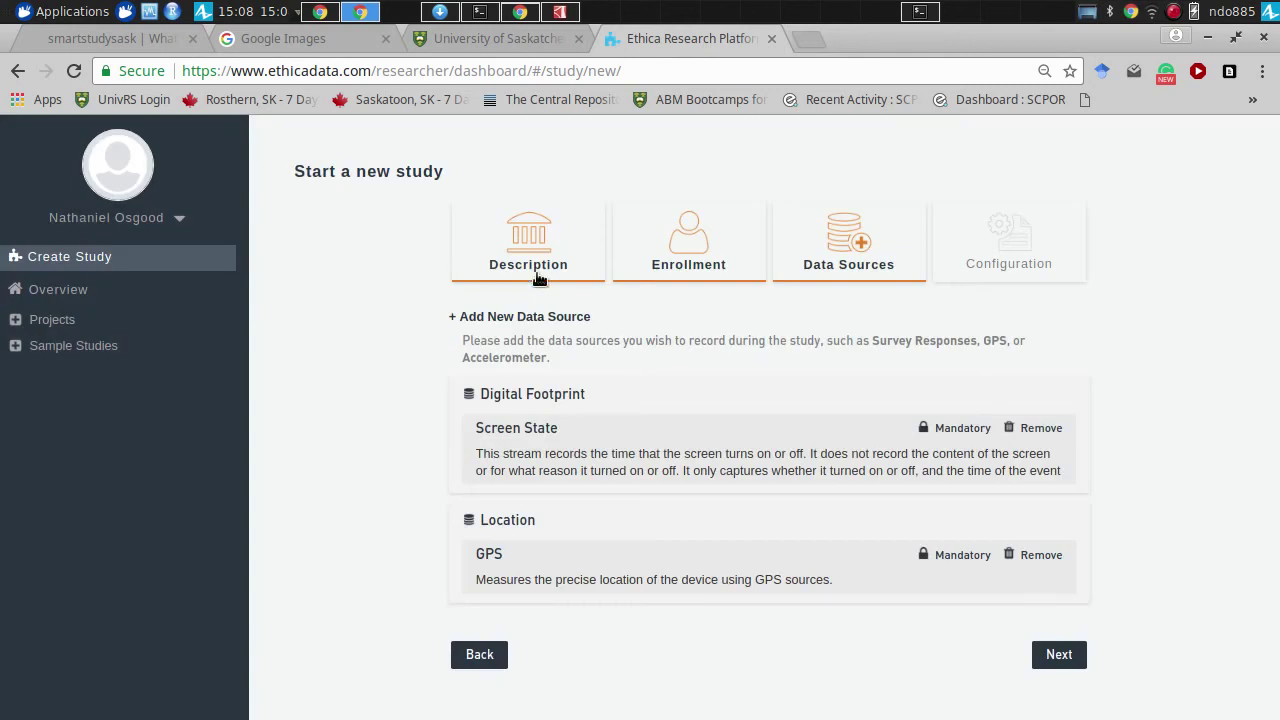
- Add Accelerometer as a mandatory data source
{"action": "left_click", "coordinate": [535, 318]}
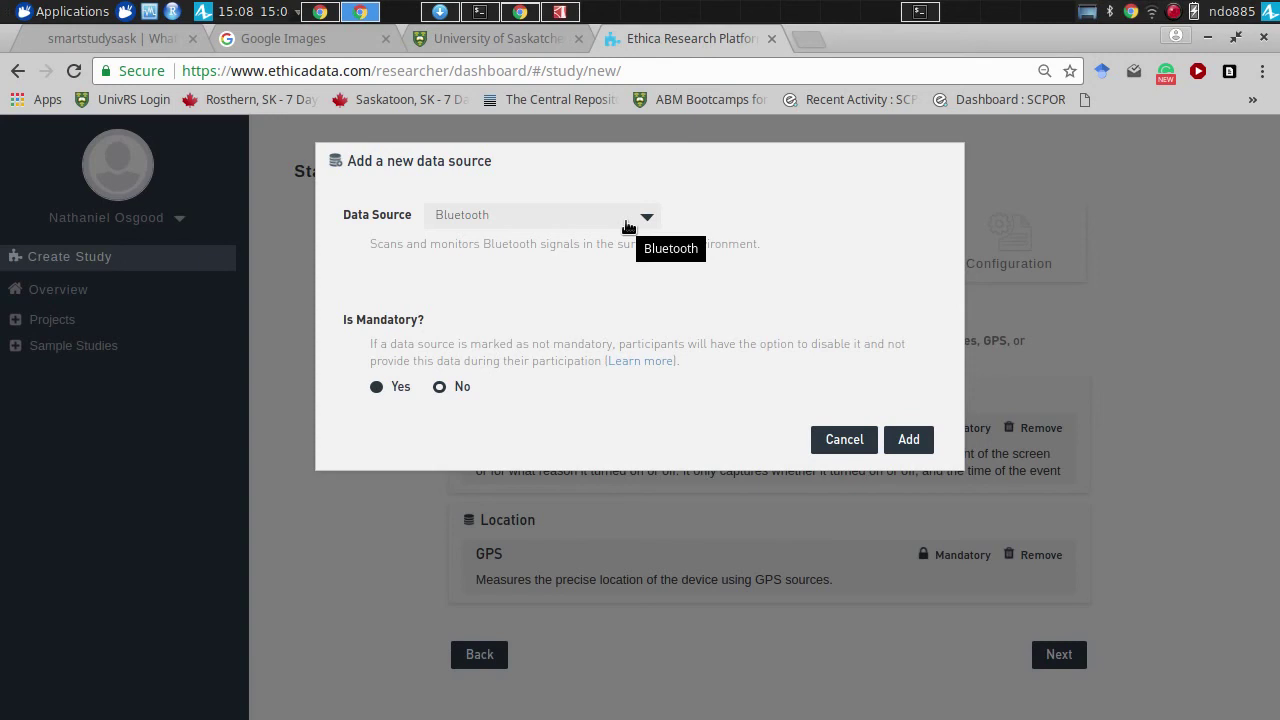
{"action": "left_click", "coordinate": [628, 226]}
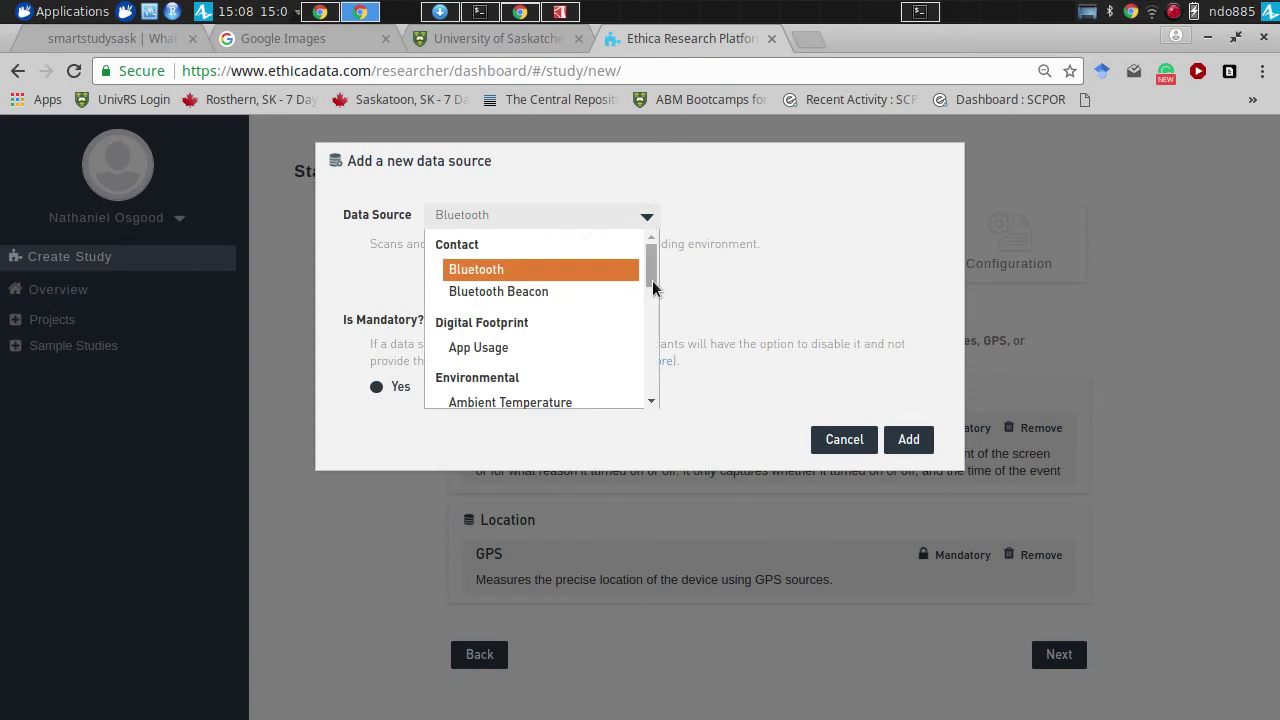
{"action": "left_click_drag", "start_coordinate": [652, 262], "coordinate": [651, 357]}
{"action": "left_click", "coordinate": [523, 254]}
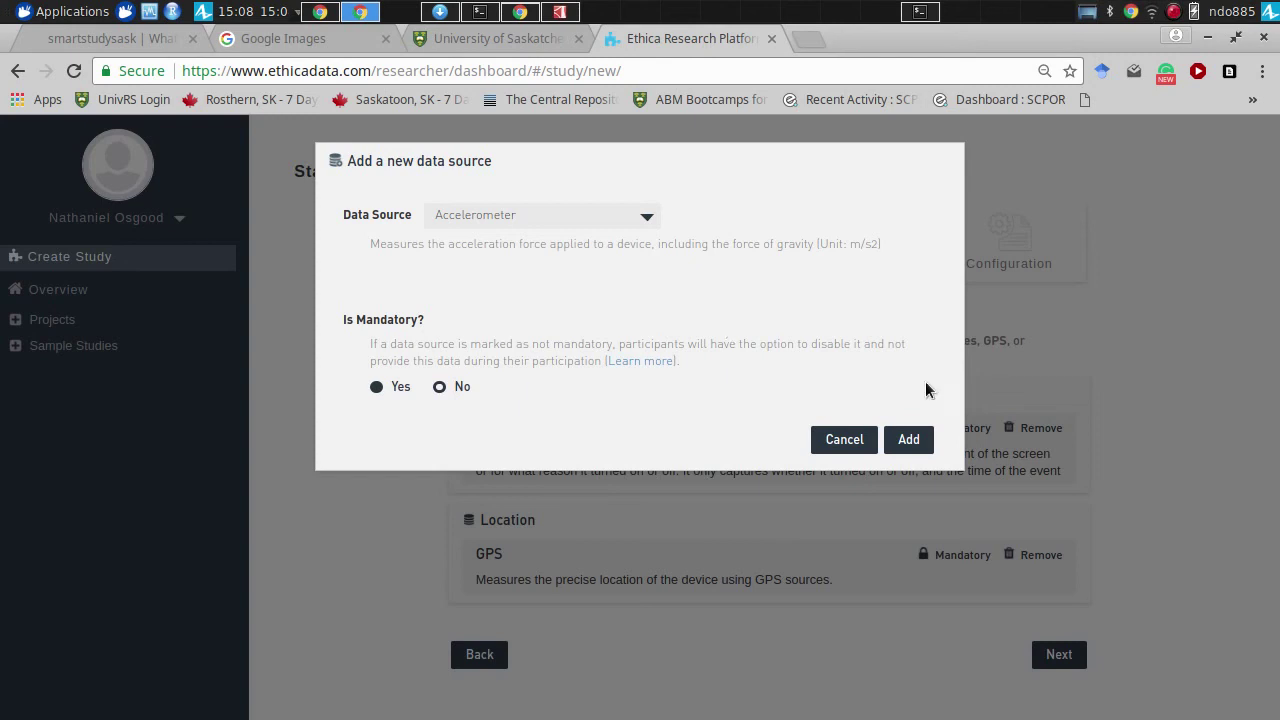
{"action": "left_click", "coordinate": [908, 439]}
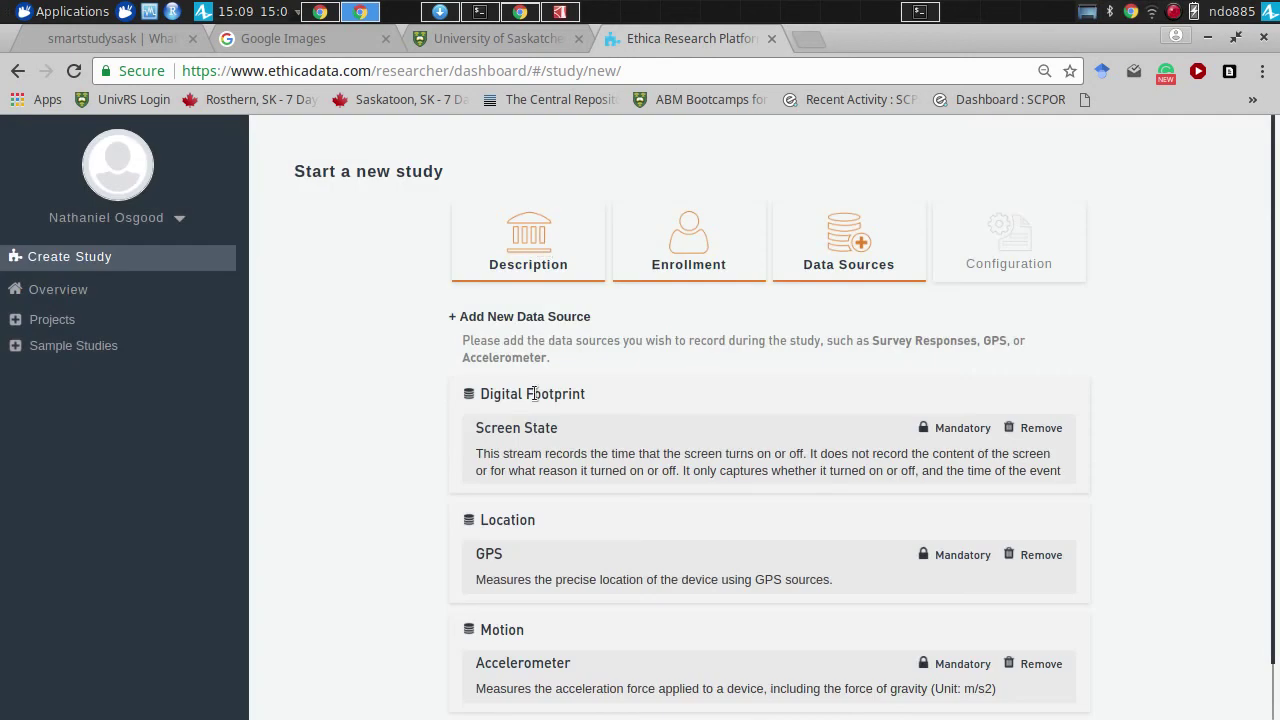
- Add Pedometer as a mandatory data source
{"action": "left_click", "coordinate": [528, 317]}
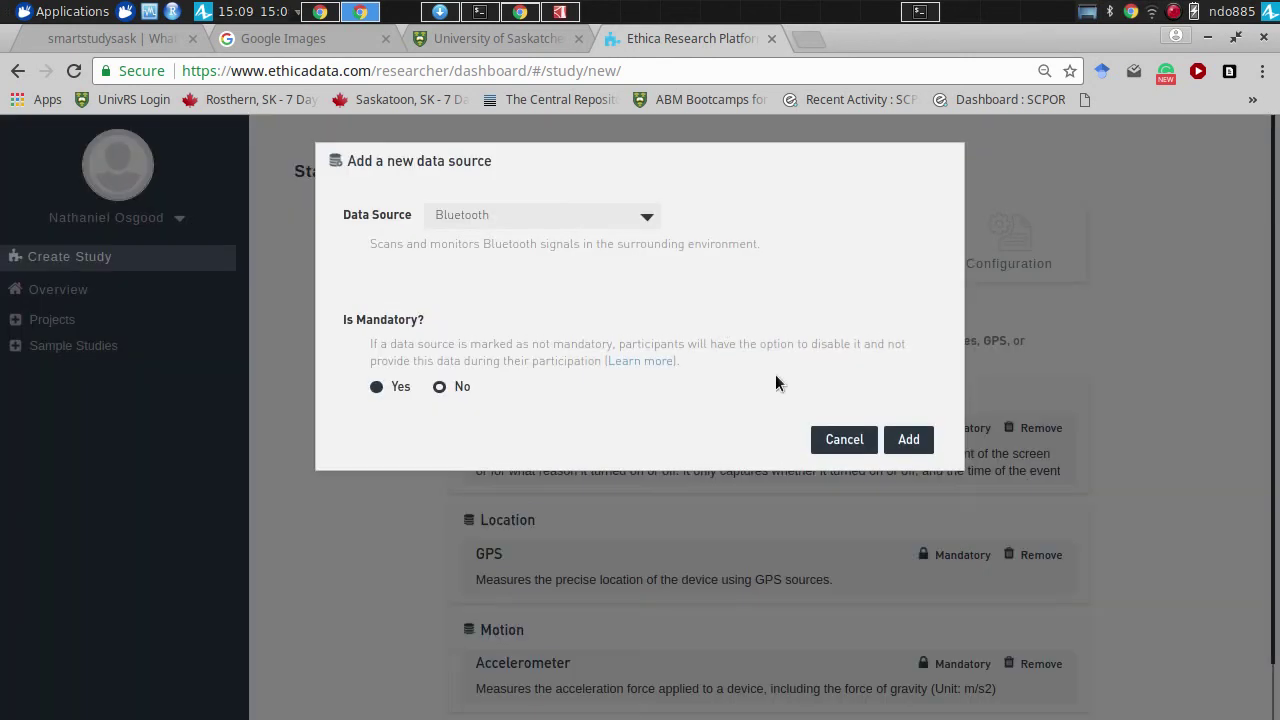
{"action": "left_click", "coordinate": [451, 219]}
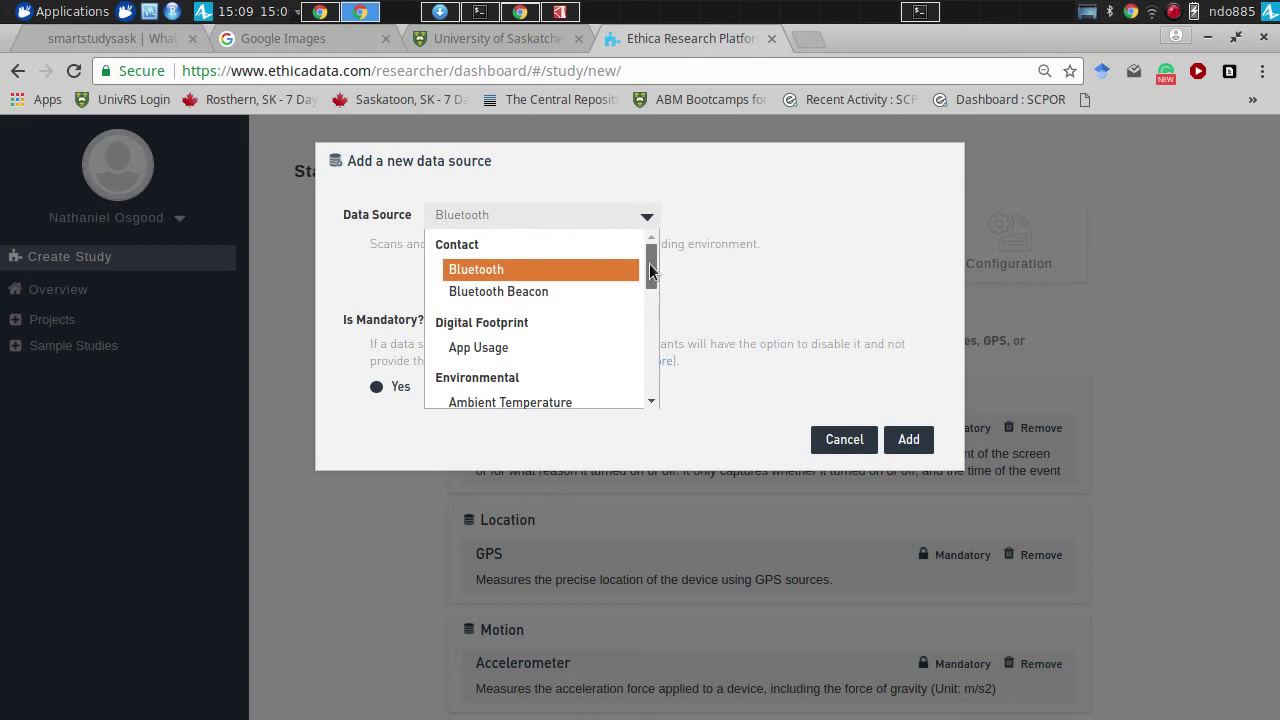
{"action": "left_click_drag", "start_coordinate": [653, 265], "coordinate": [652, 355]}
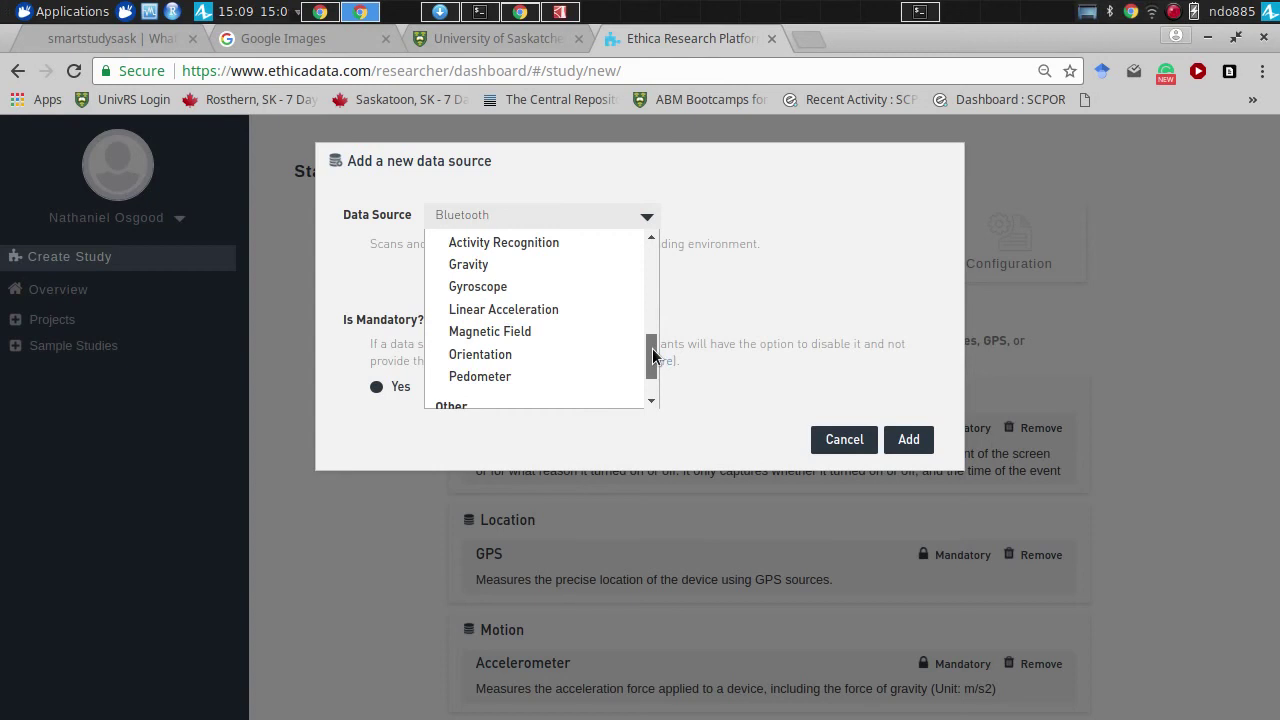
{"action": "left_click_drag", "start_coordinate": [652, 355], "coordinate": [654, 350]}
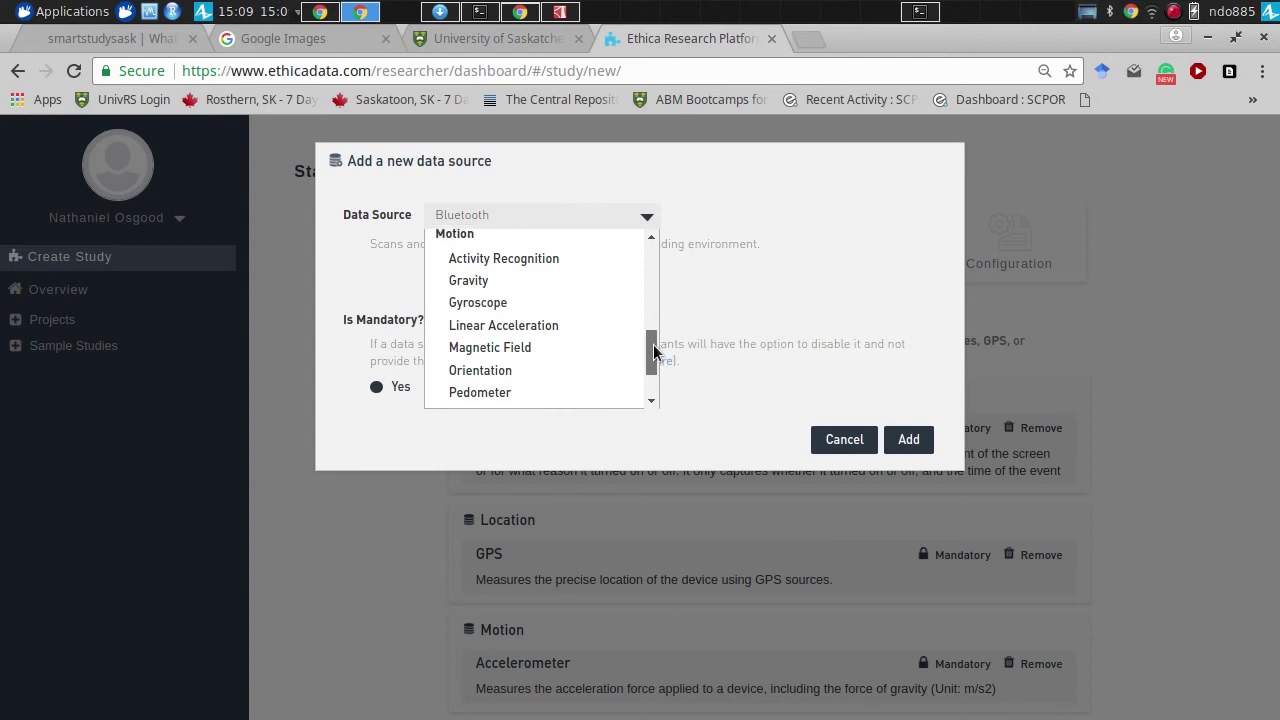
{"action": "left_click", "coordinate": [580, 392]}
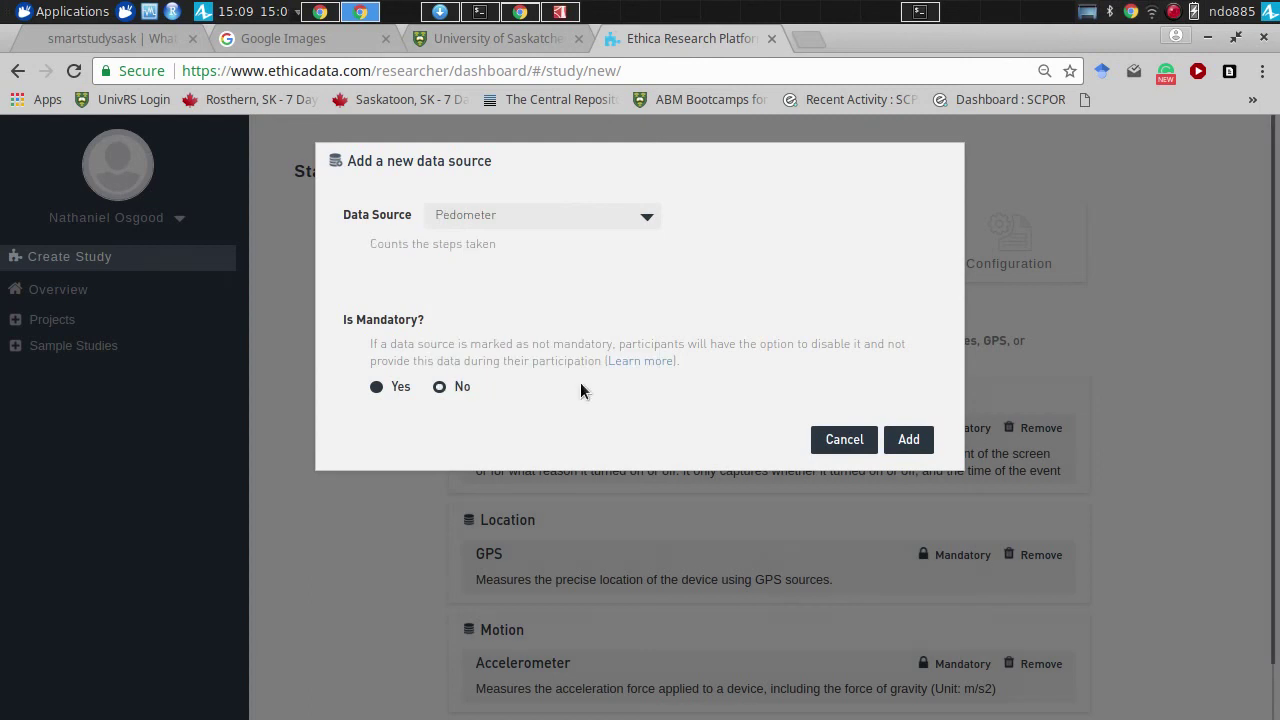
{"action": "left_click", "coordinate": [910, 445]}
- Add Survey Responses as a mandatory source and review all five data sources
{"action": "left_click", "coordinate": [531, 320]}
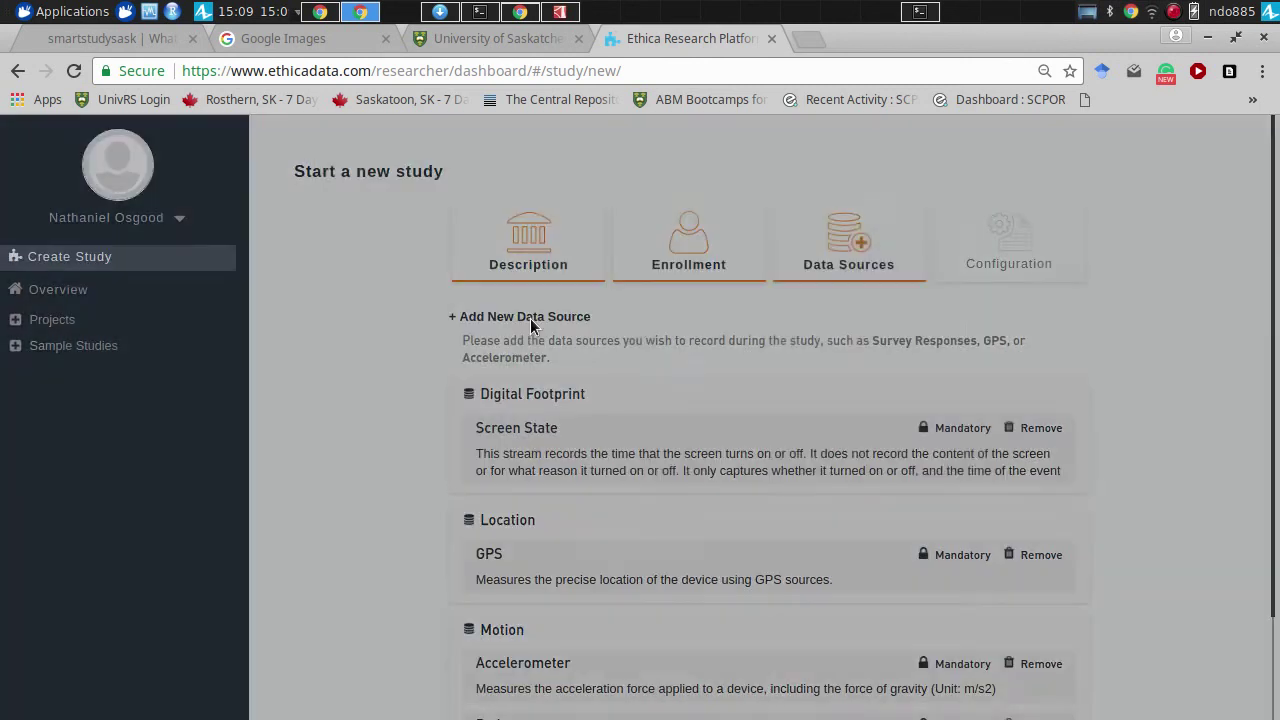
{"action": "left_click", "coordinate": [502, 218]}
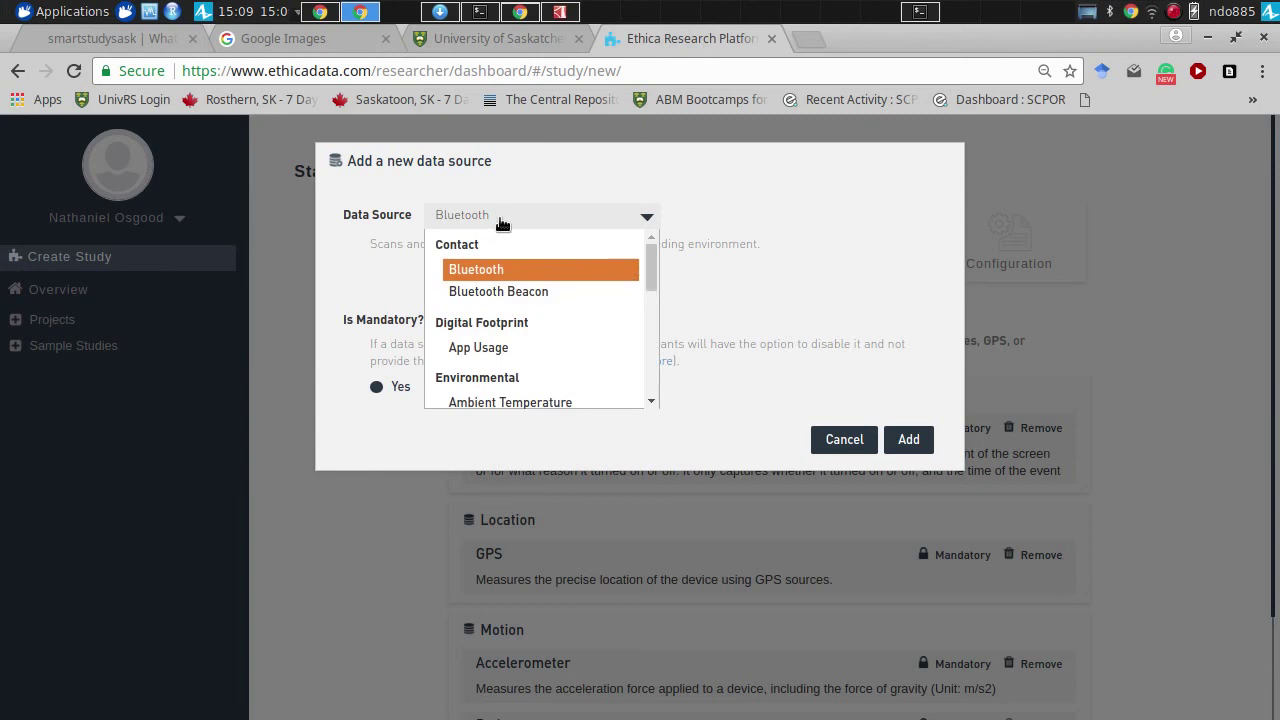
{"action": "left_click_drag", "start_coordinate": [651, 268], "coordinate": [657, 371]}
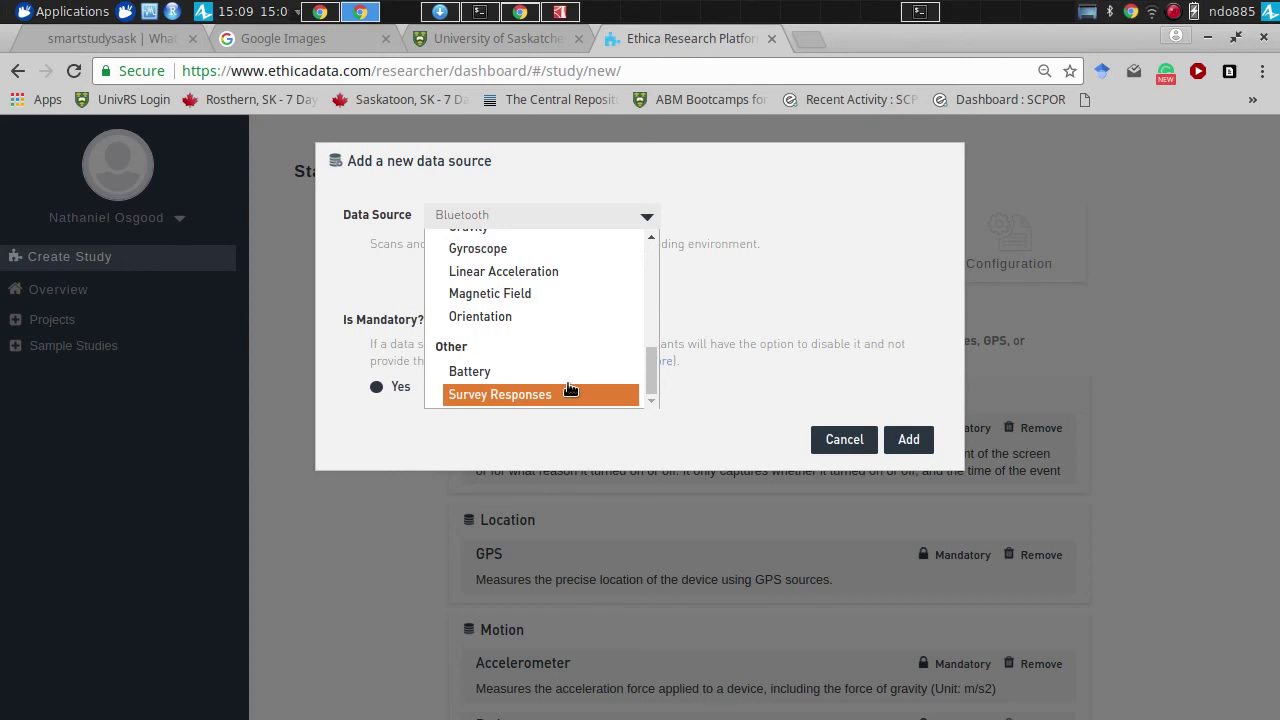
{"action": "left_click", "coordinate": [570, 394]}
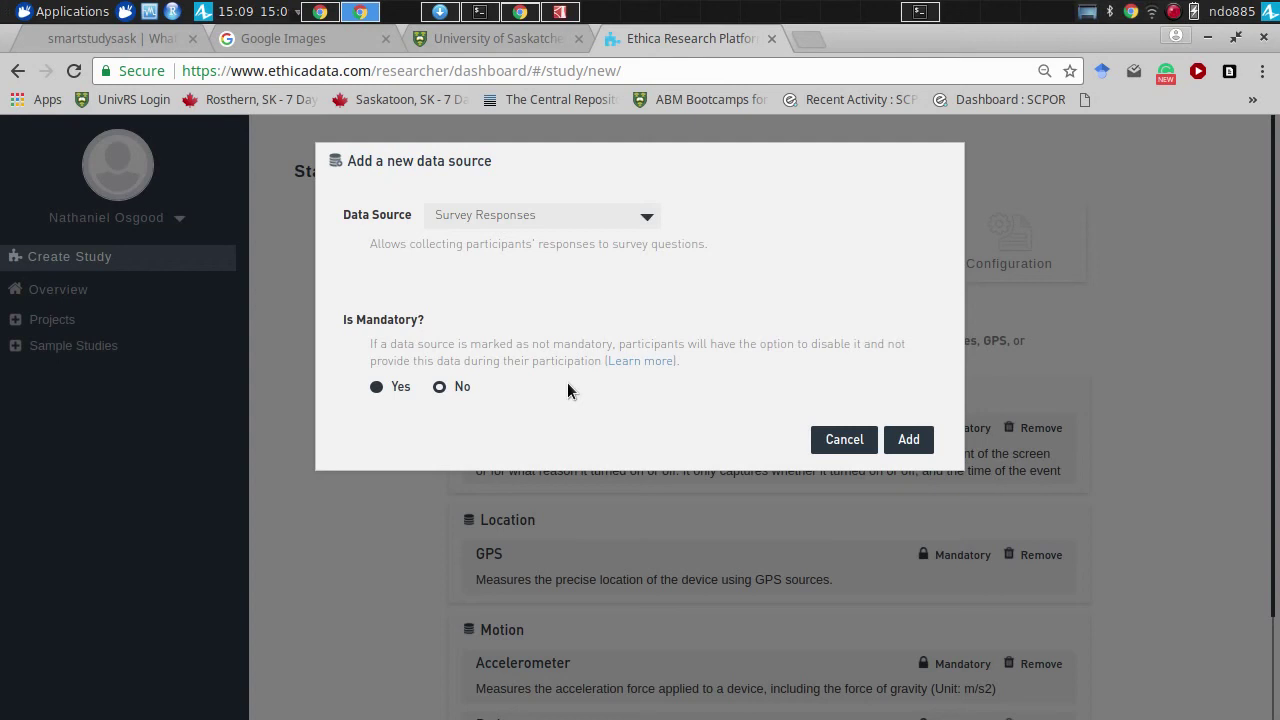
{"action": "left_click", "coordinate": [896, 440]}
{"action": "left_click", "coordinate": [896, 440]}
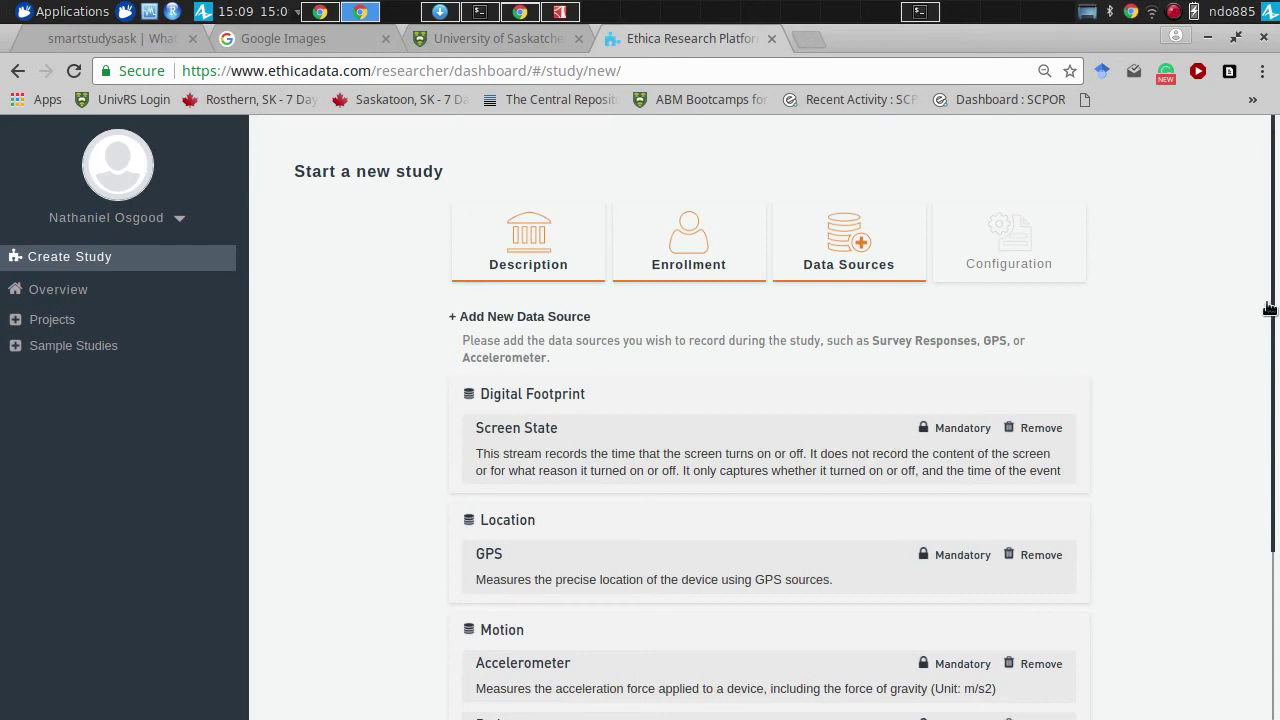
{"action": "scroll", "coordinate": [1268, 400], "scroll_direction": "down", "scroll_amount": 4}
{"action": "scroll", "coordinate": [1270, 380], "scroll_direction": "up", "scroll_amount": 3}
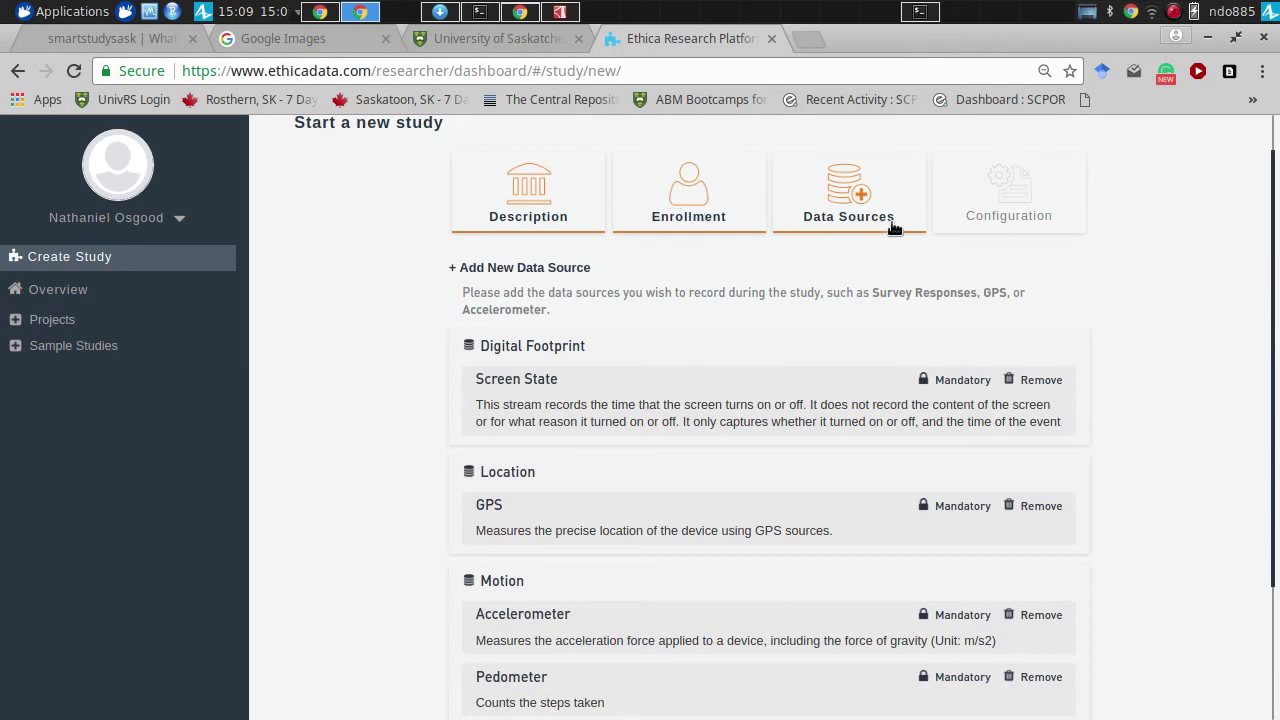
{"action": "left_click_drag", "start_coordinate": [1274, 400], "coordinate": [1274, 706]}
{"action": "scroll", "coordinate": [1240, 240], "scroll_direction": "up", "scroll_amount": 3}
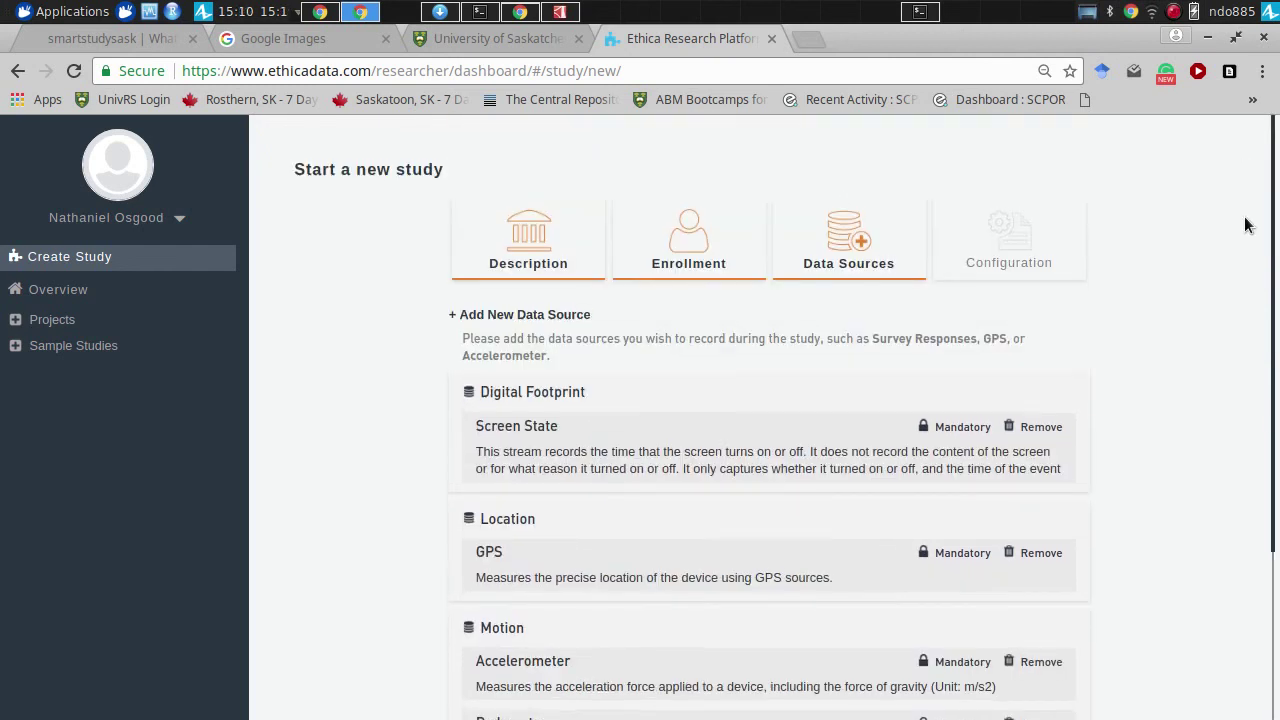
{"action": "scroll", "coordinate": [1245, 225], "scroll_direction": "down", "scroll_amount": 3}
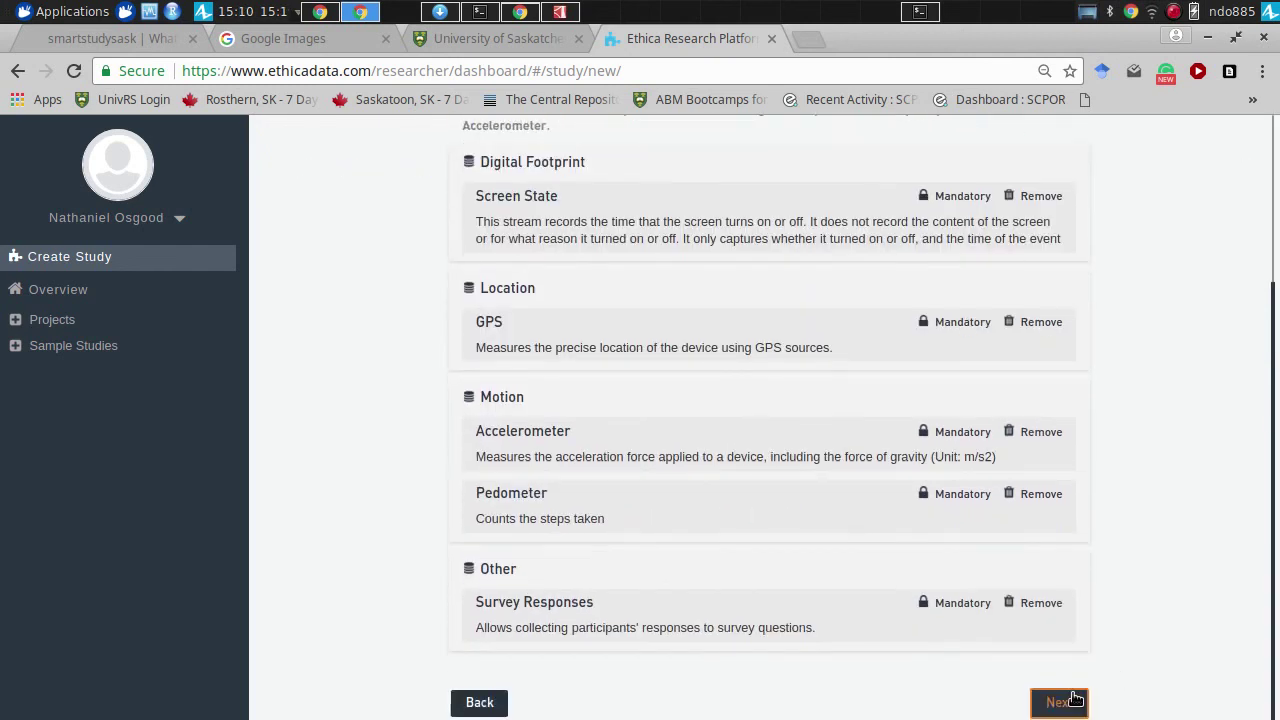
- Advance to Configuration and enable the in-app drop-out option
{"action": "left_click", "coordinate": [1060, 702]}
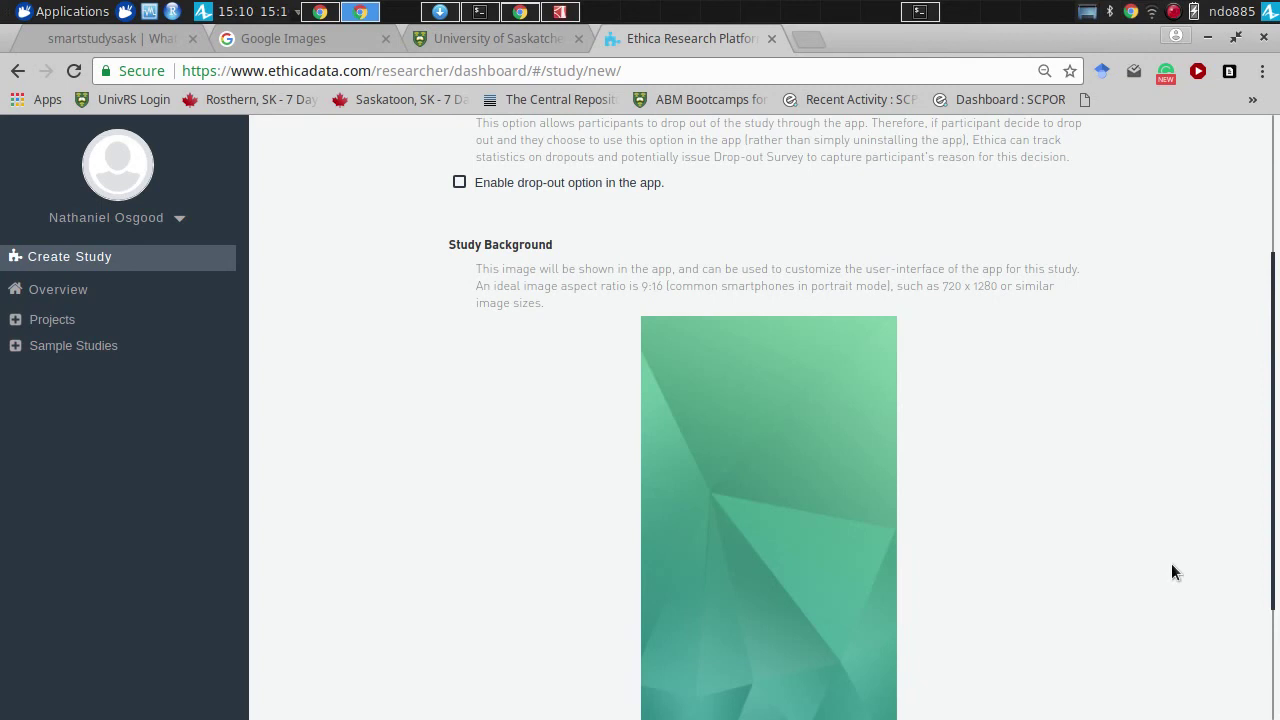
{"action": "scroll", "coordinate": [1209, 371], "scroll_direction": "up", "scroll_amount": 3}
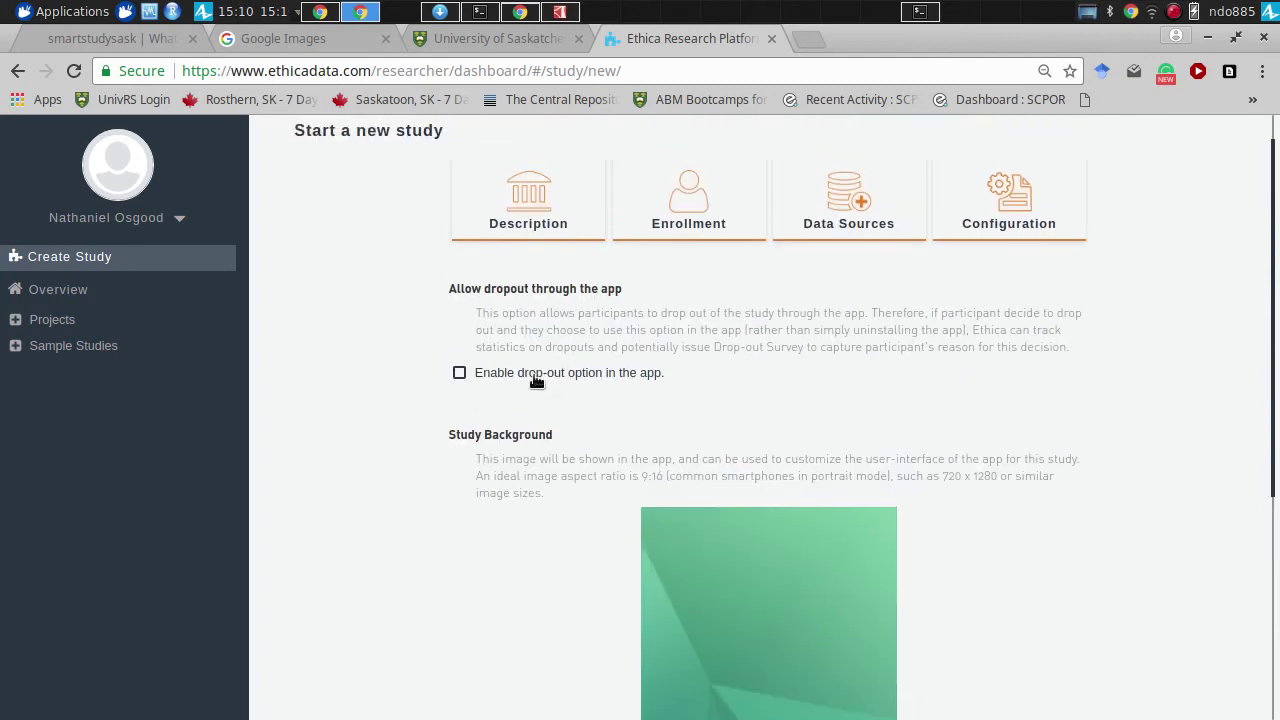
{"action": "left_click", "coordinate": [459, 374]}
{"action": "scroll", "coordinate": [1240, 634], "scroll_direction": "down", "scroll_amount": 4}
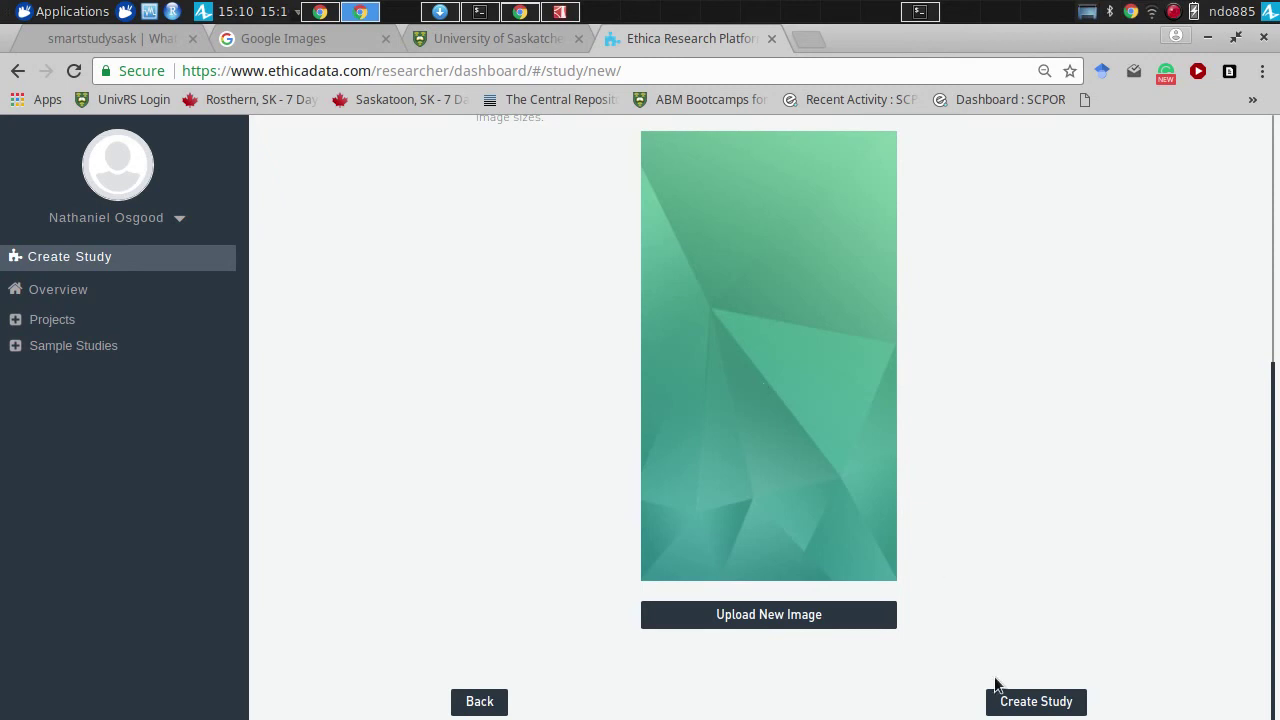
- Create the UCLA Falls Study, go to its surveys, and add a new survey
{"action": "left_click", "coordinate": [1016, 698]}
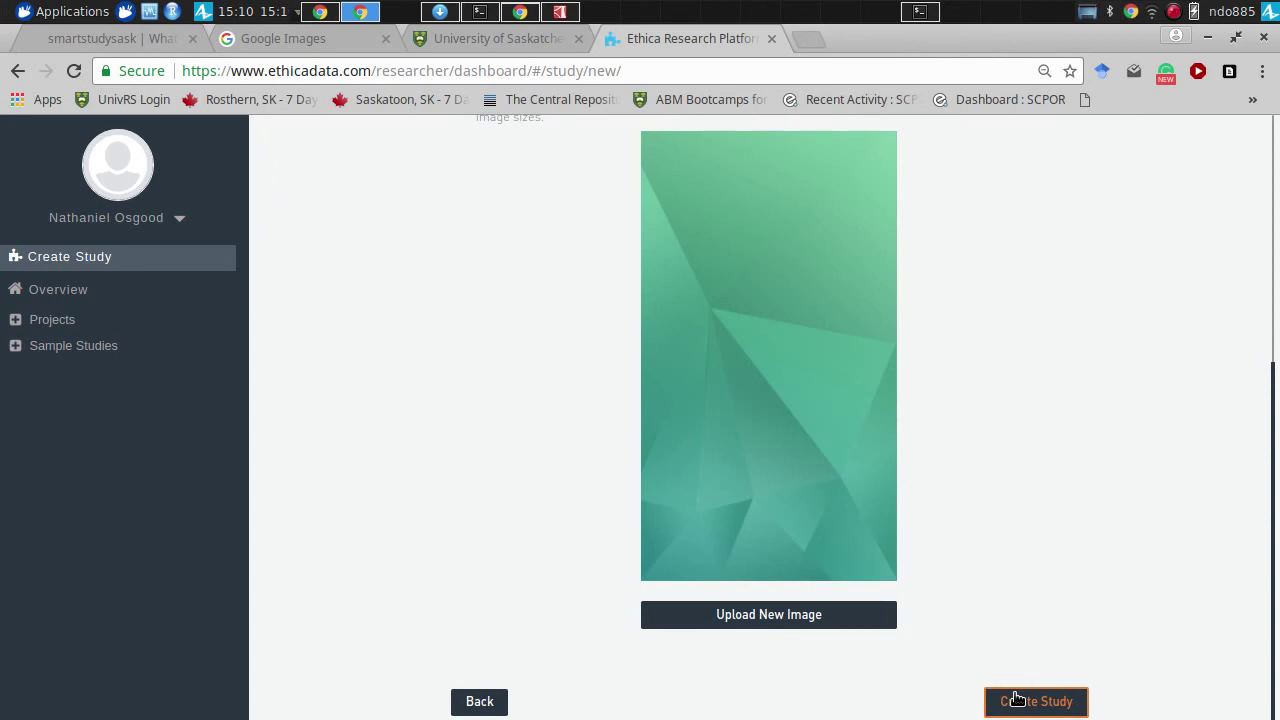
{"action": "left_click", "coordinate": [1016, 698]}
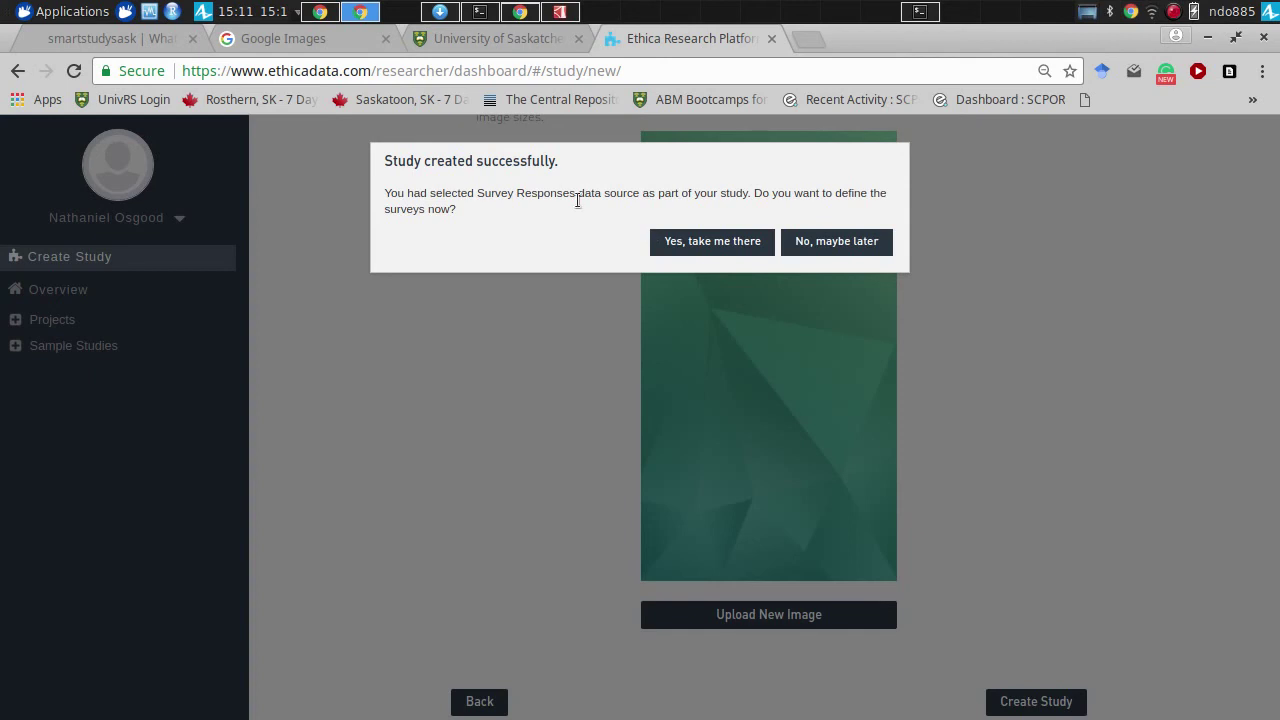
{"action": "left_click", "coordinate": [699, 241]}
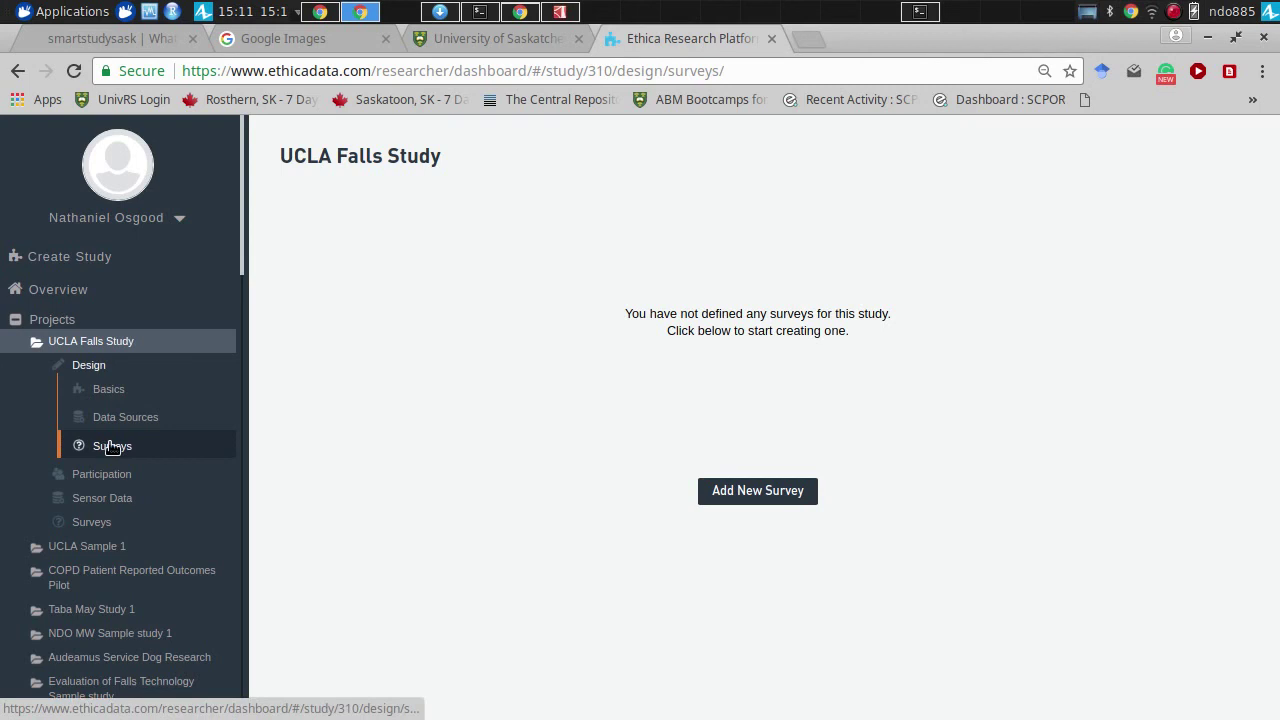
{"action": "left_click", "coordinate": [790, 494]}
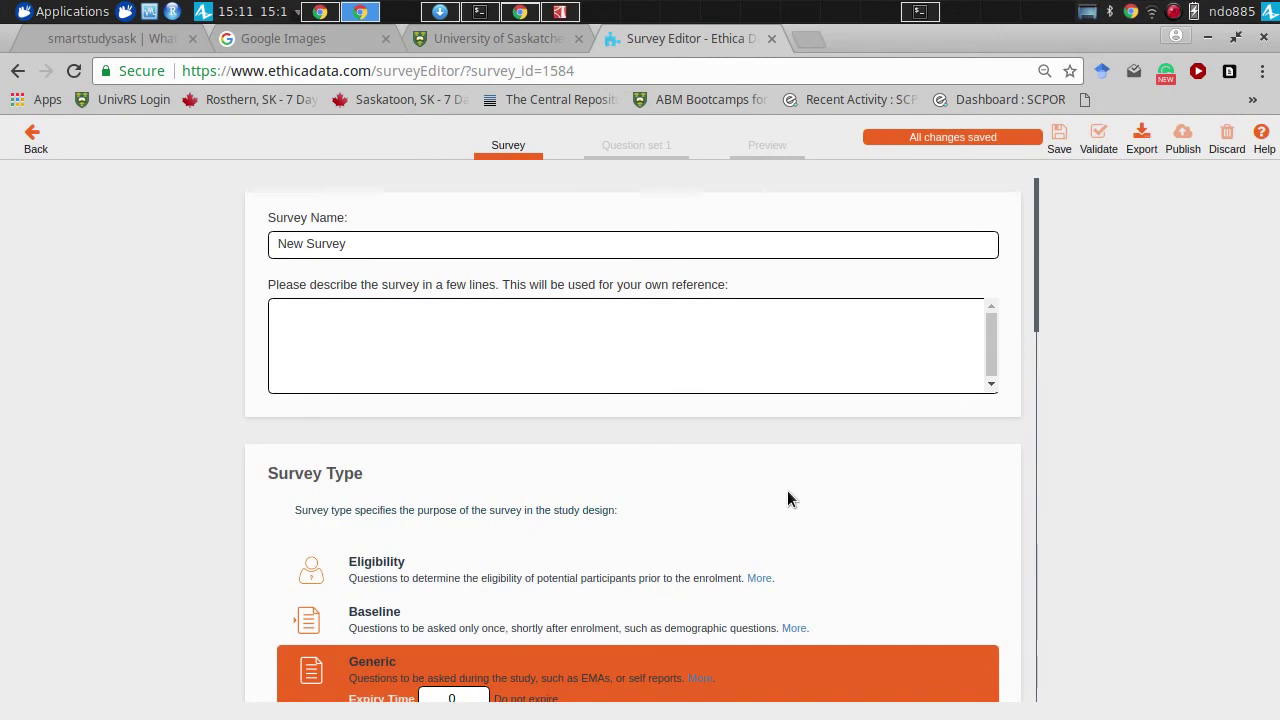
- Rename the survey from 'New Survey' to 'Report Fall'
{"action": "left_click", "coordinate": [375, 245]}
{"action": "key", "text": "ctrl+shift+Left"}
{"action": "key", "text": "ctrl+shift+Left"}
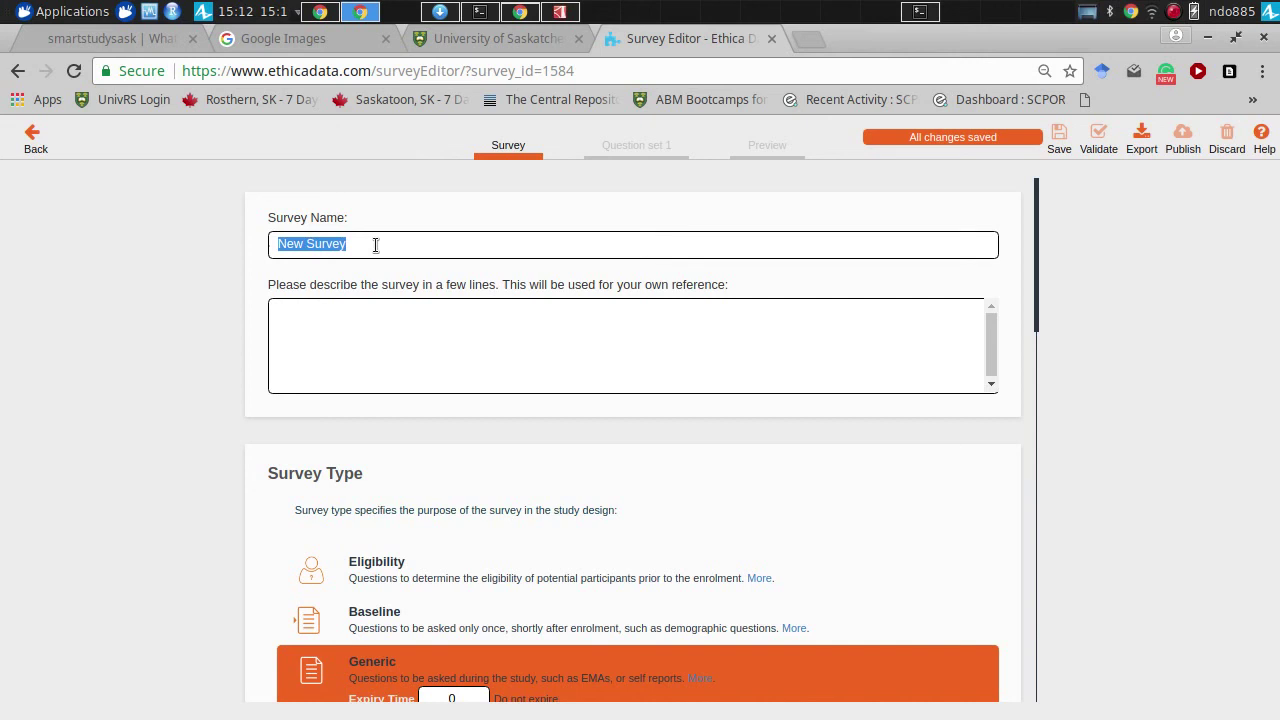
{"action": "type", "text": "Fall repo"}
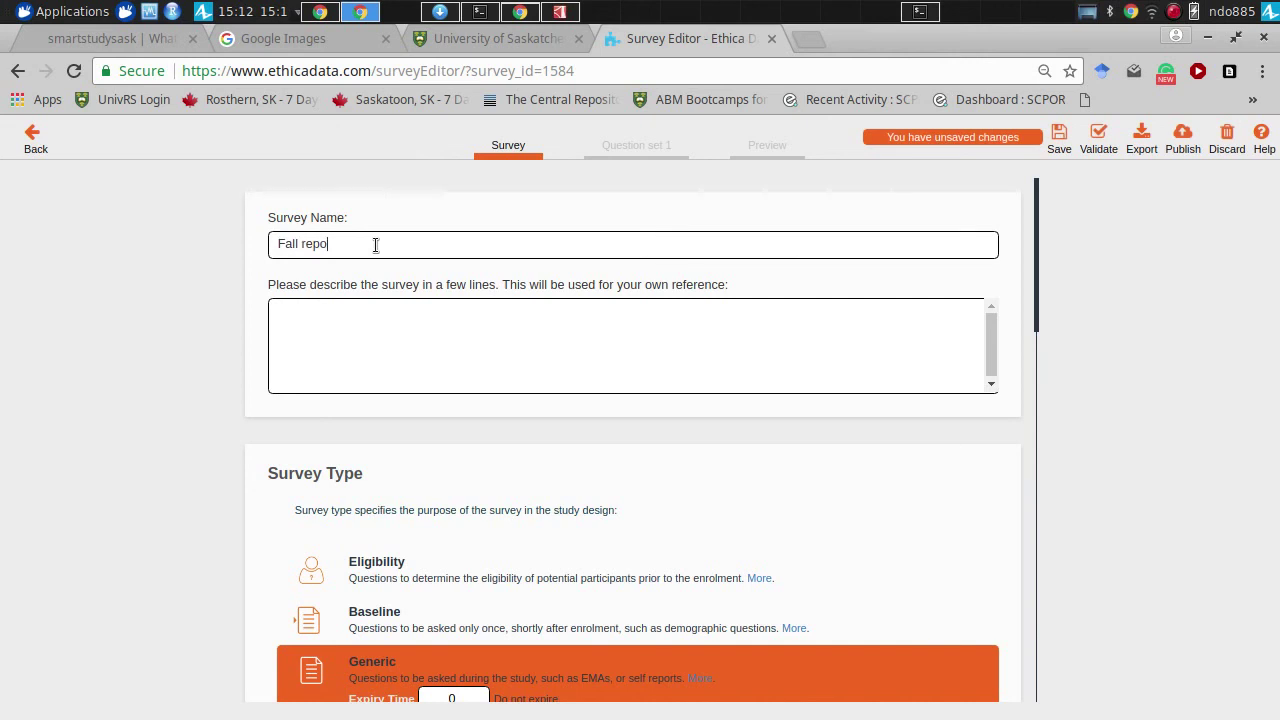
{"action": "type", "text": "rt"}
{"action": "key", "text": "ctrl+shift+Left"}
{"action": "key", "text": "BackSpace"}
{"action": "key", "text": "Home"}
{"action": "type", "text": "Report"}
- Describe the survey as letting people report a fall and associated risk factors
{"action": "left_click", "coordinate": [372, 337]}
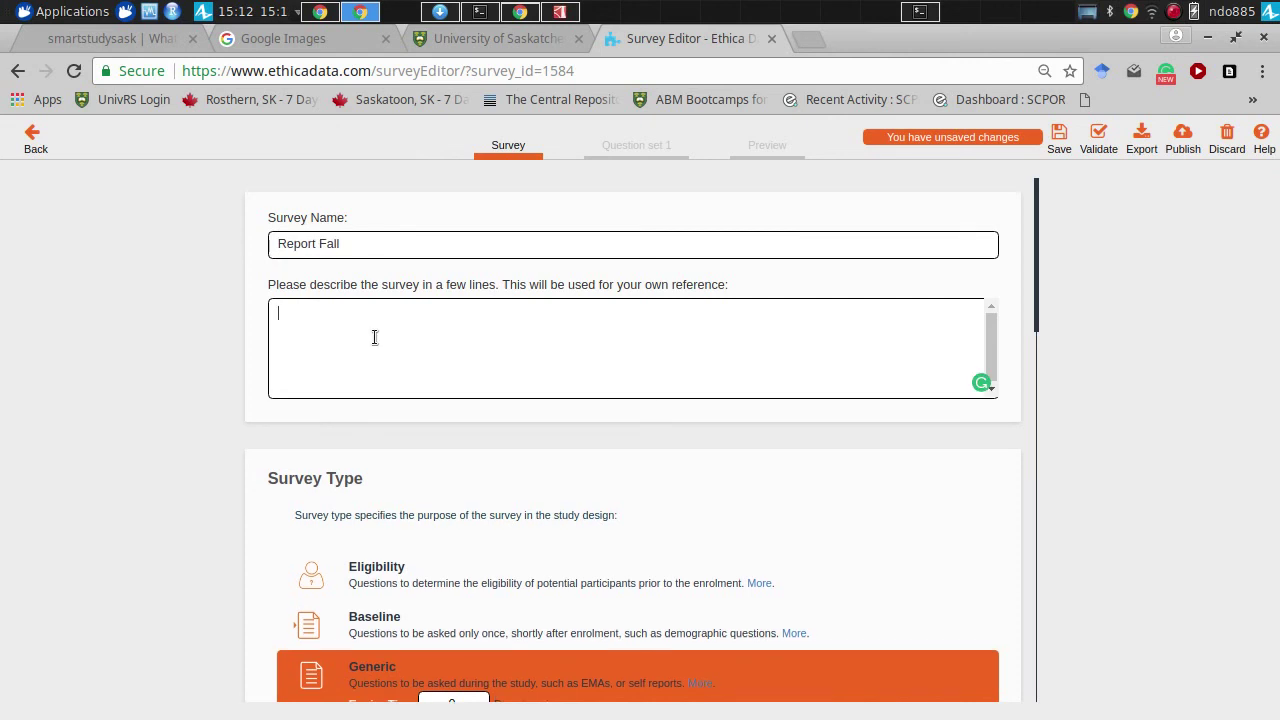
{"action": "type", "text": "This survey will allow people to "}
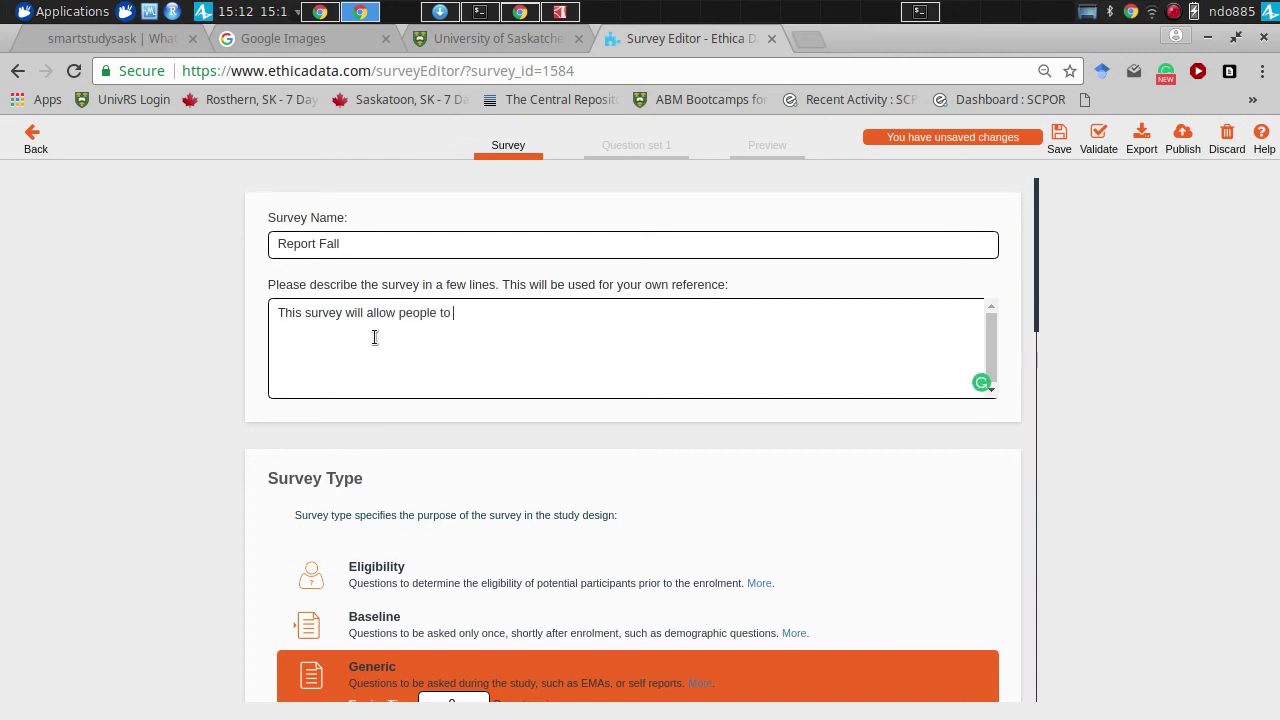
{"action": "type", "text": "report occurrence of a fall, and associated risk factors."}
{"action": "left_click_drag", "start_coordinate": [1036, 322], "coordinate": [1040, 400]}
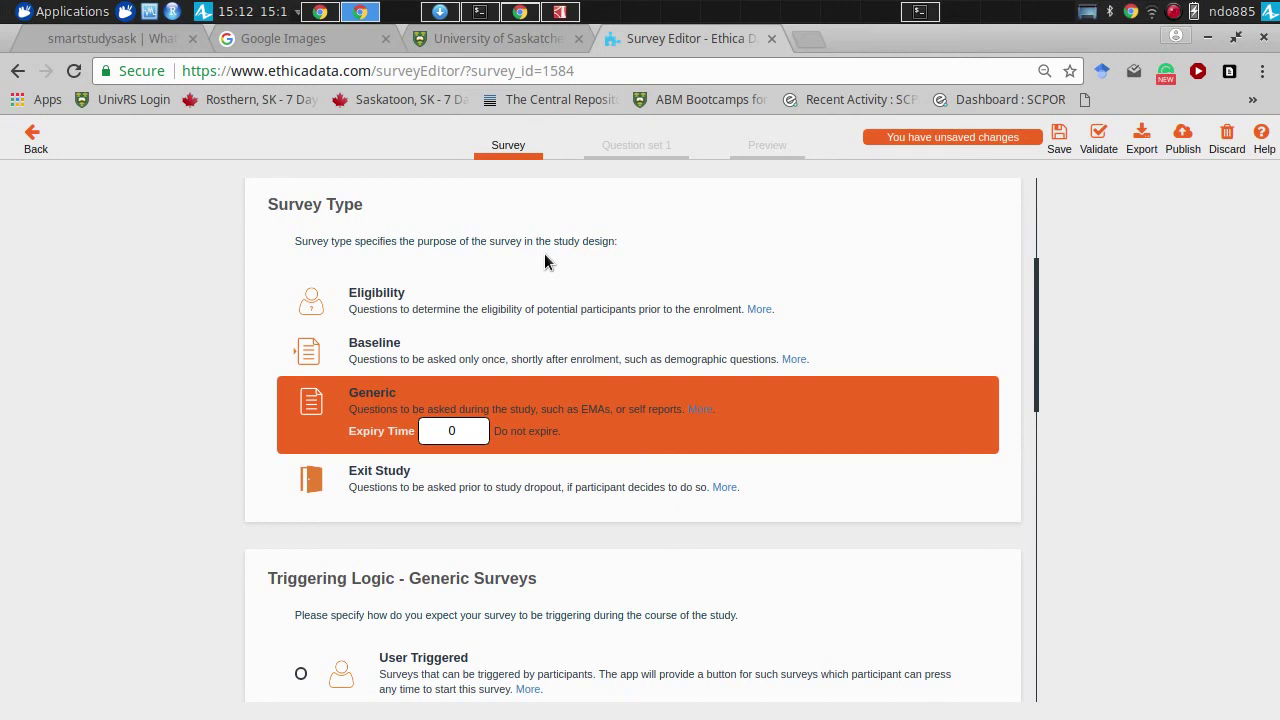
- Set Triggering Logic to User Triggered with the button caption 'I have fallen'
{"action": "left_click_drag", "start_coordinate": [1036, 366], "coordinate": [1033, 482]}
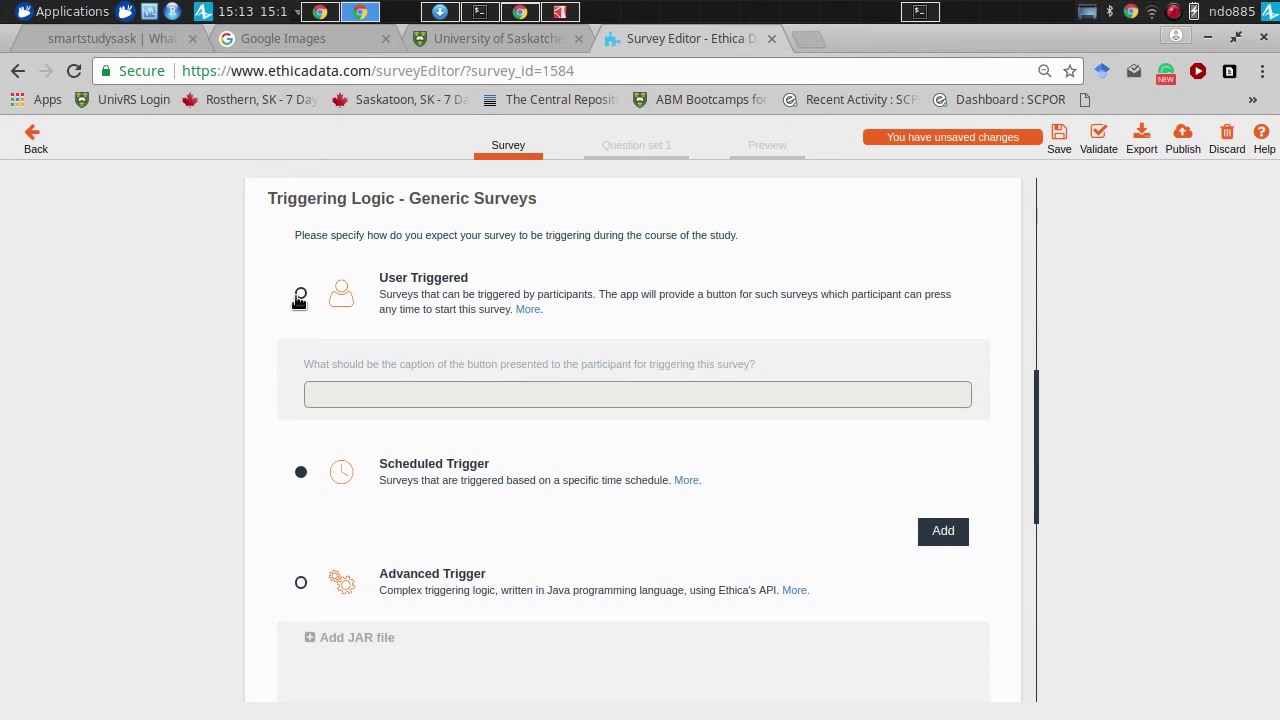
{"action": "left_click", "coordinate": [300, 296]}
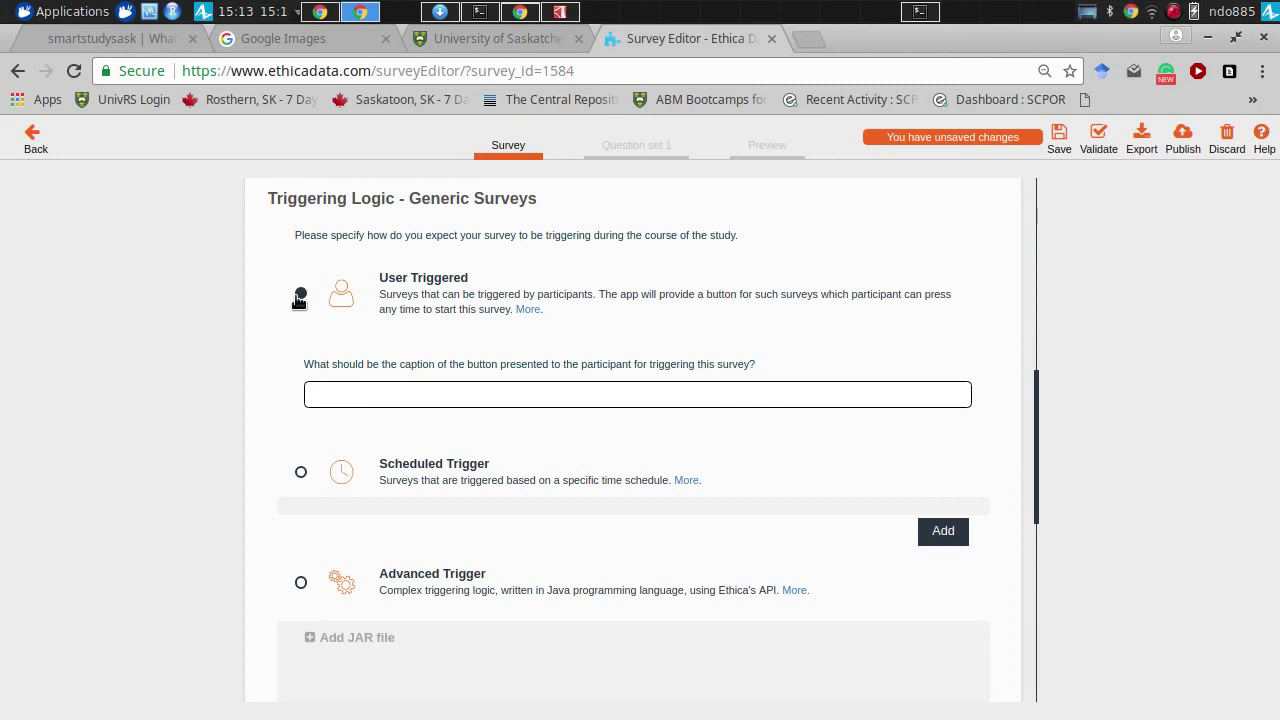
{"action": "left_click", "coordinate": [355, 392]}
{"action": "type", "text": "Re"}
{"action": "key", "text": "BackSpace"}
{"action": "key", "text": "BackSpace"}
{"action": "type", "text": "I just"}
{"action": "key", "text": "BackSpace"}
{"action": "key", "text": "BackSpace"}
{"action": "key", "text": "BackSpace"}
{"action": "key", "text": "BackSpace"}
{"action": "key", "text": "BackSpace"}
{"action": "type", "text": "fell"}
{"action": "key", "text": "BackSpace"}
{"action": "key", "text": "BackSpace"}
{"action": "key", "text": "BackSpace"}
{"action": "key", "text": "BackSpace"}
{"action": "type", "text": "have fallen"}
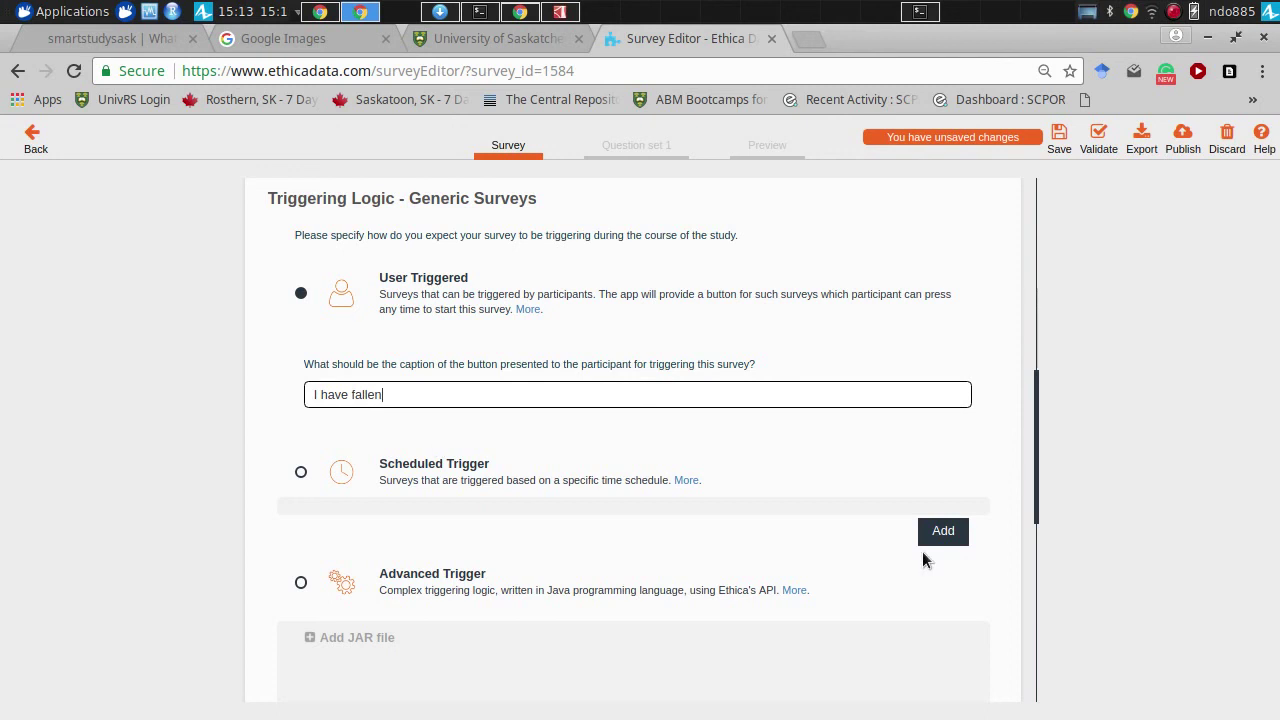
- Switch on Capture Location in Survey Settings
{"action": "scroll", "coordinate": [1036, 555], "scroll_direction": "down", "scroll_amount": 1}
{"action": "left_click_drag", "start_coordinate": [1036, 555], "coordinate": [1018, 657]}
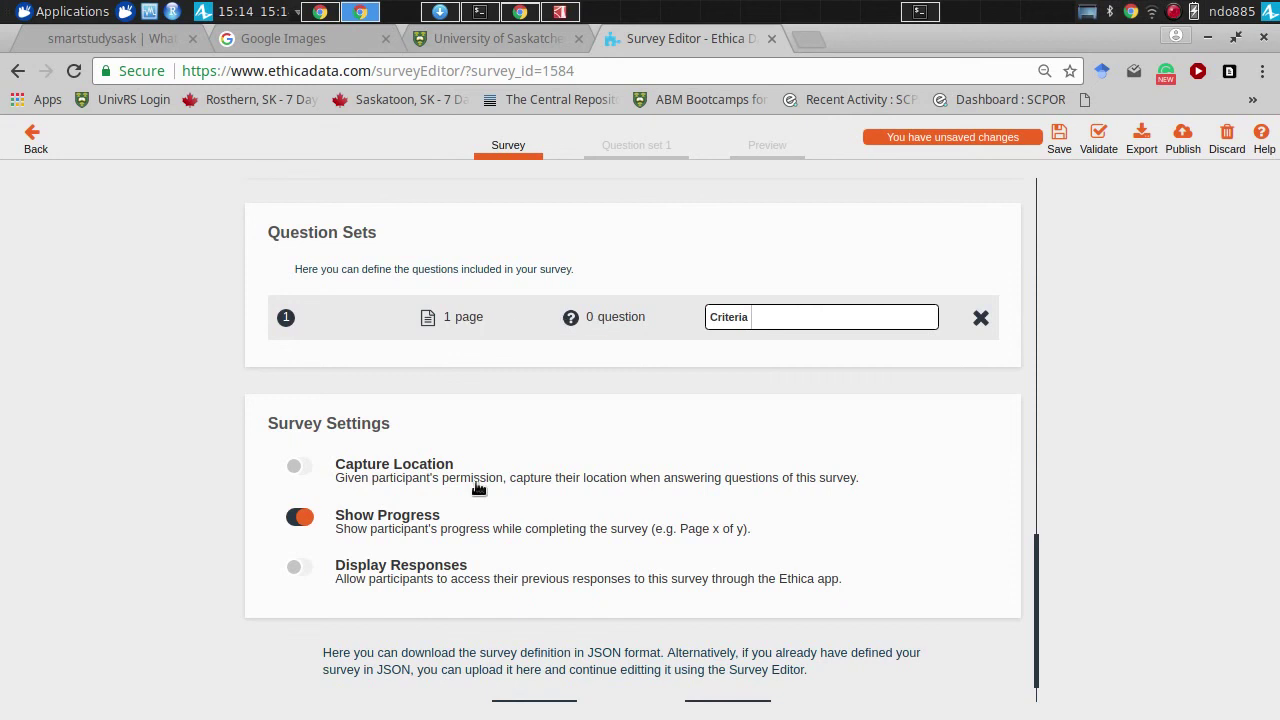
{"action": "left_click", "coordinate": [298, 467]}
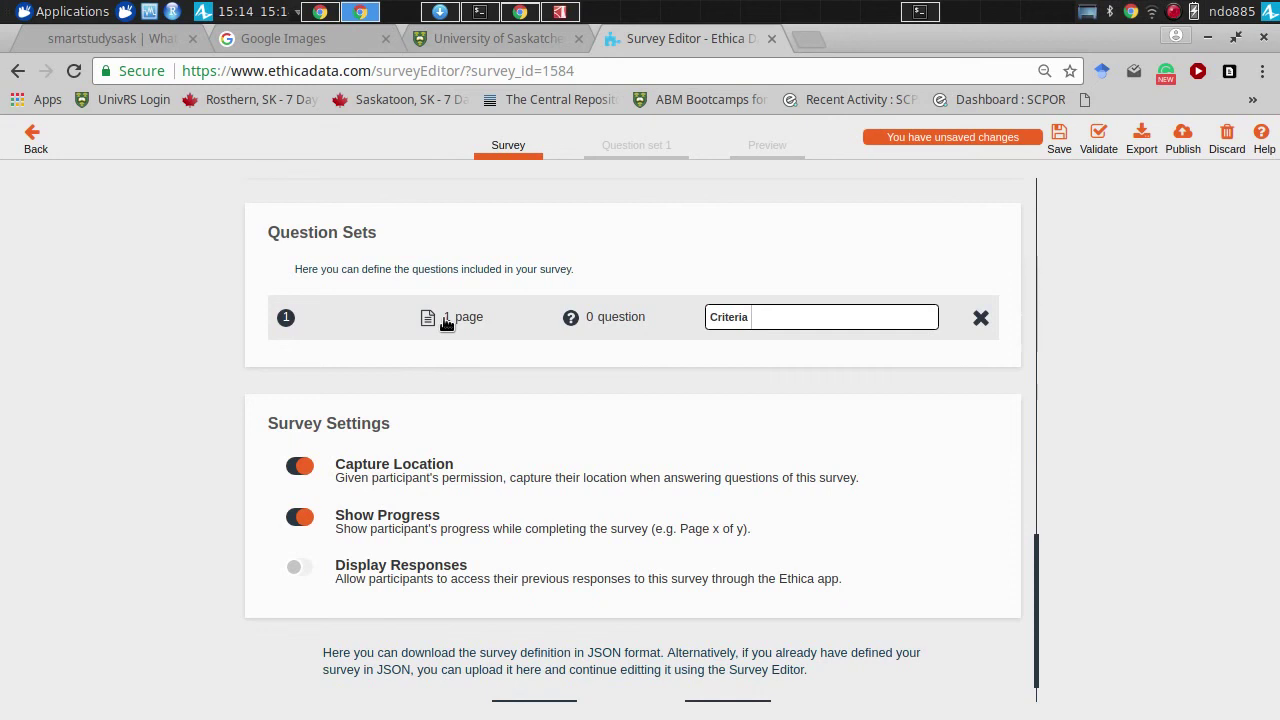
- Open the Criteria question set's page for editing
{"action": "left_click_drag", "start_coordinate": [1040, 549], "coordinate": [1039, 495]}
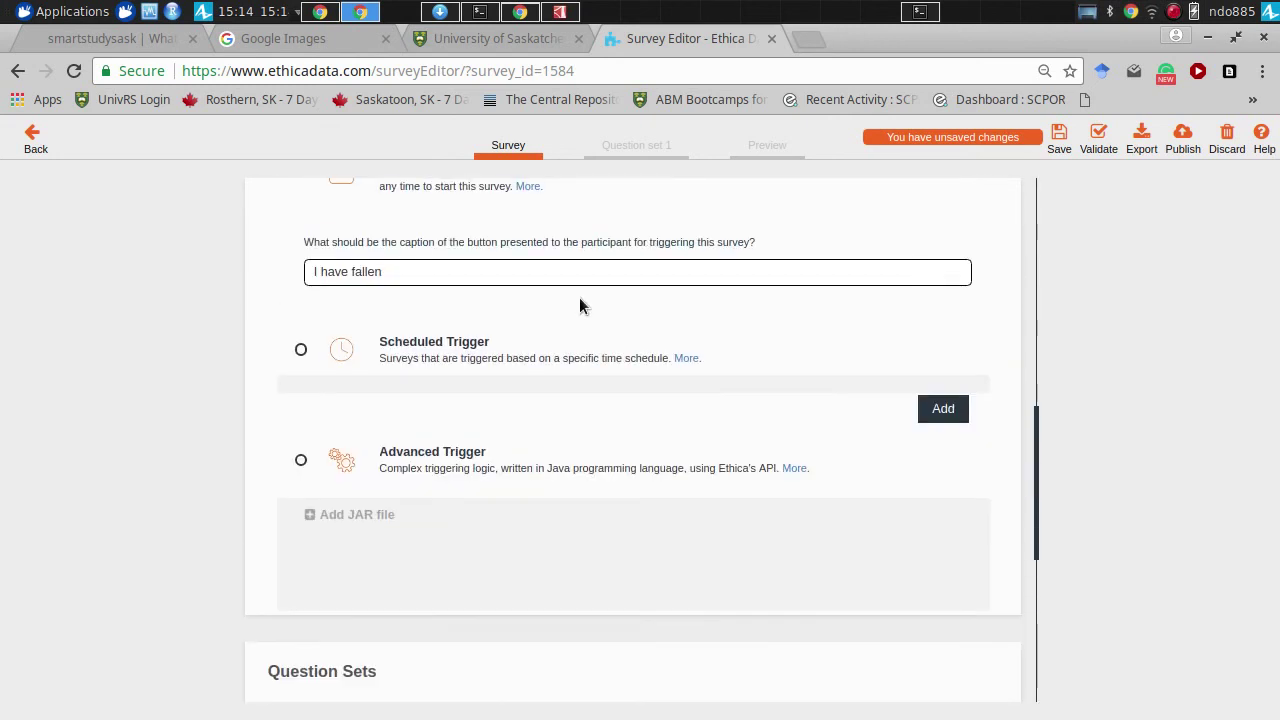
{"action": "left_click_drag", "start_coordinate": [1037, 430], "coordinate": [1043, 643]}
{"action": "scroll", "coordinate": [997, 623], "scroll_direction": "down", "scroll_amount": 1}
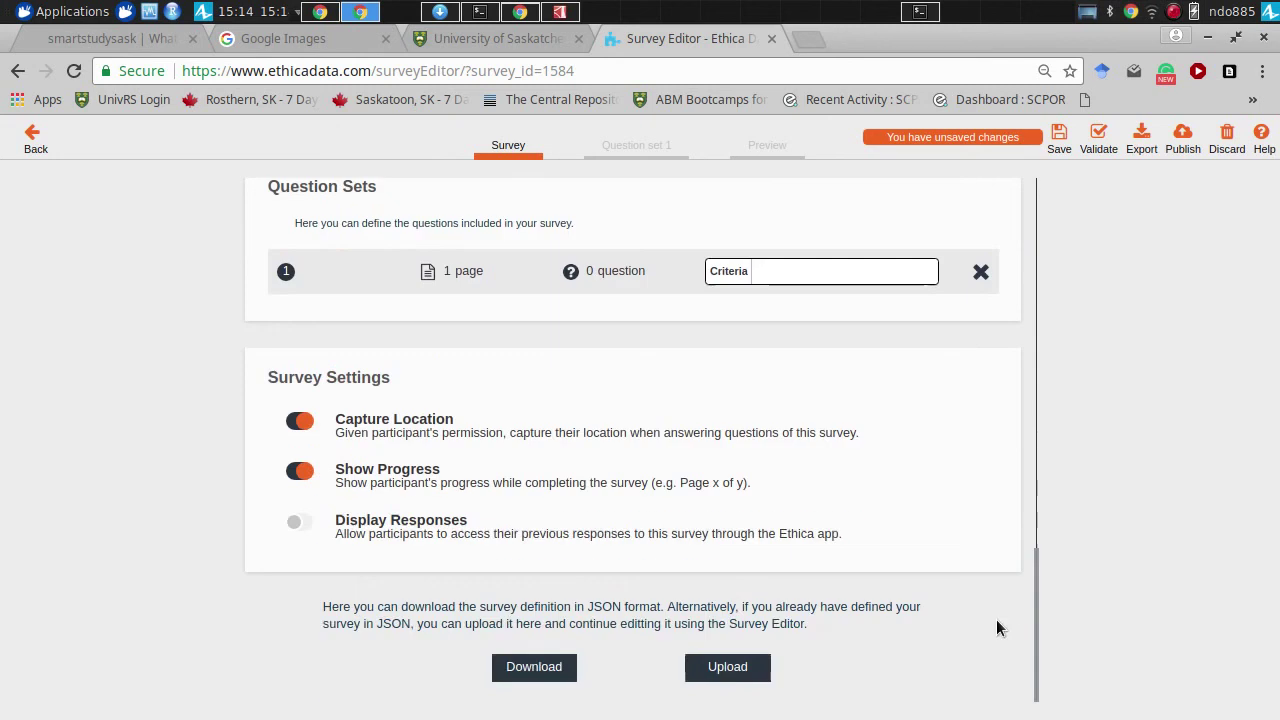
{"action": "left_click", "coordinate": [458, 270]}
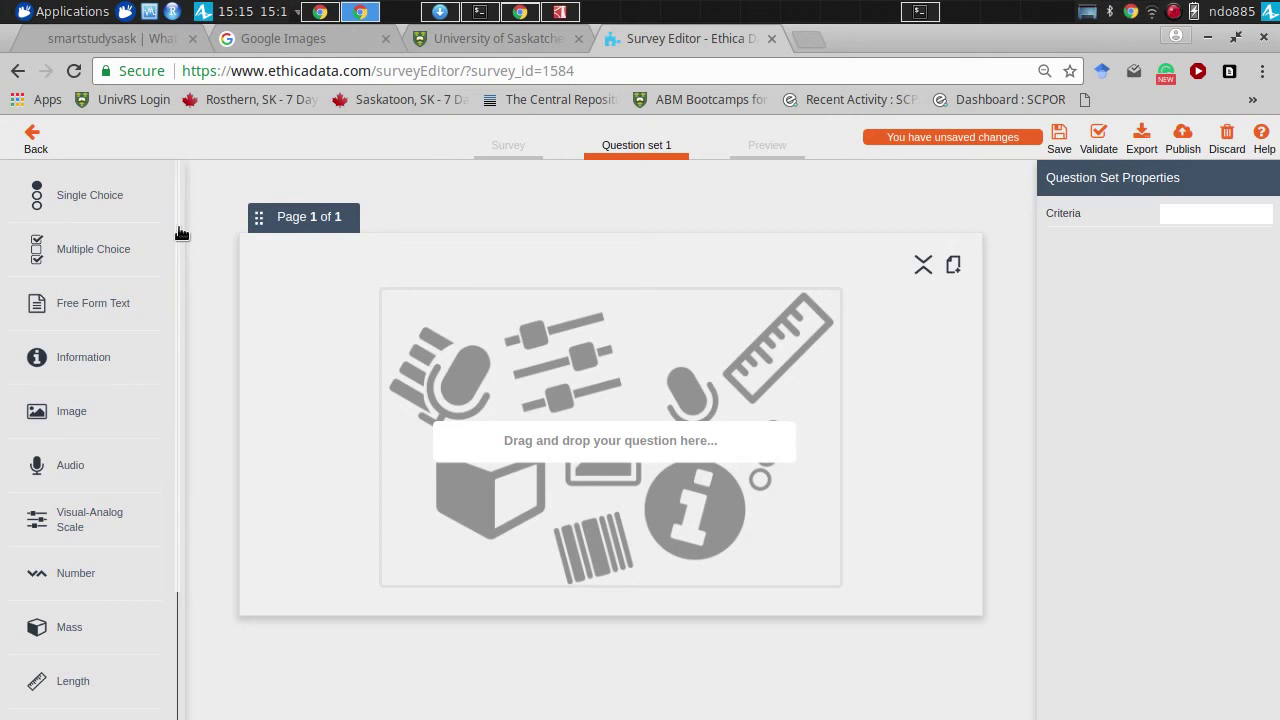
- Drop a Multiple Choice question onto the empty Page 1 as Q1
{"action": "left_click_drag", "start_coordinate": [177, 243], "coordinate": [177, 136]}
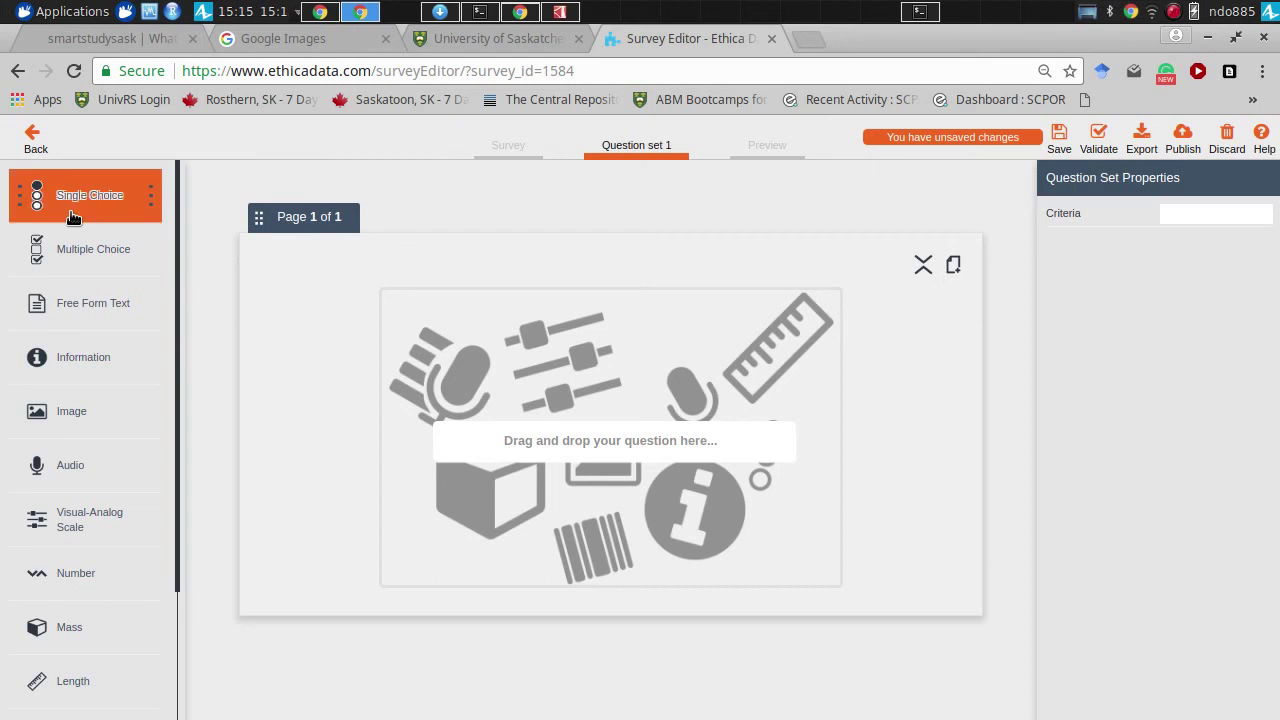
{"action": "left_click_drag", "start_coordinate": [72, 214], "coordinate": [495, 350]}
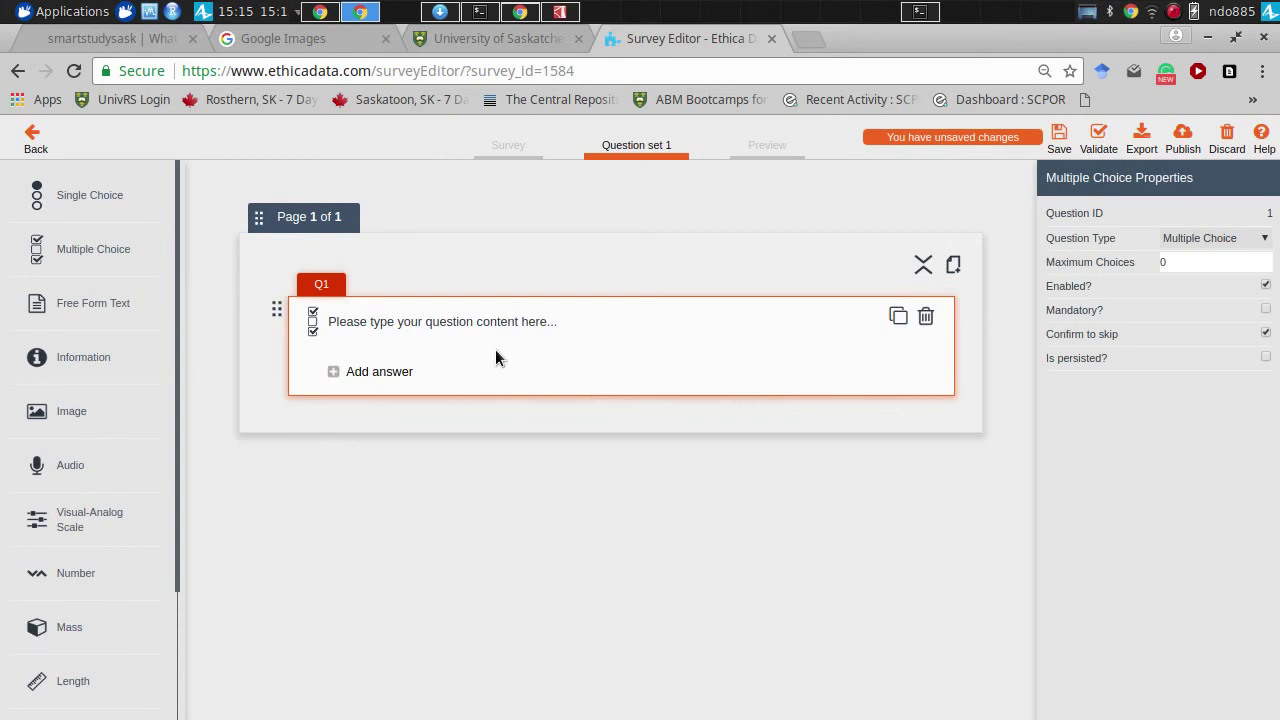
- Set Q1's text to 'Please indicate which of the following applied before your fall'
{"action": "left_click", "coordinate": [345, 323]}
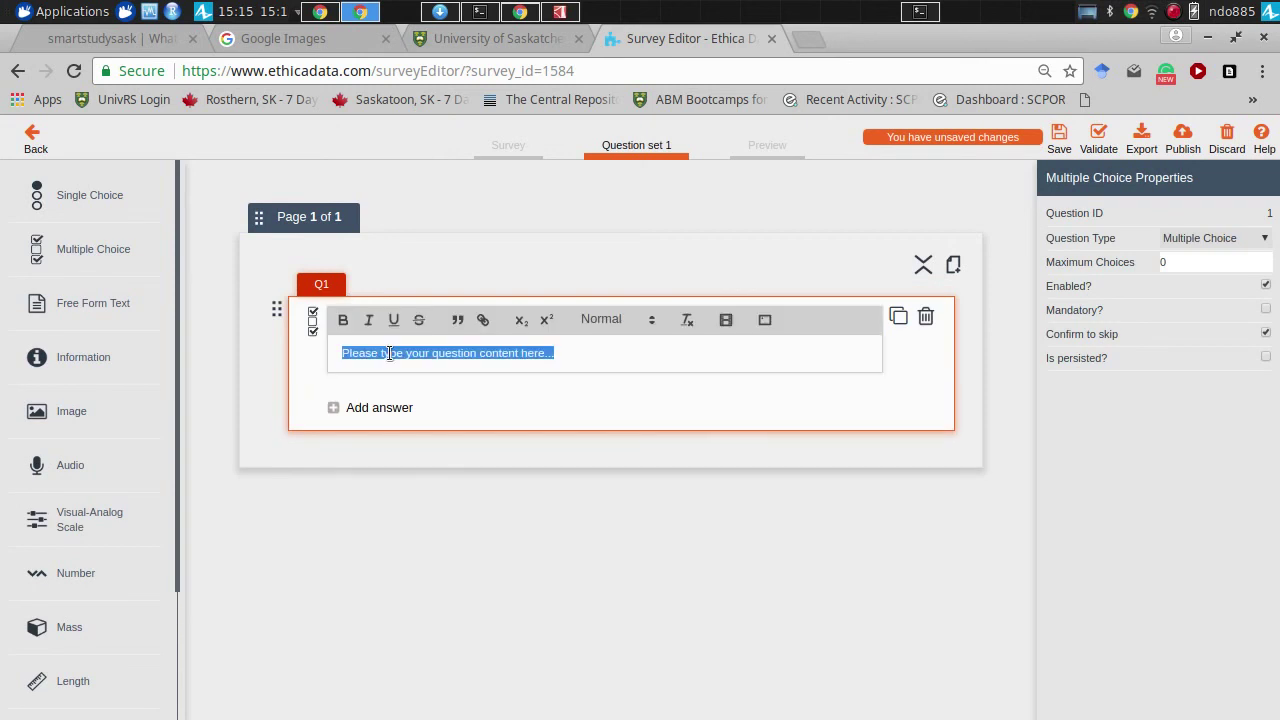
{"action": "type", "text": "P"}
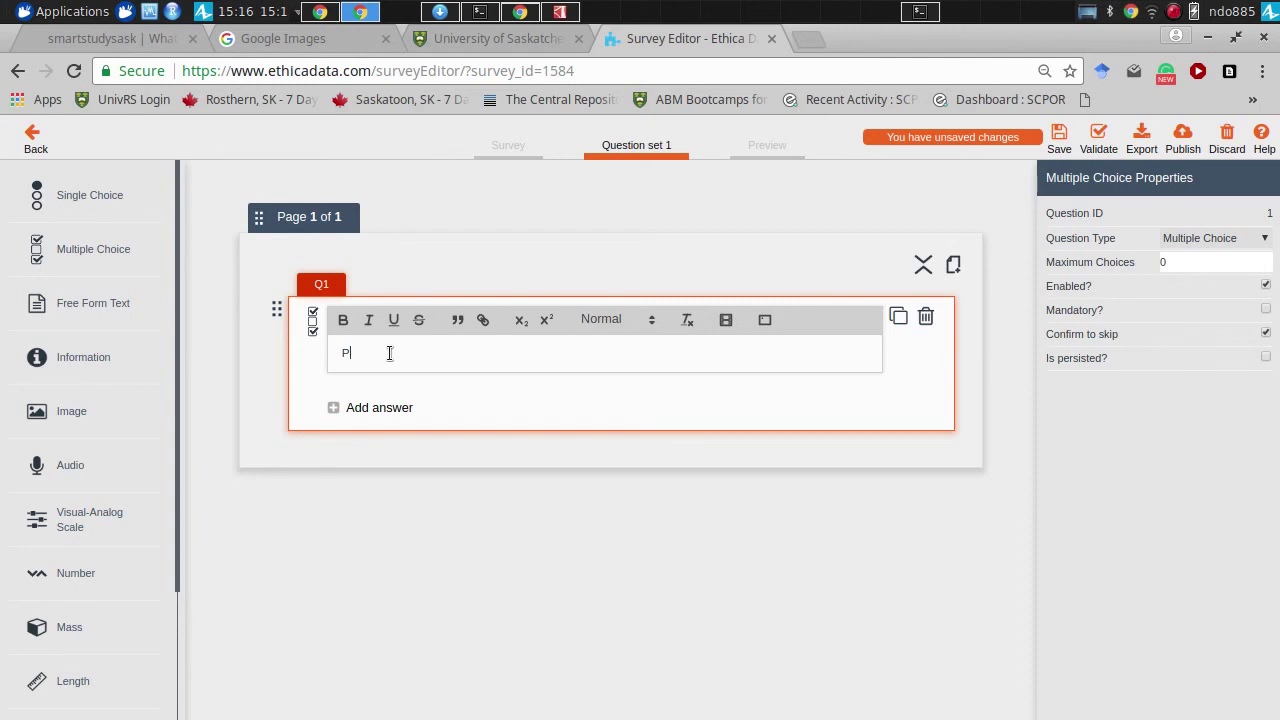
{"action": "type", "text": "lease indicate which of the fol"}
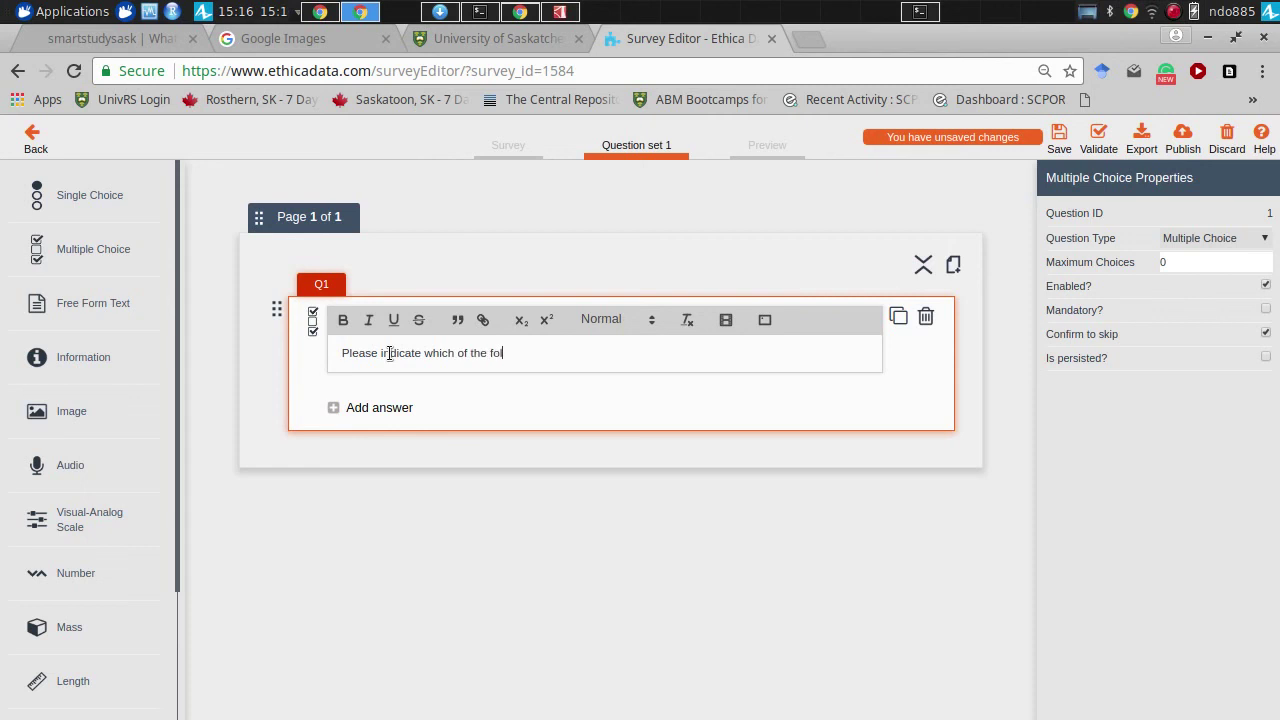
{"action": "type", "text": "lowing applied before your fall"}
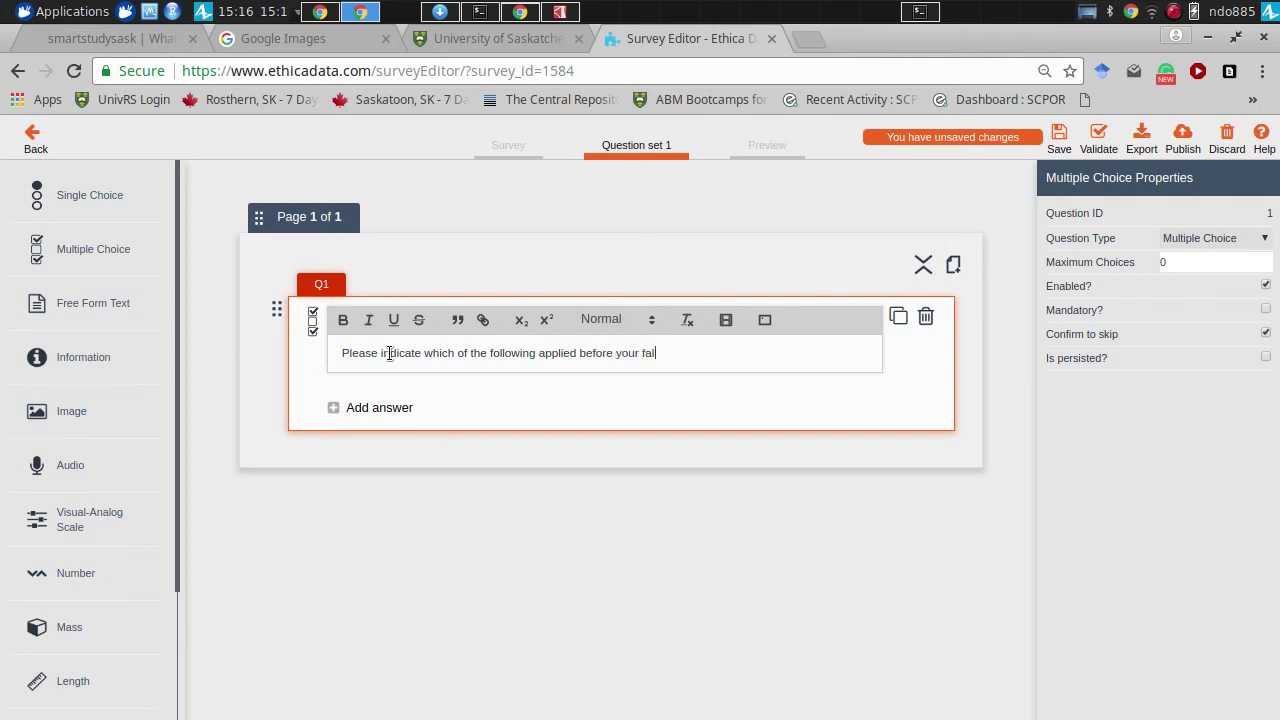
{"action": "left_click", "coordinate": [390, 420]}
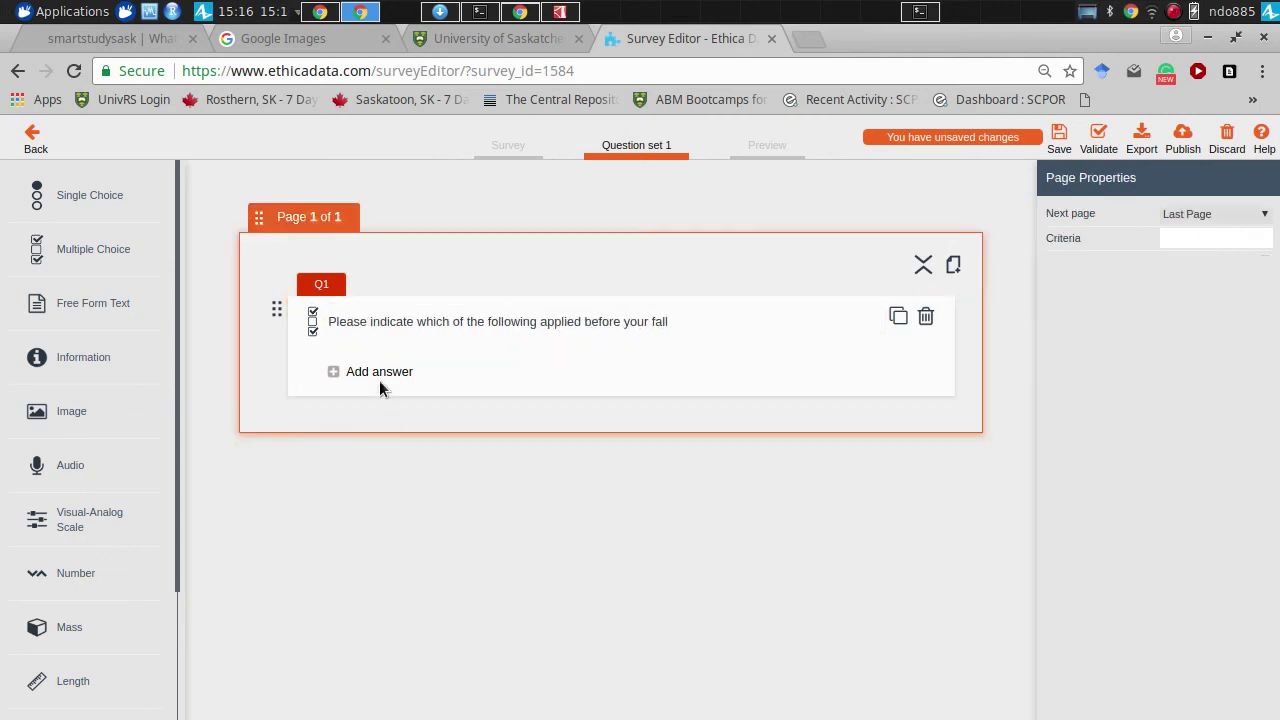
- Add answers 'I was carrying something', 'I was texting', 'I was reaching for something', 'Other'
{"action": "left_click", "coordinate": [379, 380]}
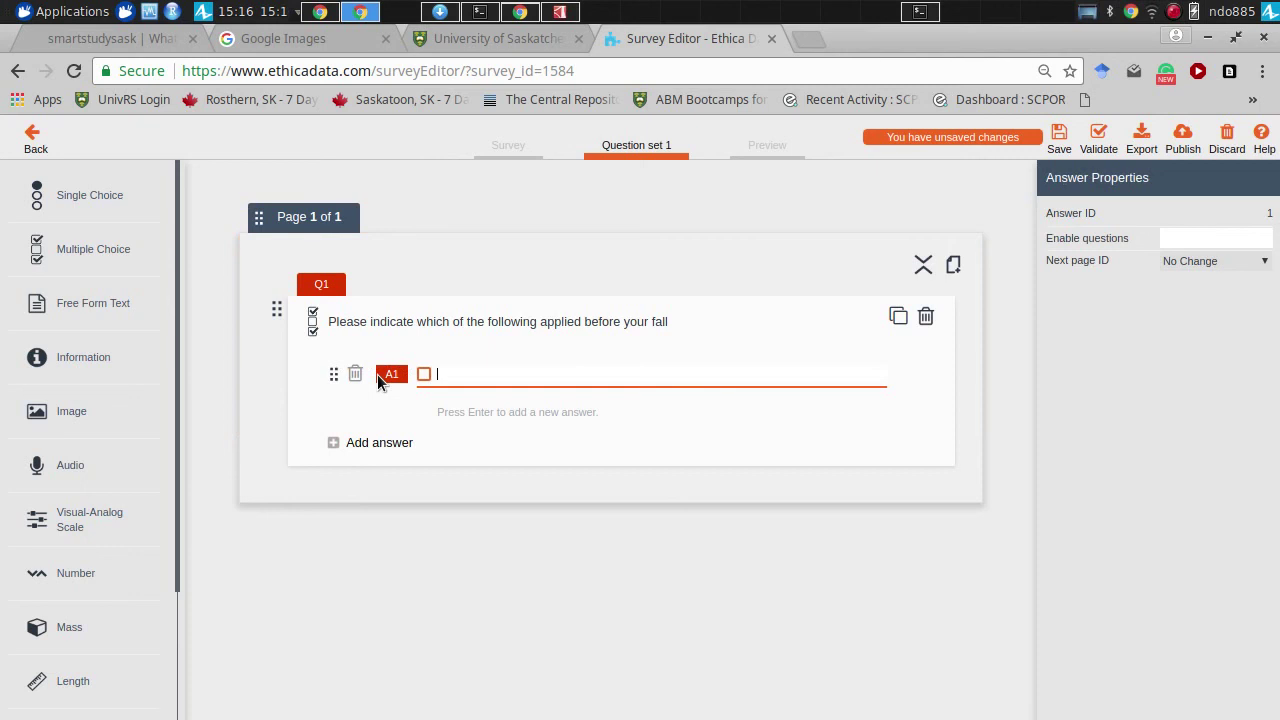
{"action": "type", "text": "I was carrying something"}
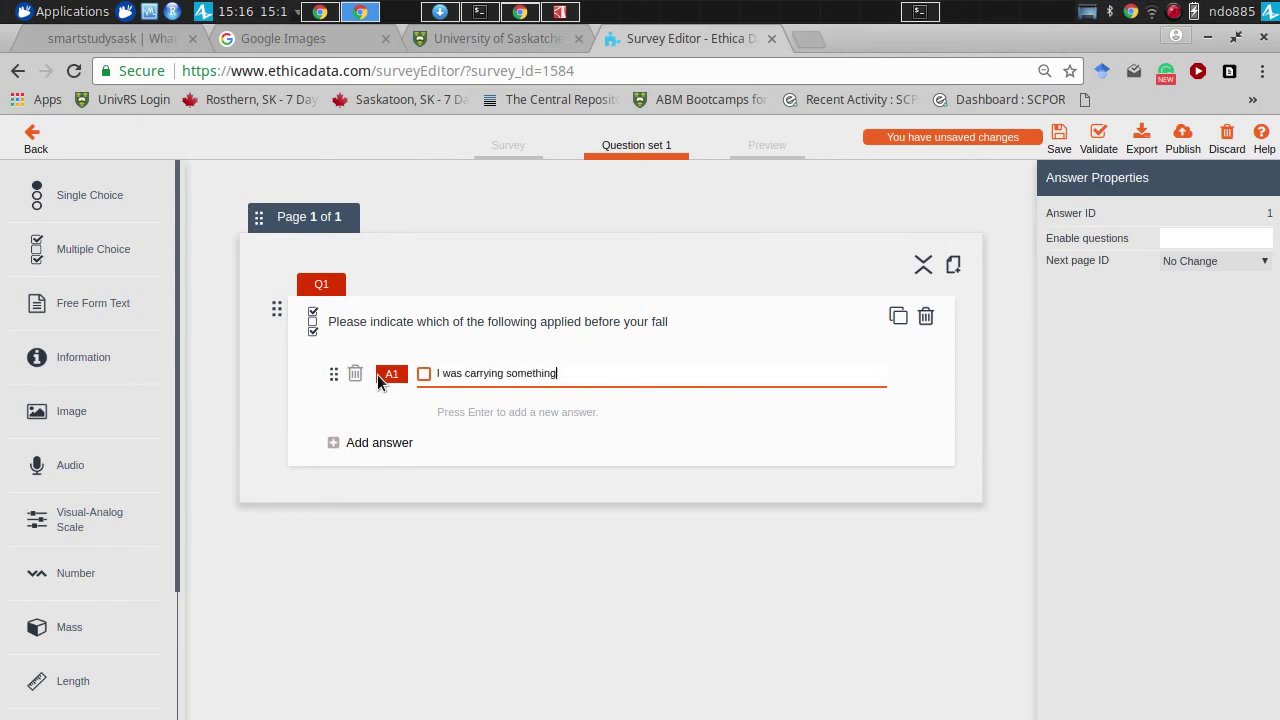
{"action": "left_click", "coordinate": [432, 403]}
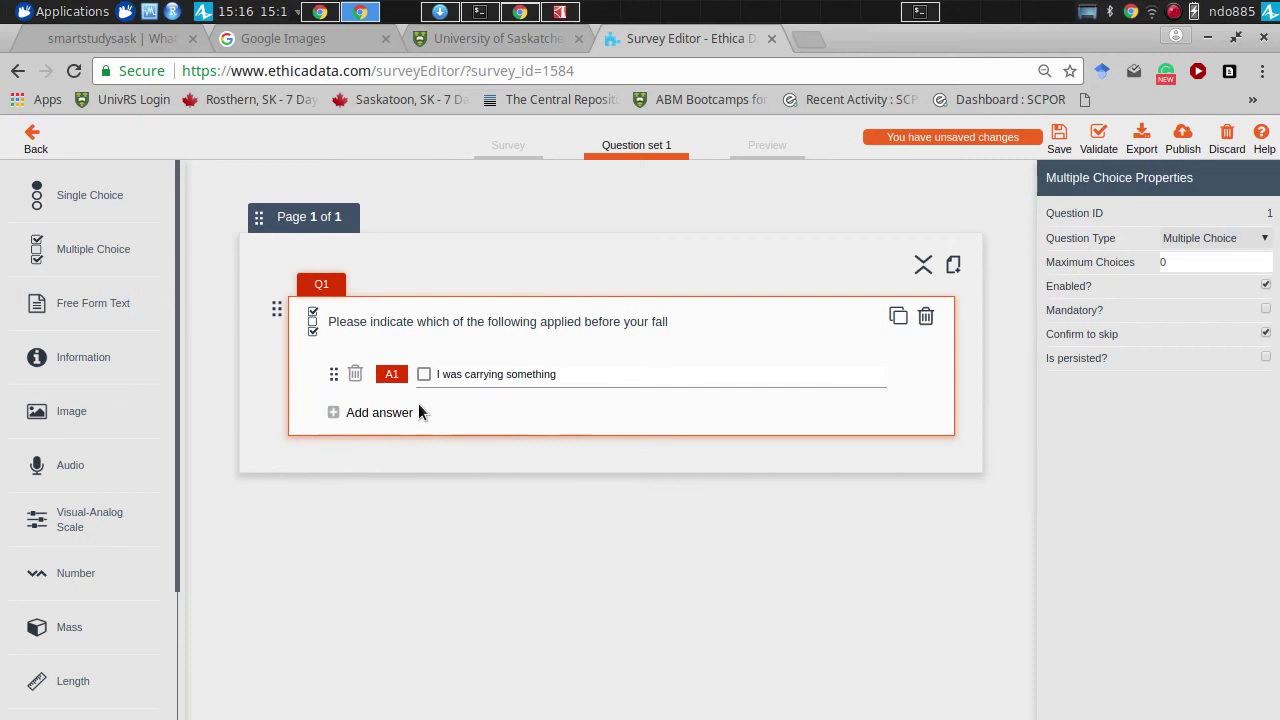
{"action": "left_click", "coordinate": [372, 411]}
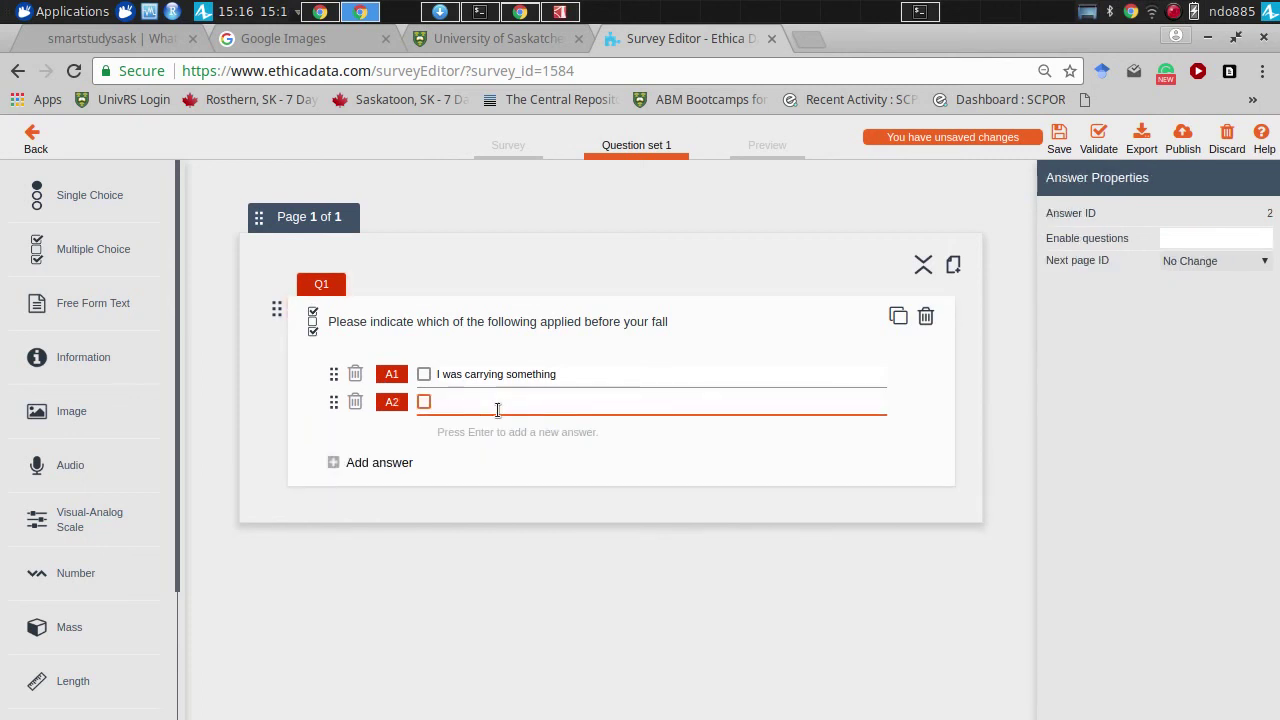
{"action": "type", "text": "I was texting"}
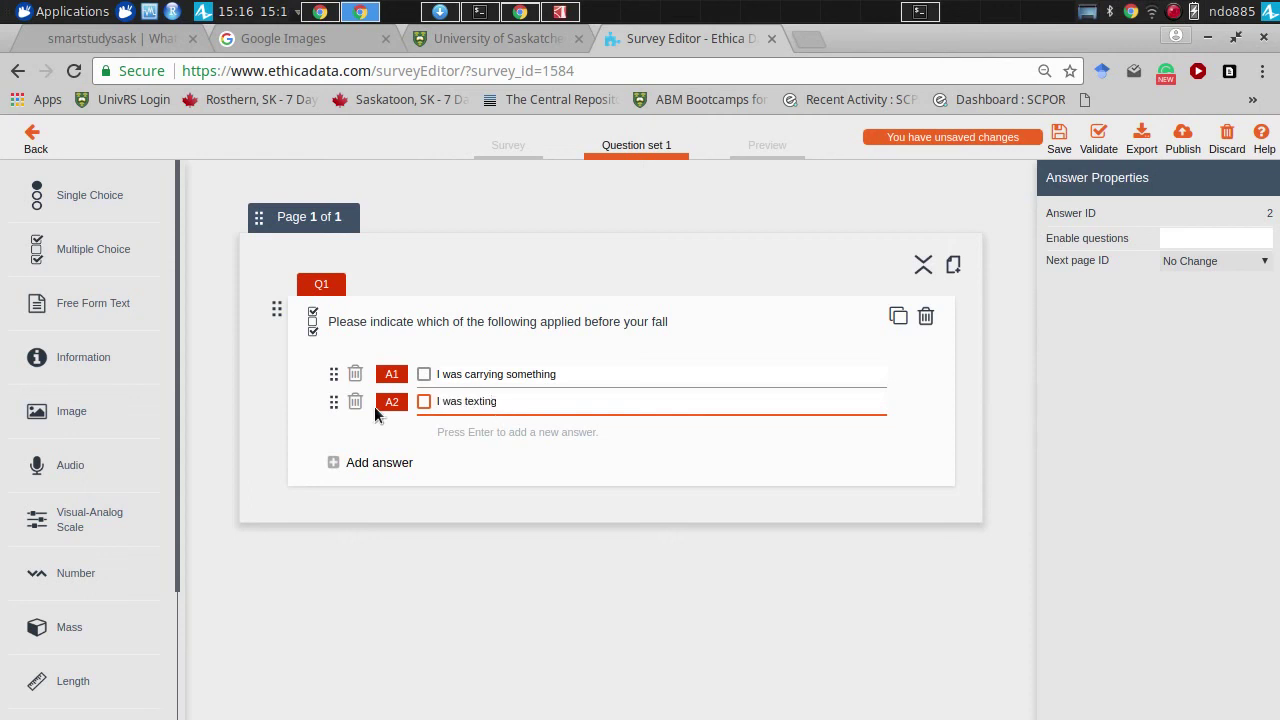
{"action": "left_click", "coordinate": [378, 459]}
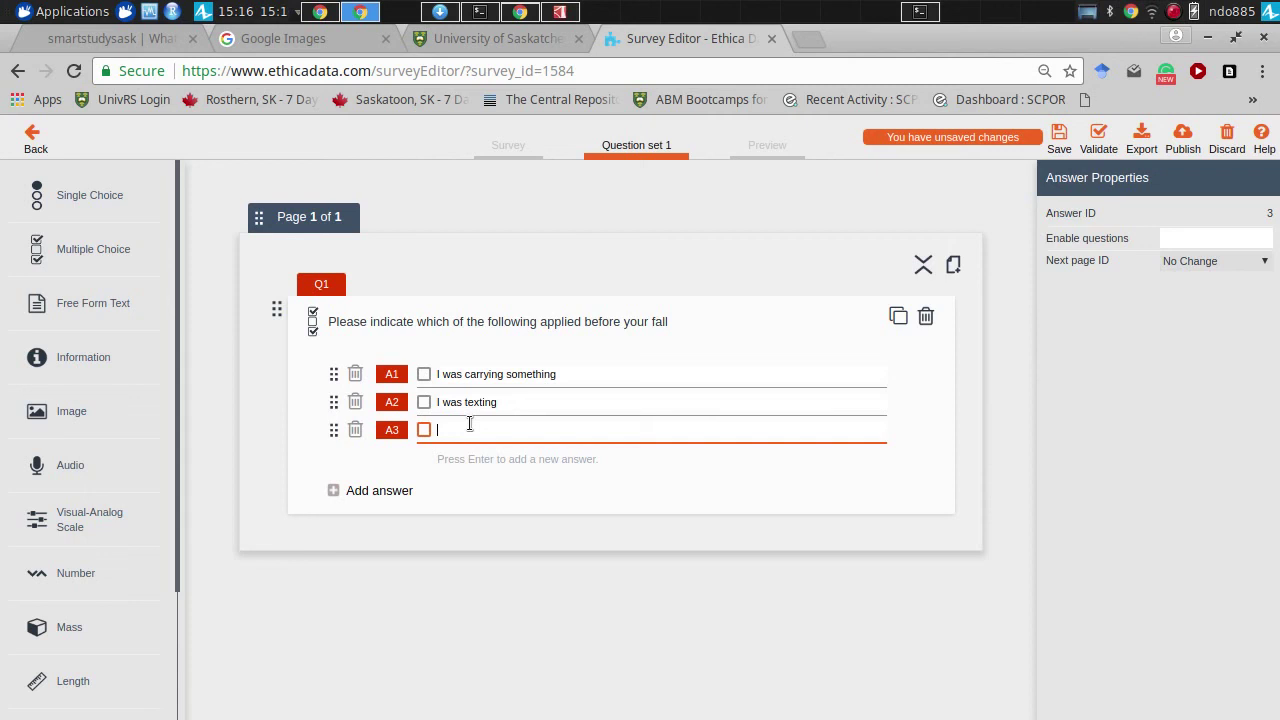
{"action": "type", "text": "I was reaching for something"}
{"action": "left_click", "coordinate": [352, 490]}
{"action": "type", "text": "Other"}
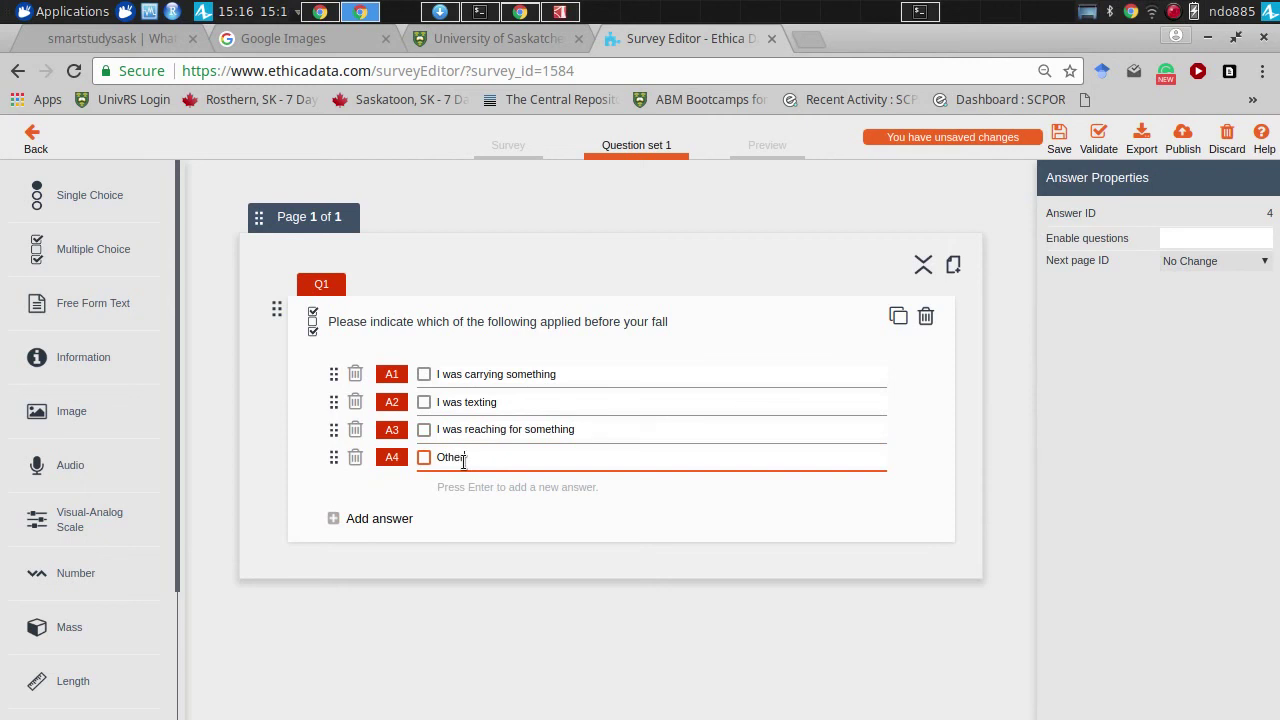
- Change Q1 to read 'Please indicate which of the following factors contributed to your fall'
{"action": "left_click", "coordinate": [543, 320]}
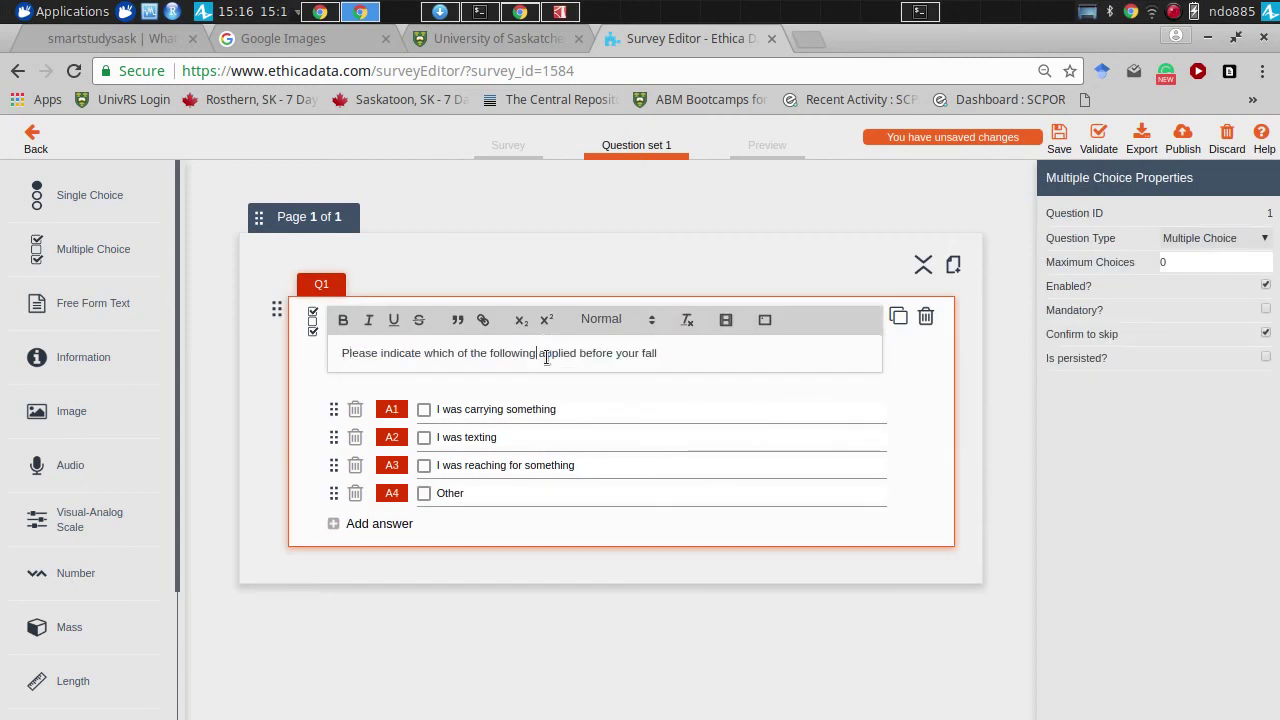
{"action": "left_click", "coordinate": [545, 356]}
{"action": "type", "text": "factors contri"}
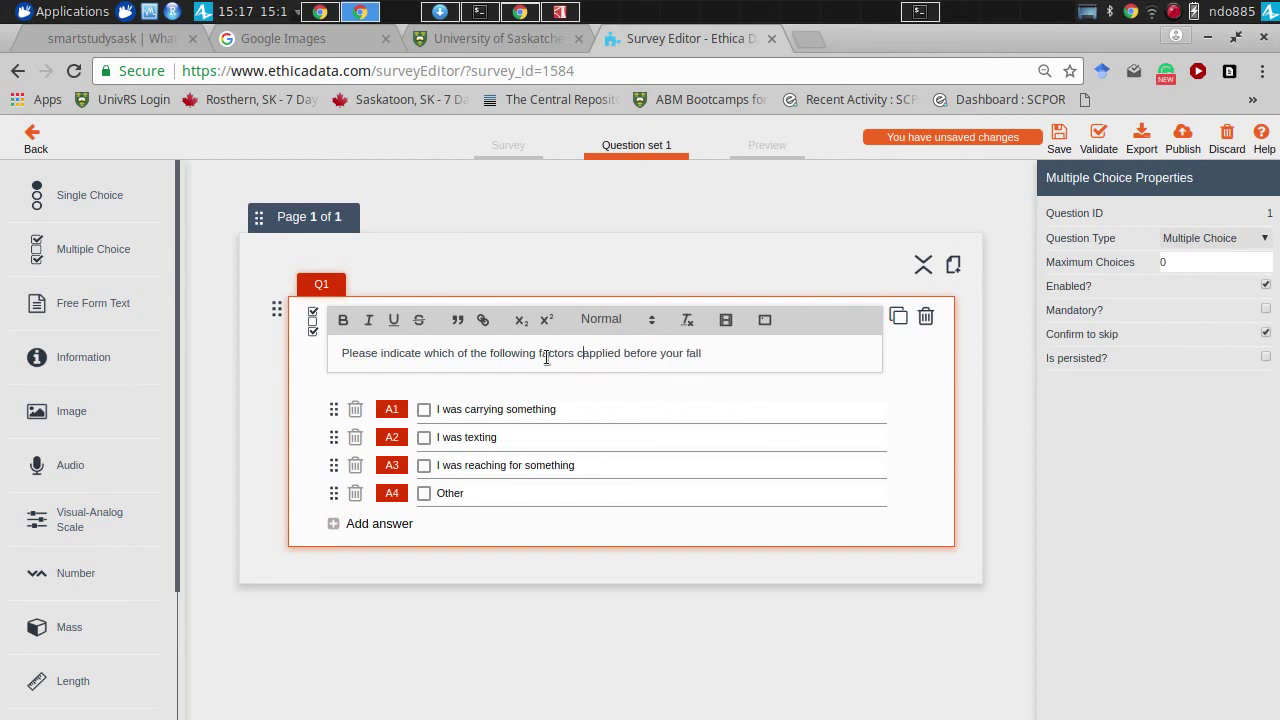
{"action": "type", "text": "buted to your"}
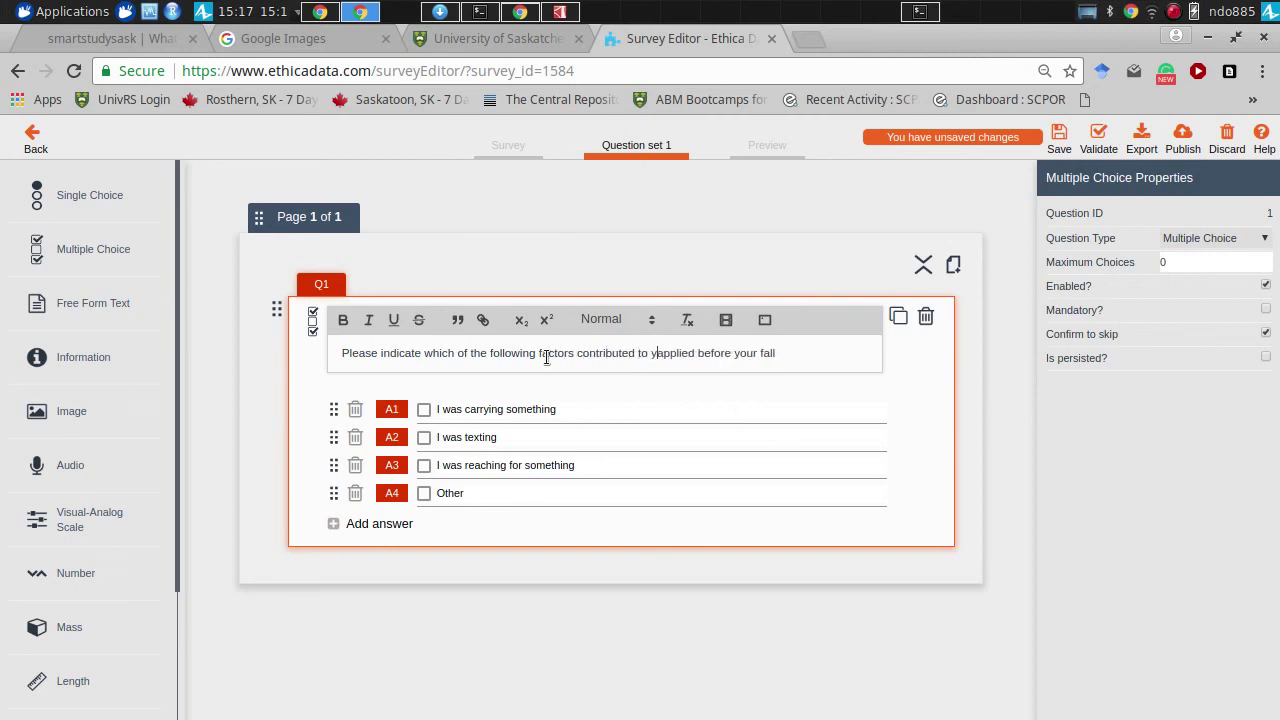
{"action": "key", "text": "ctrl+shift+Right"}
{"action": "key", "text": "ctrl+shift+Right"}
{"action": "key", "text": "ctrl+shift+Right"}
{"action": "key", "text": "ctrl+shift+Right"}
{"action": "key", "text": "ctrl+shift+Left"}
{"action": "key", "text": "BackSpace"}
{"action": "left_click", "coordinate": [969, 389]}
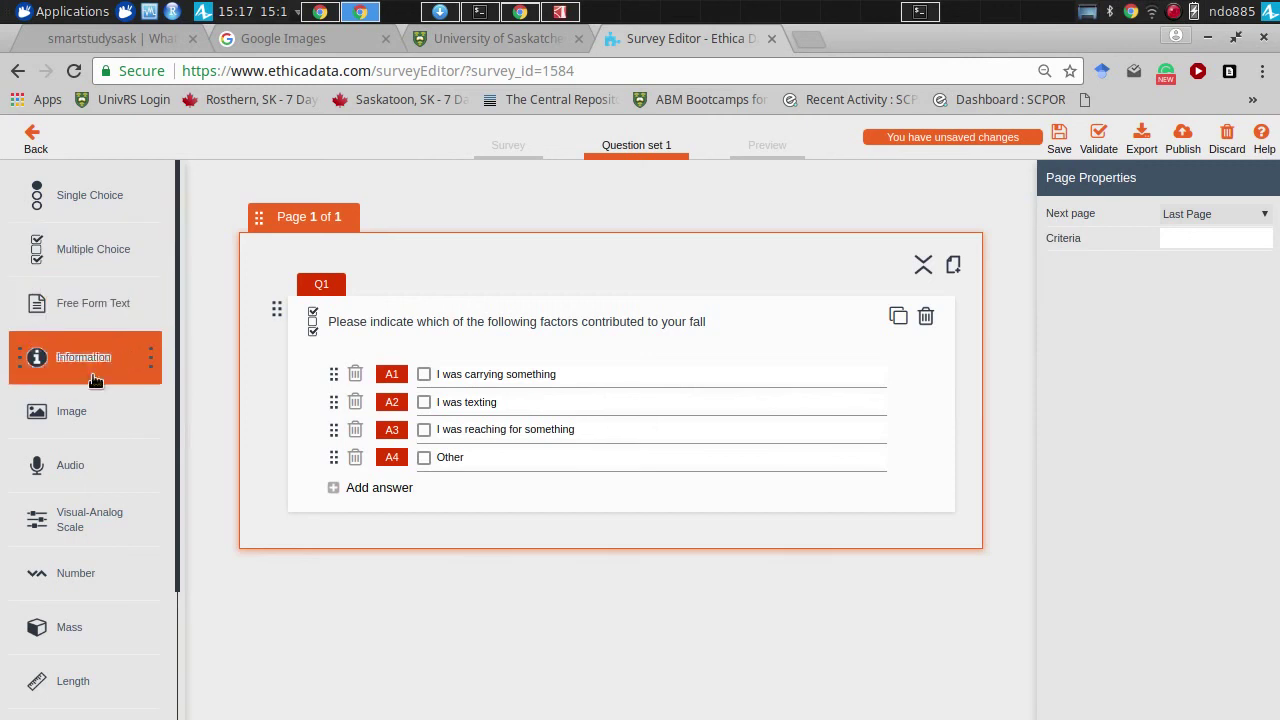
- Add an Audio/Text question Q2 below Q1, starting its text 'Please record the other factor you believe'
{"action": "left_click_drag", "start_coordinate": [186, 272], "coordinate": [183, 450]}
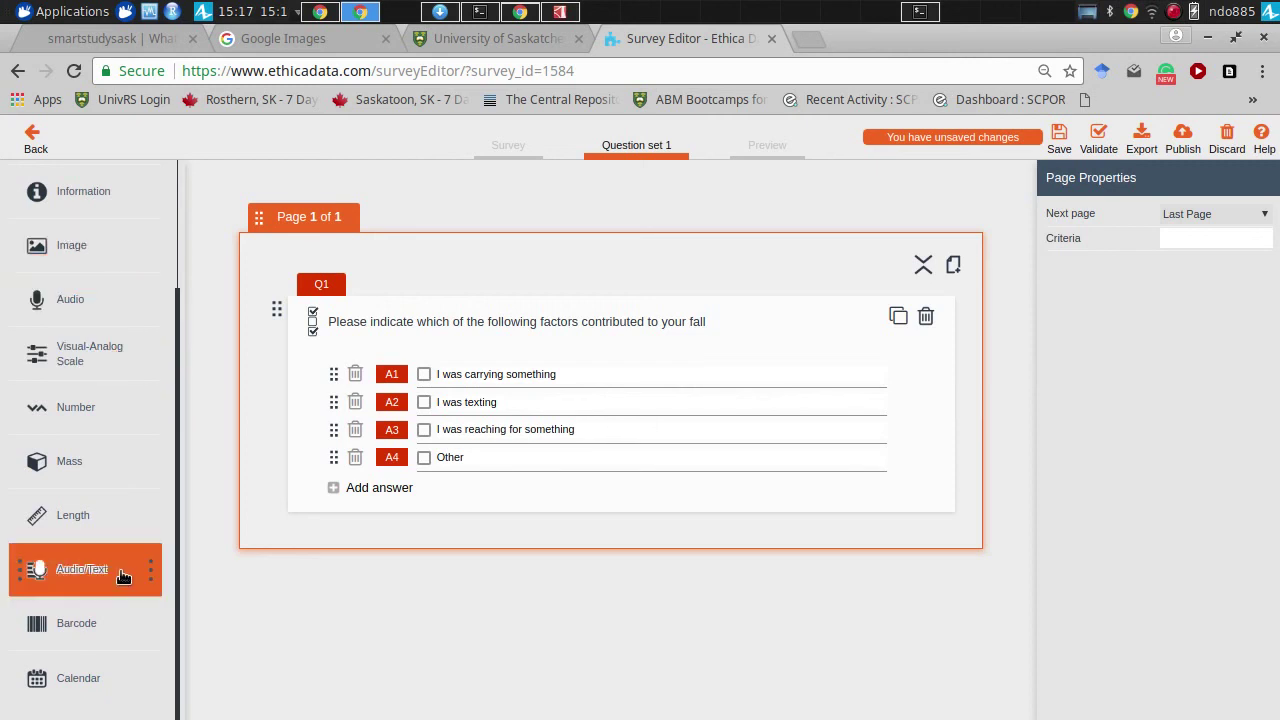
{"action": "left_click_drag", "start_coordinate": [103, 584], "coordinate": [385, 565]}
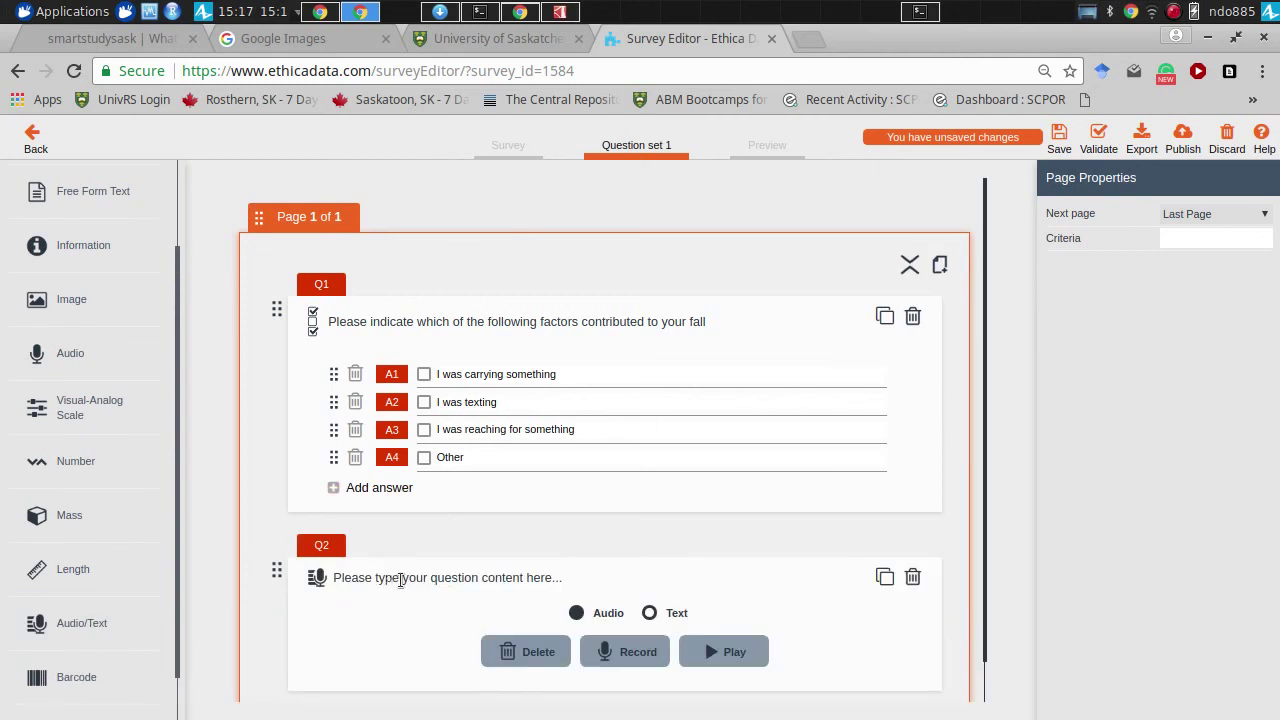
{"action": "left_click", "coordinate": [401, 580]}
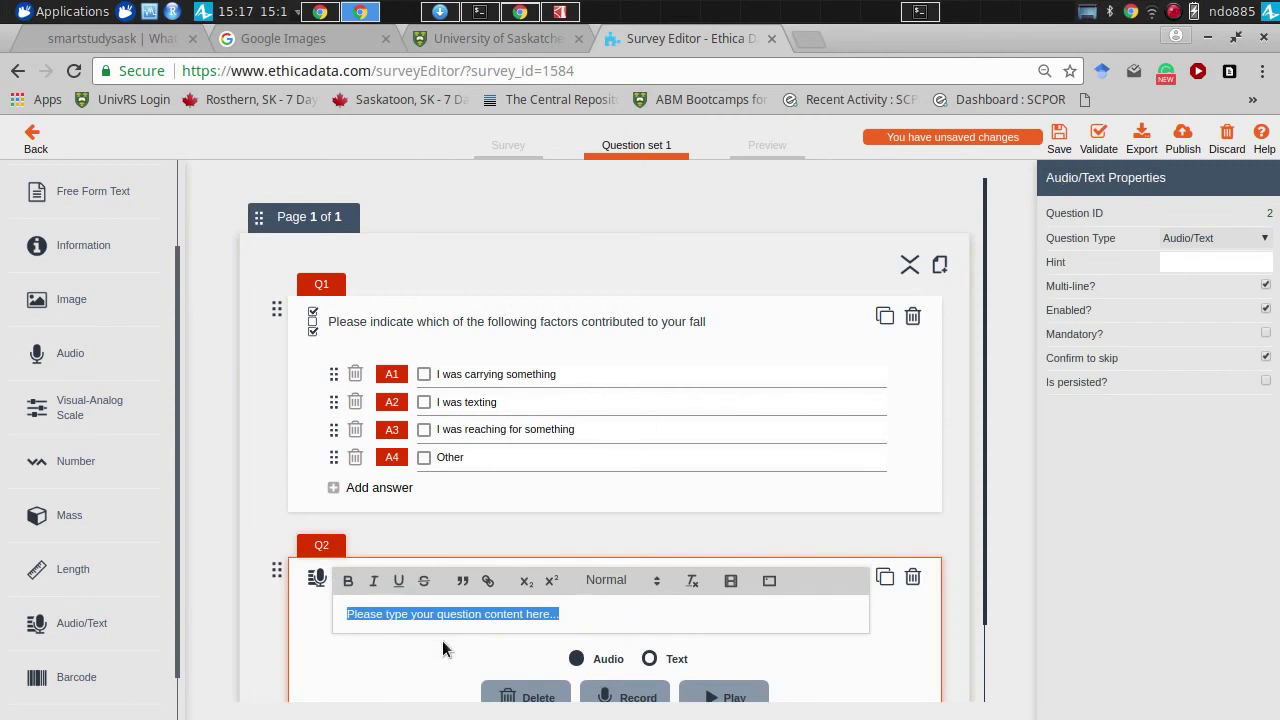
{"action": "type", "text": "P"}
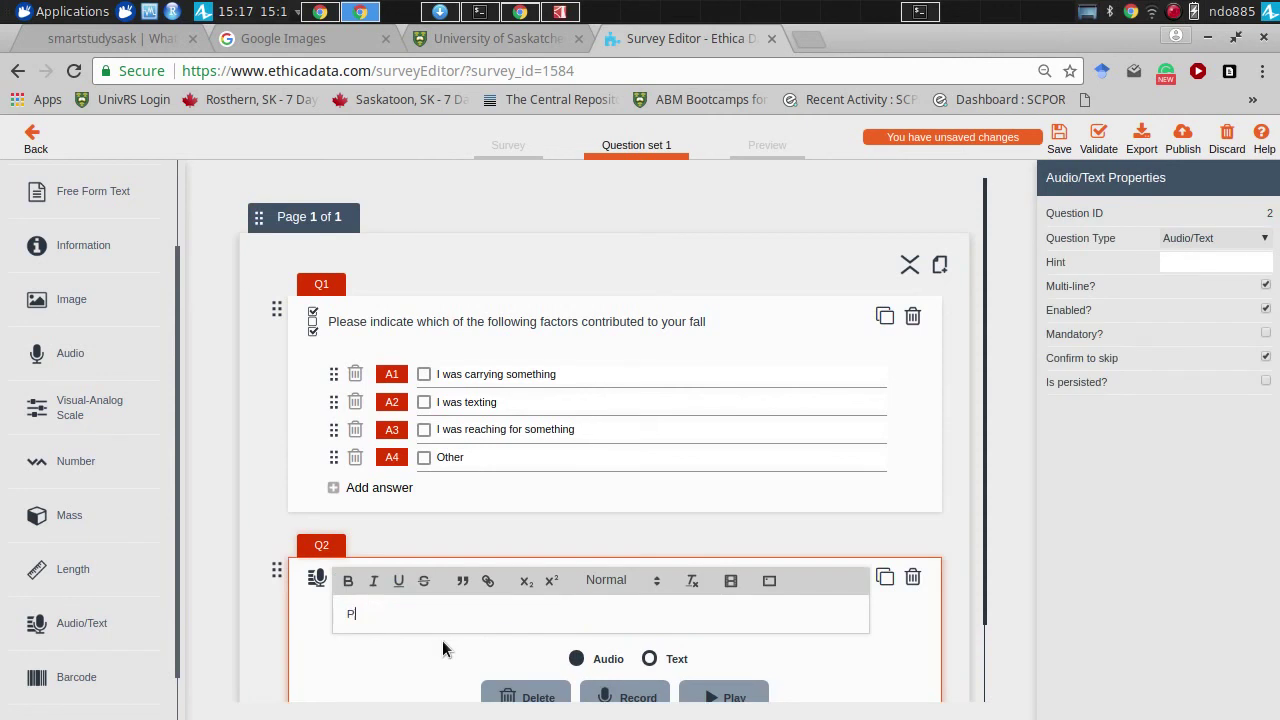
{"action": "type", "text": "lease record the other factor you believe"}
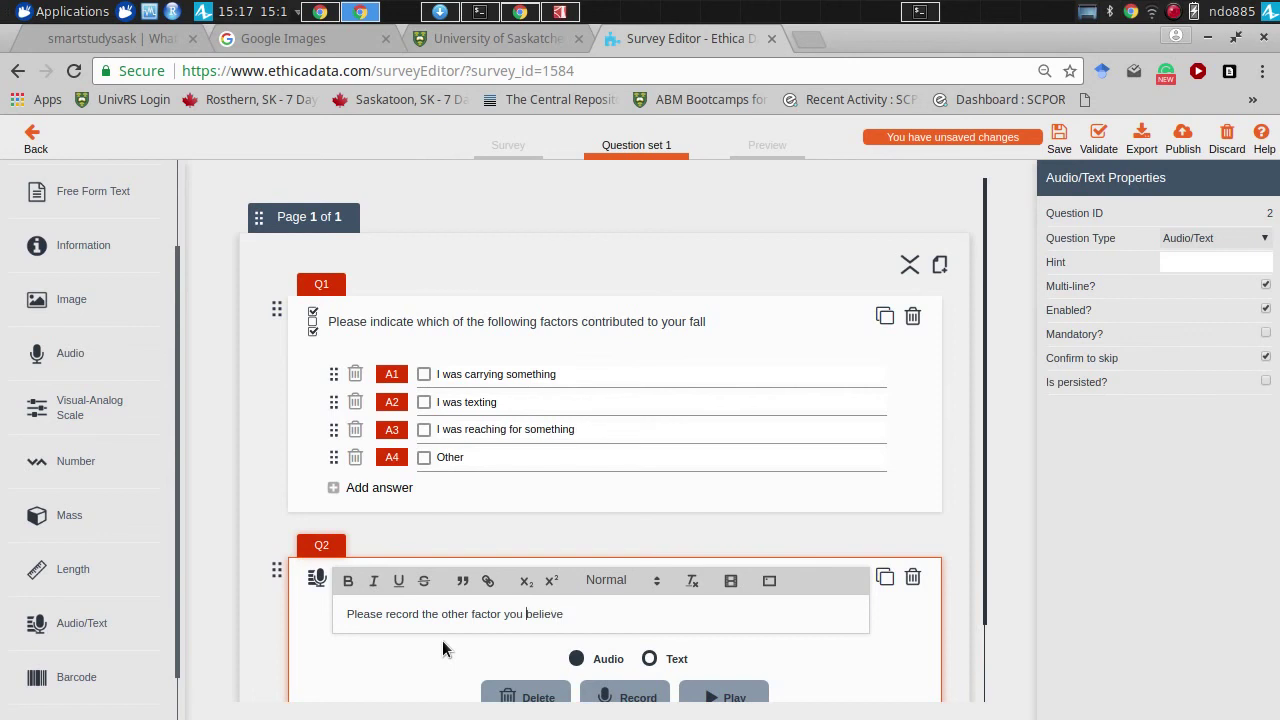
- Finish Q2 as 'Please record the other factors you believe contributed to your fall' and untick Enabled
{"action": "key", "text": "ctrl+Left"}
{"action": "key", "text": "ctrl+Left"}
{"action": "key", "text": "ctrl+Left"}
{"action": "key", "text": "ctrl+shift+Right"}
{"action": "key", "text": "BackSpace"}
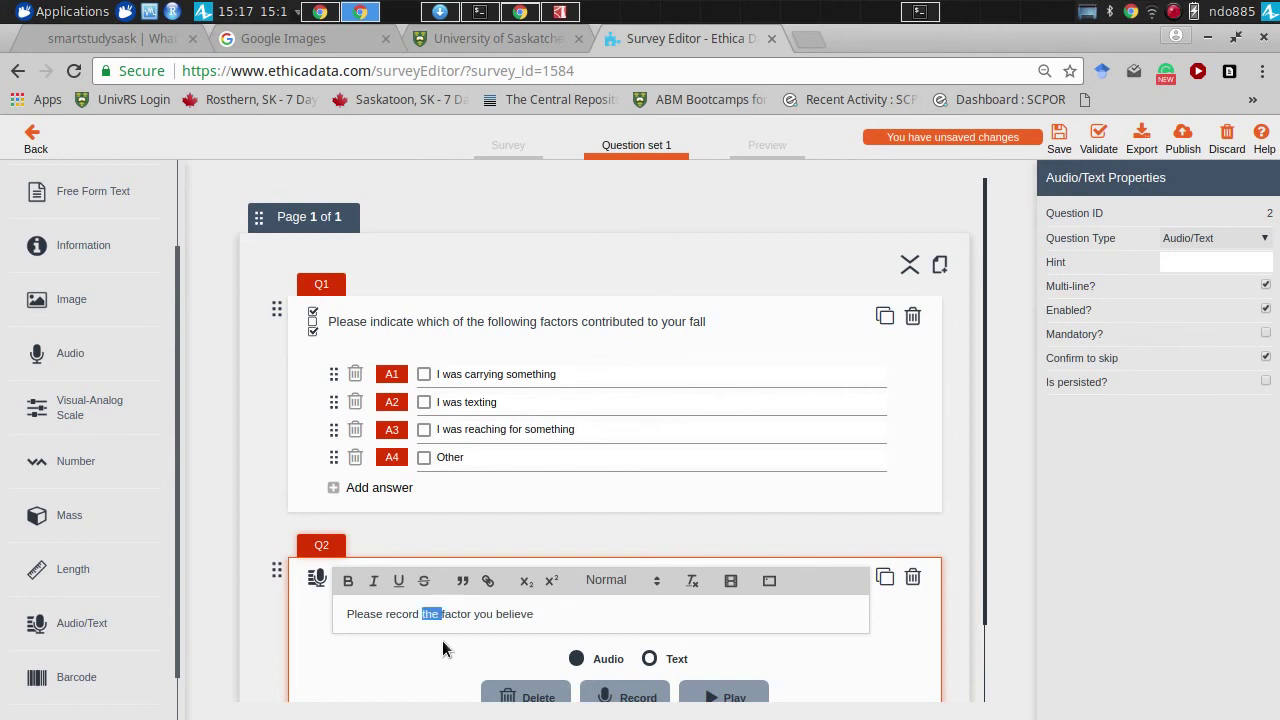
{"action": "type", "text": "otheres"}
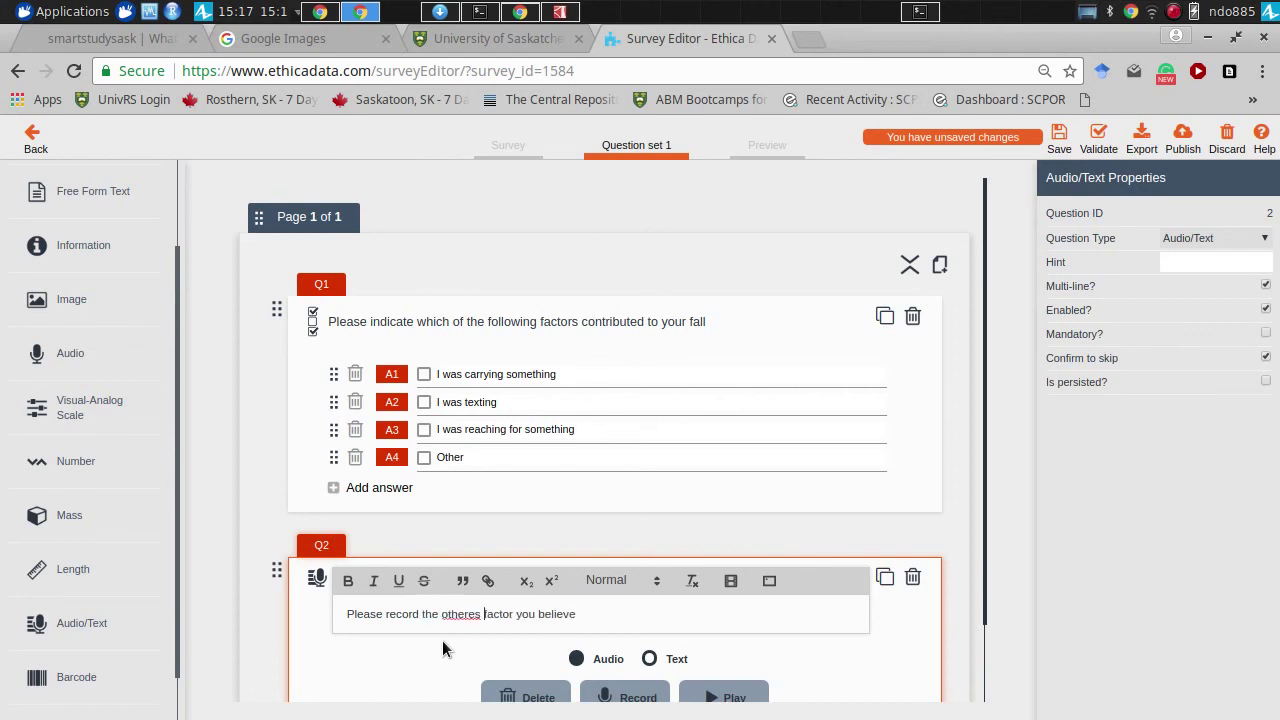
{"action": "key", "text": "ctrl+Left"}
{"action": "key", "text": "Left"}
{"action": "key", "text": "Left"}
{"action": "key", "text": "BackSpace"}
{"action": "key", "text": "BackSpace"}
{"action": "key", "text": "ctrl+Right"}
{"action": "type", "text": "s"}
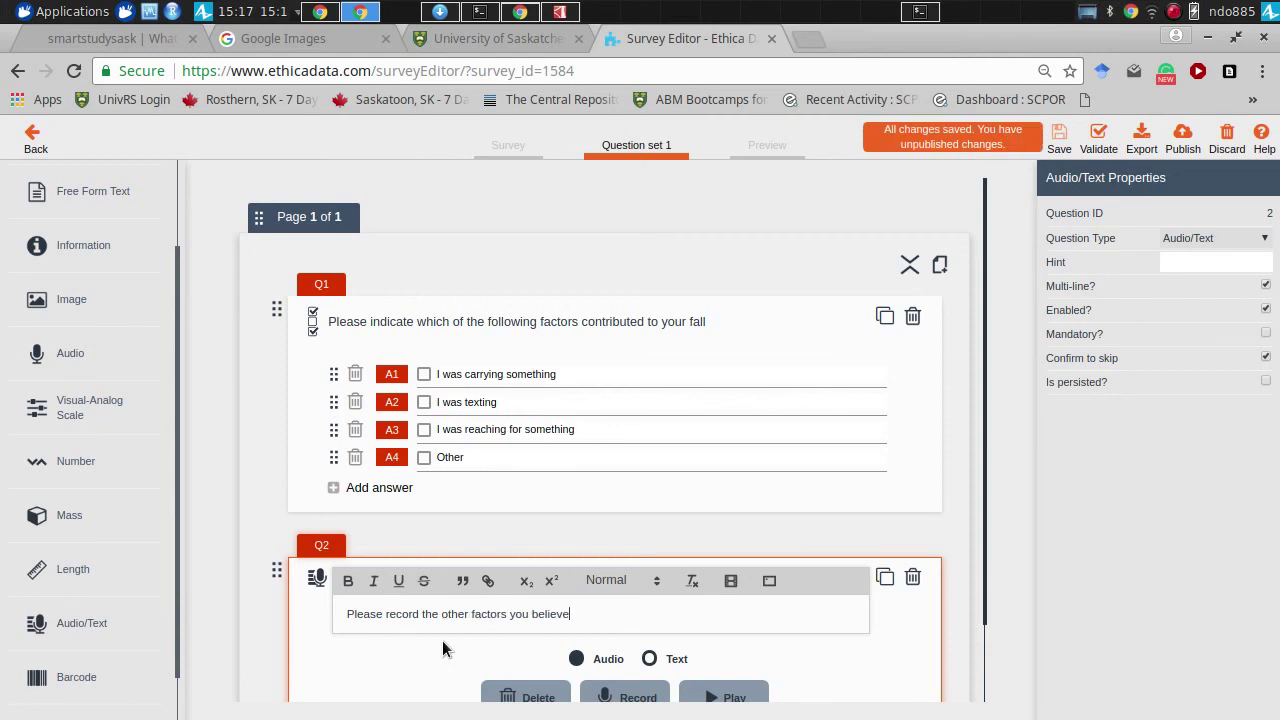
{"action": "type", "text": " you believe contributed to your fall"}
{"action": "left_click", "coordinate": [1265, 310]}
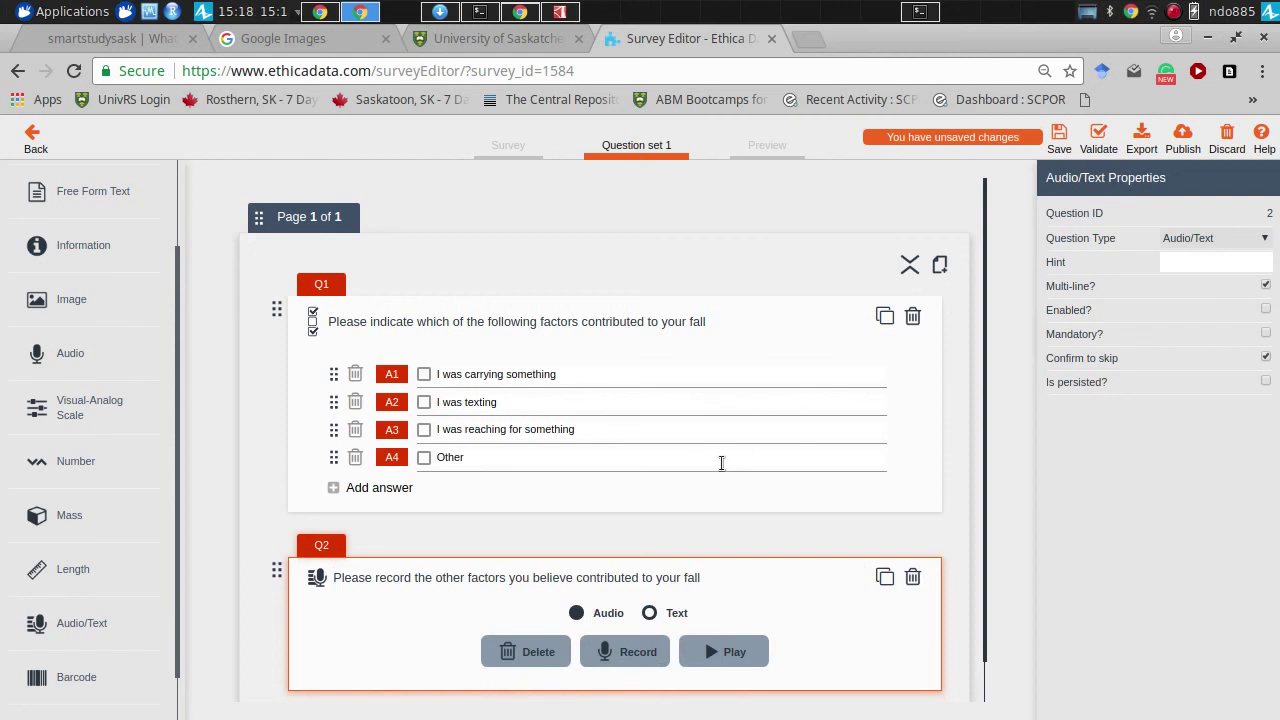
- Set Q1's 'Other' answer to enable question Q2
{"action": "left_click", "coordinate": [721, 463]}
{"action": "left_click", "coordinate": [1181, 243]}
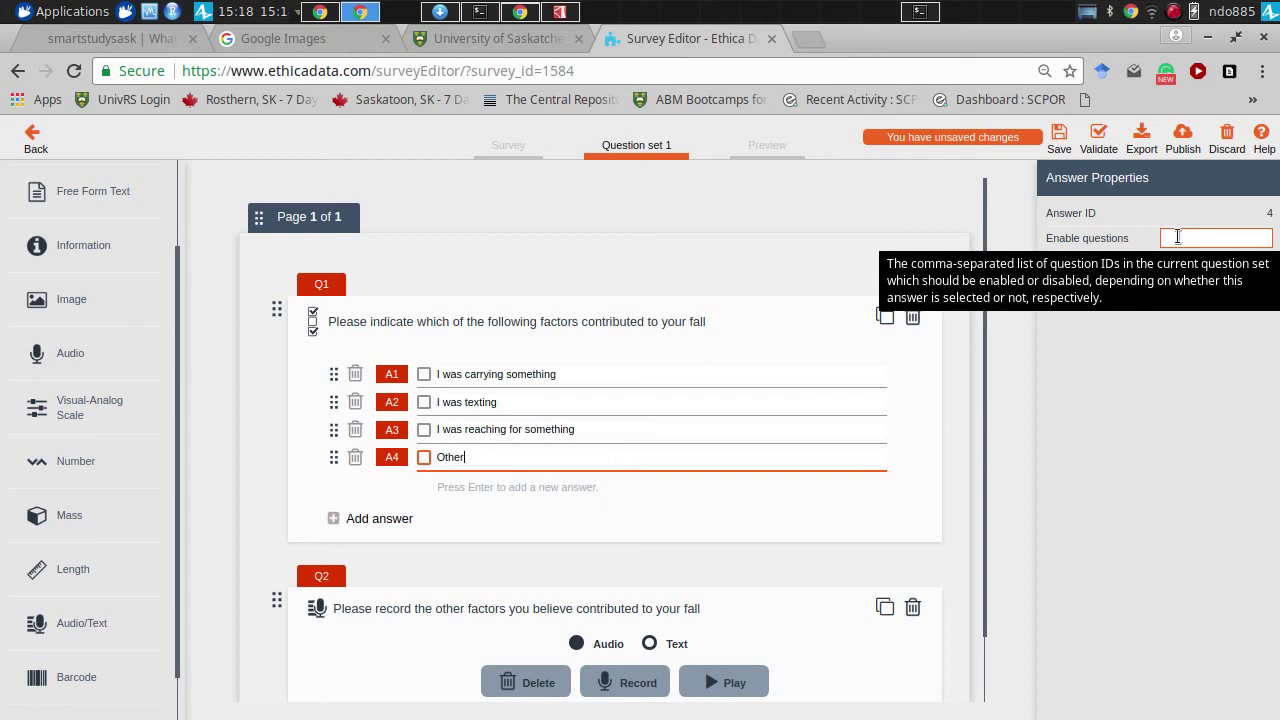
{"action": "left_click", "coordinate": [1177, 237]}
{"action": "type", "text": "Q"}
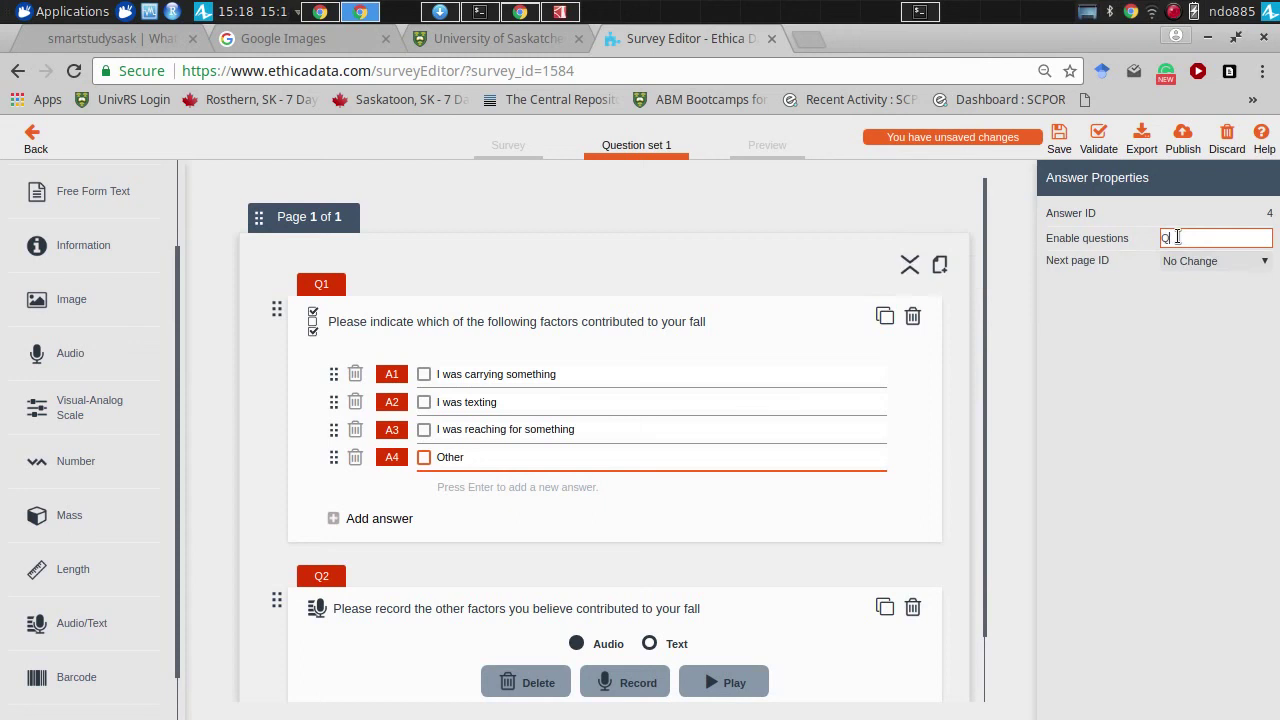
{"action": "type", "text": "2"}
{"action": "left_click", "coordinate": [1110, 258]}
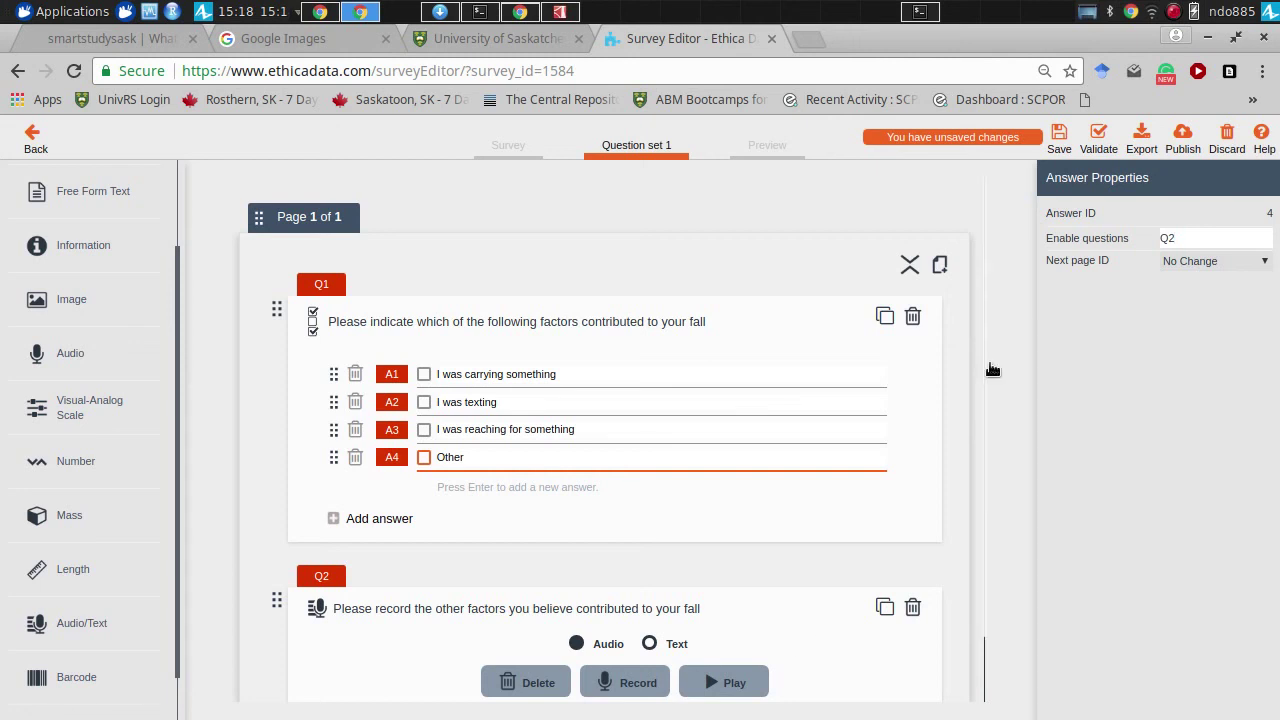
- Add a second page after the first page of the survey
{"action": "left_click_drag", "start_coordinate": [986, 366], "coordinate": [966, 228]}
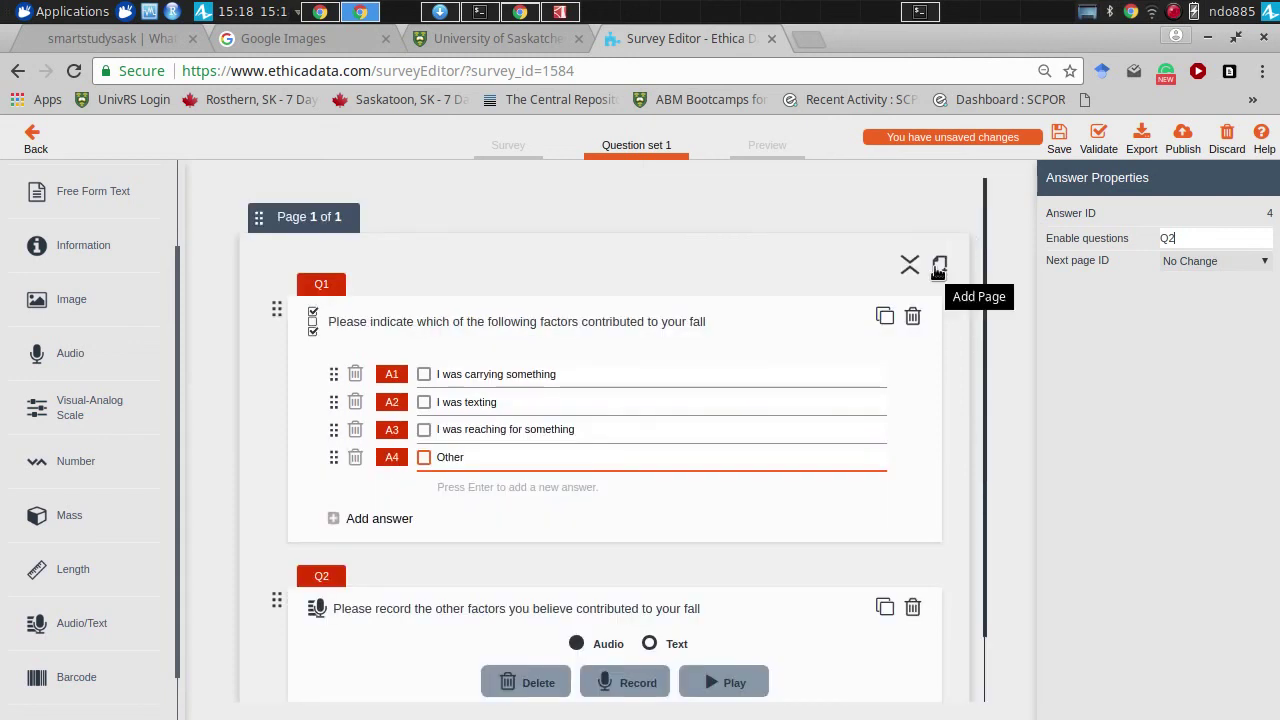
{"action": "left_click", "coordinate": [939, 266]}
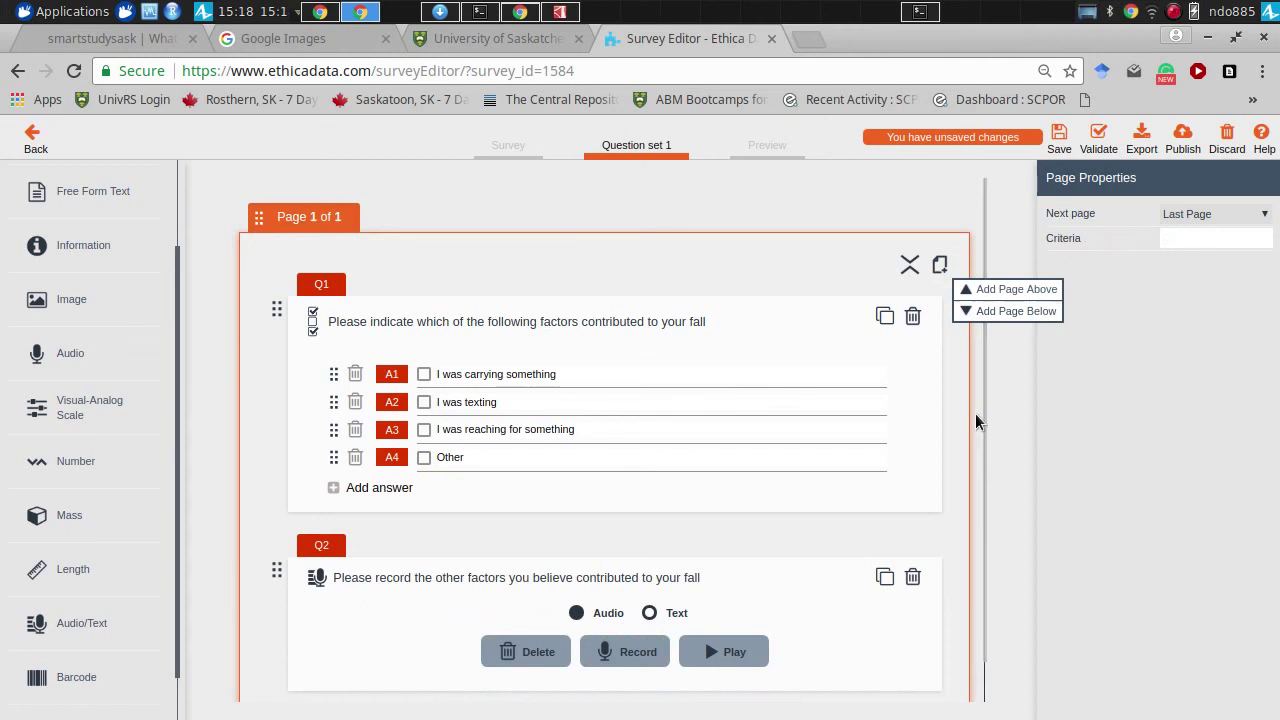
{"action": "left_click_drag", "start_coordinate": [989, 423], "coordinate": [991, 541]}
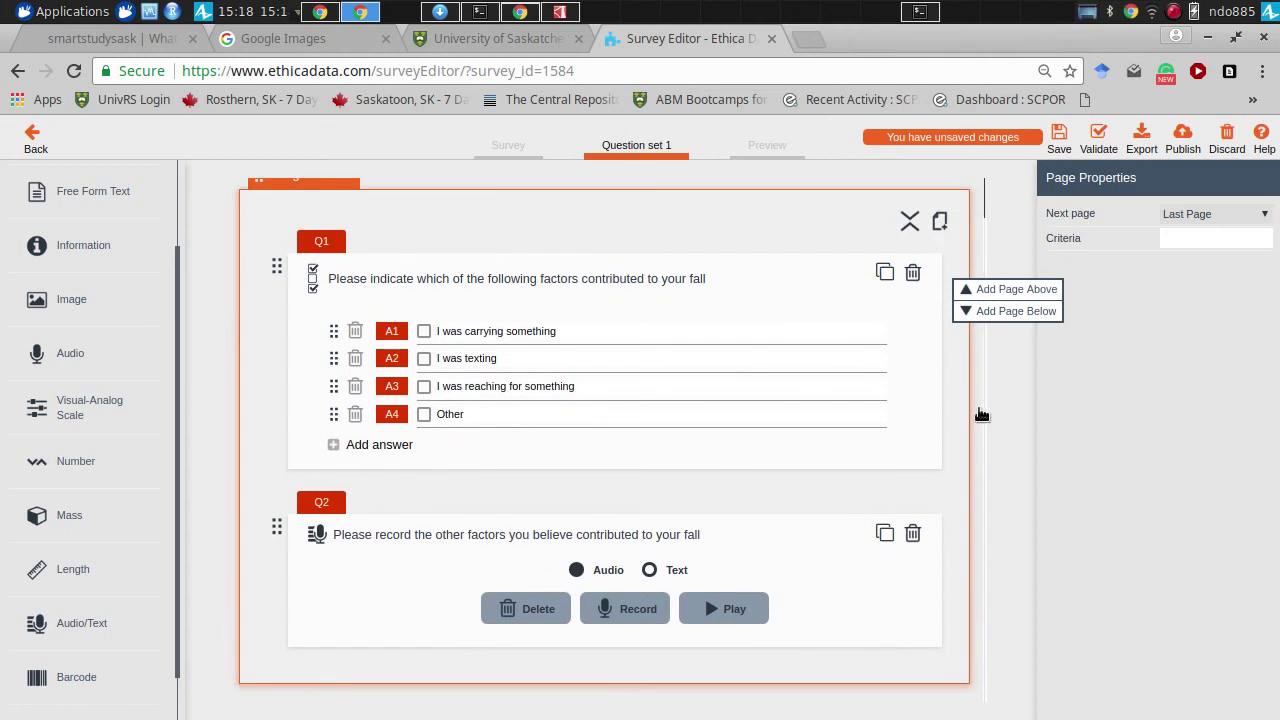
{"action": "left_click", "coordinate": [980, 313]}
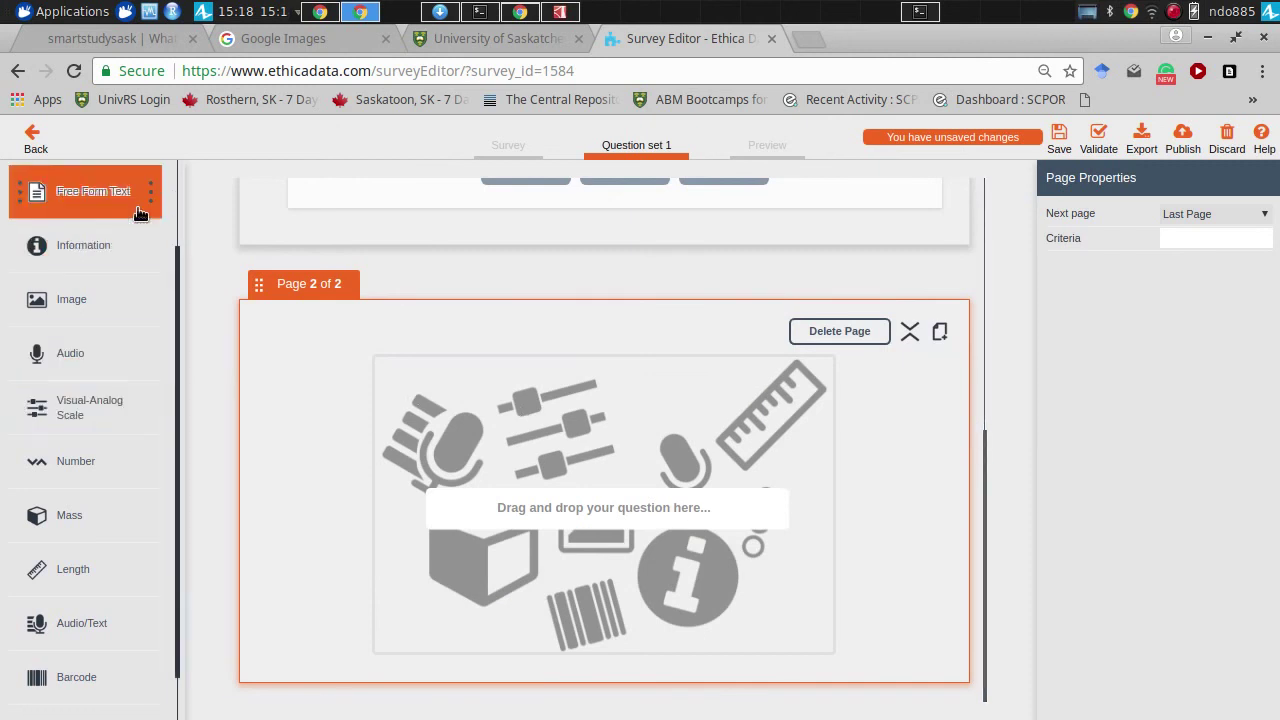
- Add single-choice Q3 on page 2 asking 'Are you able to take a photo of where you fell?'
{"action": "scroll", "coordinate": [178, 220], "scroll_direction": "up", "scroll_amount": 2}
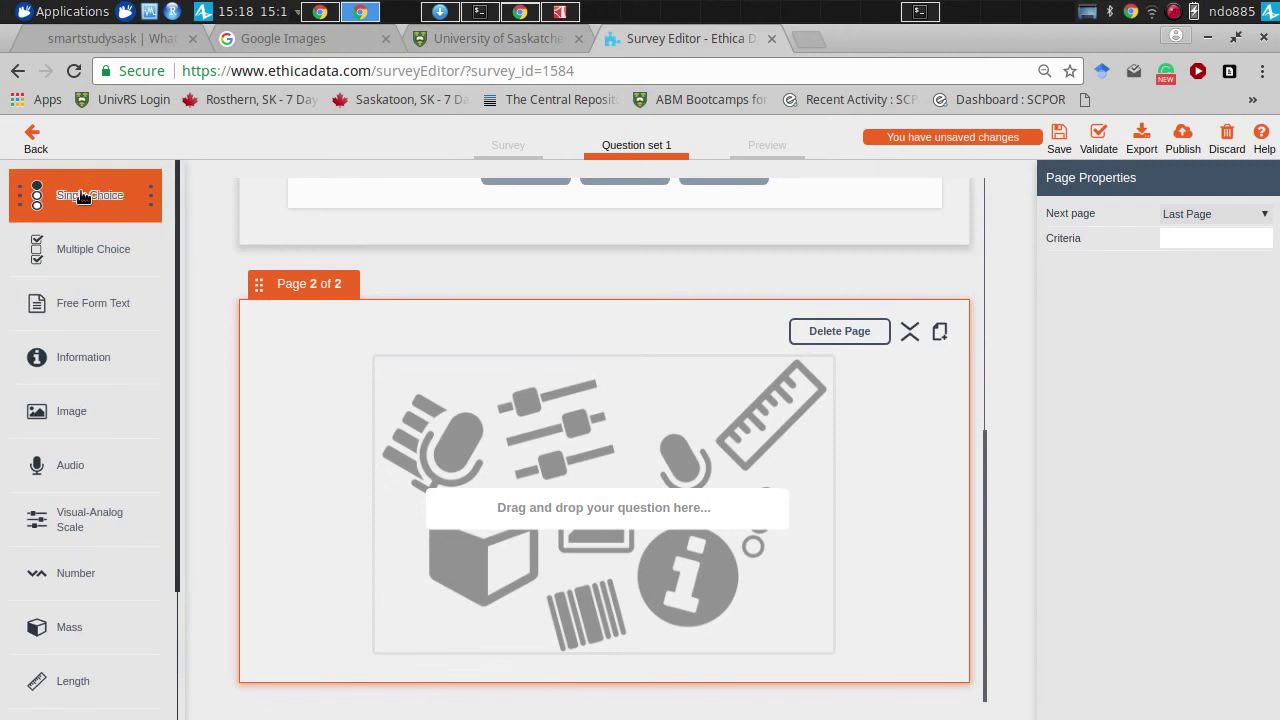
{"action": "left_click_drag", "start_coordinate": [90, 193], "coordinate": [475, 434]}
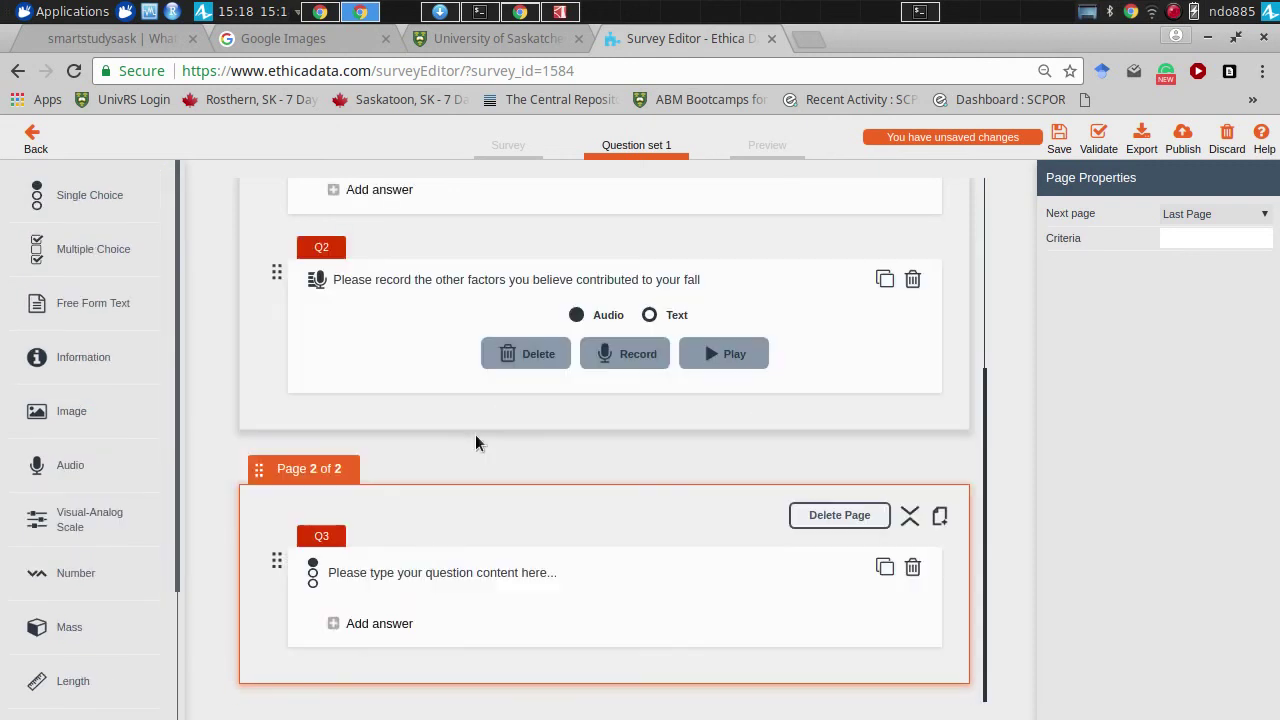
{"action": "left_click", "coordinate": [418, 577]}
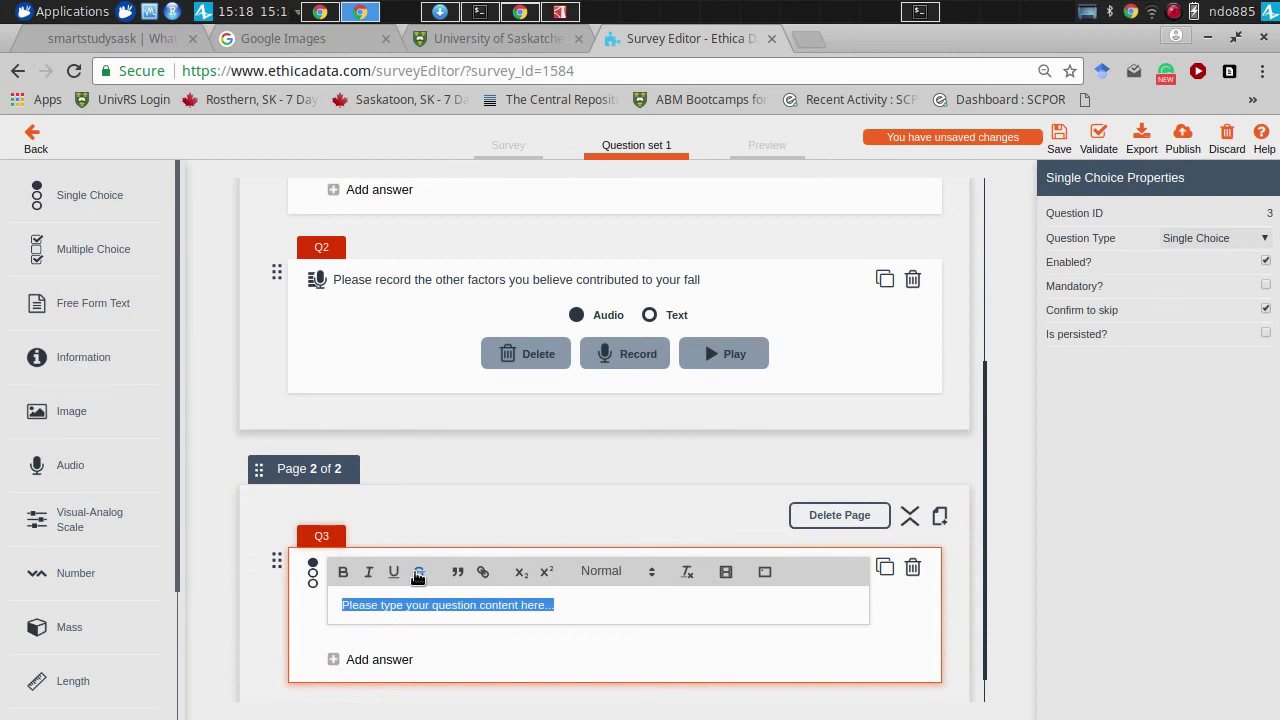
{"action": "type", "text": "Could y"}
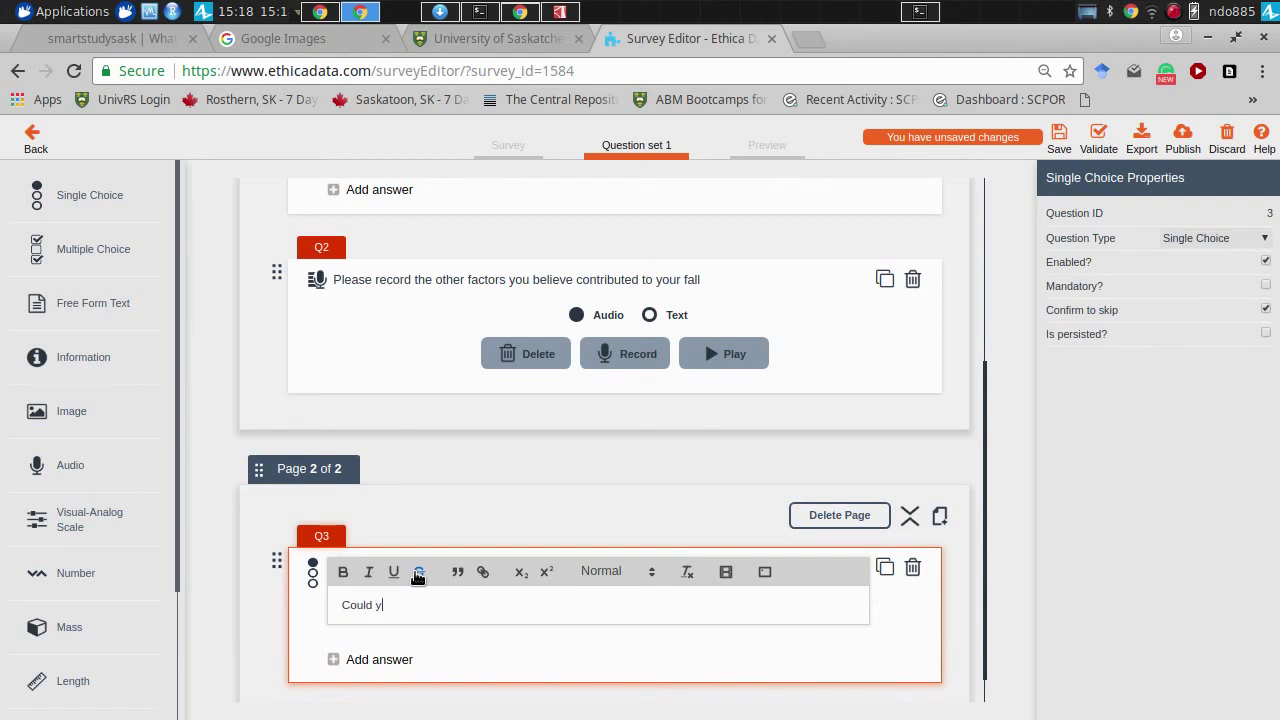
{"action": "key", "text": "ctrl+a"}
{"action": "type", "text": "Is"}
{"action": "key", "text": "BackSpace"}
{"action": "key", "text": "BackSpace"}
{"action": "type", "text": "Are"}
{"action": "type", "text": "able to take a p"}
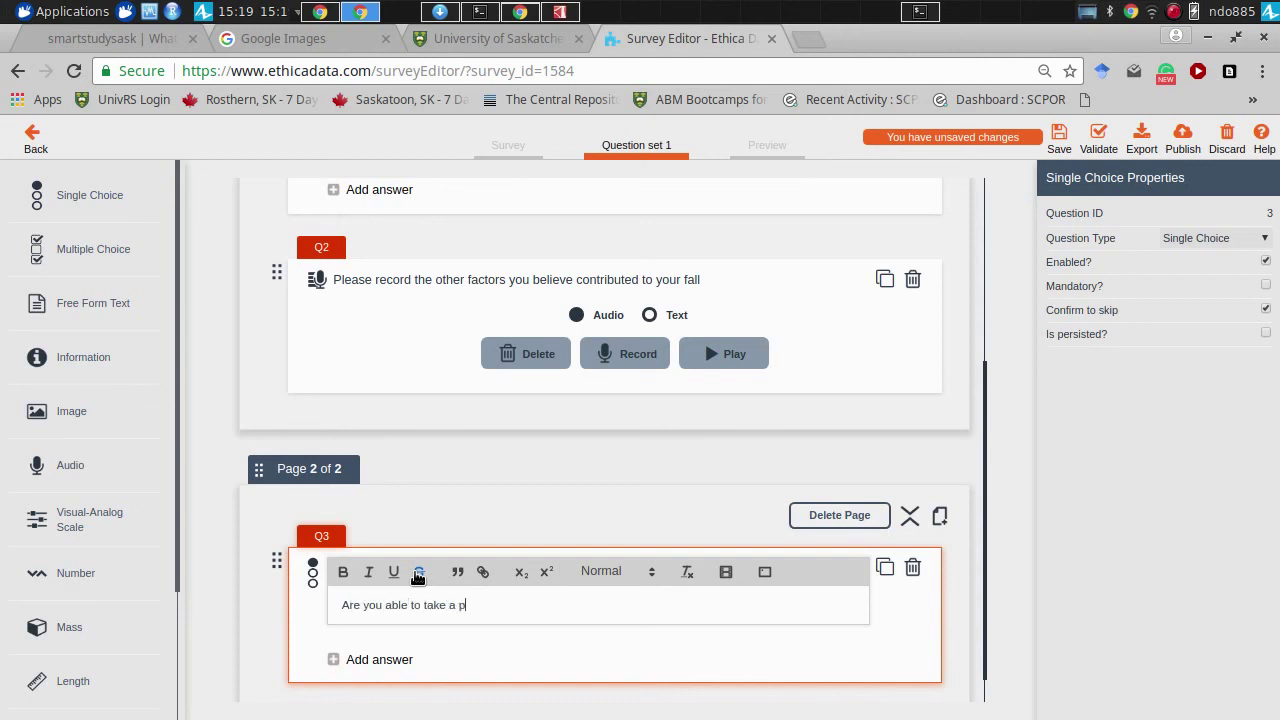
{"action": "type", "text": "hoto of where you fell?"}
{"action": "left_click", "coordinate": [400, 664]}
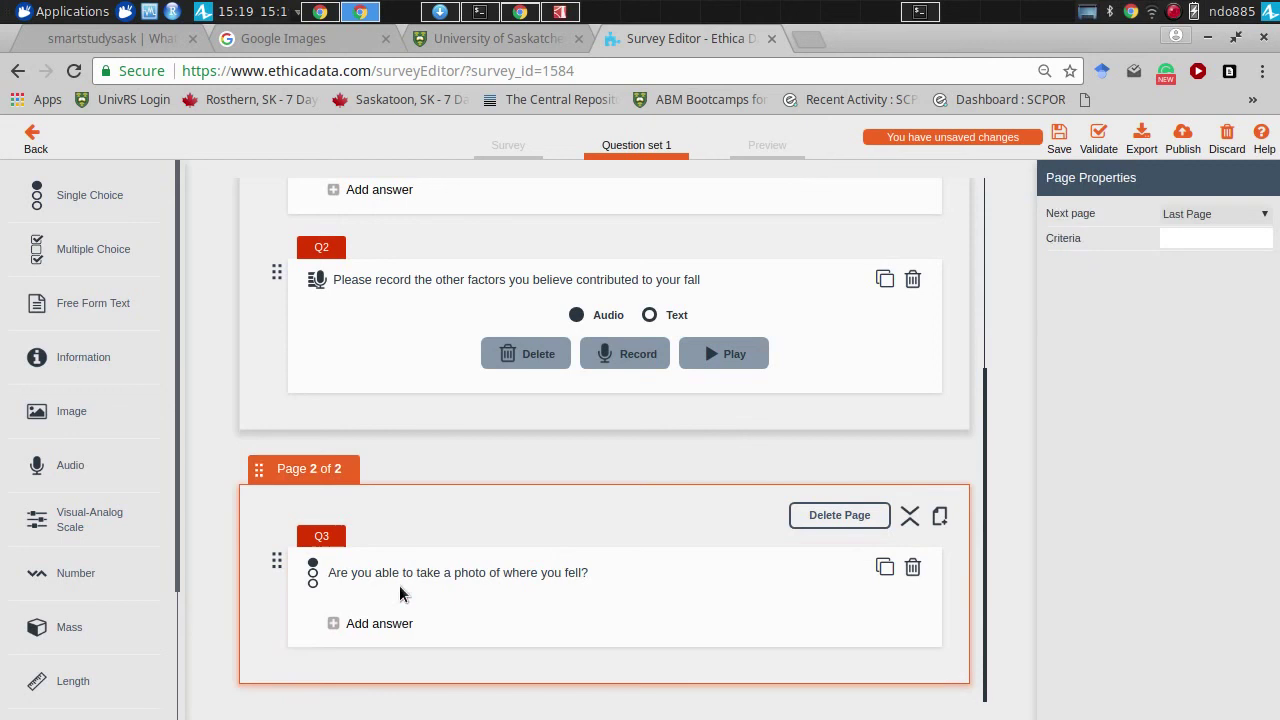
- Give Q3 the answers Yes and No
{"action": "left_click", "coordinate": [403, 621]}
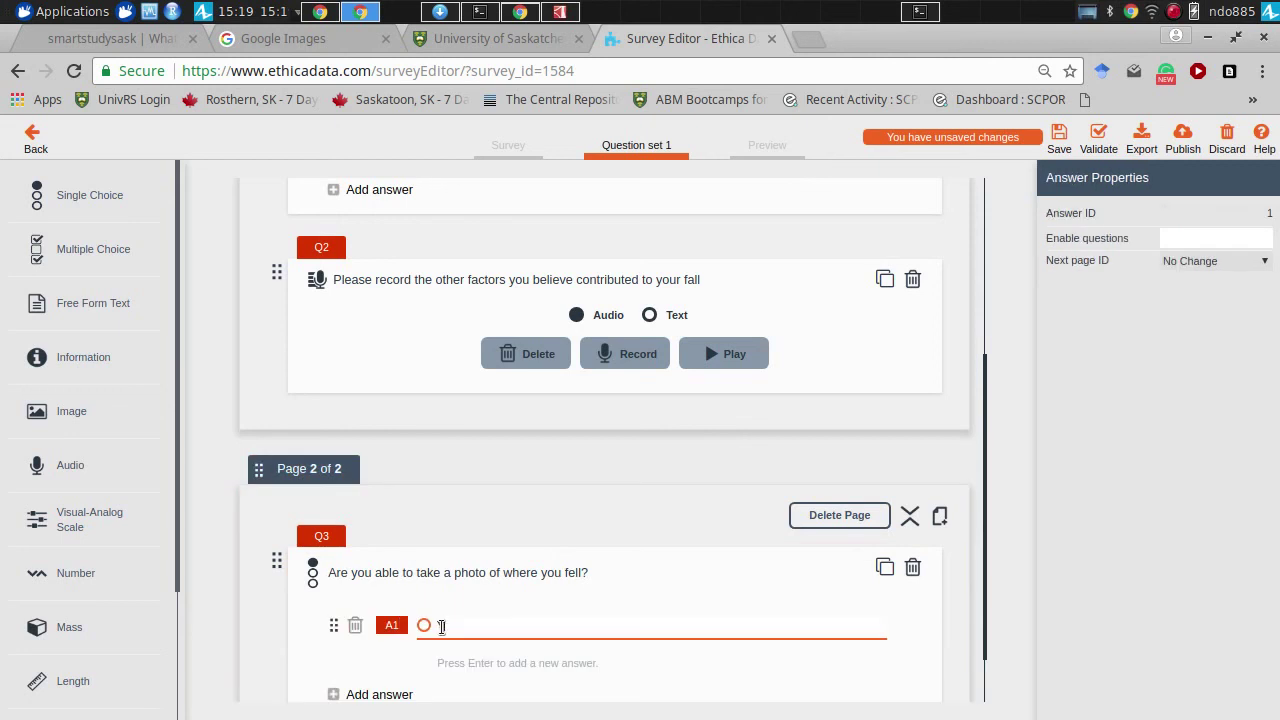
{"action": "type", "text": "Yes"}
{"action": "left_click", "coordinate": [446, 667]}
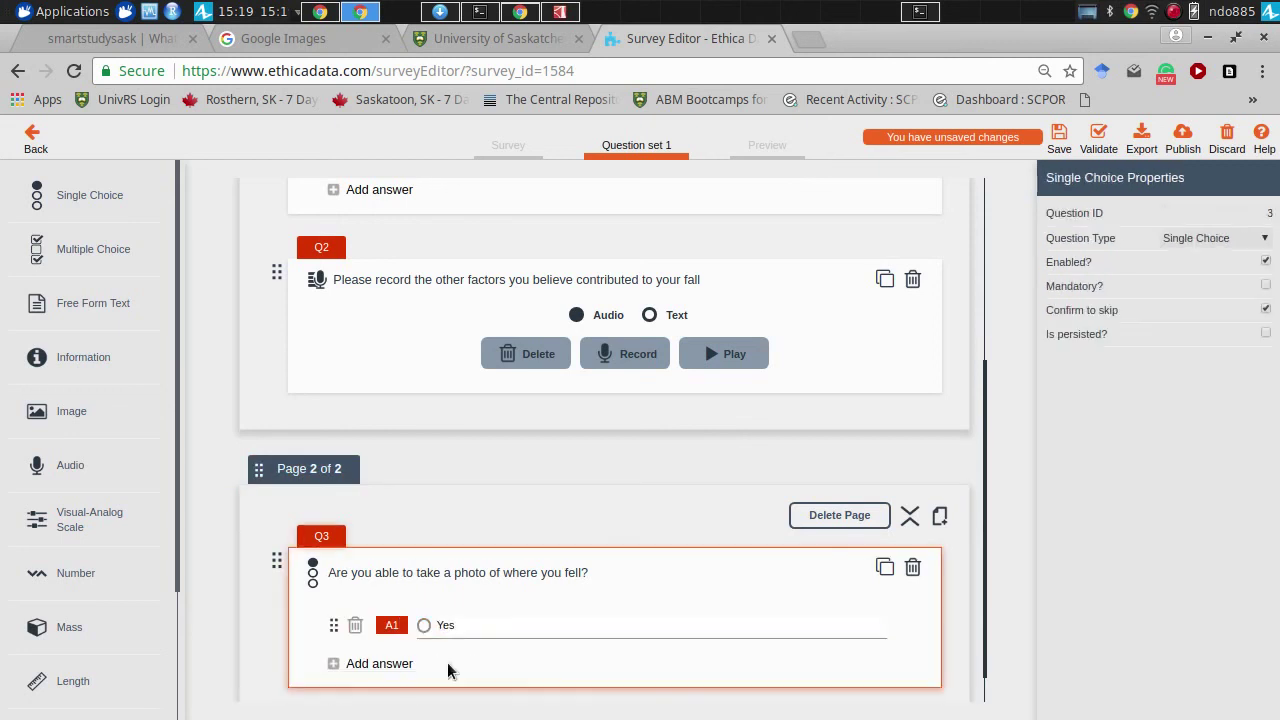
{"action": "left_click", "coordinate": [406, 664]}
{"action": "type", "text": "No"}
{"action": "scroll", "coordinate": [986, 580], "scroll_direction": "down", "scroll_amount": 1}
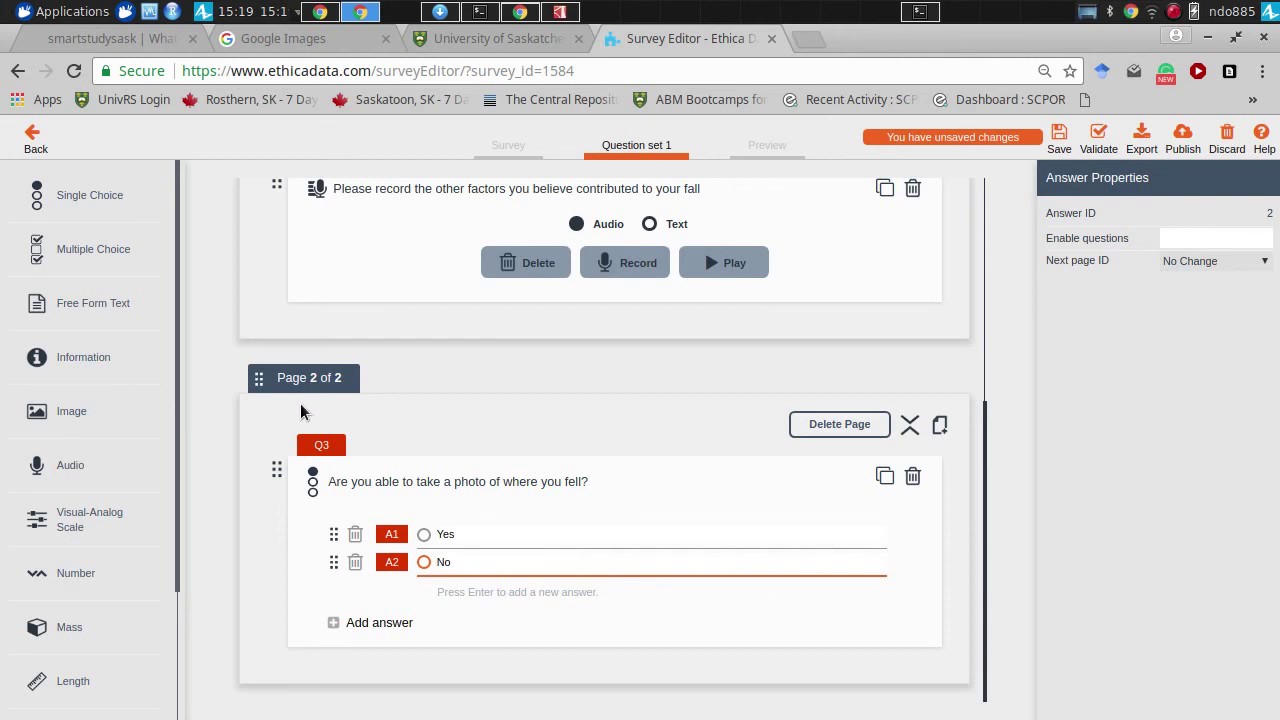
- Place an Image question on page 2 and make Q3's Yes answer enable Q4
{"action": "left_click_drag", "start_coordinate": [57, 405], "coordinate": [361, 714]}
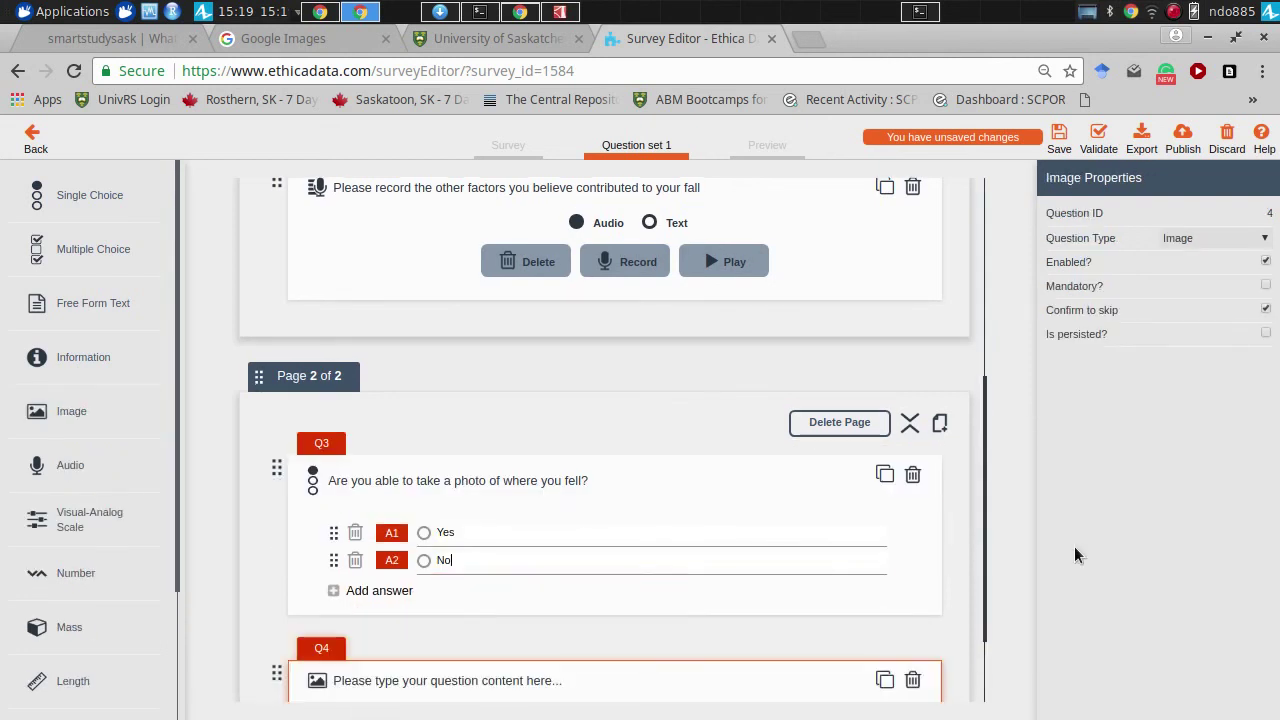
{"action": "scroll", "coordinate": [984, 541], "scroll_direction": "down", "scroll_amount": 2}
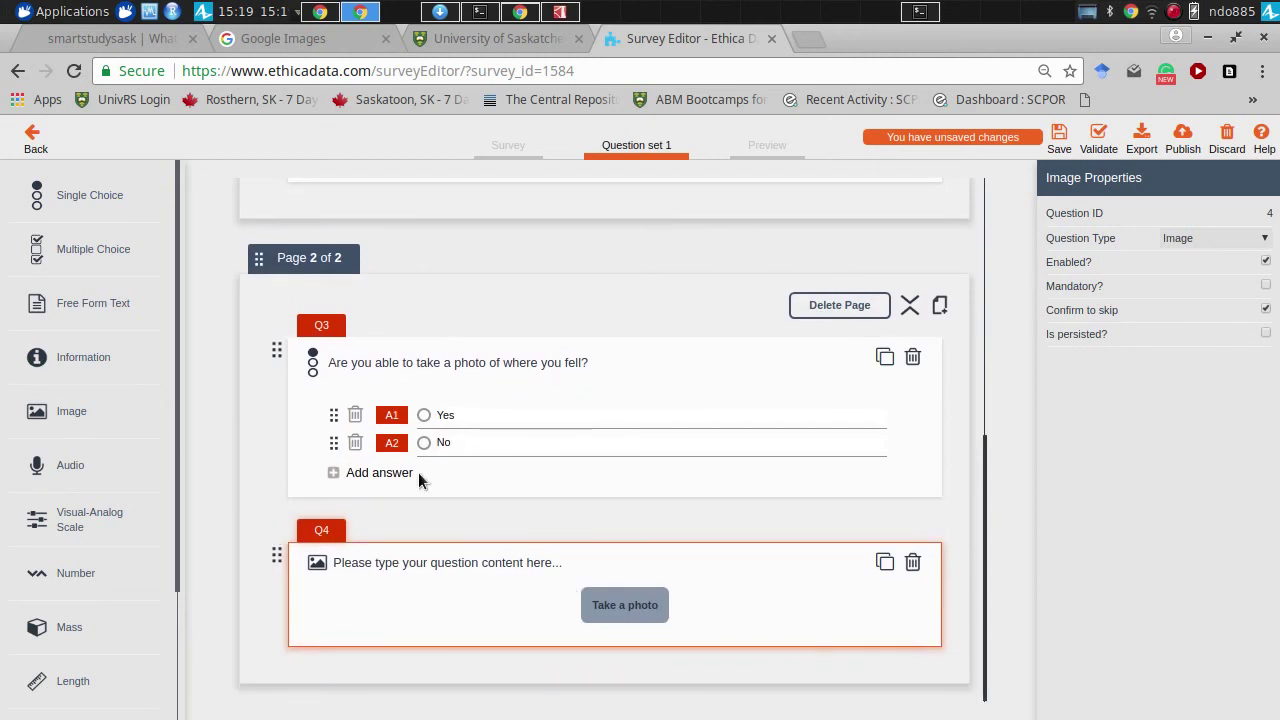
{"action": "left_click", "coordinate": [530, 441]}
{"action": "left_click", "coordinate": [526, 414]}
{"action": "left_click", "coordinate": [1247, 235]}
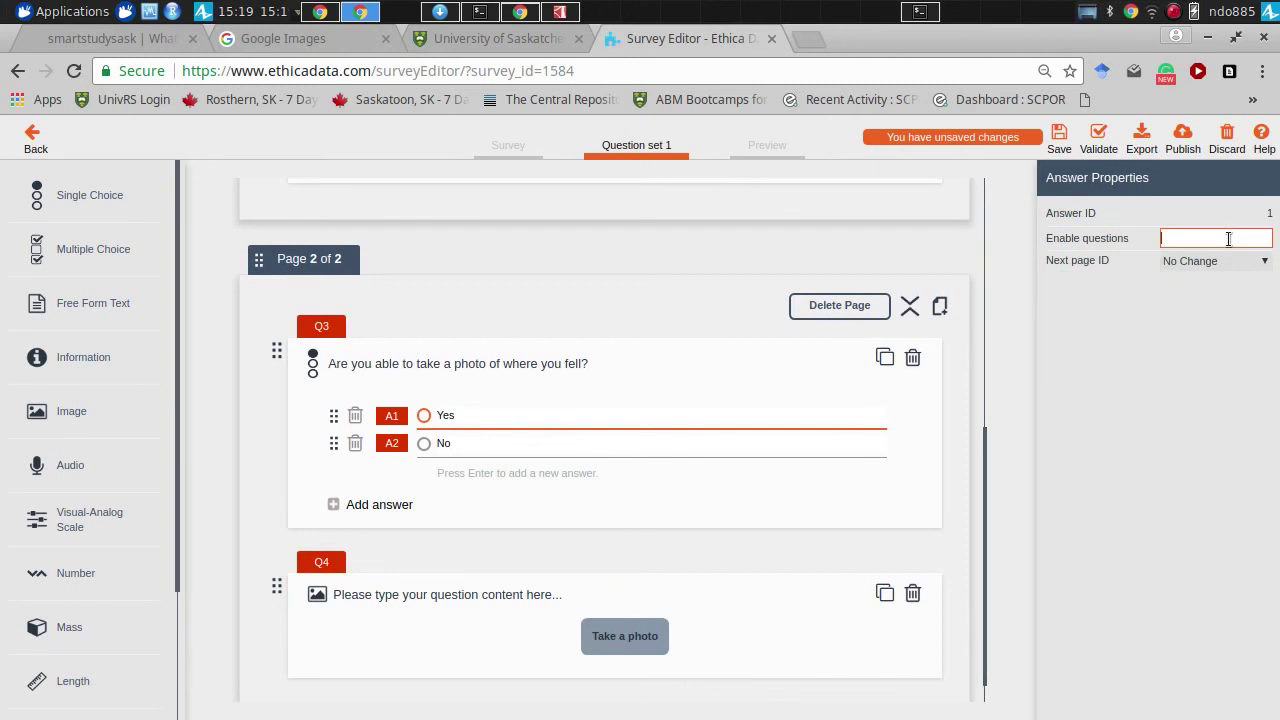
{"action": "type", "text": "Q4"}
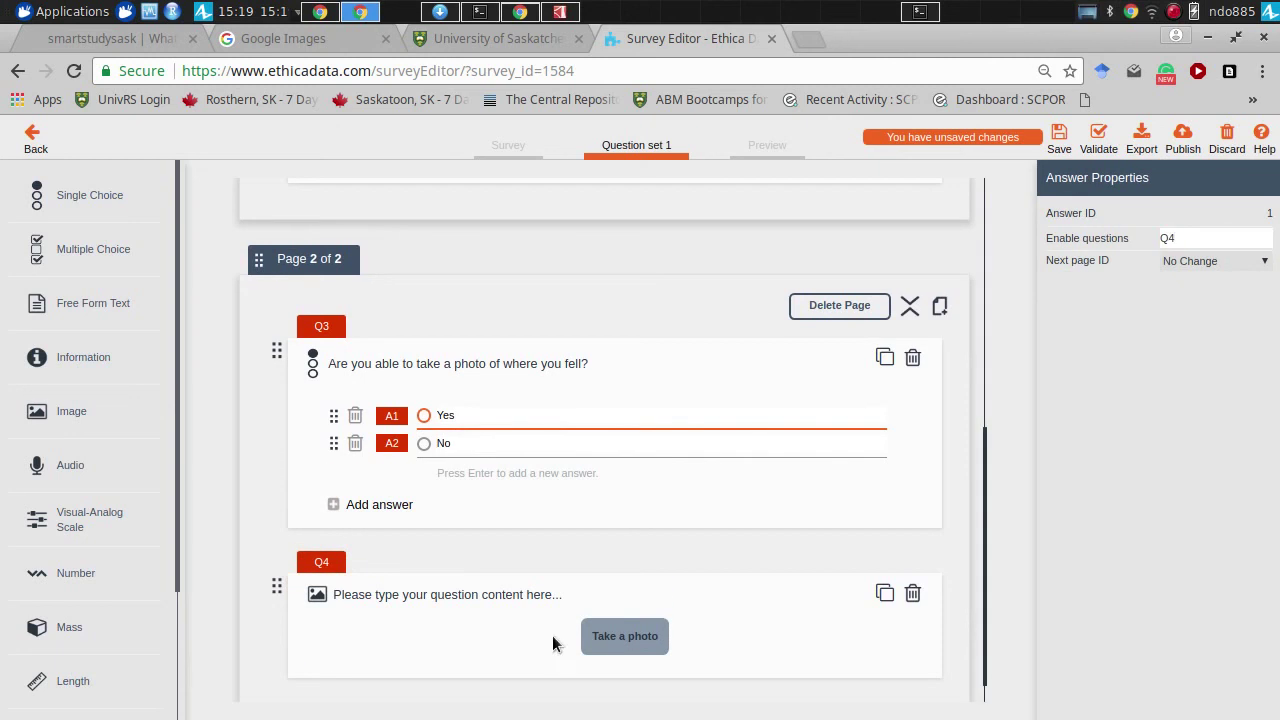
- Set the photo question Q4 to not enabled
{"action": "left_click", "coordinate": [510, 624]}
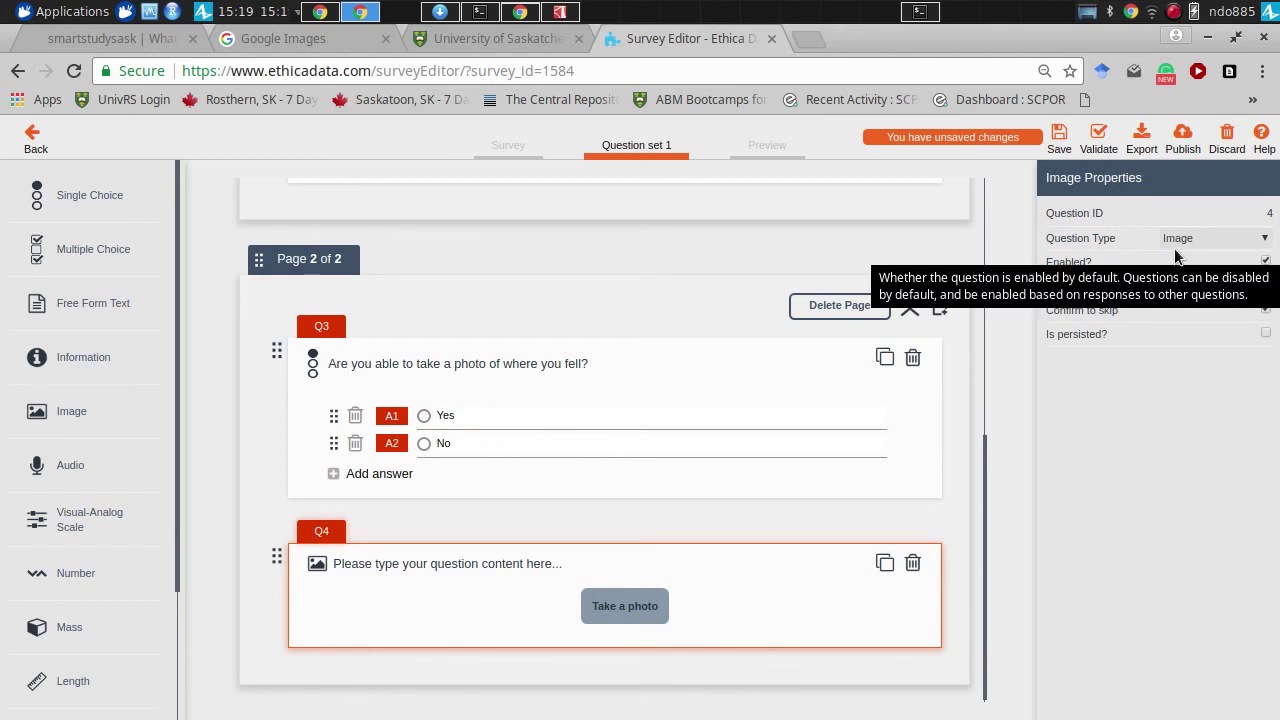
{"action": "left_click", "coordinate": [1265, 261]}
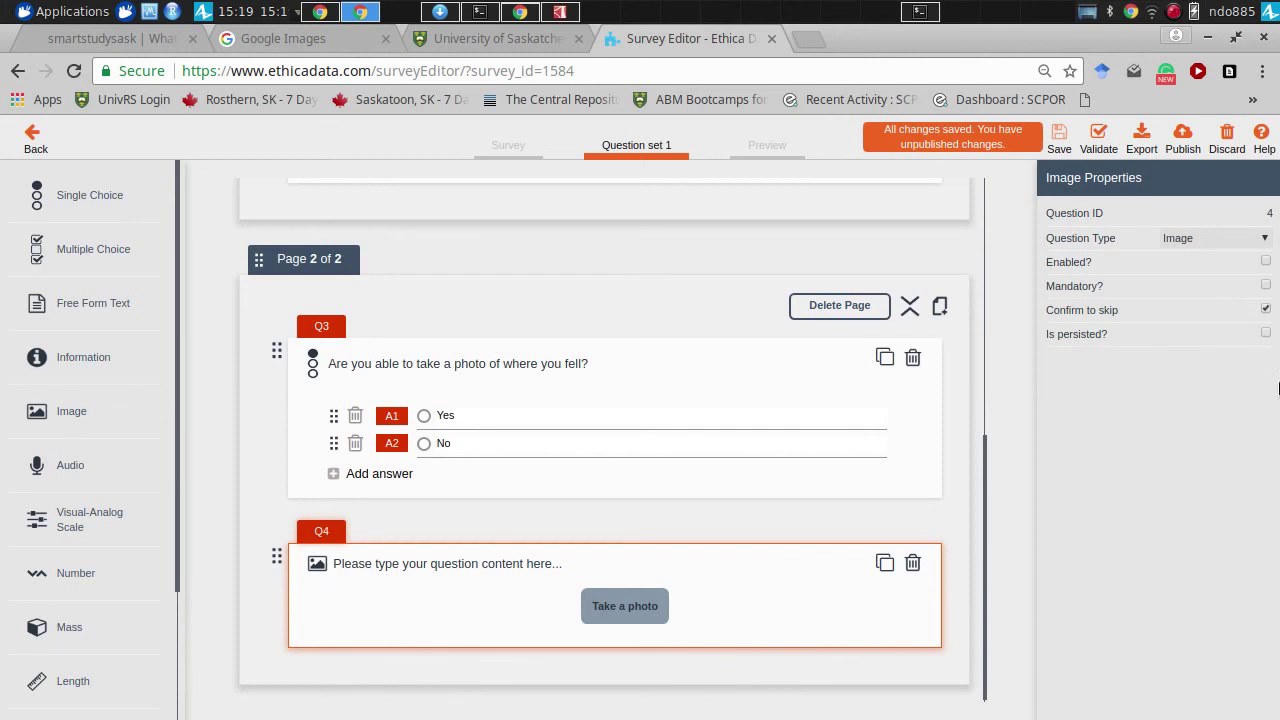
{"action": "left_click_drag", "start_coordinate": [988, 441], "coordinate": [991, 205]}
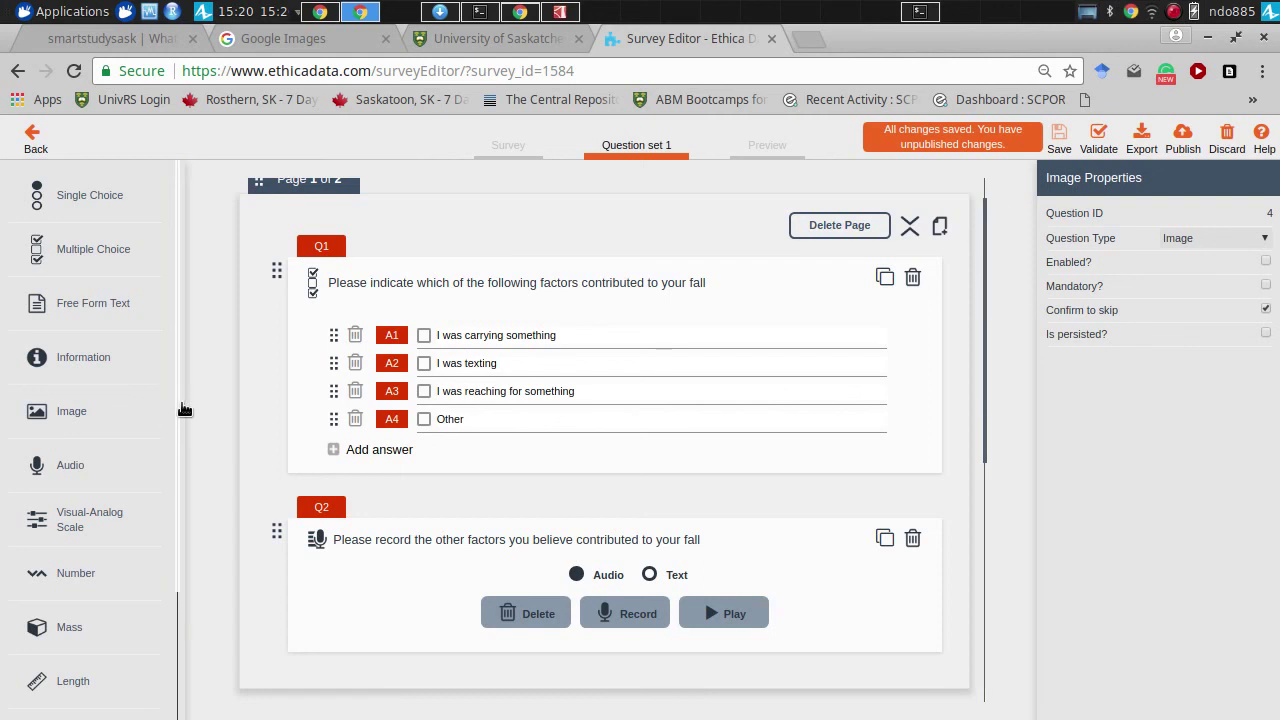
{"action": "left_click_drag", "start_coordinate": [183, 408], "coordinate": [371, 551]}
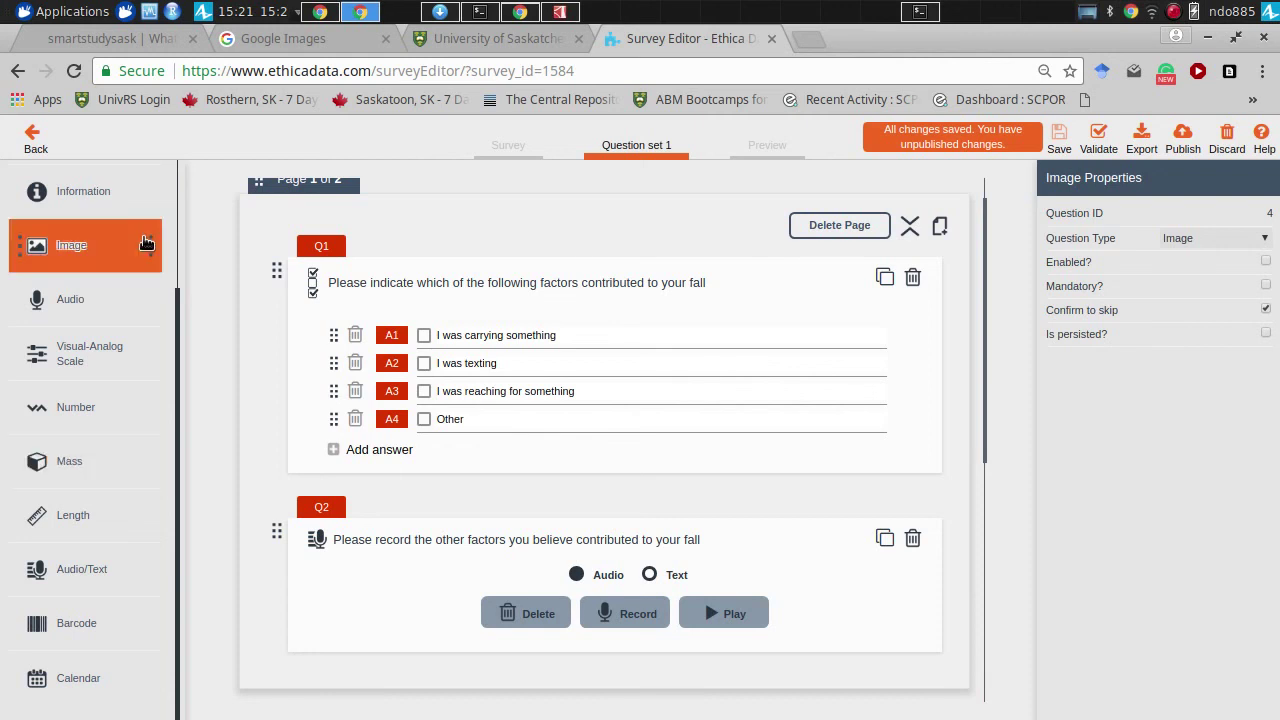
{"action": "left_click_drag", "start_coordinate": [180, 297], "coordinate": [177, 394]}
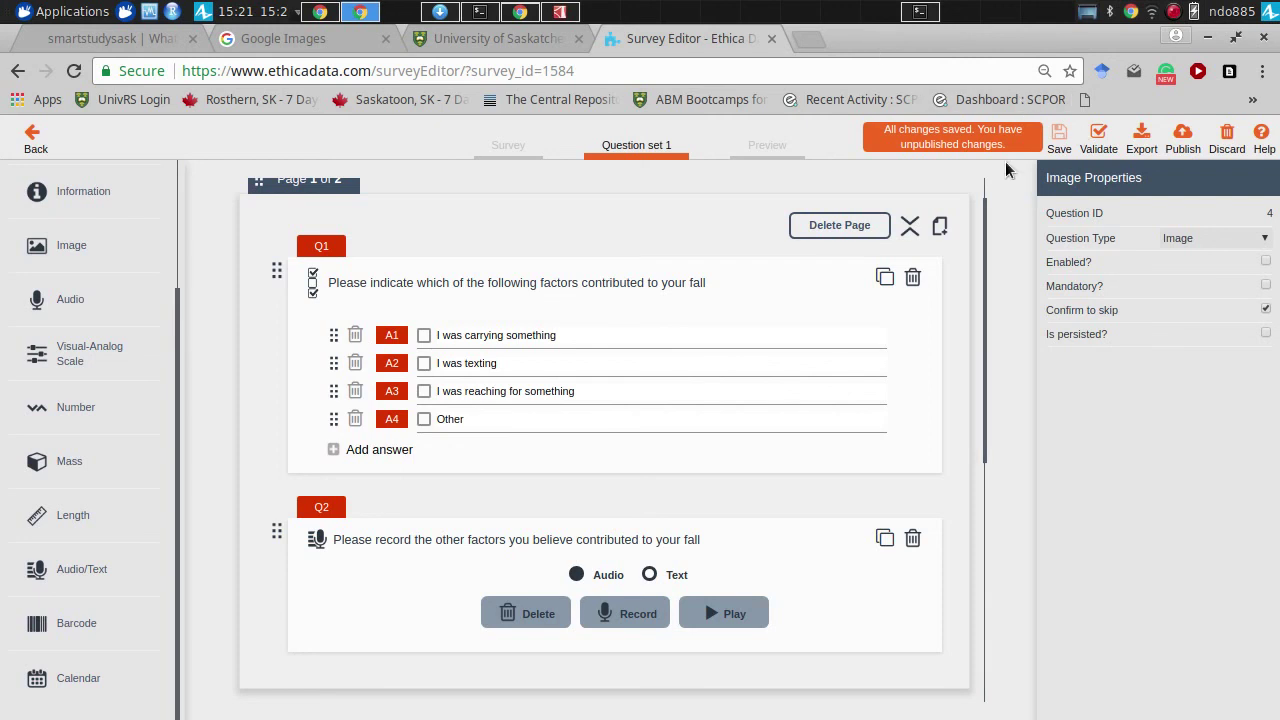
{"action": "scroll", "coordinate": [985, 230], "scroll_direction": "down", "scroll_amount": 5}
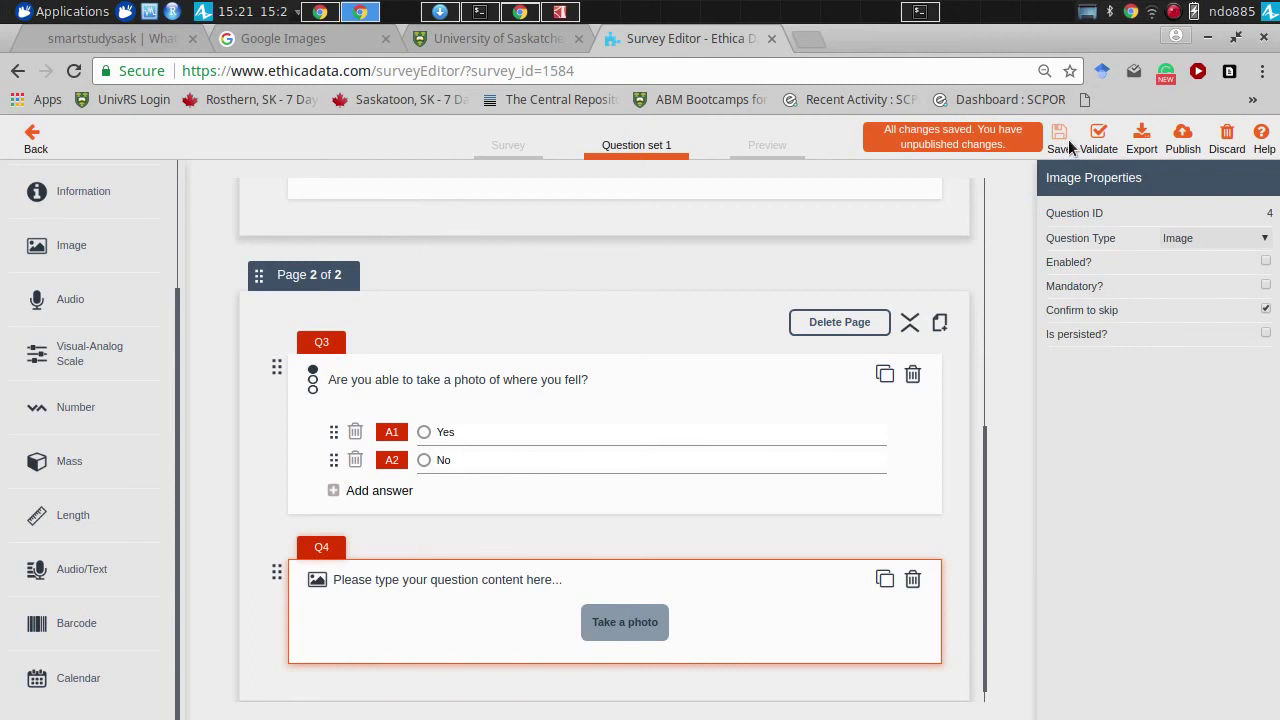
- Validate the survey, dismiss the errors, and change Q1 Other's Enable questions to 2
{"action": "left_click", "coordinate": [1098, 136]}
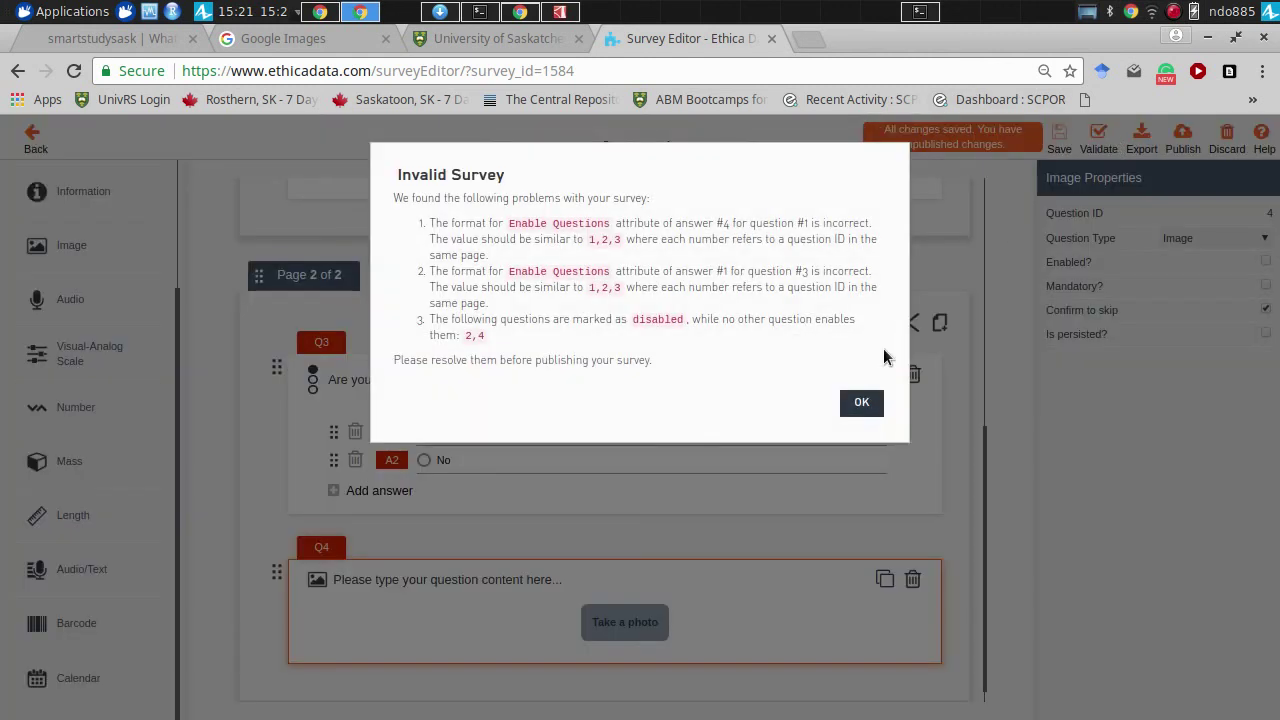
{"action": "left_click", "coordinate": [855, 402]}
{"action": "left_click", "coordinate": [858, 403]}
{"action": "left_click_drag", "start_coordinate": [985, 467], "coordinate": [954, 194]}
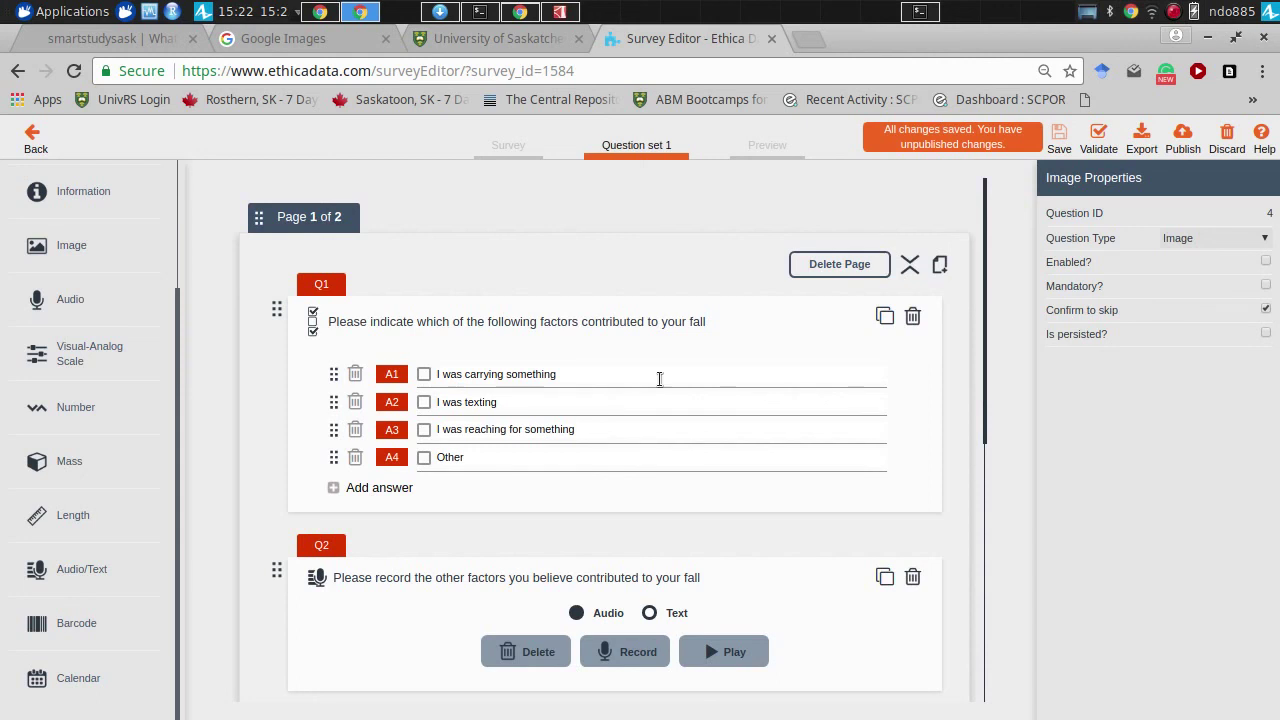
{"action": "left_click", "coordinate": [589, 456]}
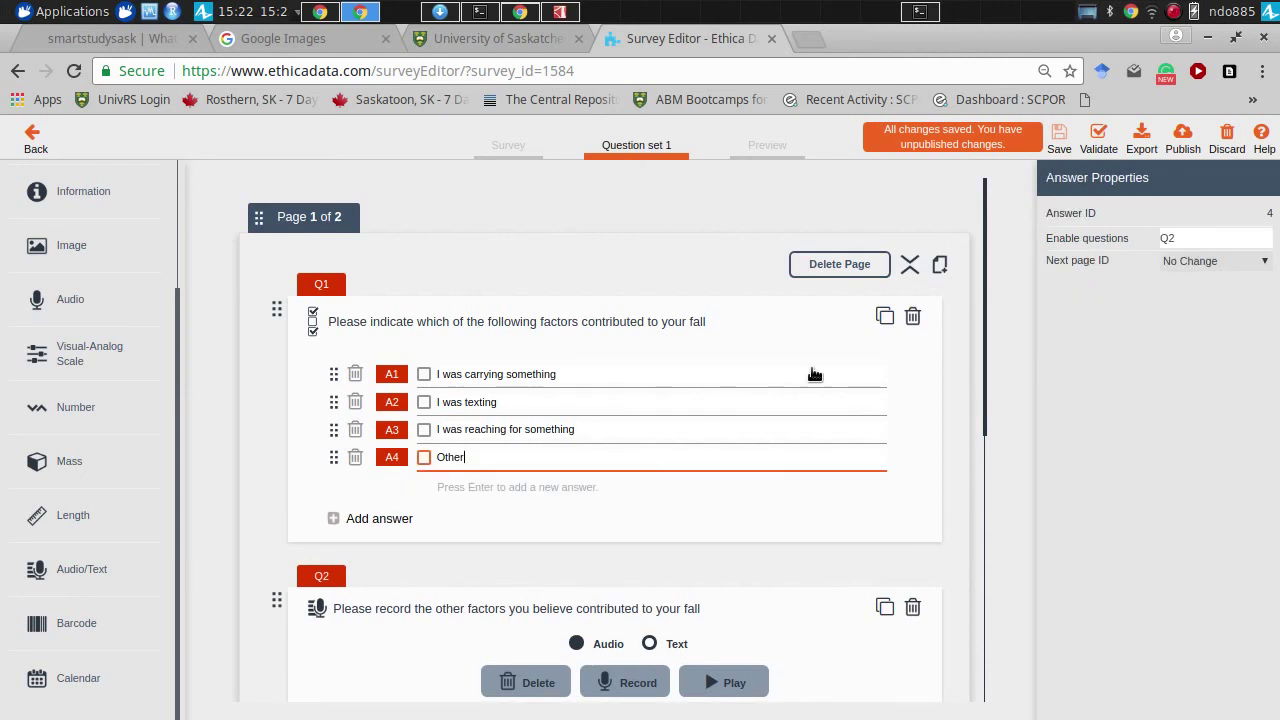
{"action": "left_click", "coordinate": [1185, 237]}
{"action": "type", "text": "2"}
{"action": "left_click", "coordinate": [981, 339]}
- Change Q3 Yes's Enable questions to 4 and validate the survey successfully
{"action": "scroll", "coordinate": [981, 339], "scroll_direction": "down", "scroll_amount": 5}
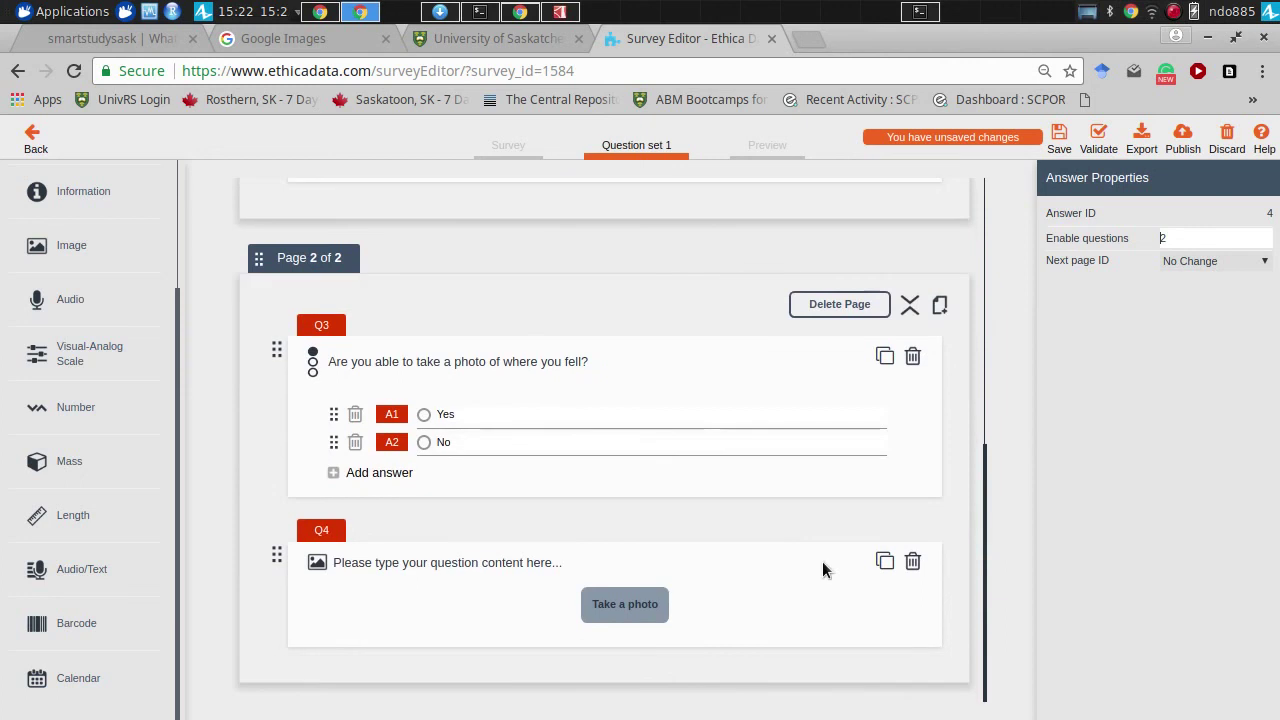
{"action": "left_click", "coordinate": [680, 416]}
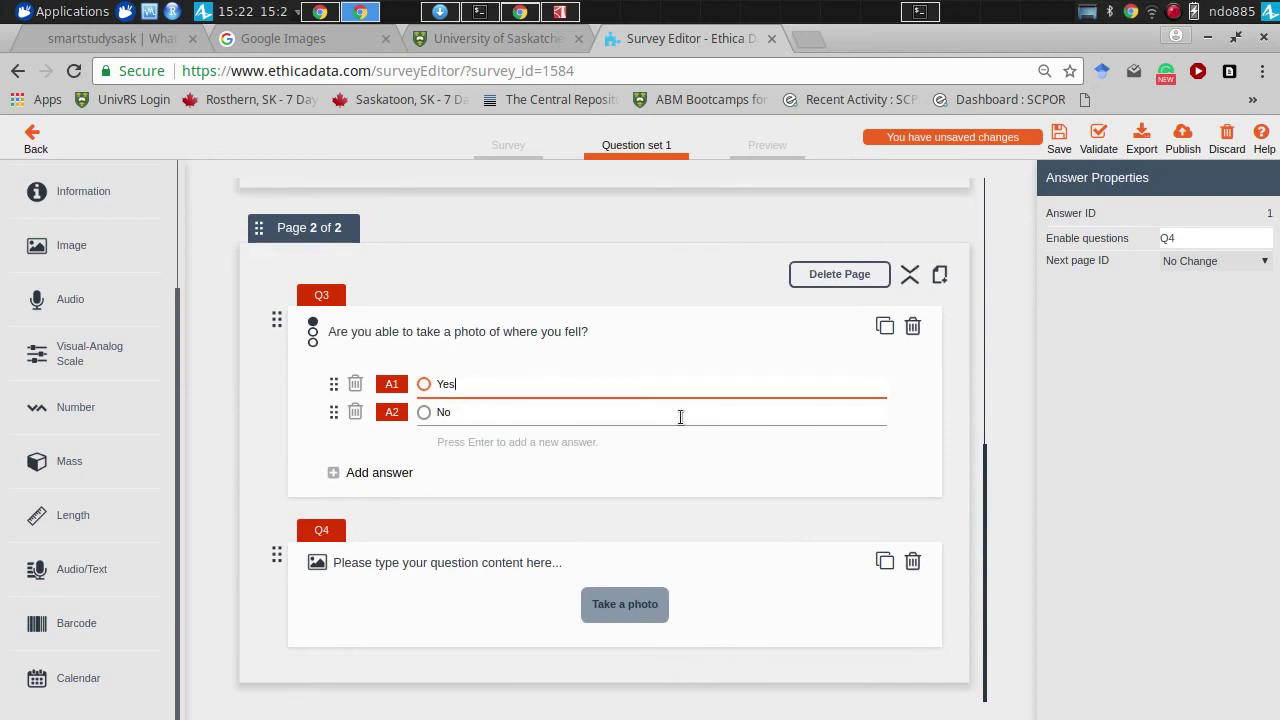
{"action": "left_click", "coordinate": [1175, 238]}
{"action": "key", "text": "Home"}
{"action": "key", "text": "Delete"}
{"action": "left_click", "coordinate": [1114, 172]}
{"action": "left_click", "coordinate": [1100, 141]}
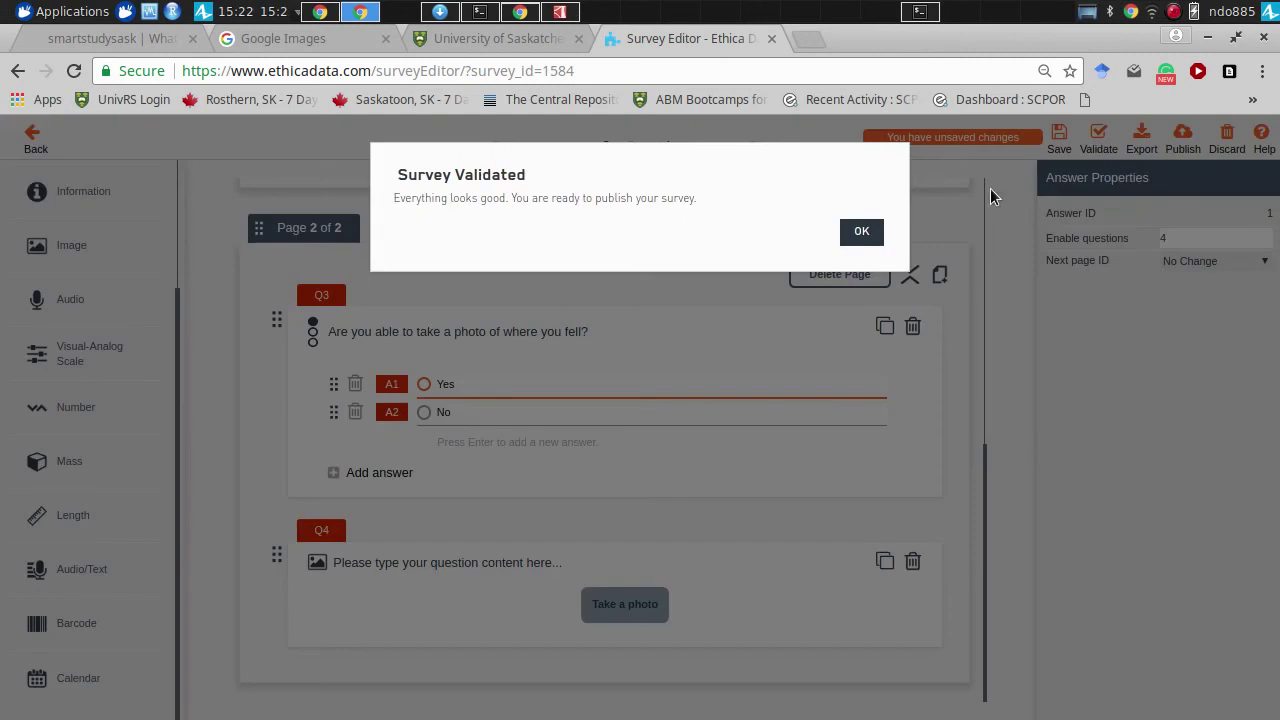
{"action": "left_click", "coordinate": [857, 230]}
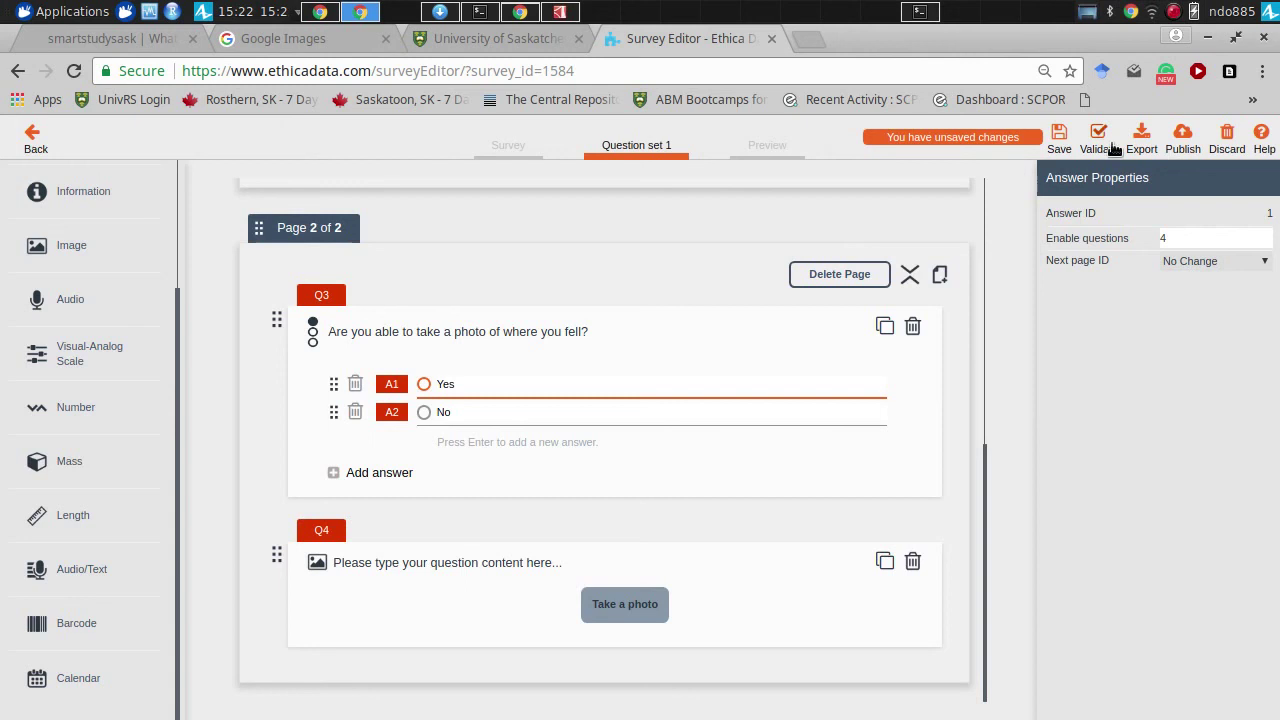
- Publish Report Fall to all currently-enrolled participants' devices and go back to the survey list
{"action": "left_click", "coordinate": [1182, 143]}
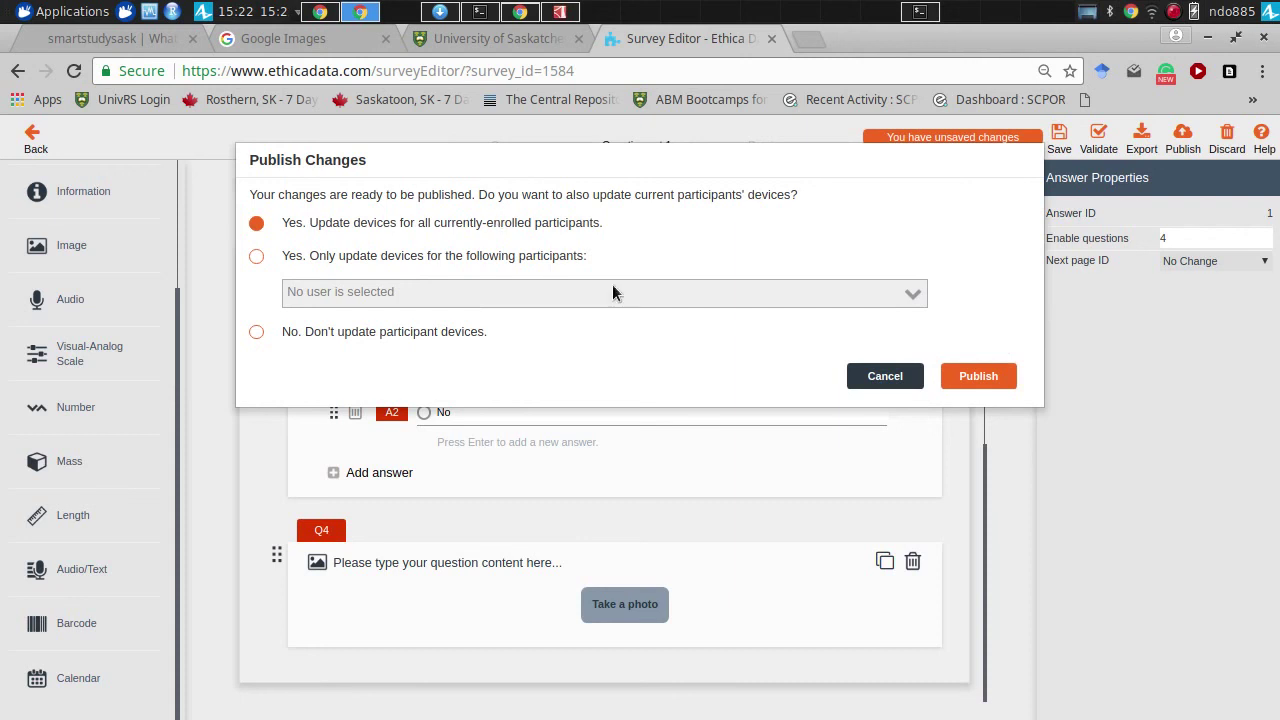
{"action": "left_click", "coordinate": [968, 374]}
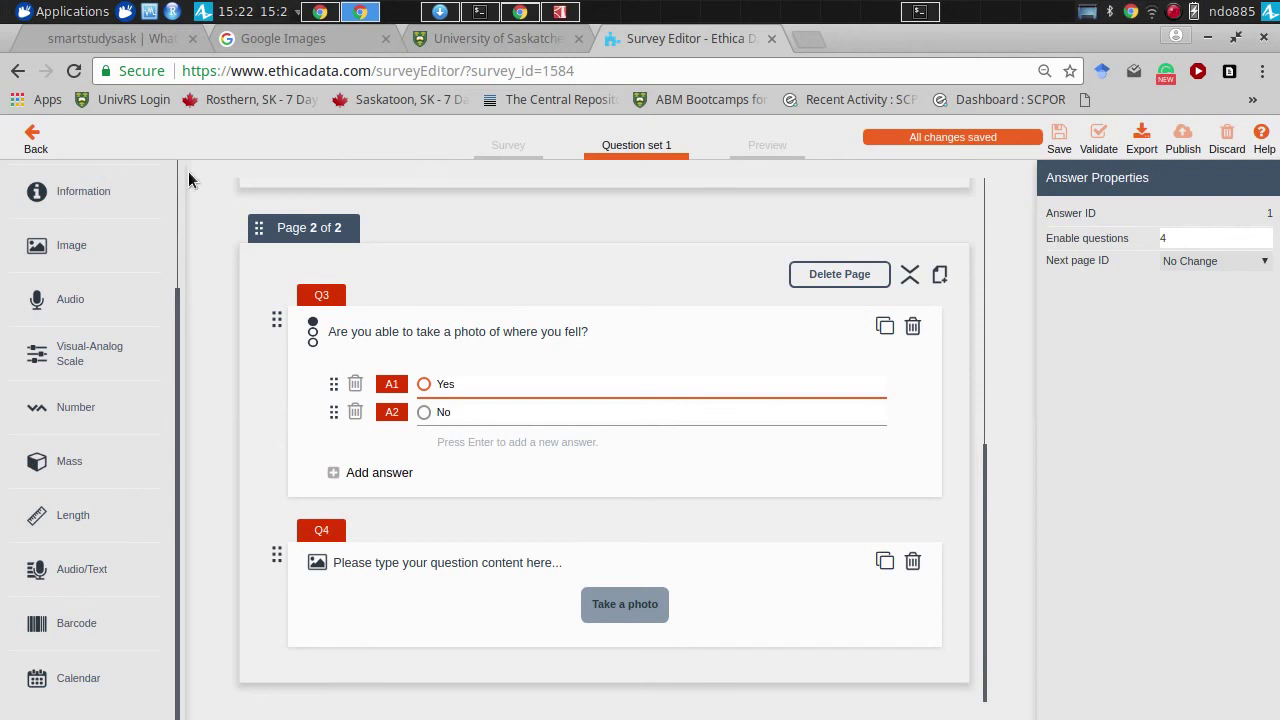
{"action": "left_click", "coordinate": [31, 142]}
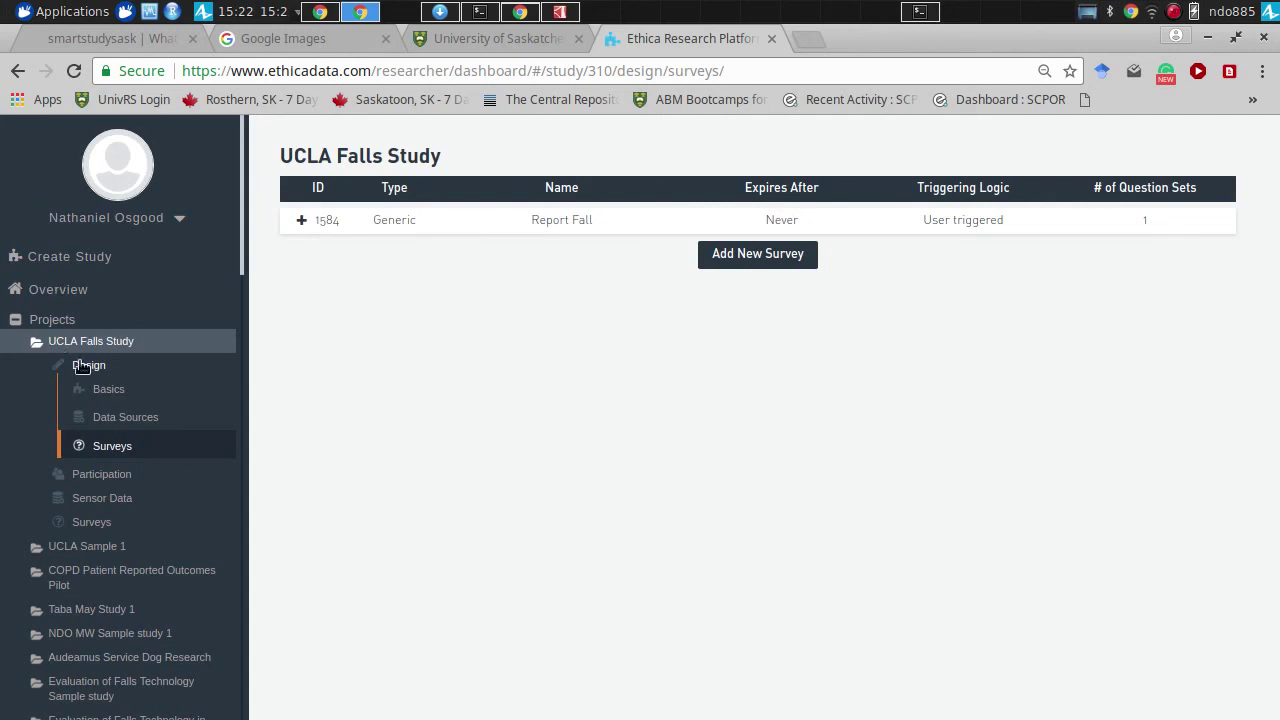
{"action": "left_click", "coordinate": [102, 389]}
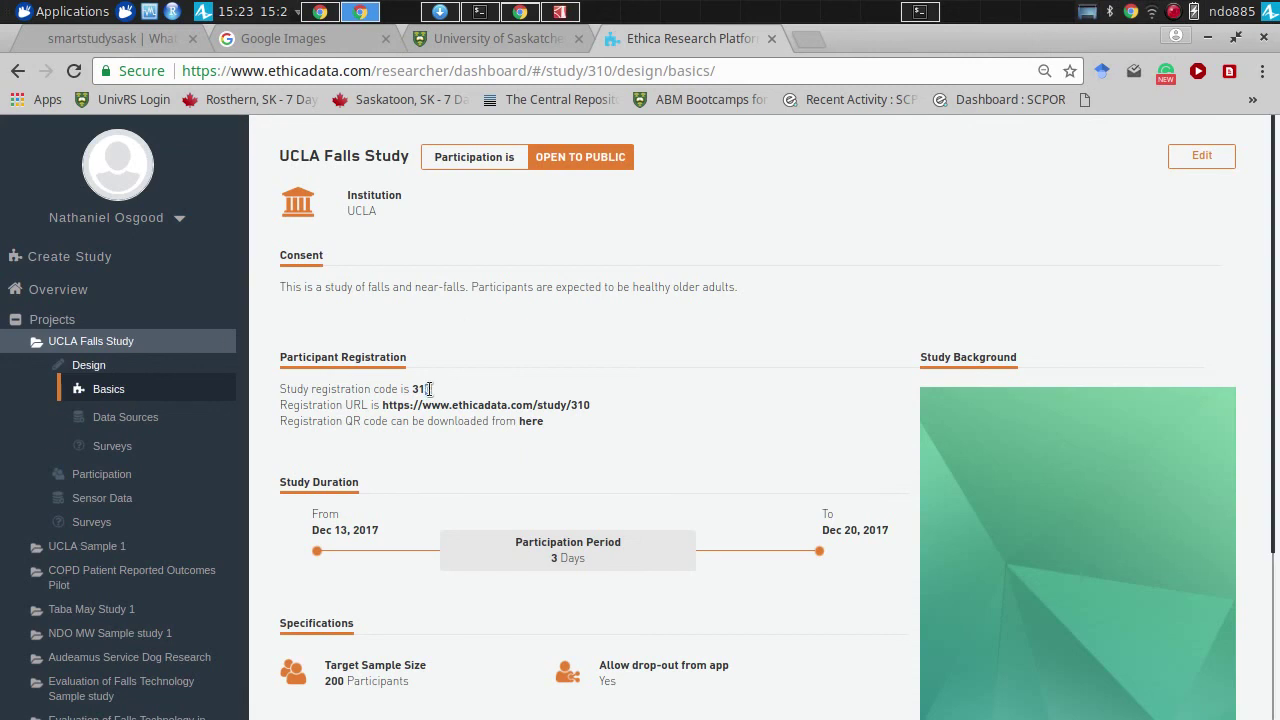
{"action": "left_click_drag", "start_coordinate": [430, 388], "coordinate": [409, 388]}
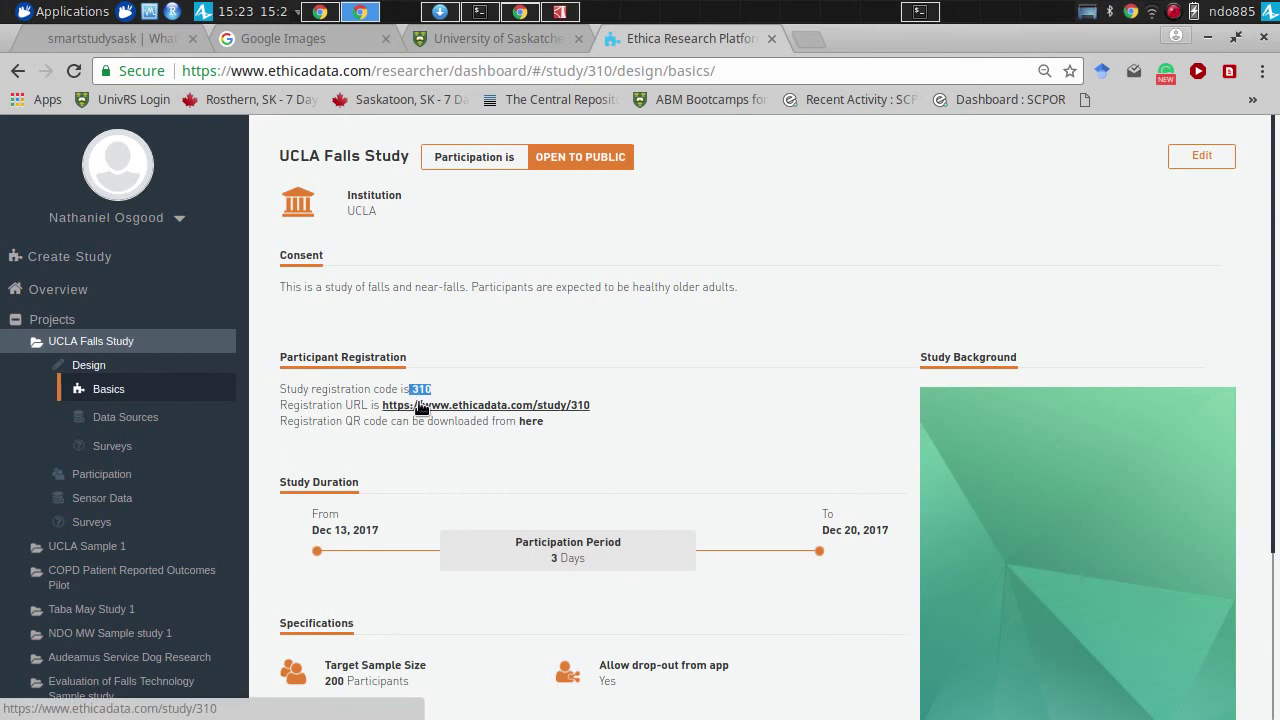
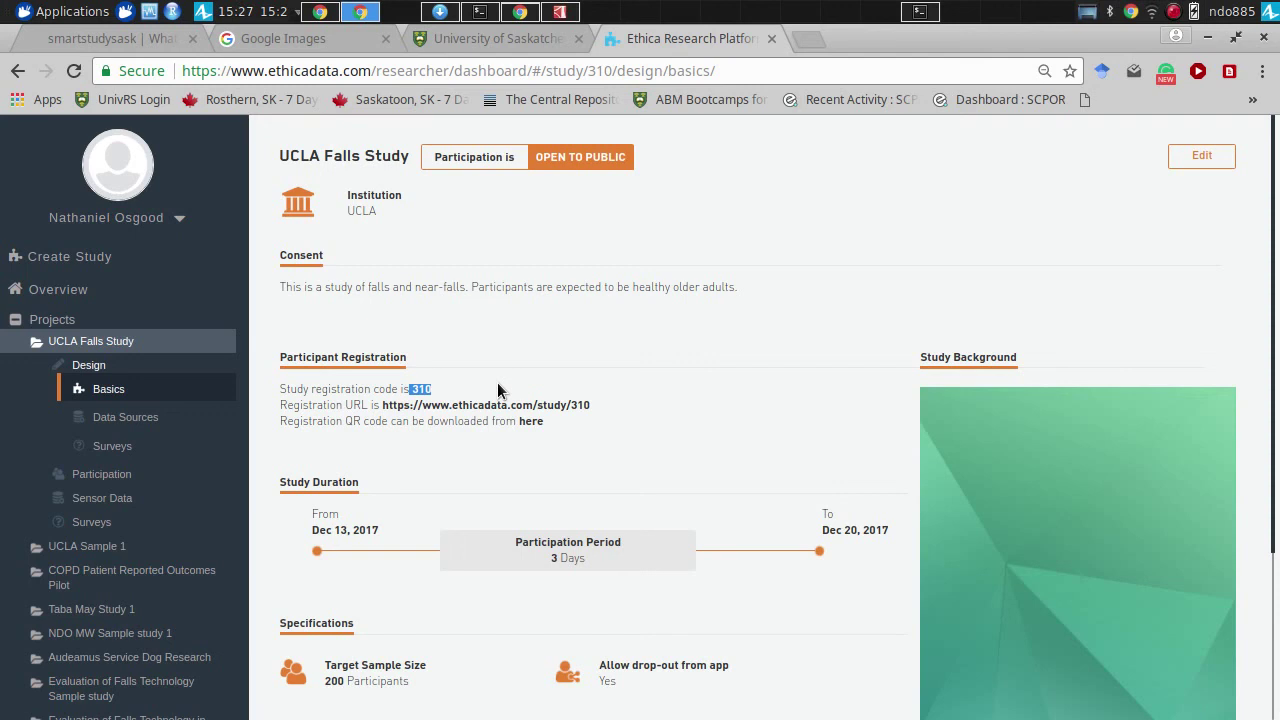
- Open the UCLA Falls Study's Survey Responses page and expand the Participation section
{"action": "left_click", "coordinate": [92, 522]}
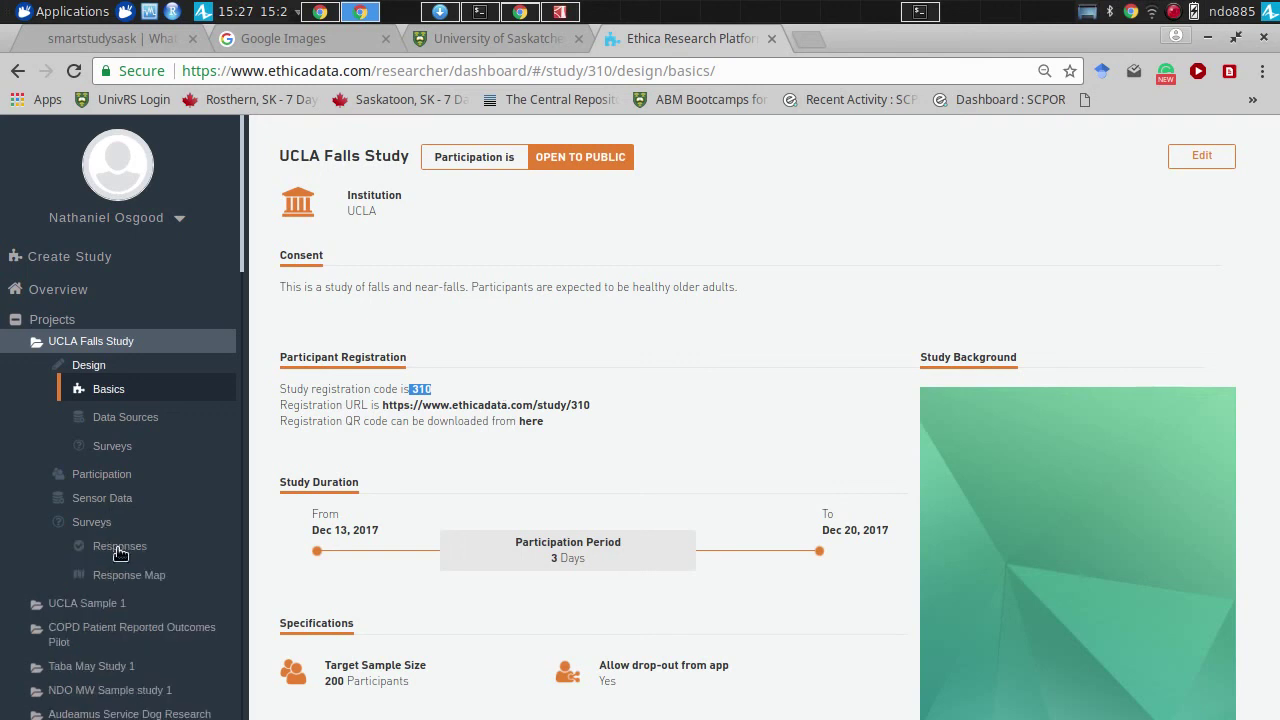
{"action": "left_click", "coordinate": [134, 551]}
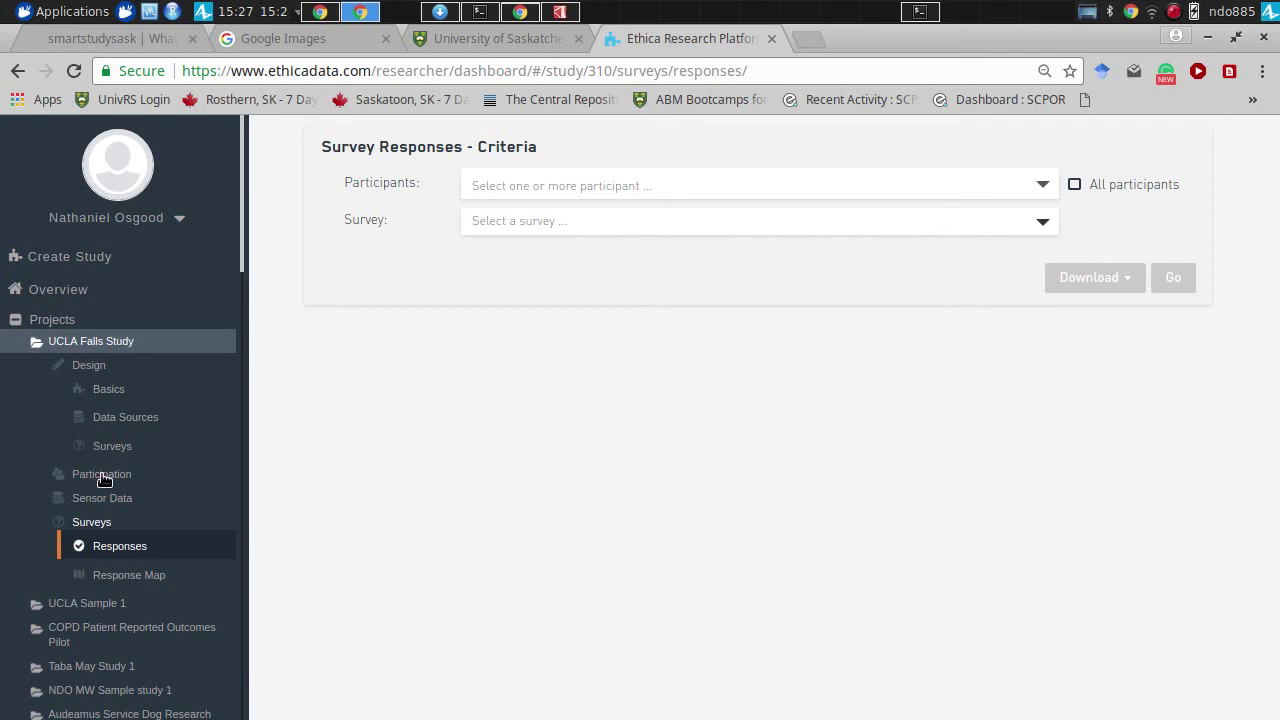
{"action": "left_click", "coordinate": [104, 476]}
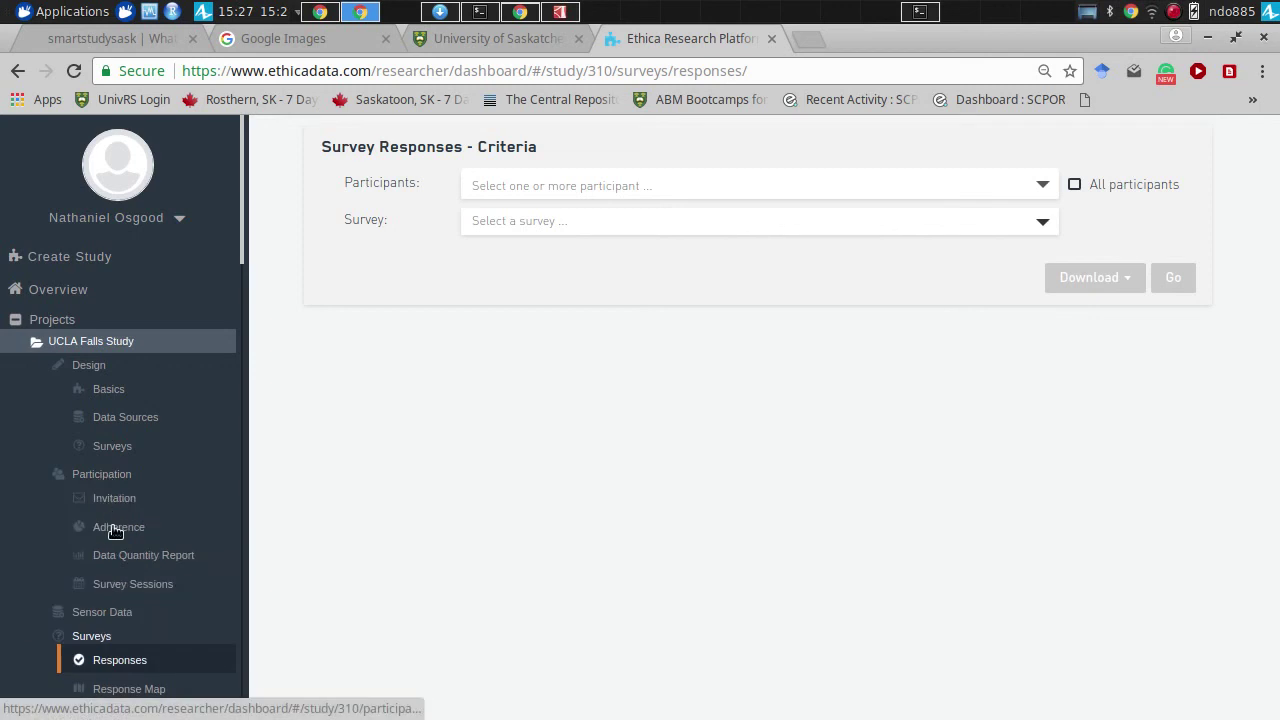
- Review the Adherence report with device details for participants 3334 and 2785, then go to Survey Sessions
{"action": "left_click", "coordinate": [115, 528]}
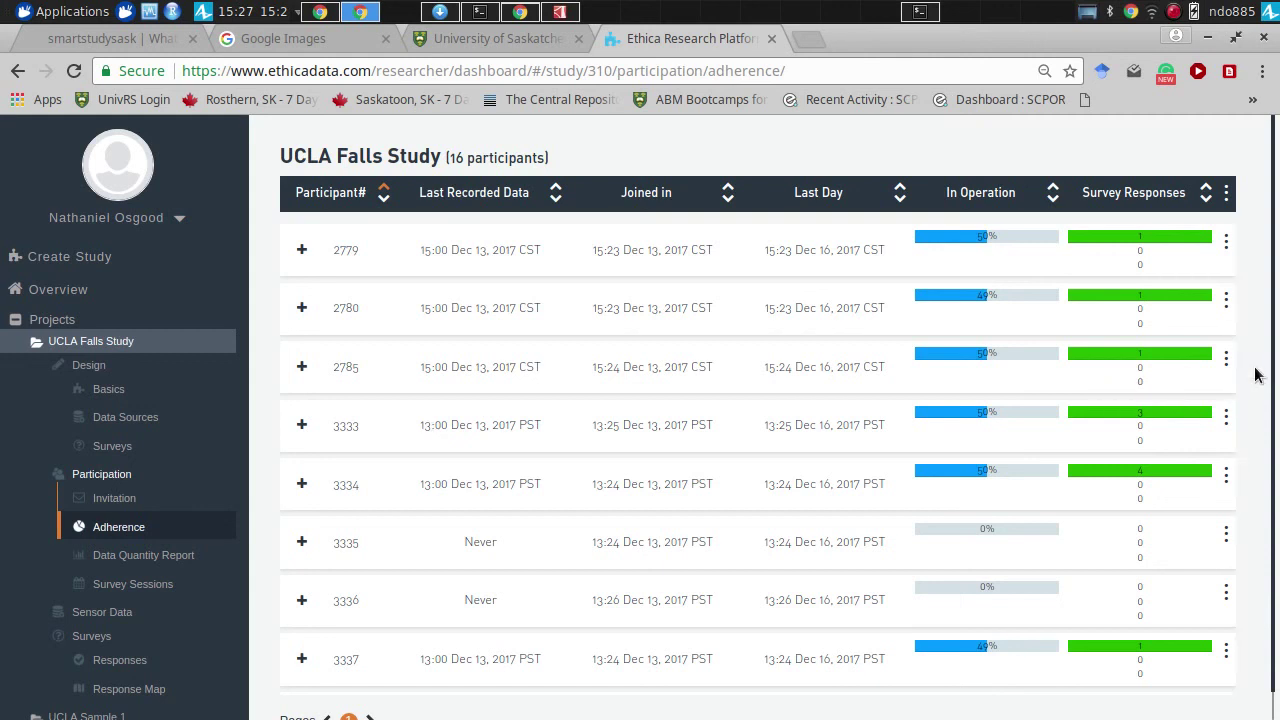
{"action": "left_click_drag", "start_coordinate": [1240, 423], "coordinate": [1220, 400]}
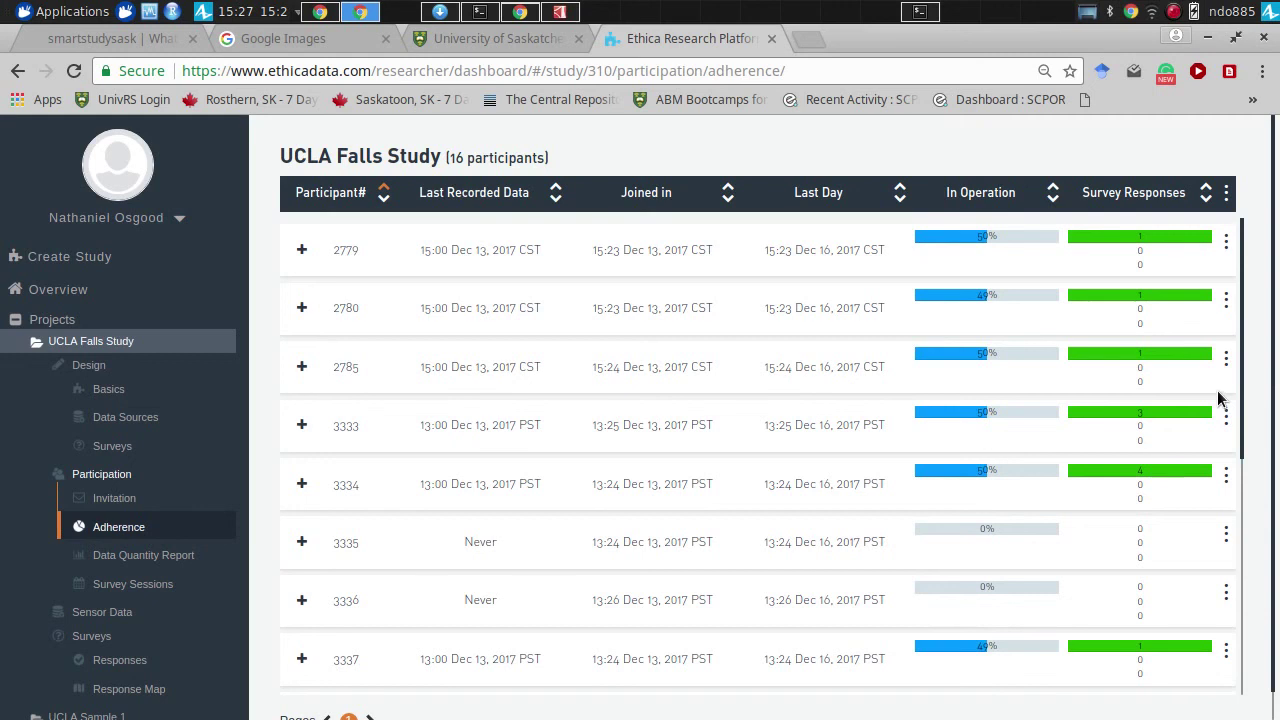
{"action": "left_click", "coordinate": [1184, 478]}
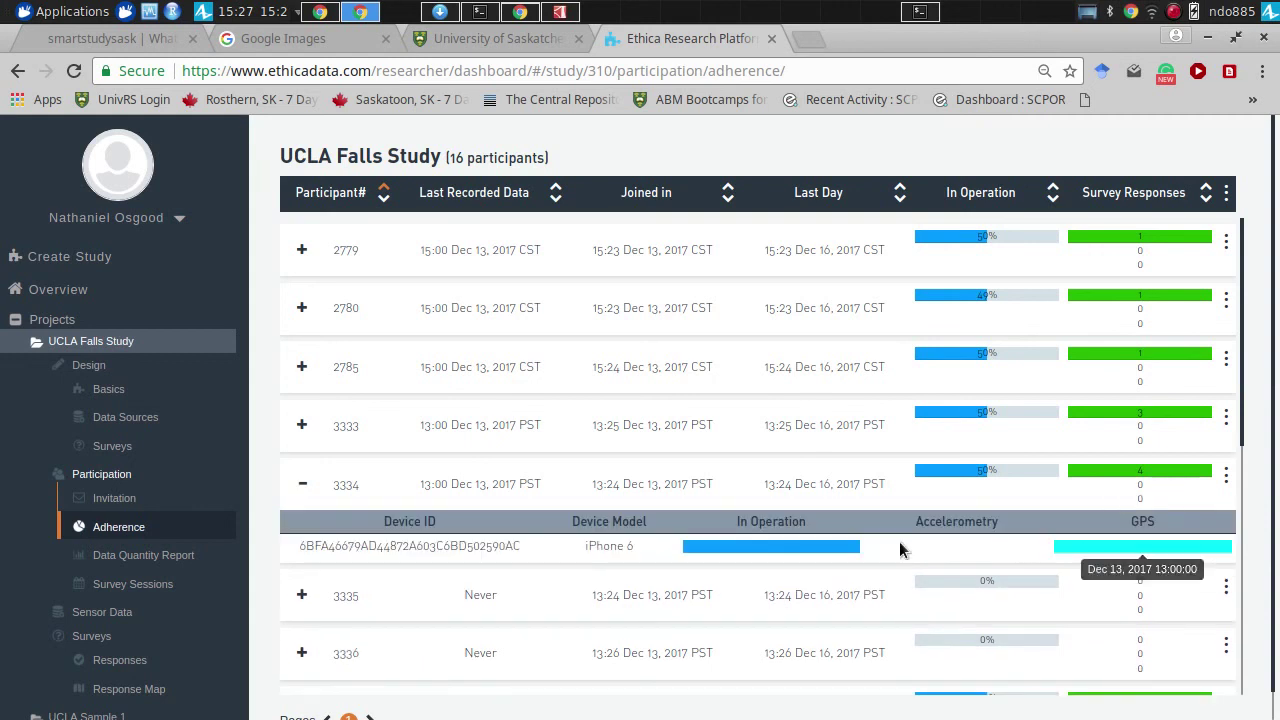
{"action": "mouse_move", "coordinate": [1078, 550]}
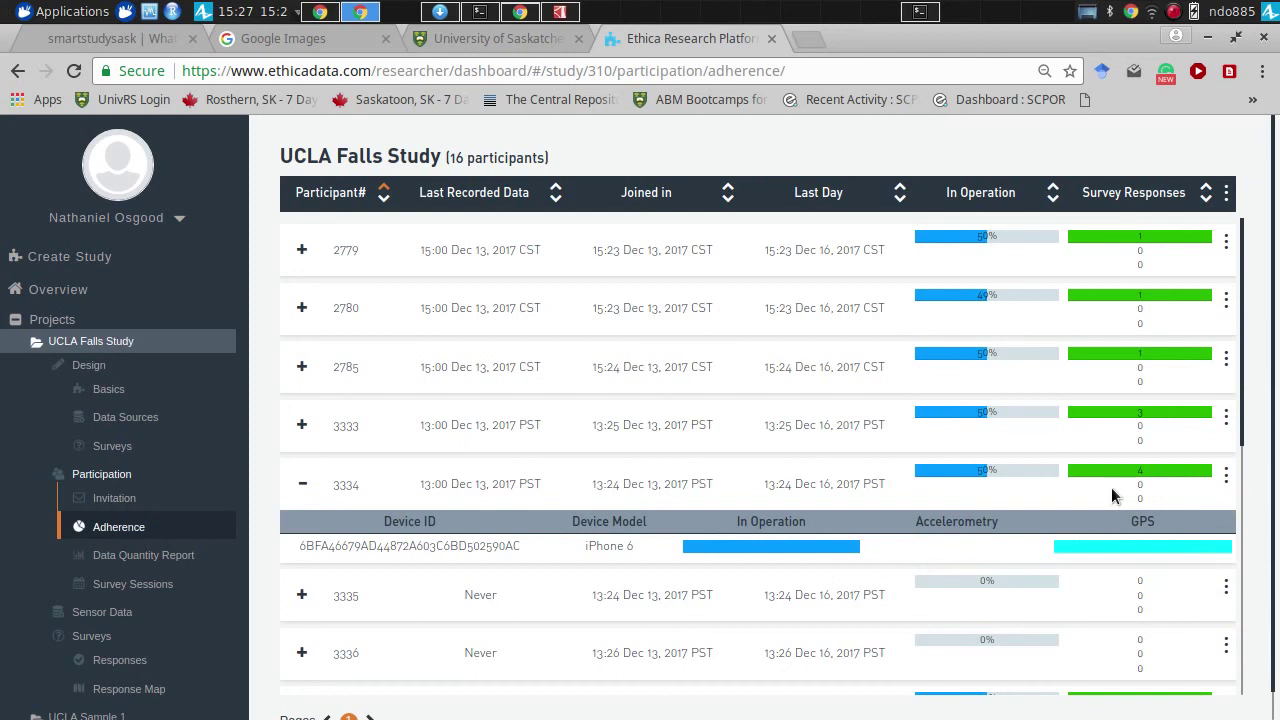
{"action": "left_click", "coordinate": [1122, 365]}
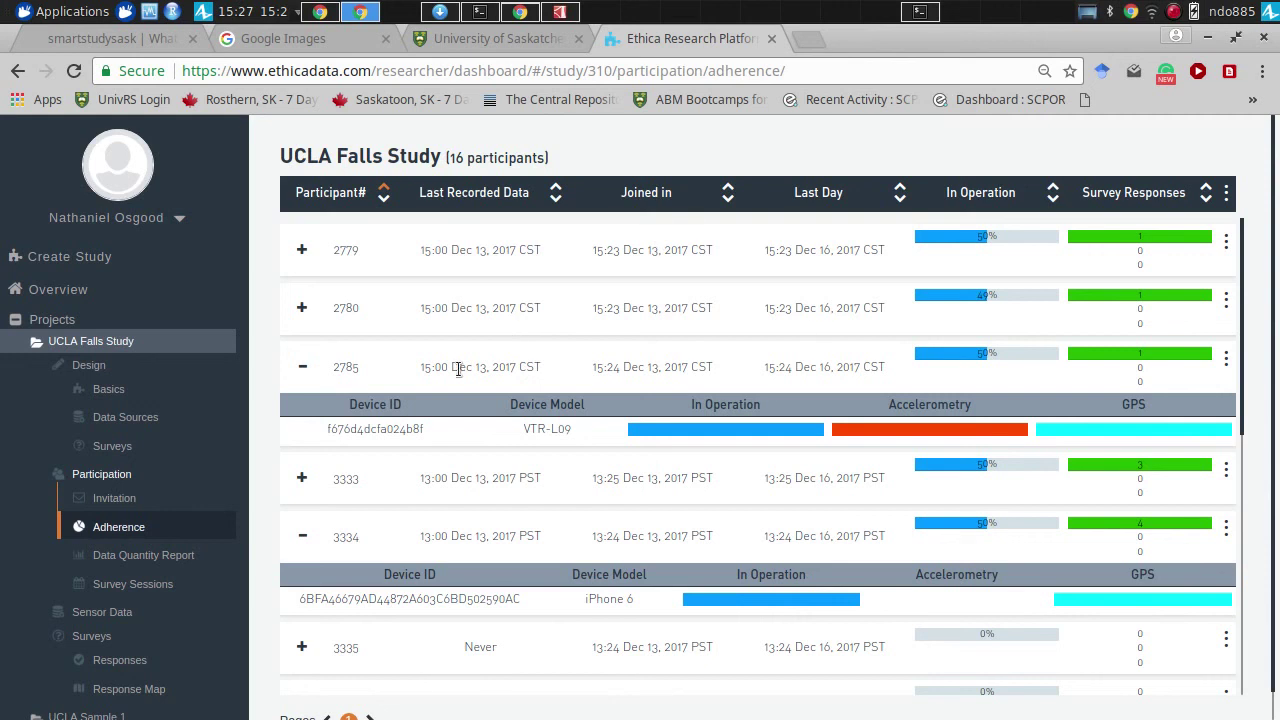
{"action": "scroll", "coordinate": [1000, 420], "scroll_direction": "down", "scroll_amount": 1}
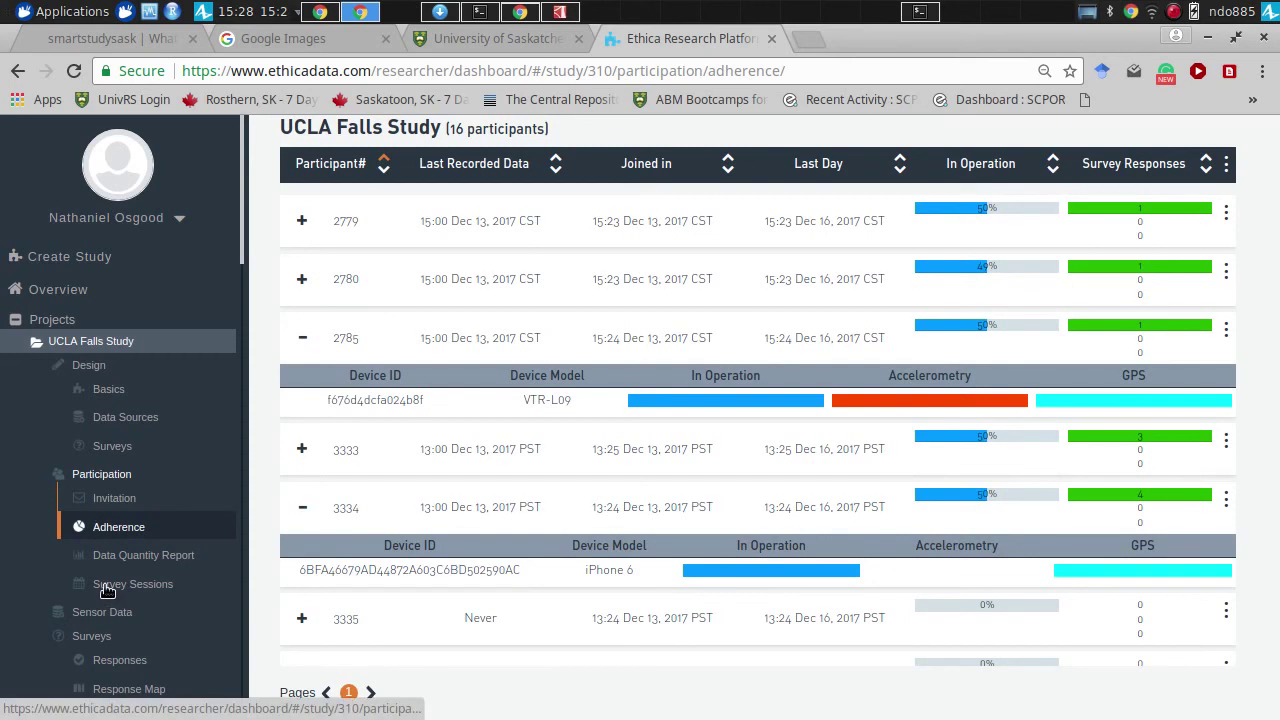
{"action": "left_click", "coordinate": [107, 586]}
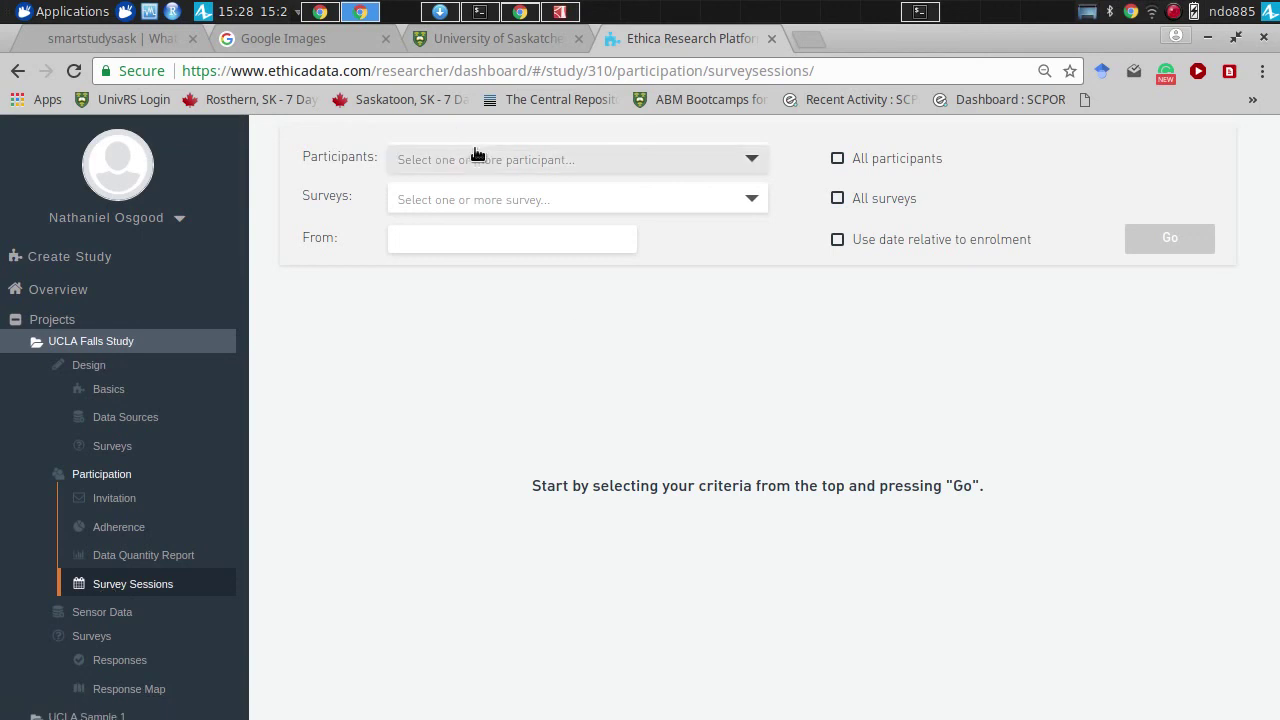
- Add participants #2779, #2780, #2785, #3333 and #3334 to the survey sessions criteria
{"action": "left_click", "coordinate": [479, 159]}
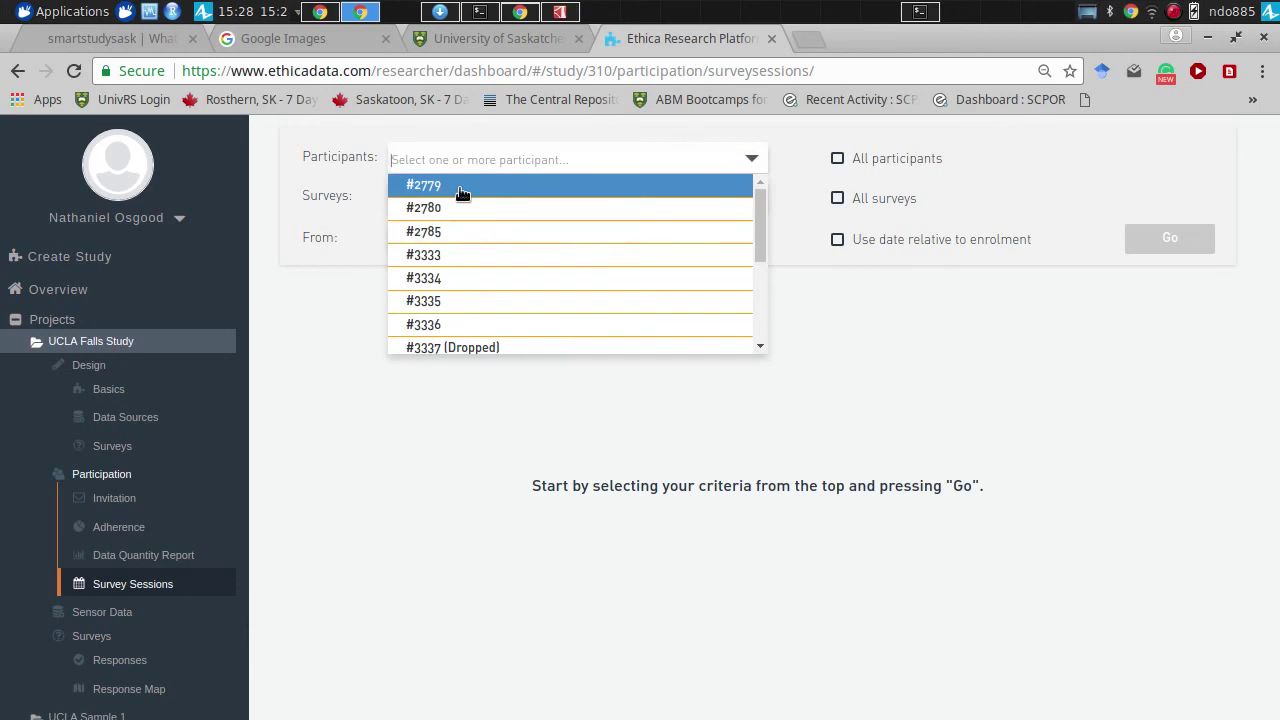
{"action": "left_click", "coordinate": [462, 190]}
{"action": "left_click", "coordinate": [457, 208]}
{"action": "left_click", "coordinate": [500, 231]}
{"action": "left_click", "coordinate": [457, 254]}
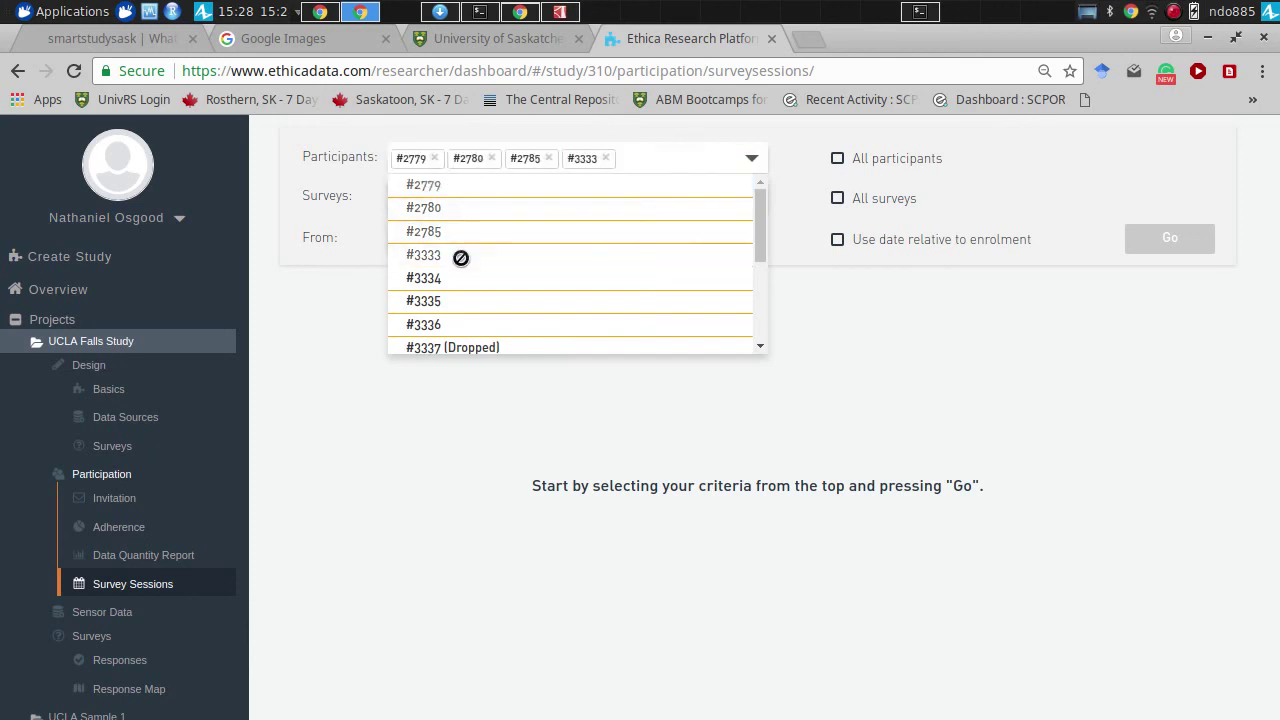
{"action": "left_click", "coordinate": [463, 281]}
{"action": "left_click", "coordinate": [884, 383]}
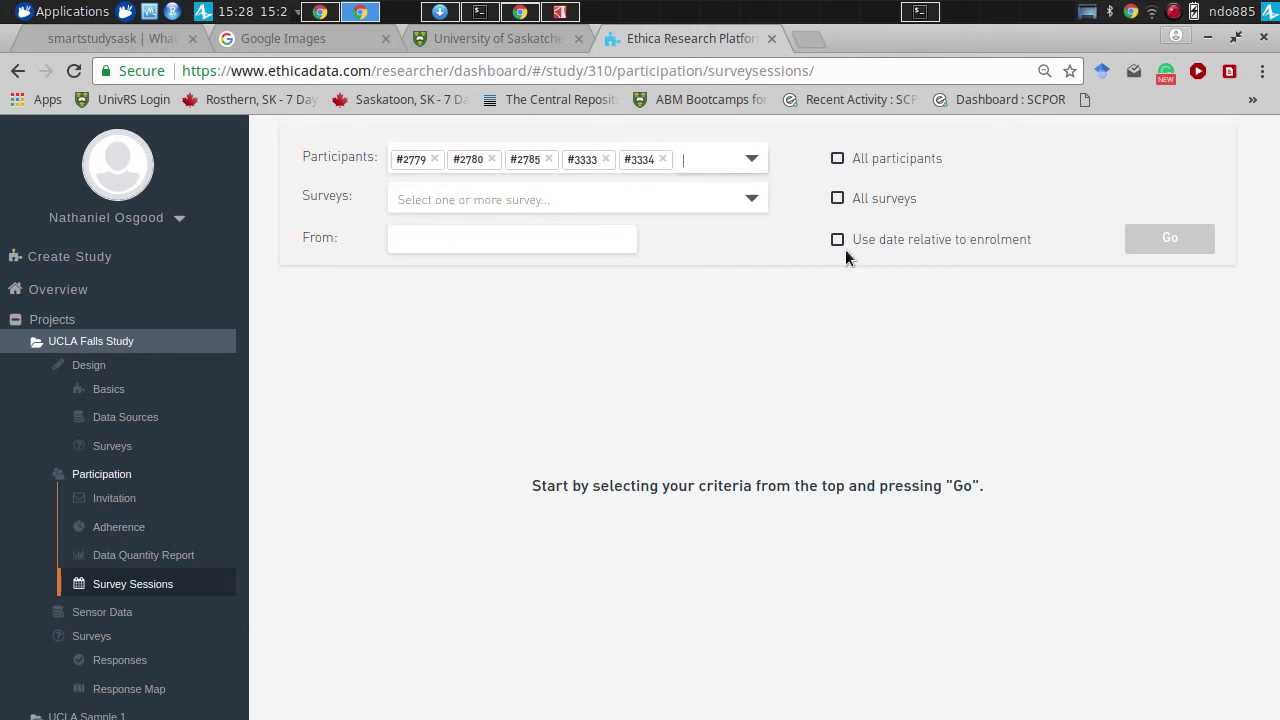
- Include all participants and all surveys from 2017-12-13, and run the query
{"action": "left_click", "coordinate": [837, 160]}
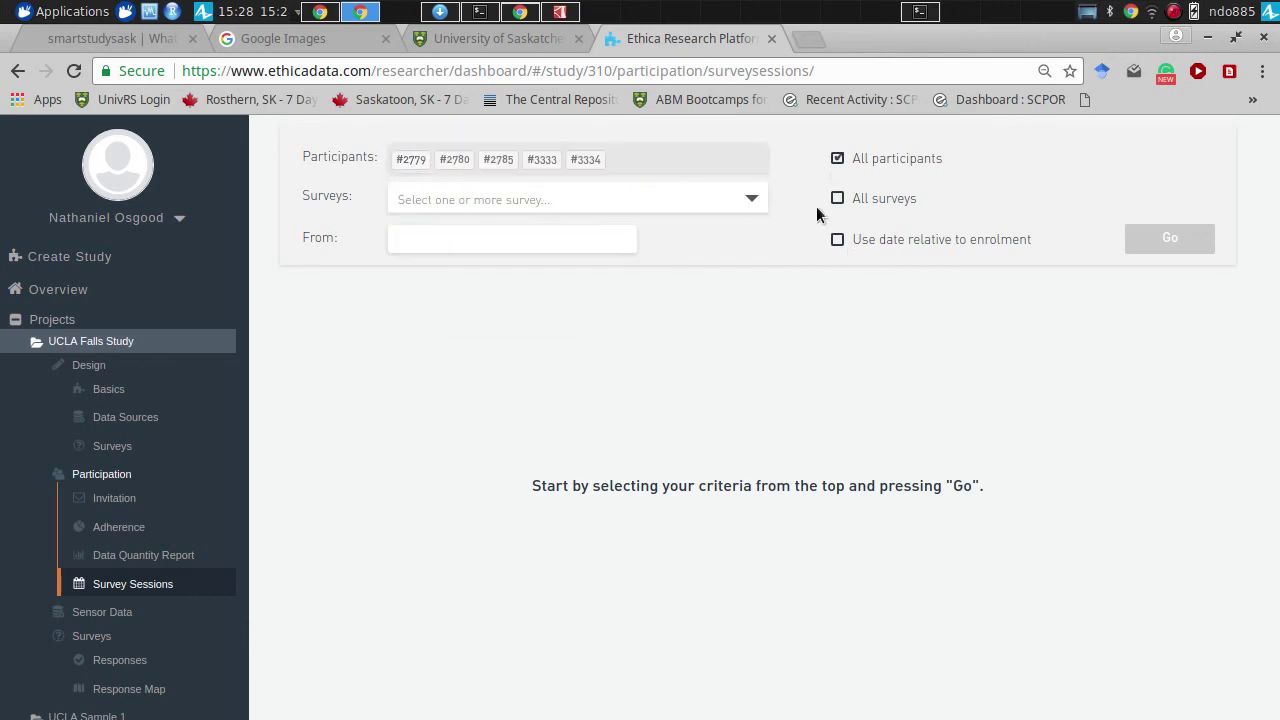
{"action": "left_click", "coordinate": [838, 200]}
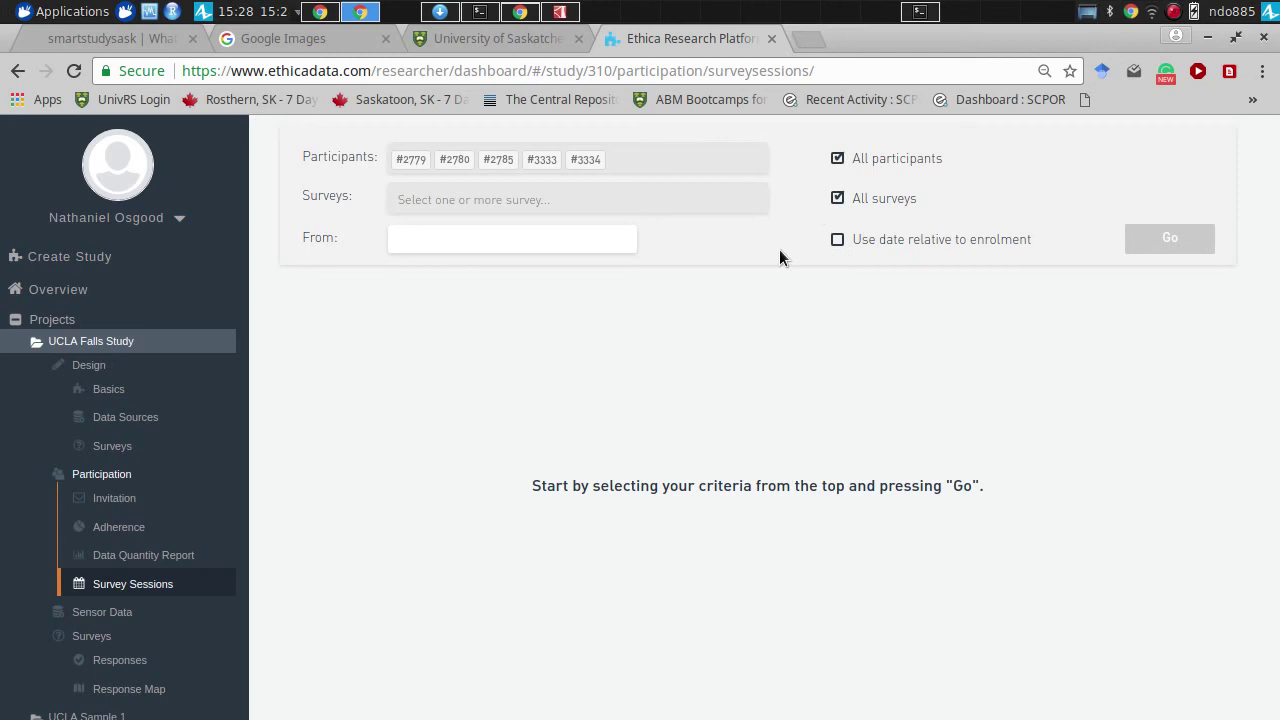
{"action": "left_click", "coordinate": [837, 240]}
{"action": "left_click", "coordinate": [838, 241]}
{"action": "left_click", "coordinate": [604, 241]}
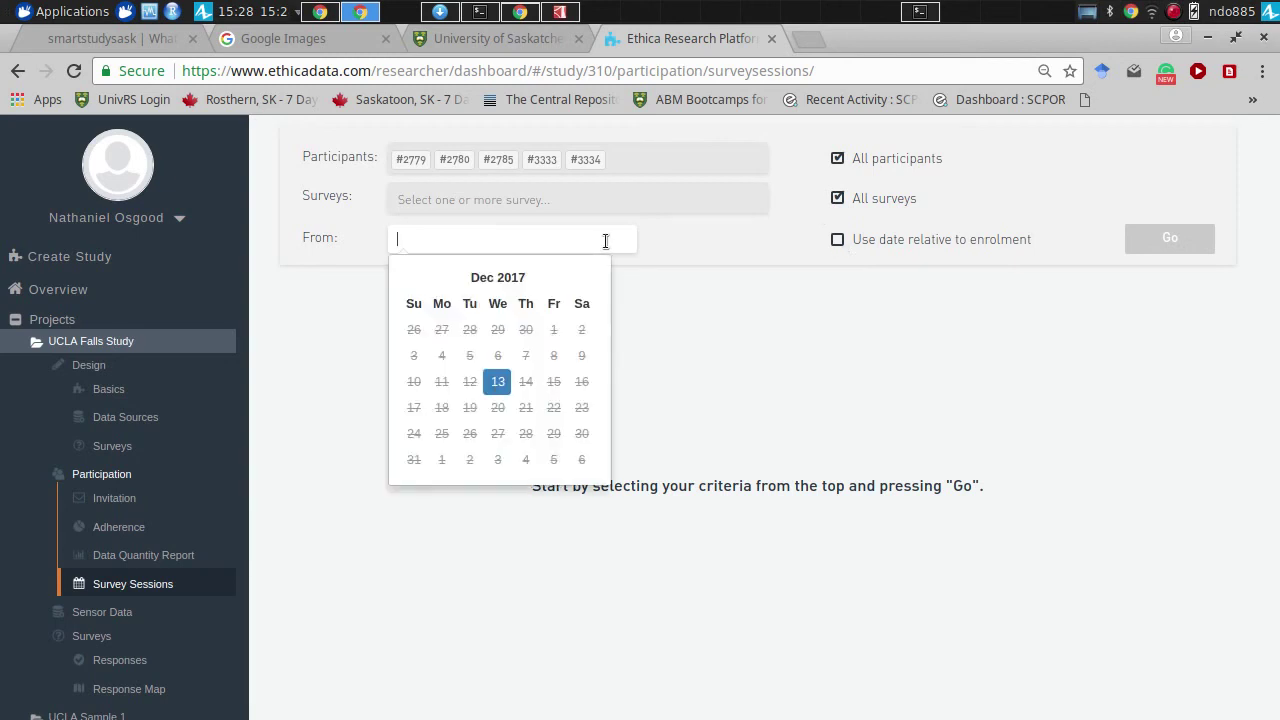
{"action": "left_click", "coordinate": [498, 382]}
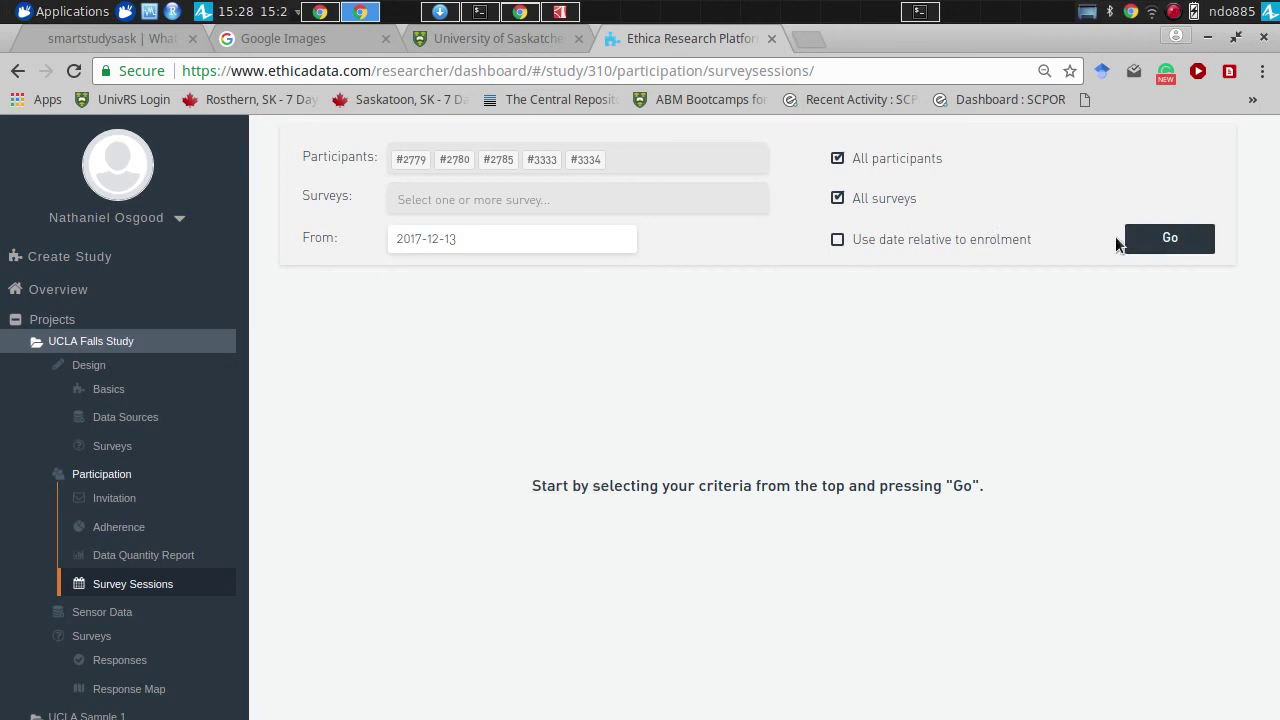
{"action": "left_click", "coordinate": [1149, 245]}
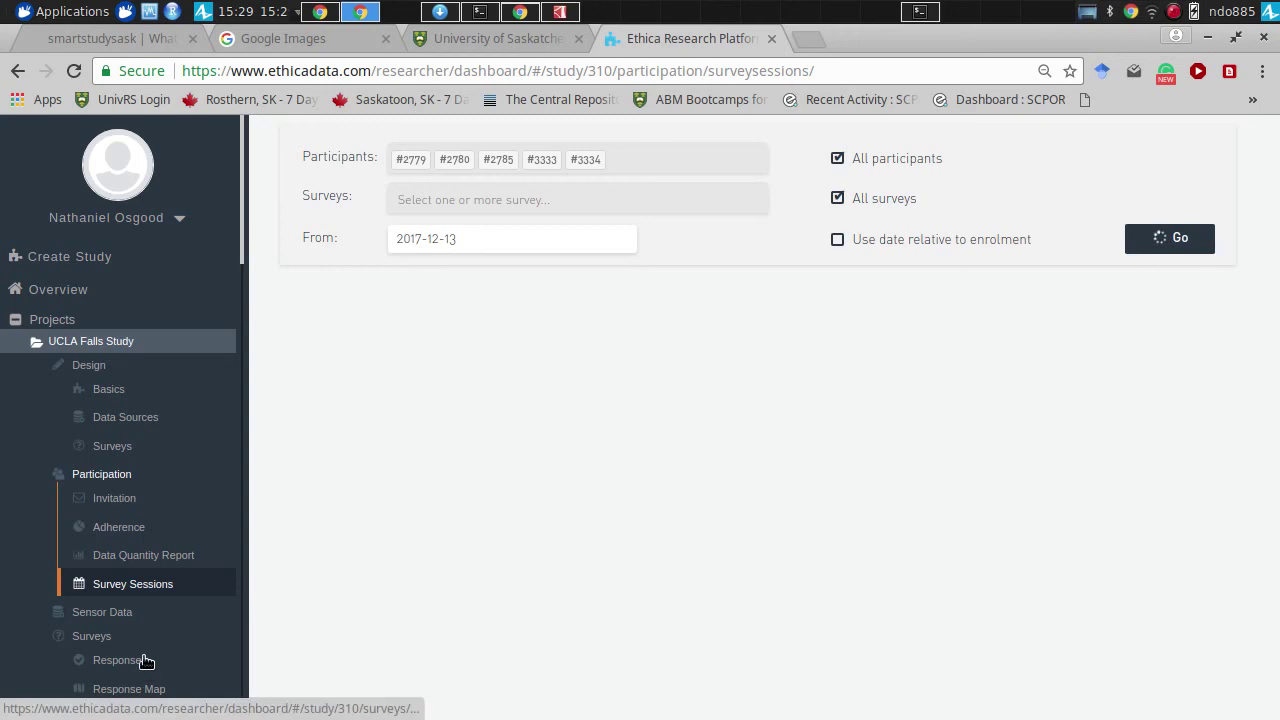
{"action": "left_click", "coordinate": [145, 661]}
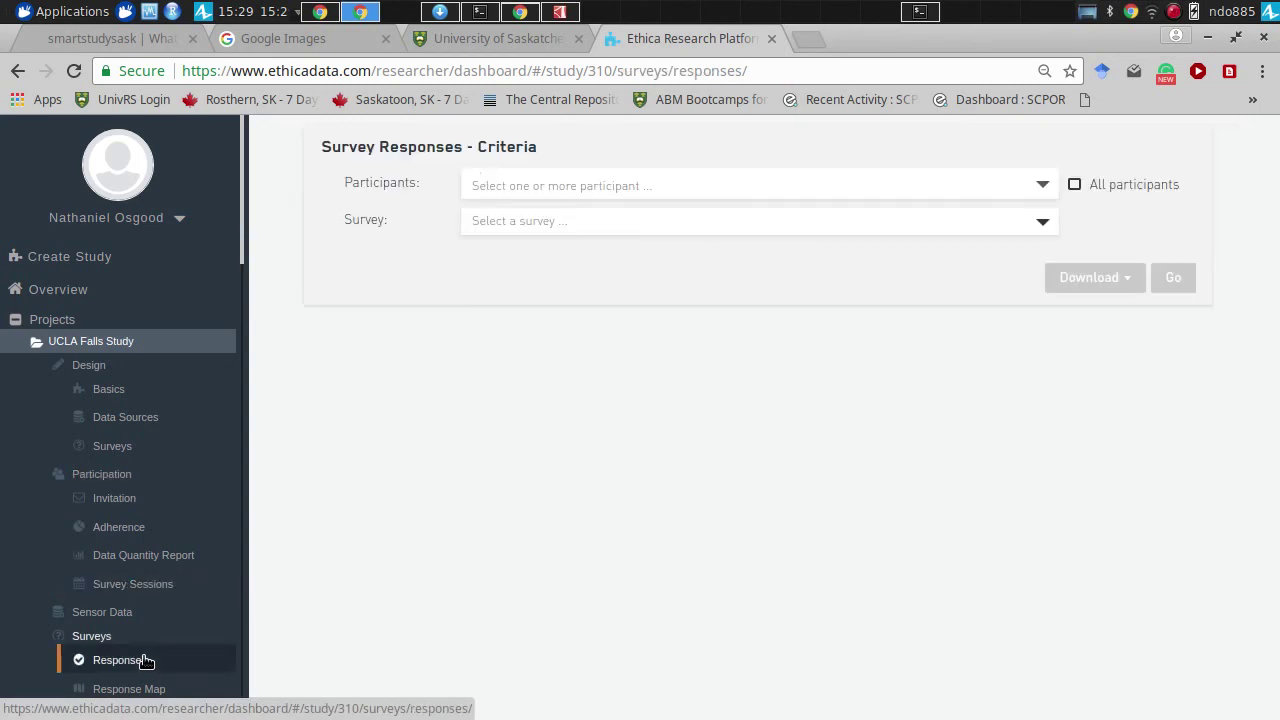
{"action": "left_click", "coordinate": [519, 190]}
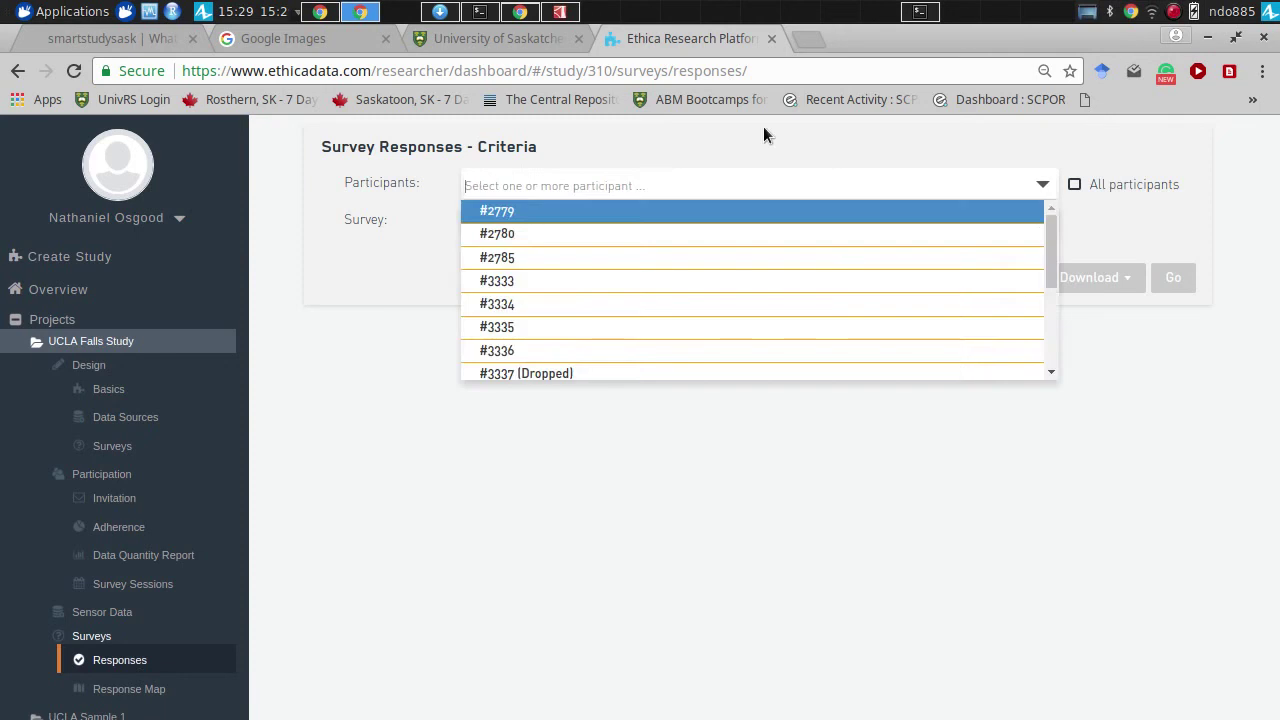
{"action": "left_click", "coordinate": [1074, 184]}
{"action": "left_click", "coordinate": [732, 230]}
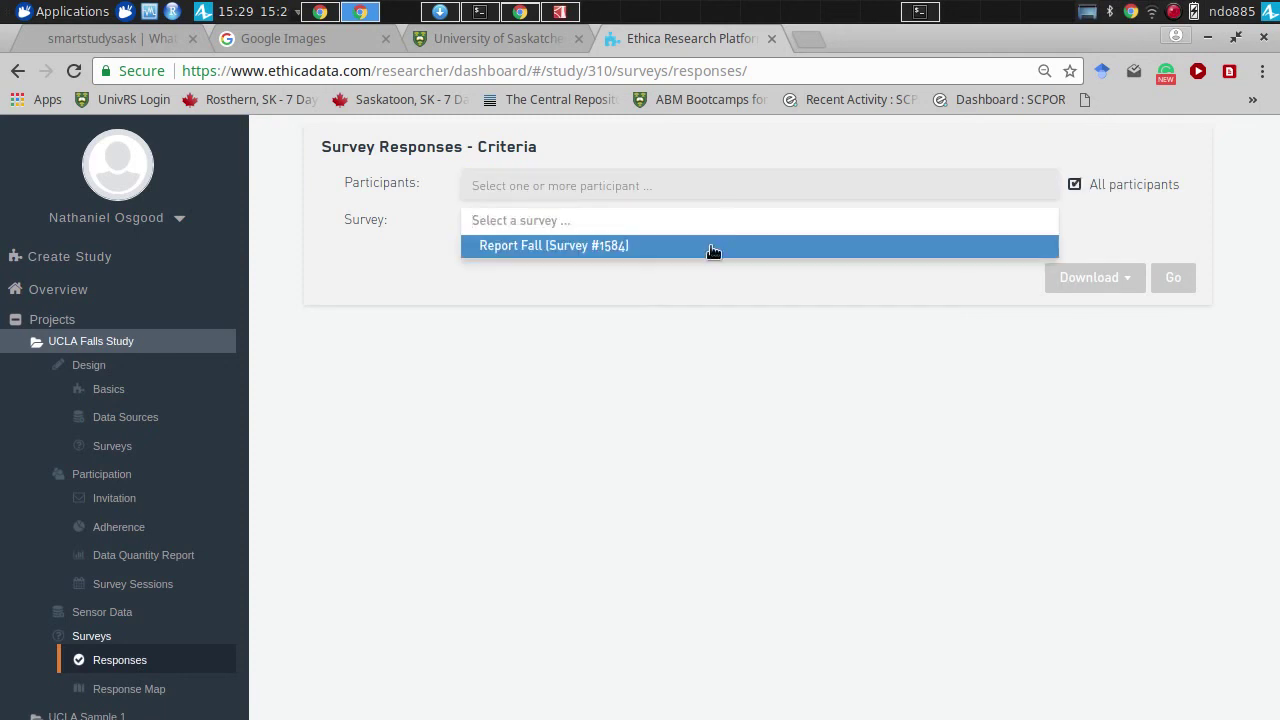
{"action": "left_click", "coordinate": [714, 251]}
{"action": "left_click", "coordinate": [1166, 282]}
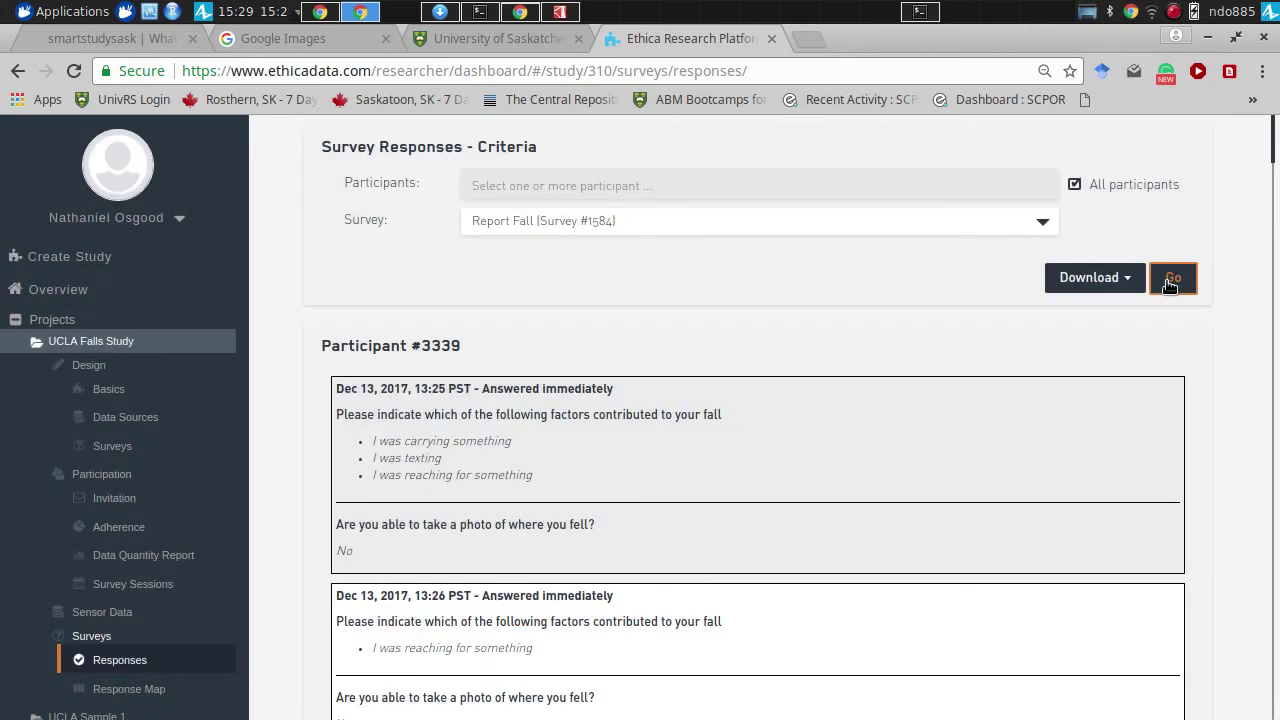
{"action": "scroll", "coordinate": [1134, 333], "scroll_direction": "down", "scroll_amount": 1}
{"action": "left_click_drag", "start_coordinate": [1273, 140], "coordinate": [1274, 365]}
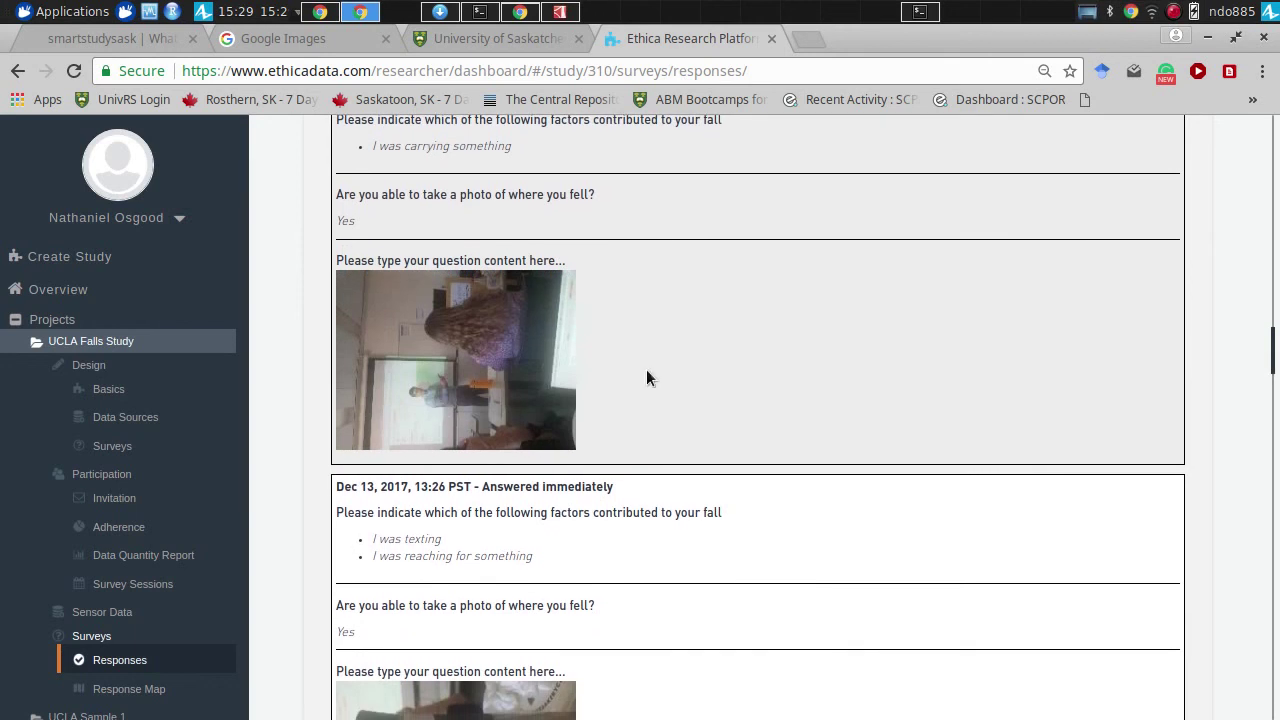
{"action": "left_click_drag", "start_coordinate": [1274, 343], "coordinate": [1150, 116]}
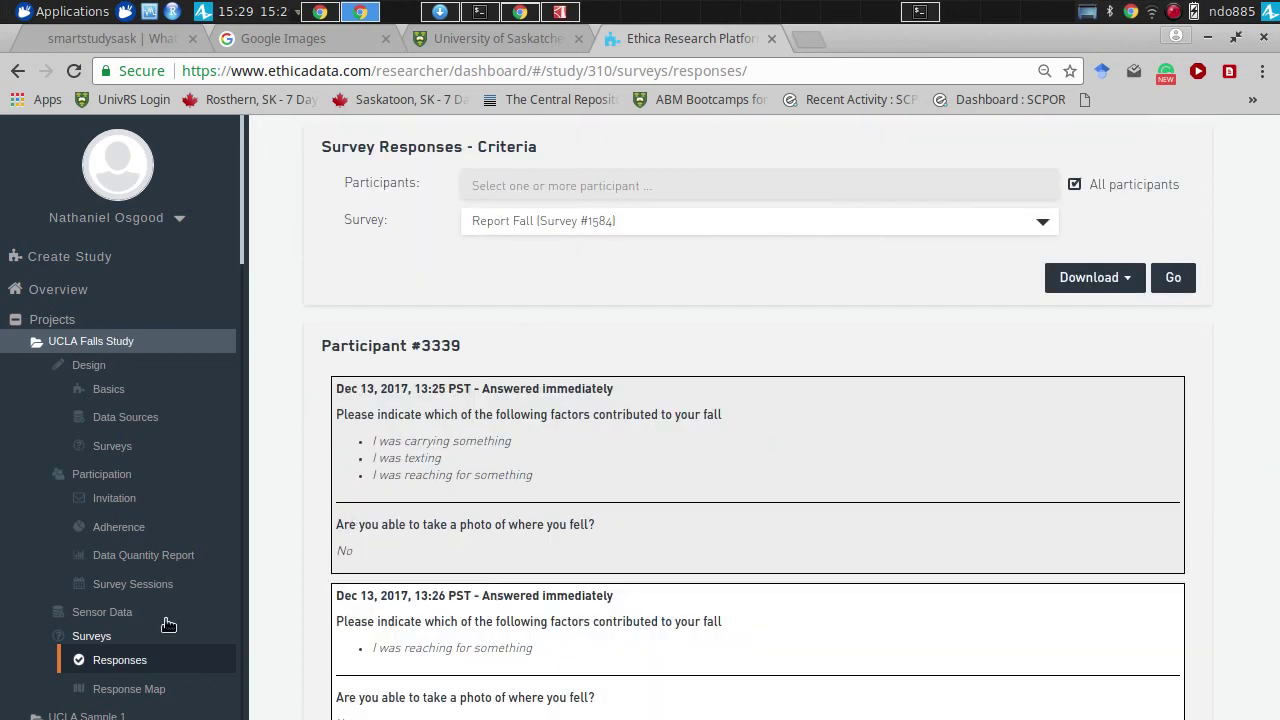
- Map Report Fall (#1584) responses for all participants and dismiss the missing-location notice
{"action": "left_click", "coordinate": [110, 690]}
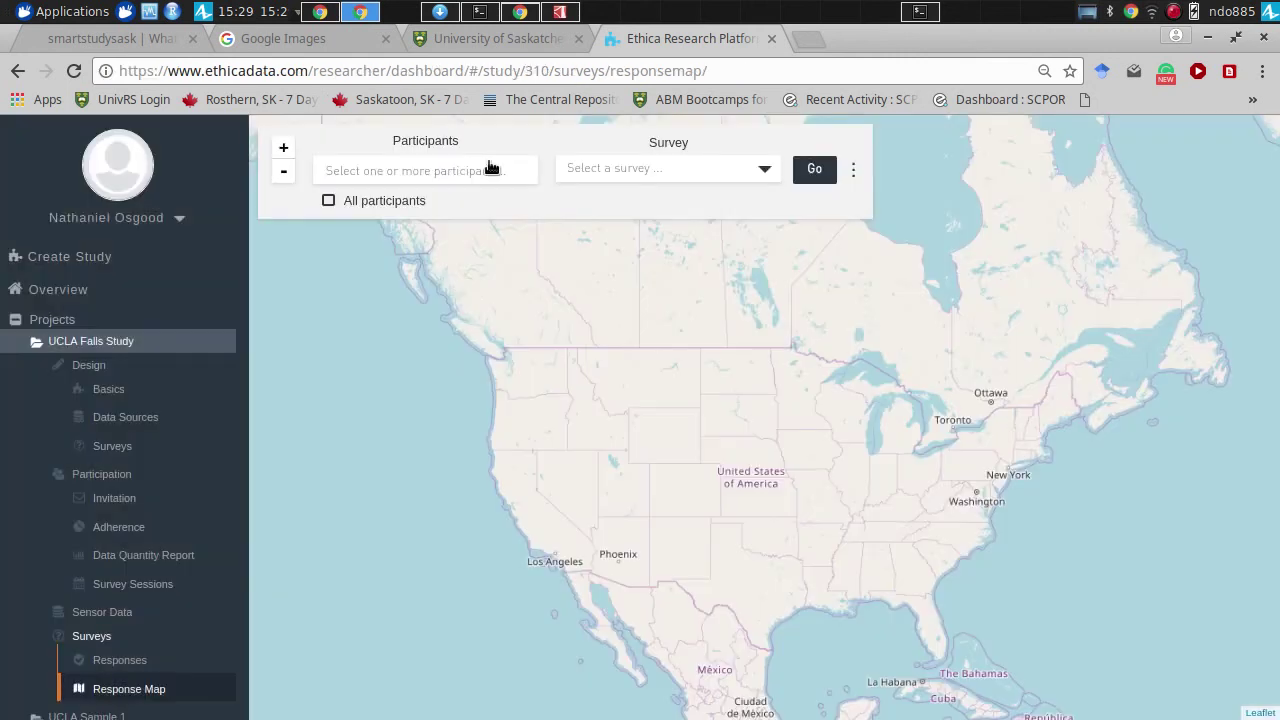
{"action": "left_click", "coordinate": [490, 167]}
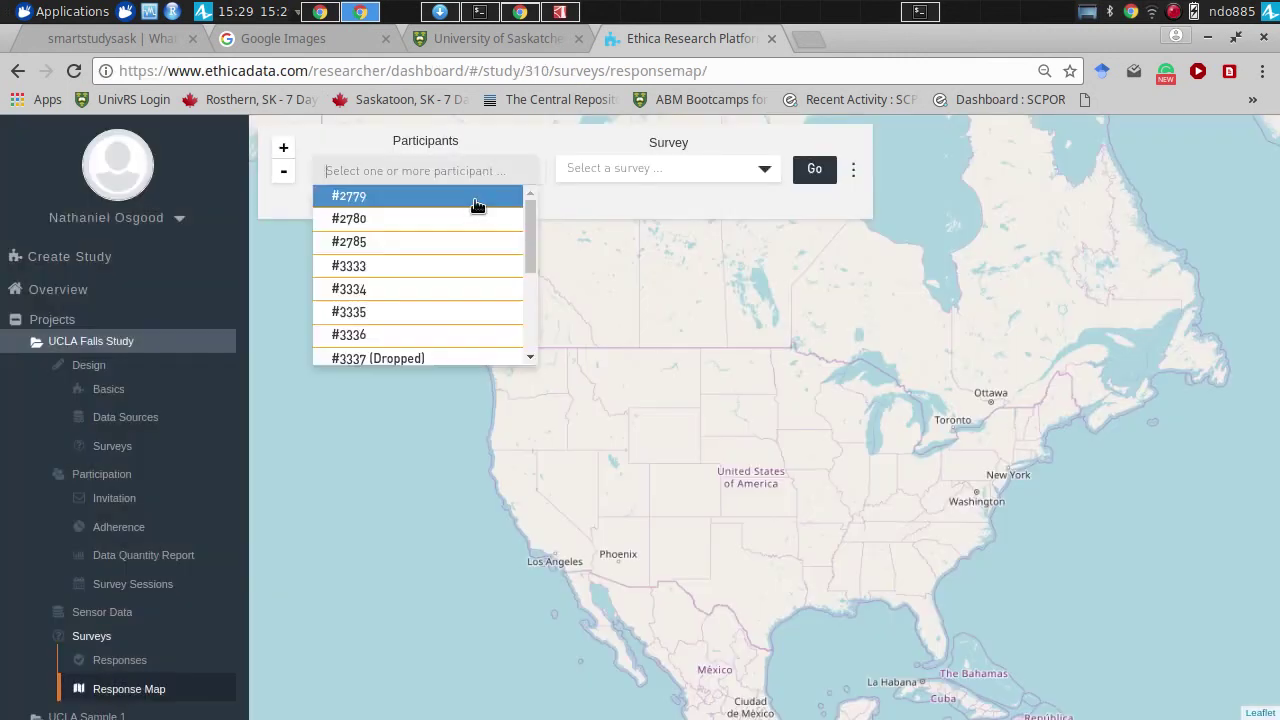
{"action": "left_click", "coordinate": [551, 203]}
{"action": "left_click", "coordinate": [400, 202]}
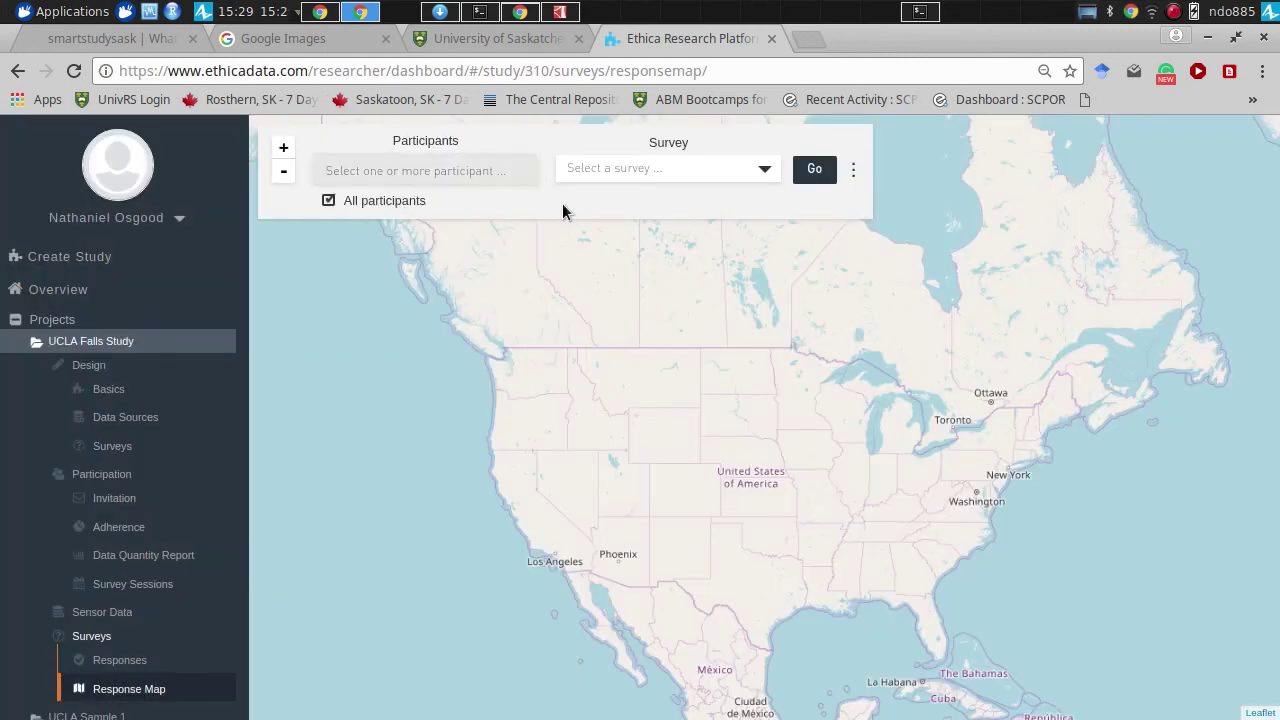
{"action": "left_click", "coordinate": [606, 172]}
{"action": "left_click", "coordinate": [615, 193]}
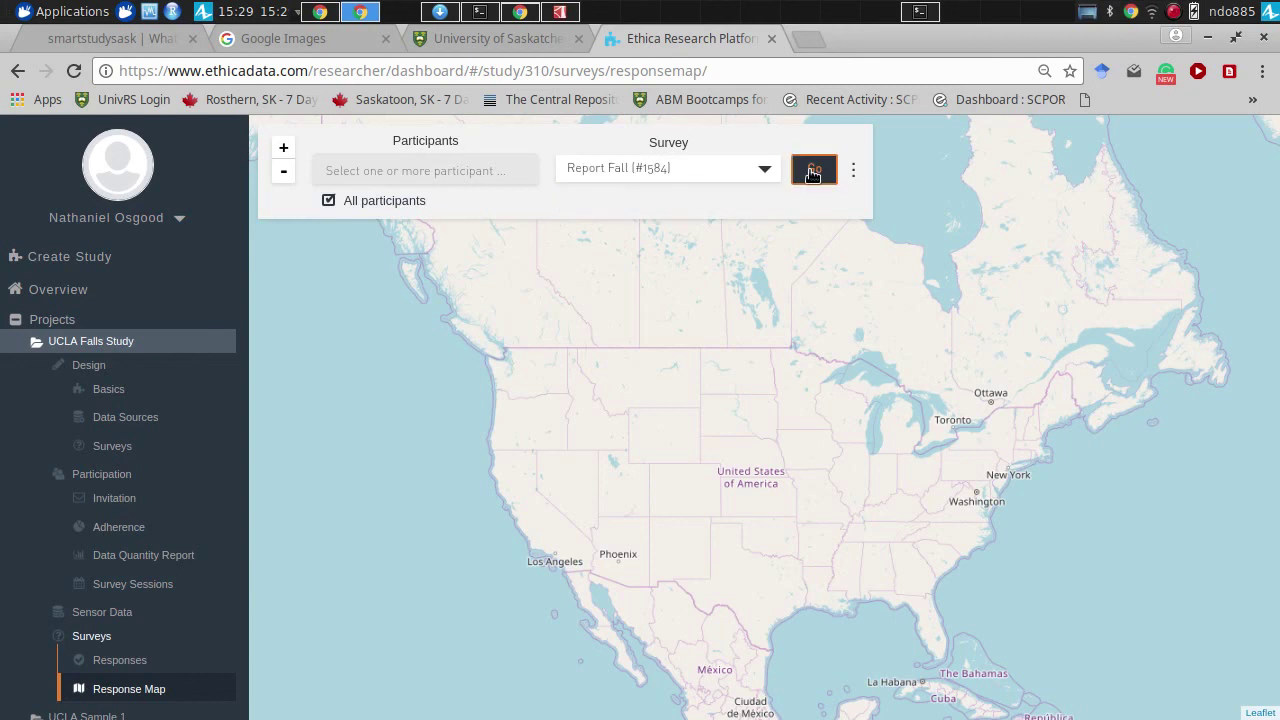
{"action": "left_click", "coordinate": [813, 170]}
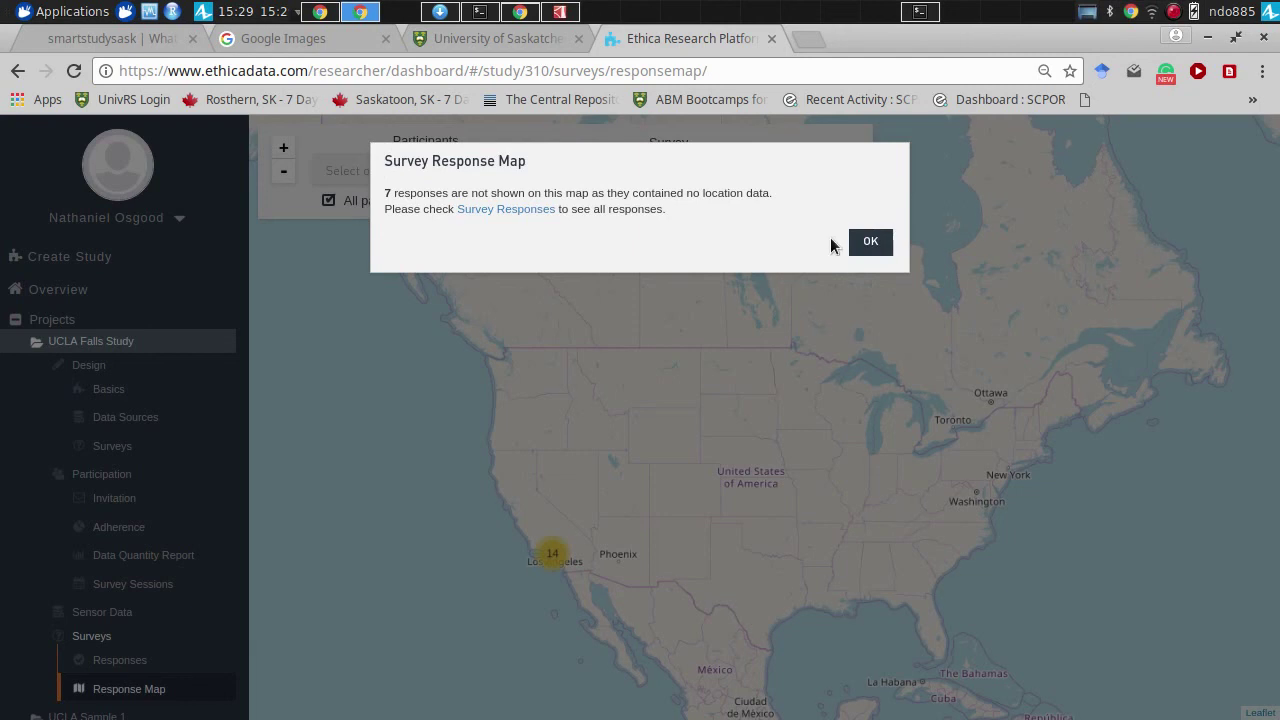
{"action": "left_click", "coordinate": [872, 246]}
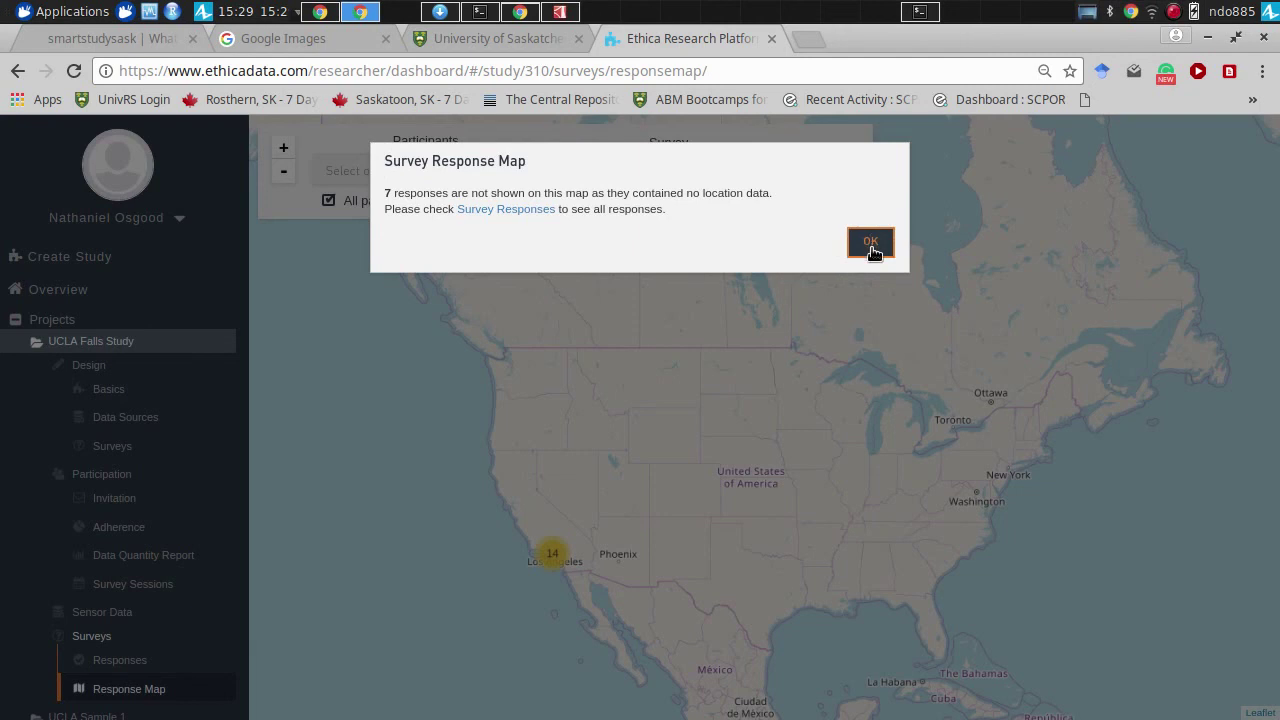
{"action": "left_click", "coordinate": [871, 247]}
- Zoom the map into Los Angeles near Santa Monica and preview one fall response
{"action": "mouse_move", "coordinate": [543, 520]}
{"action": "left_mouse_down"}
{"action": "mouse_move", "coordinate": [614, 395]}
{"action": "mouse_move", "coordinate": [986, 366]}
{"action": "left_mouse_up"}
{"action": "scroll", "coordinate": [614, 395], "scroll_direction": "up", "scroll_amount": 3}
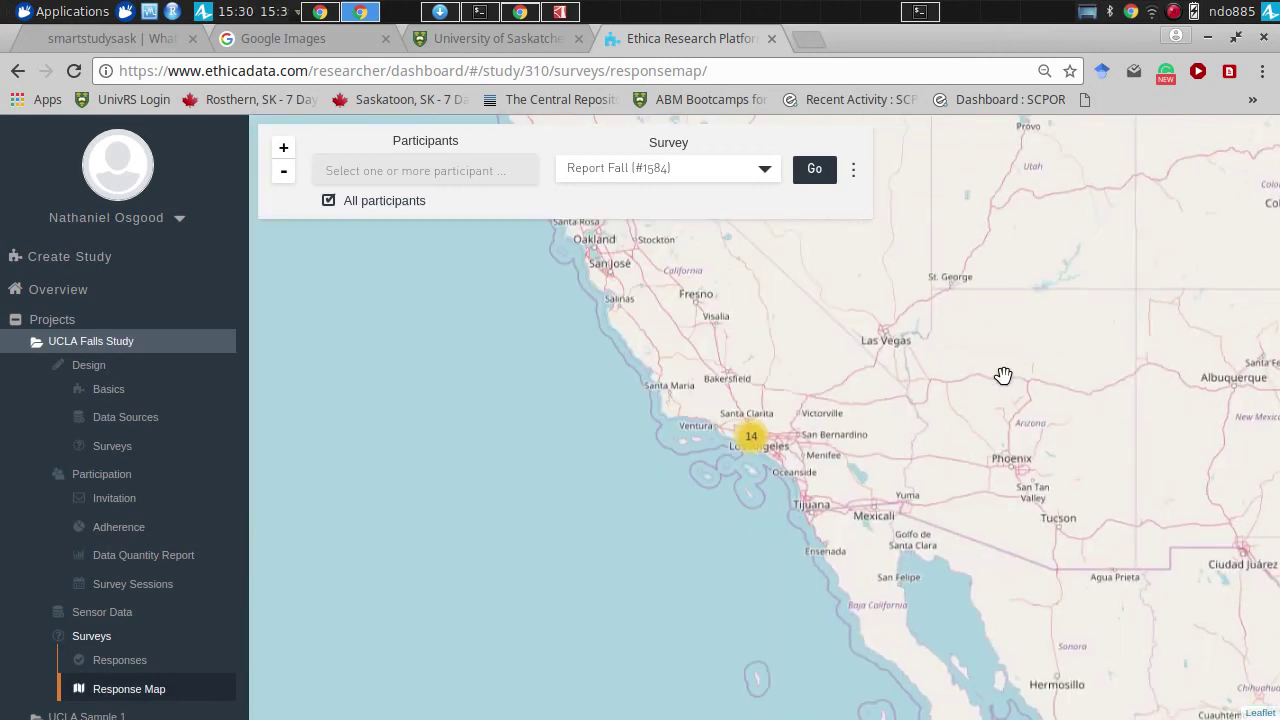
{"action": "scroll", "coordinate": [960, 380], "scroll_direction": "up", "scroll_amount": 3}
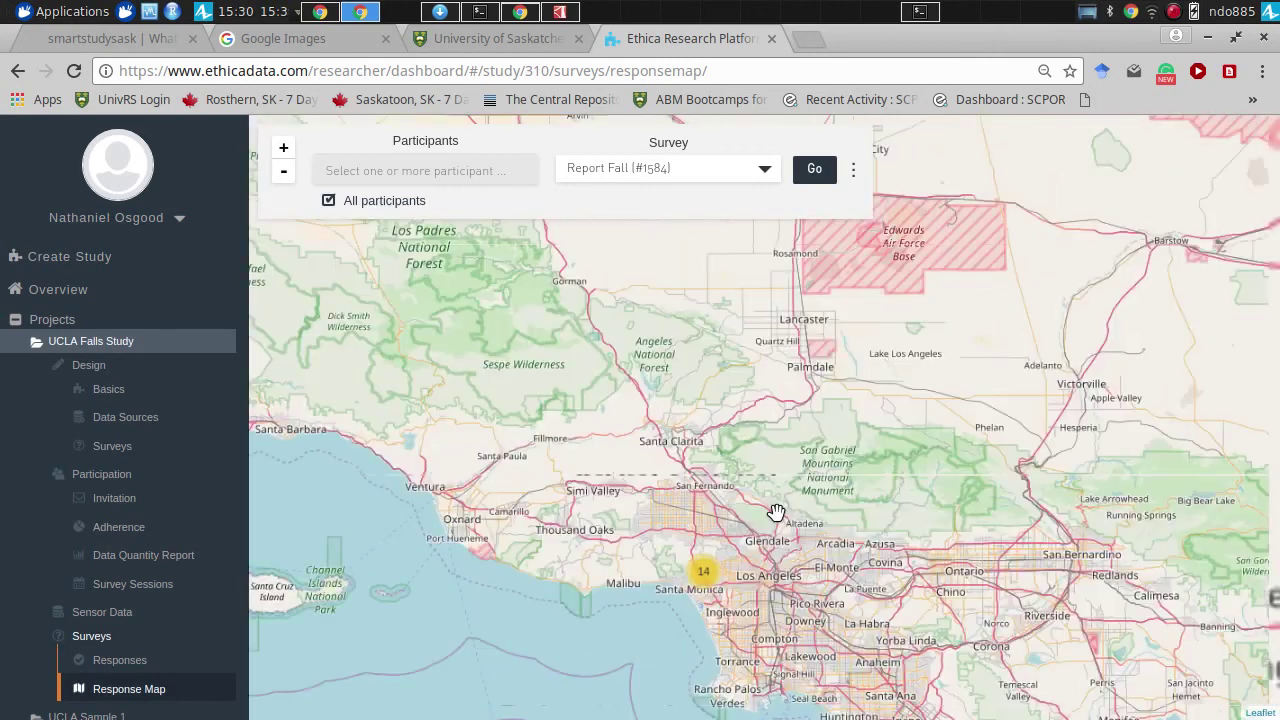
{"action": "scroll", "coordinate": [776, 512], "scroll_direction": "up", "scroll_amount": 1}
{"action": "left_click_drag", "start_coordinate": [729, 634], "coordinate": [714, 655]}
{"action": "scroll", "coordinate": [805, 372], "scroll_direction": "up", "scroll_amount": 2}
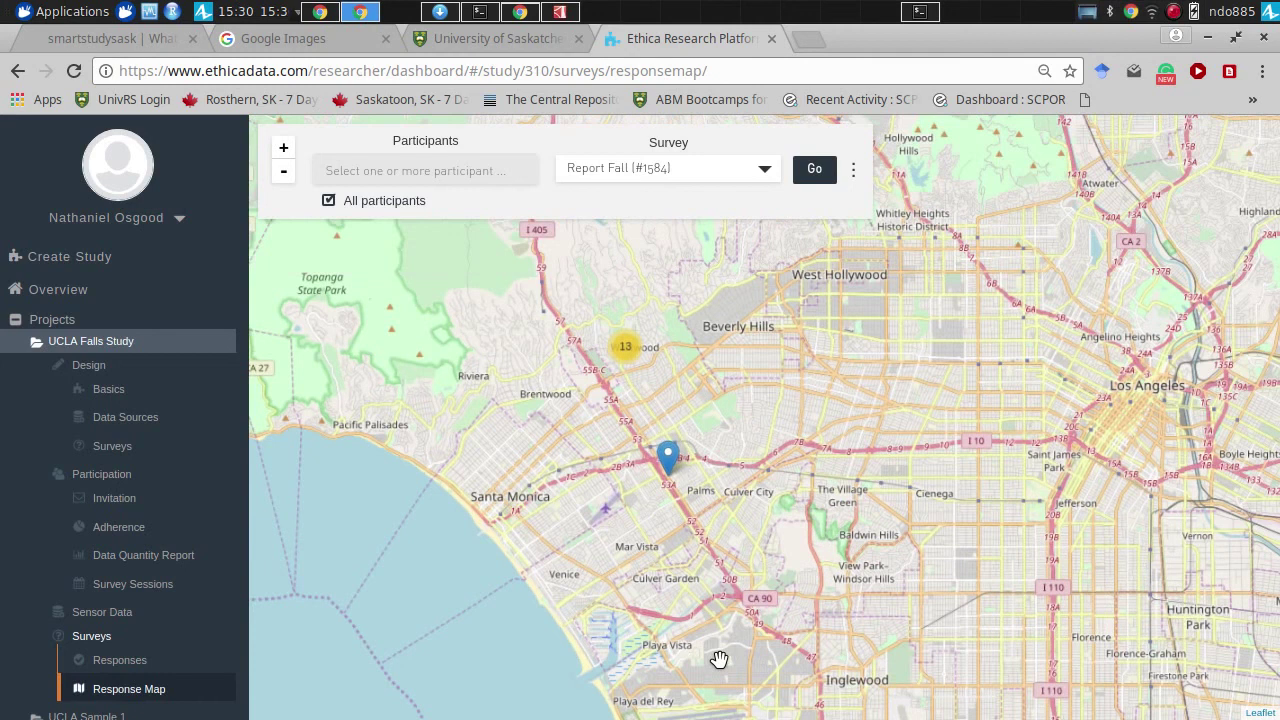
{"action": "scroll", "coordinate": [719, 660], "scroll_direction": "up", "scroll_amount": 2}
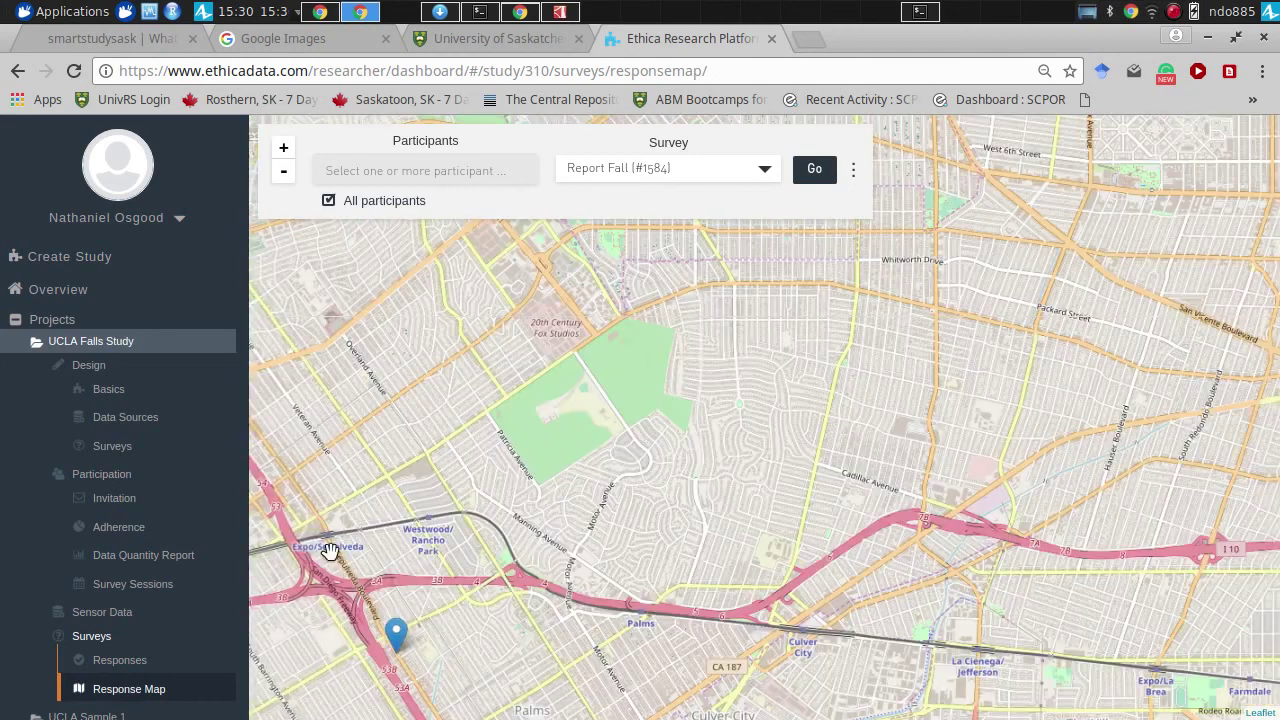
{"action": "left_click", "coordinate": [396, 632]}
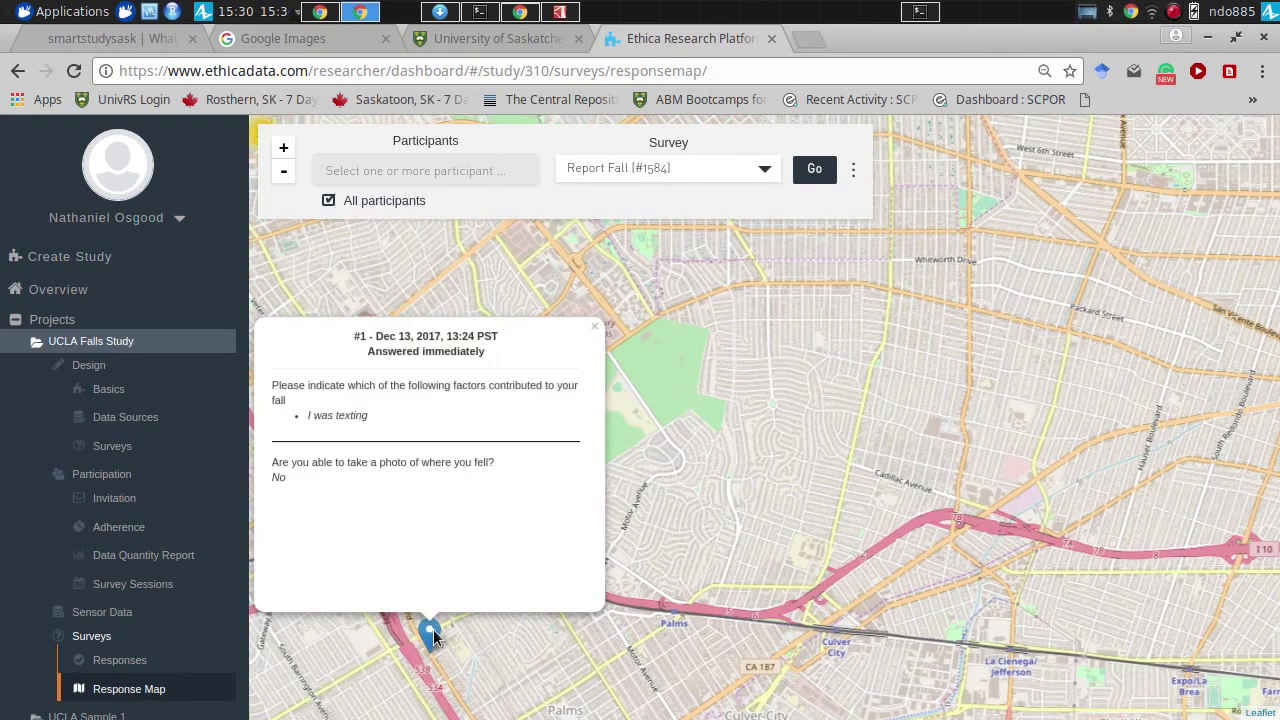
{"action": "left_click", "coordinate": [594, 332]}
- Pan and zoom to the Westwood cluster, centering the UCLA campus group of 9 responses
{"action": "left_click_drag", "start_coordinate": [451, 366], "coordinate": [1017, 417]}
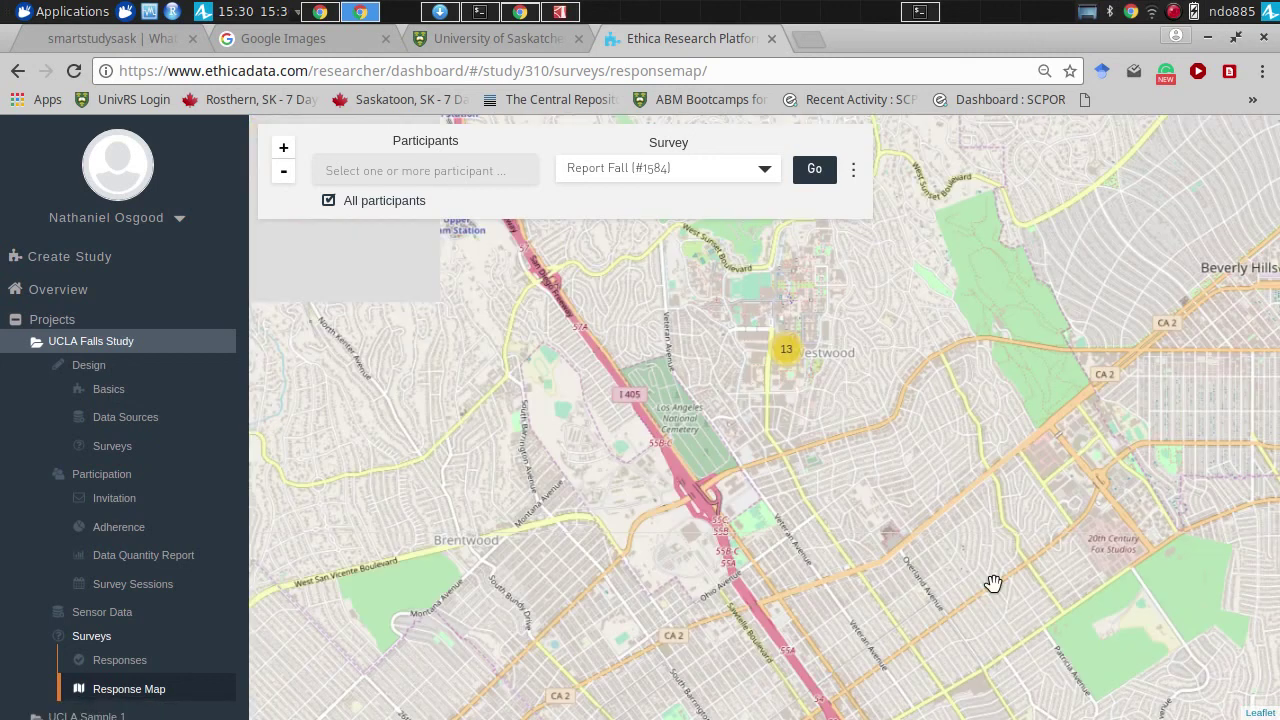
{"action": "left_click_drag", "start_coordinate": [806, 417], "coordinate": [809, 477]}
{"action": "scroll", "coordinate": [809, 477], "scroll_direction": "up", "scroll_amount": 2}
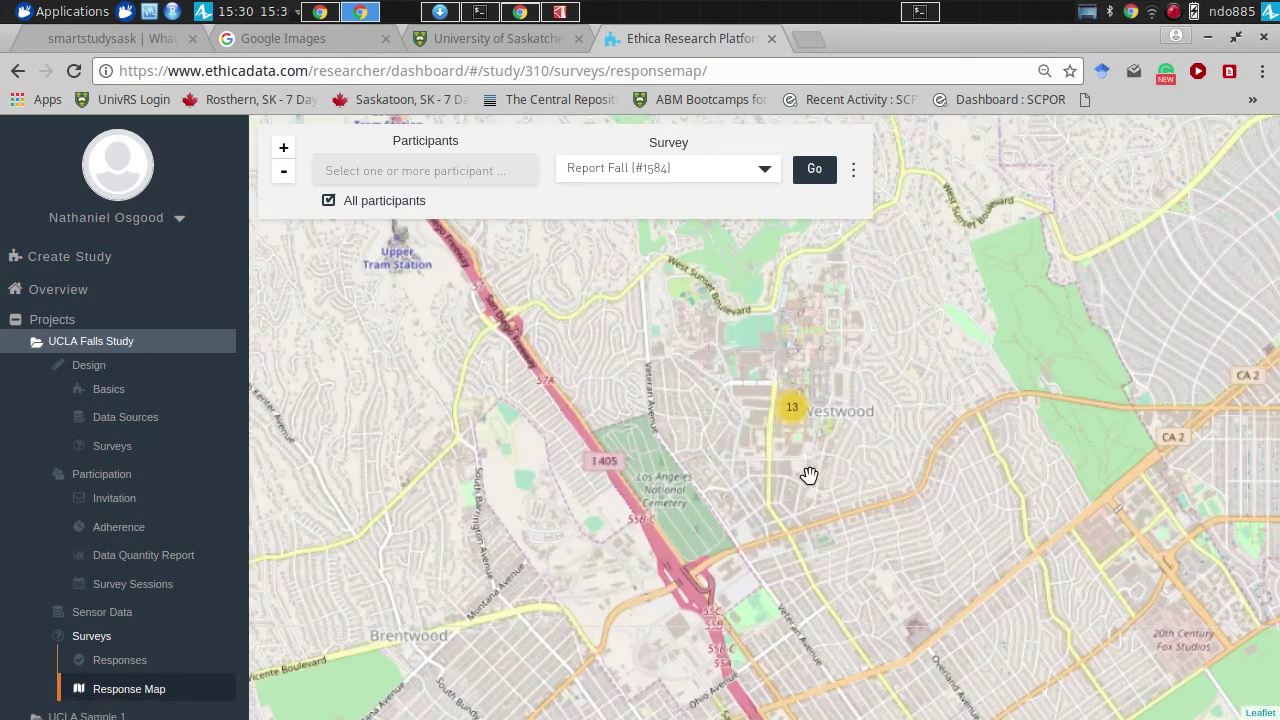
{"action": "scroll", "coordinate": [809, 476], "scroll_direction": "up", "scroll_amount": 2}
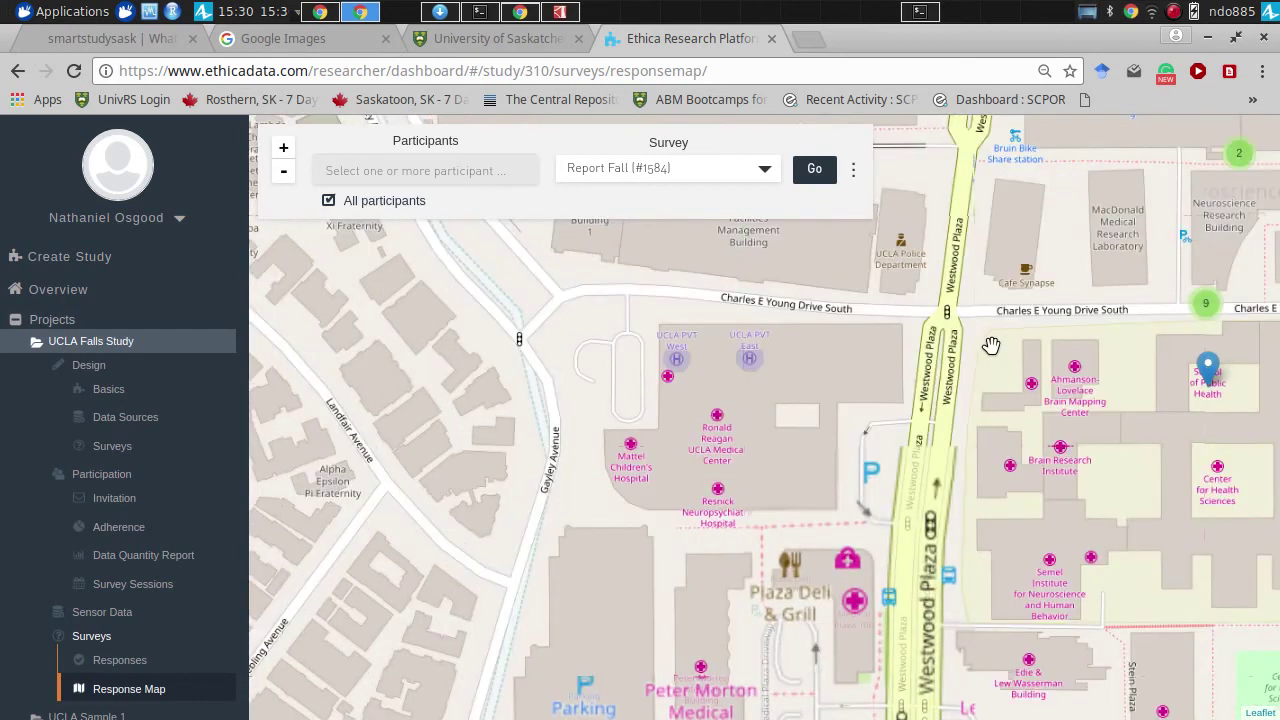
{"action": "left_click_drag", "start_coordinate": [990, 345], "coordinate": [597, 503]}
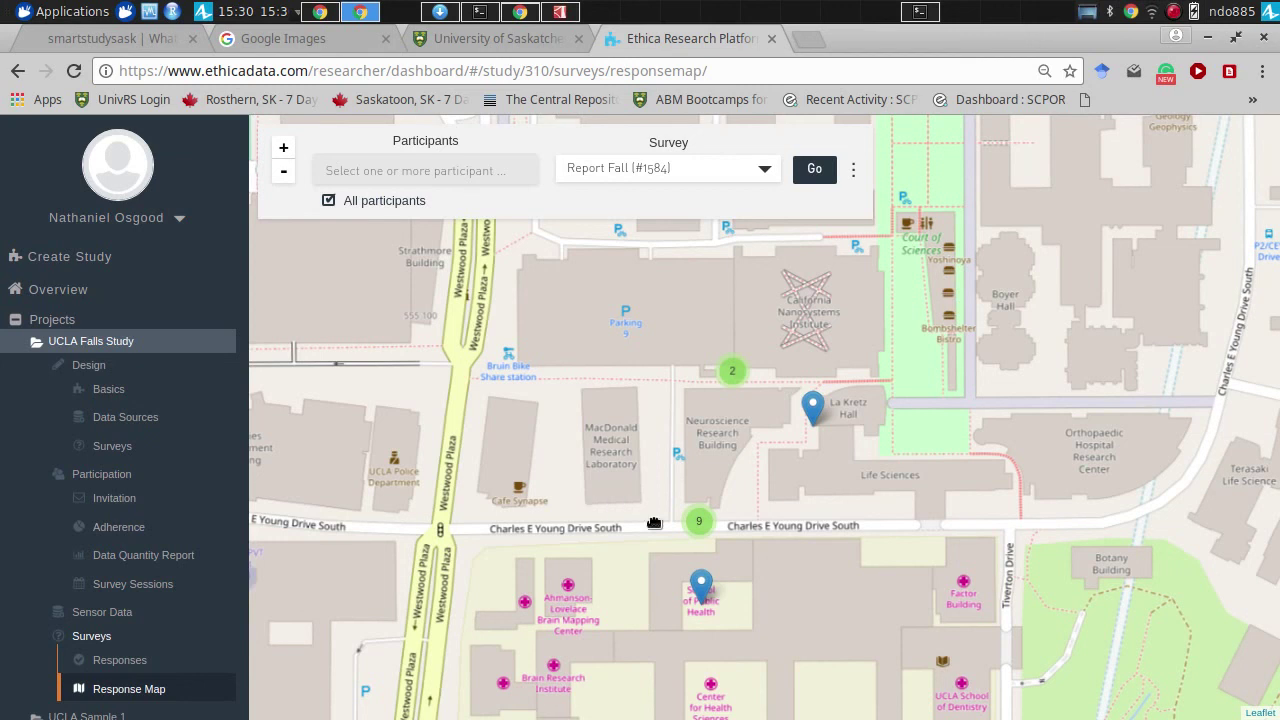
{"action": "left_click_drag", "start_coordinate": [654, 523], "coordinate": [680, 385]}
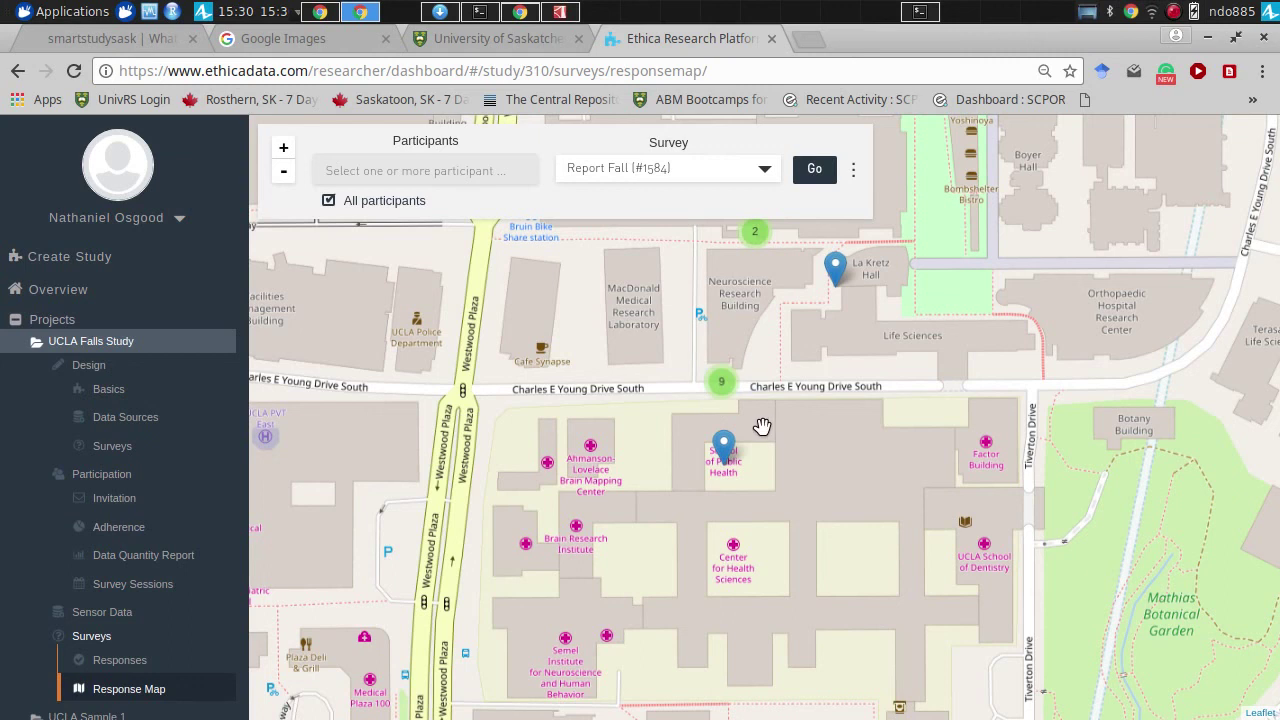
{"action": "left_click_drag", "start_coordinate": [762, 426], "coordinate": [703, 402]}
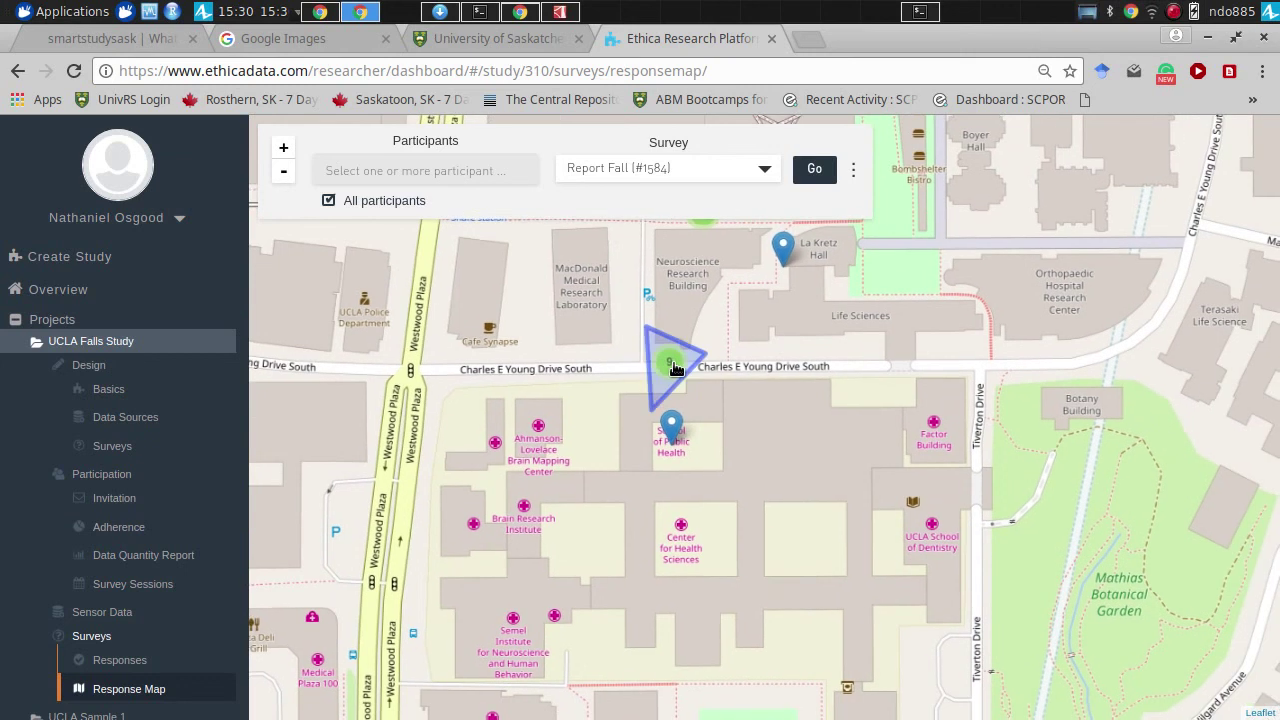
- Inspect fall reports in the cluster of 9 to see the attached photo, then go to Data Sources
{"action": "left_click", "coordinate": [672, 429]}
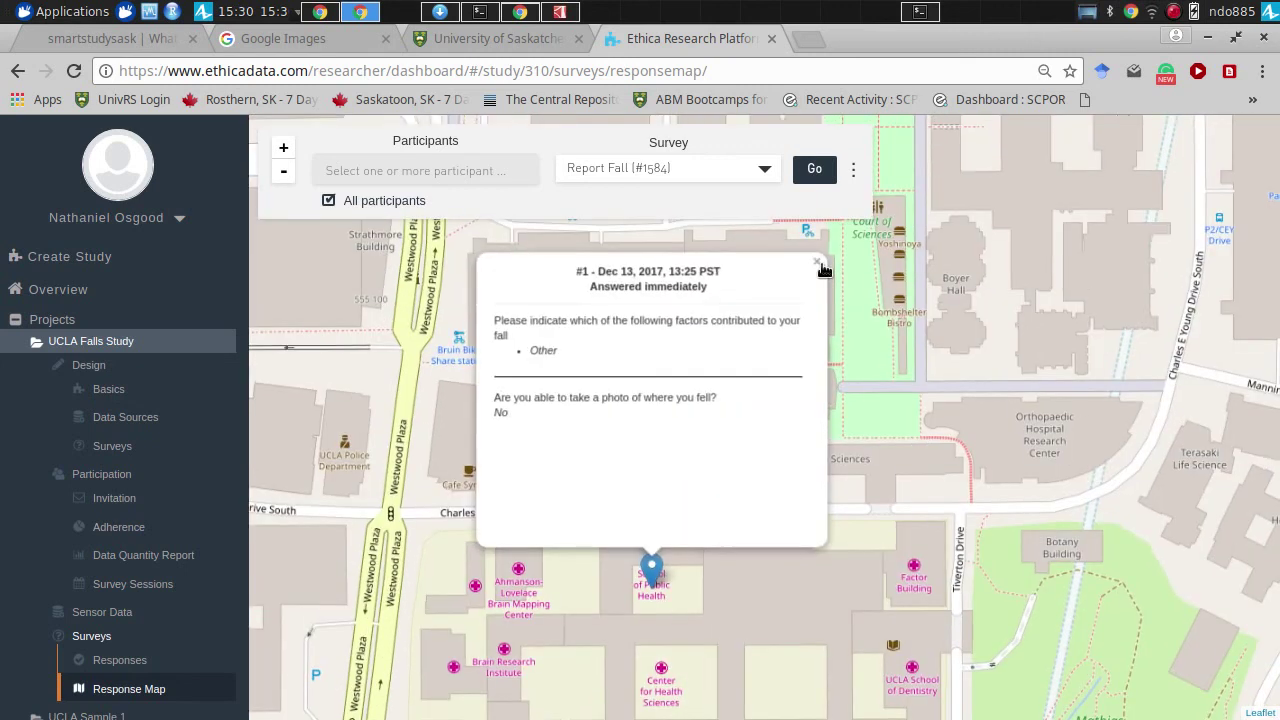
{"action": "left_click", "coordinate": [820, 265]}
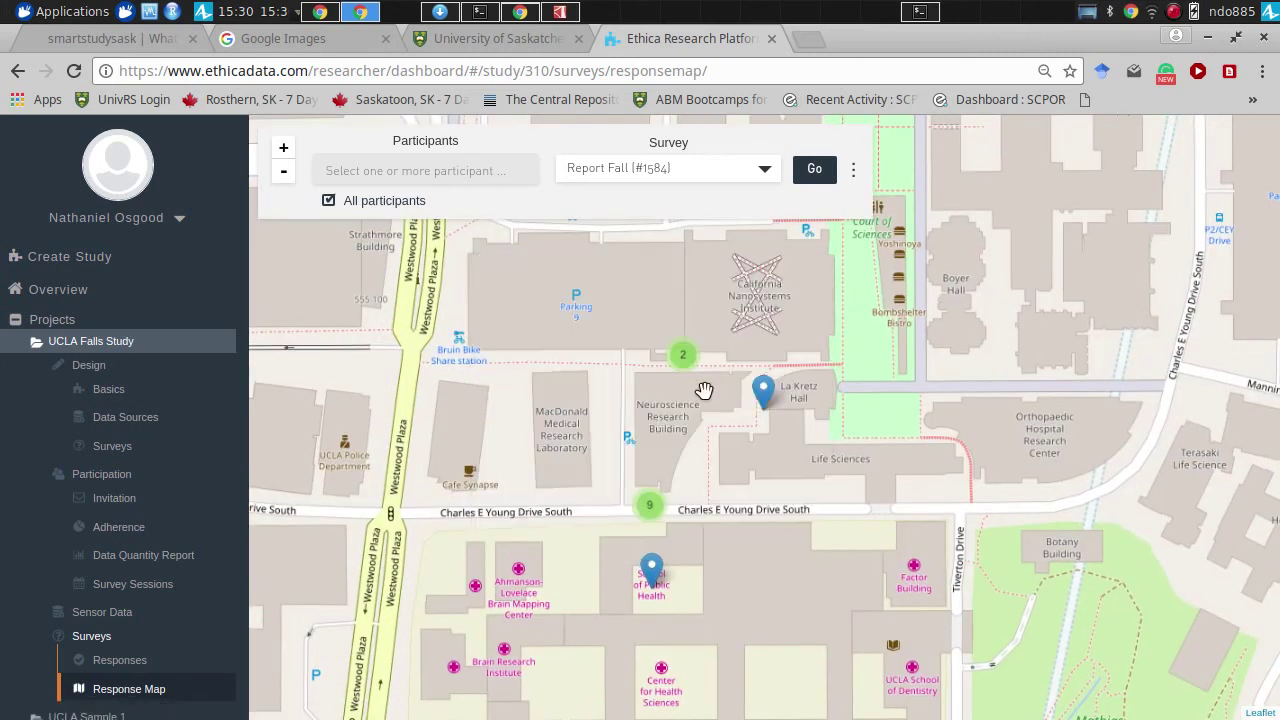
{"action": "left_click", "coordinate": [655, 522]}
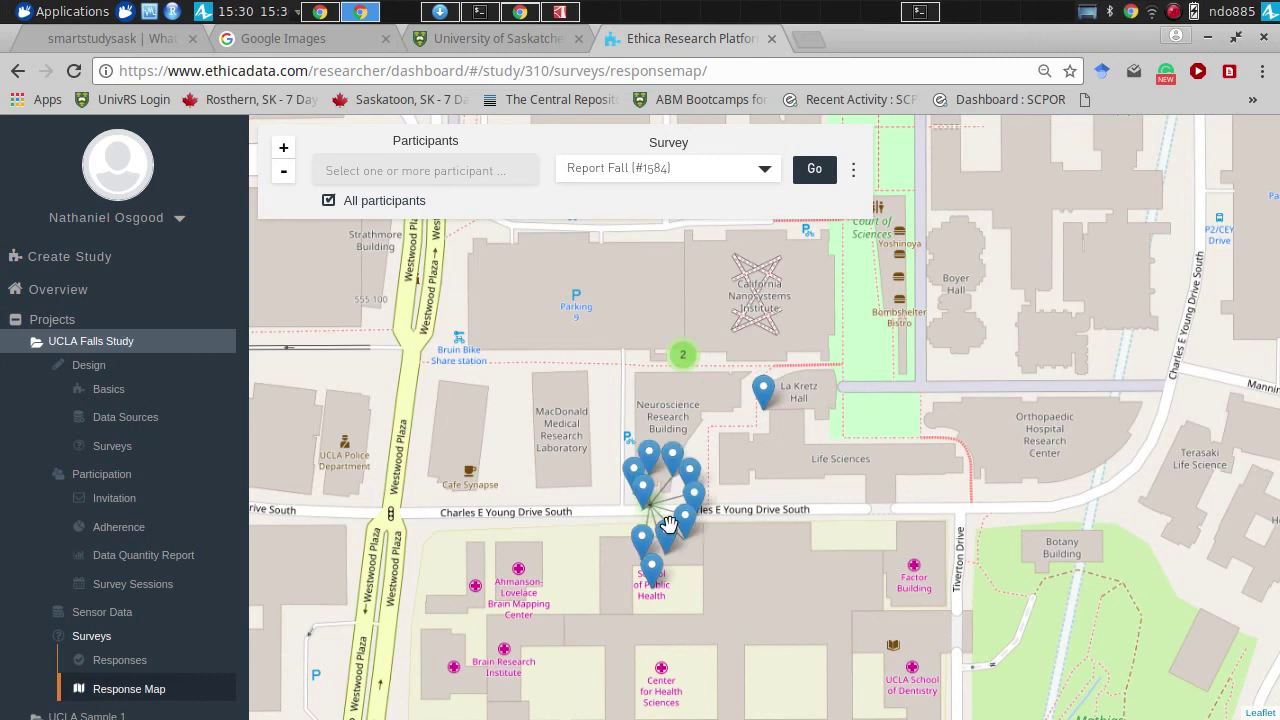
{"action": "left_click", "coordinate": [662, 532]}
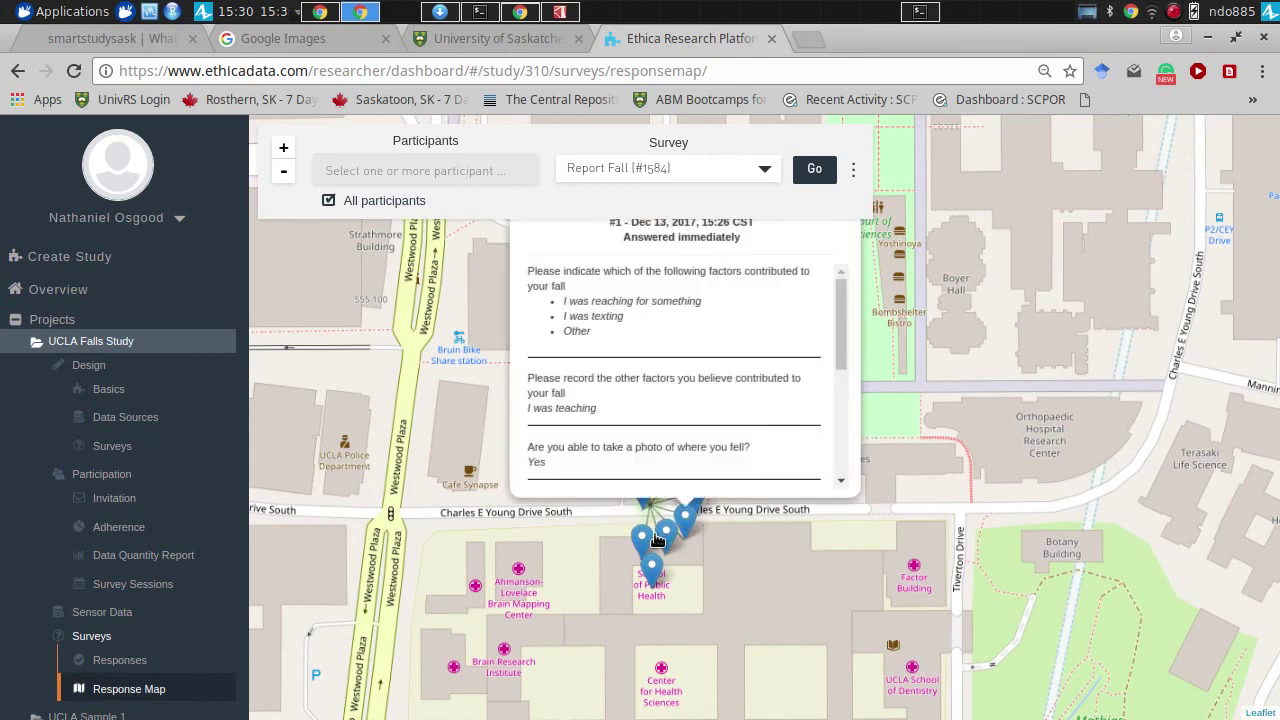
{"action": "left_click", "coordinate": [660, 535]}
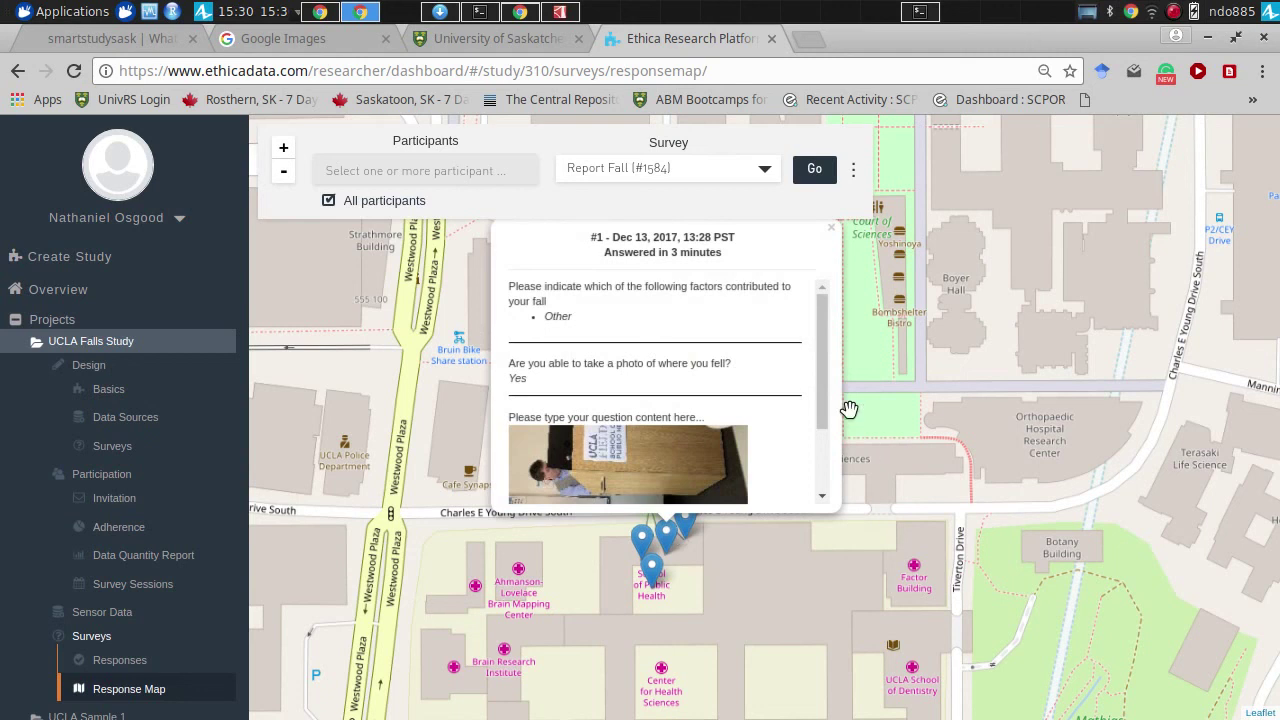
{"action": "left_click_drag", "start_coordinate": [823, 409], "coordinate": [819, 481]}
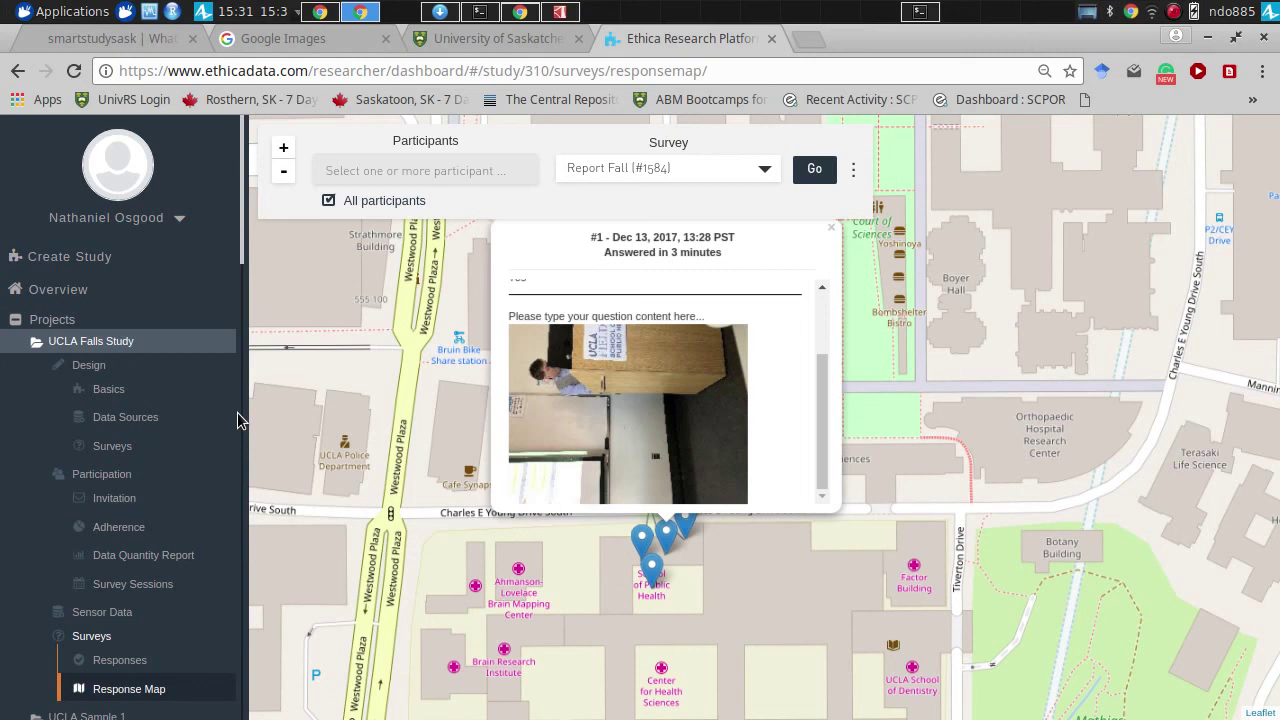
{"action": "left_click", "coordinate": [125, 417]}
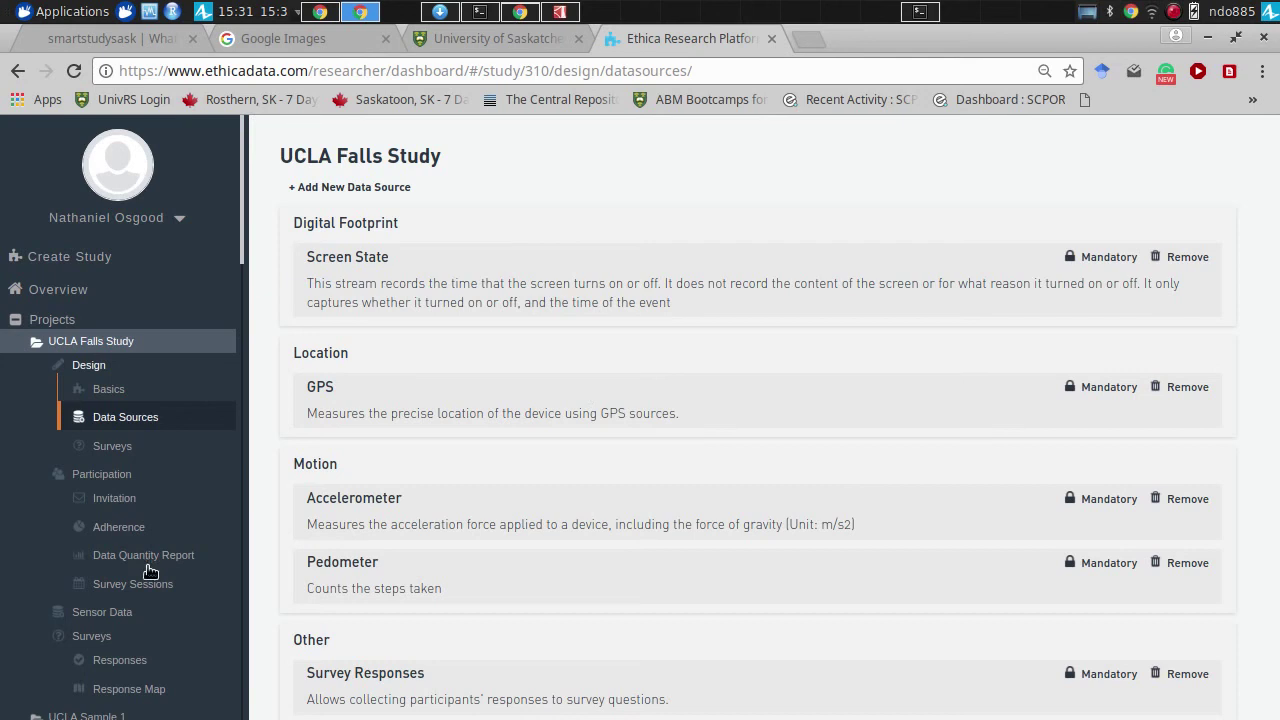
- Go to Sensor Data > Raw Data Download for the study
{"action": "left_click", "coordinate": [126, 614]}
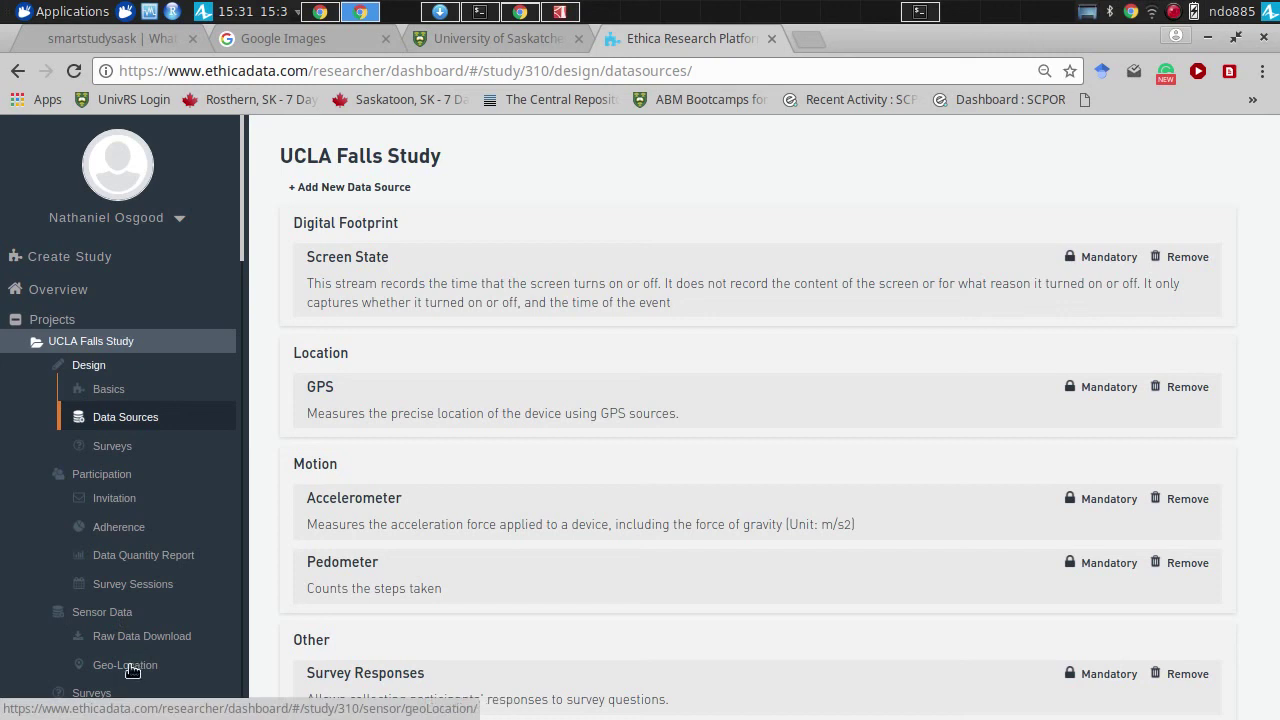
{"action": "left_click", "coordinate": [150, 637]}
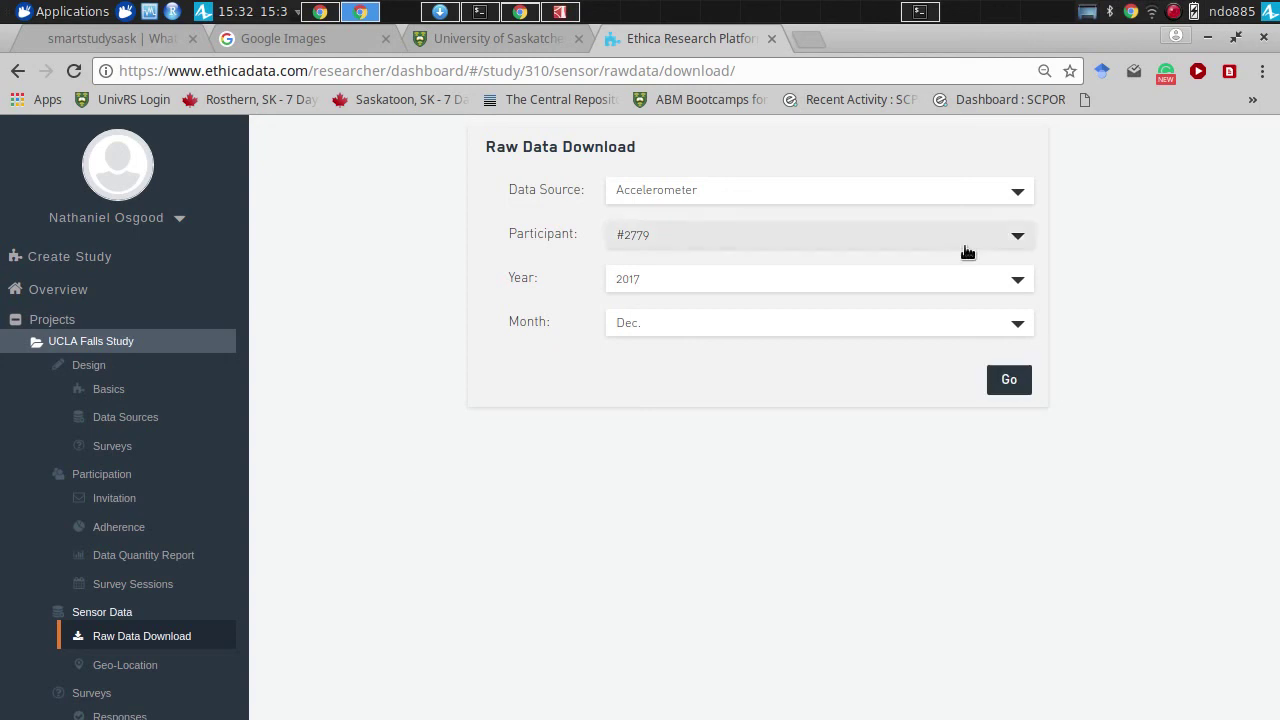
- Switch the data source to GPS for December 2017 and download the 14 records as a zip
{"action": "left_click", "coordinate": [967, 193]}
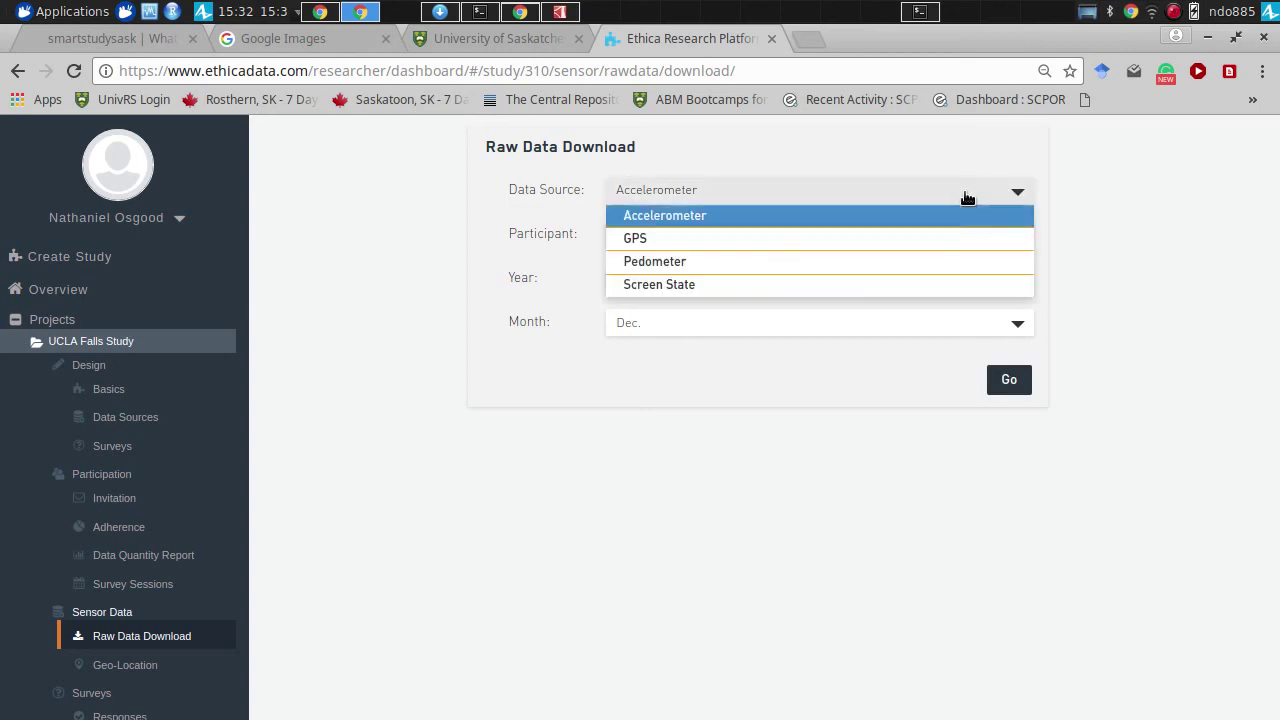
{"action": "left_click", "coordinate": [943, 238]}
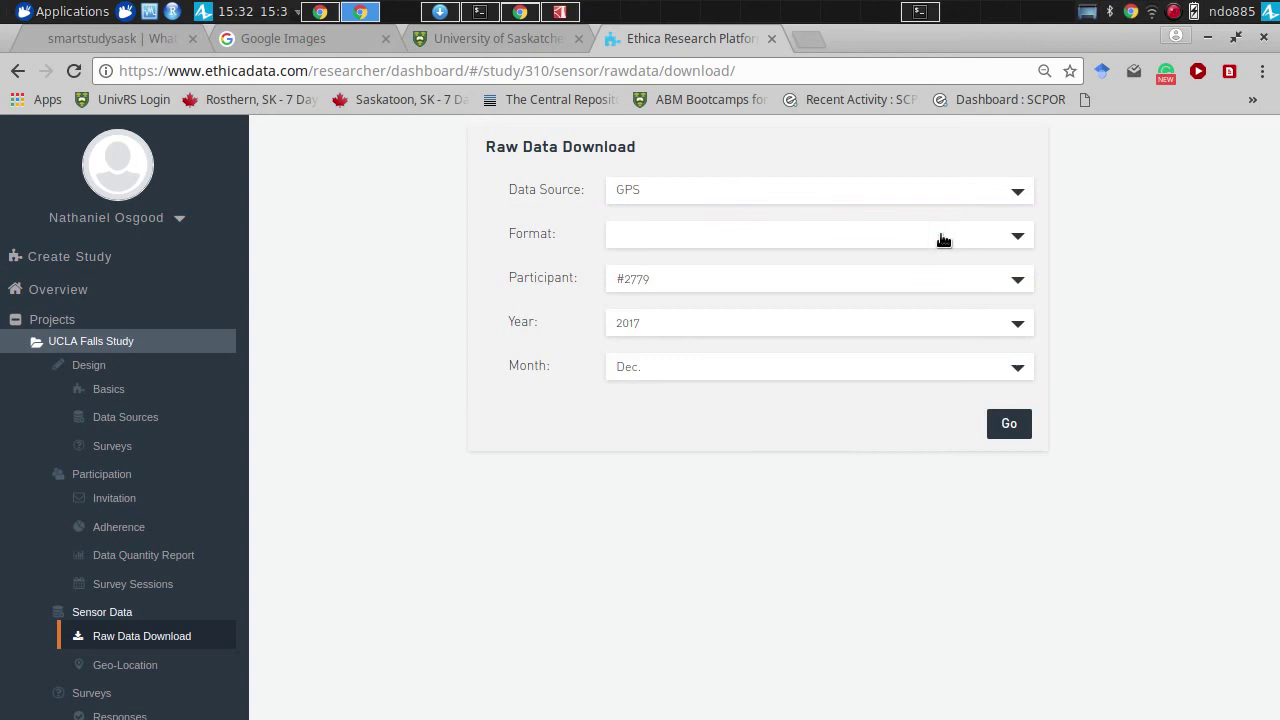
{"action": "left_click", "coordinate": [1005, 427]}
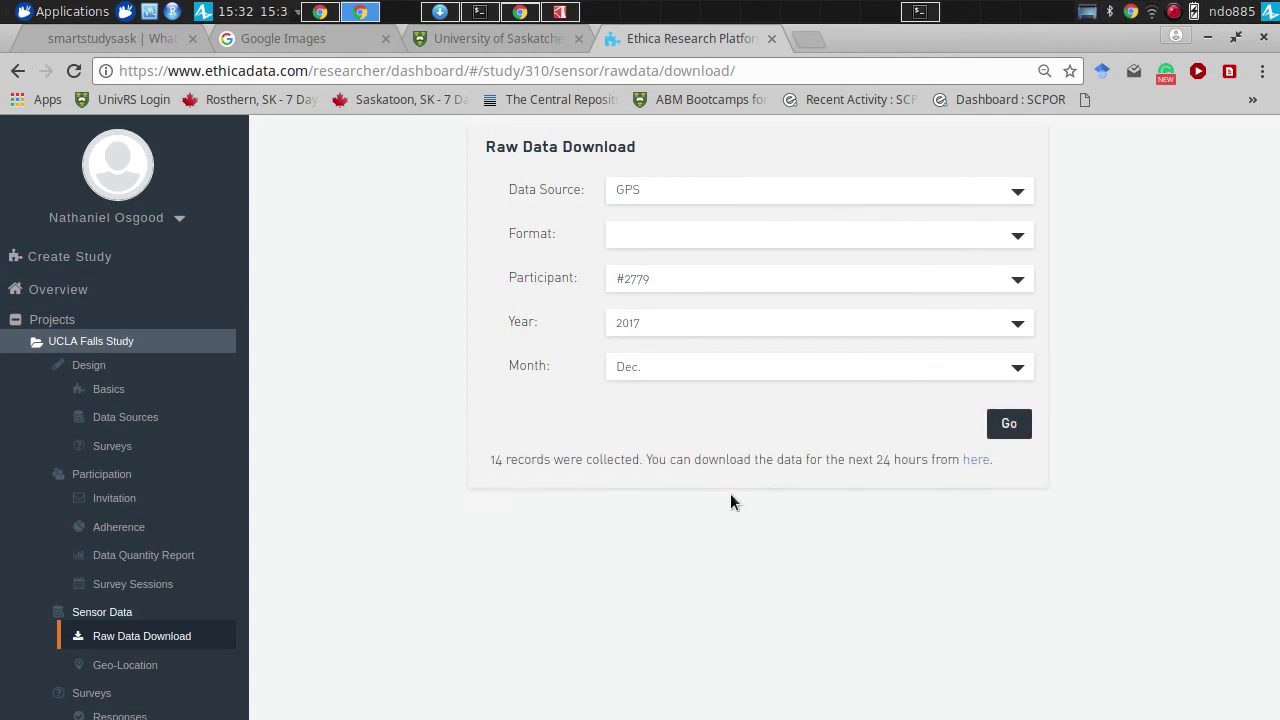
{"action": "left_click", "coordinate": [970, 465]}
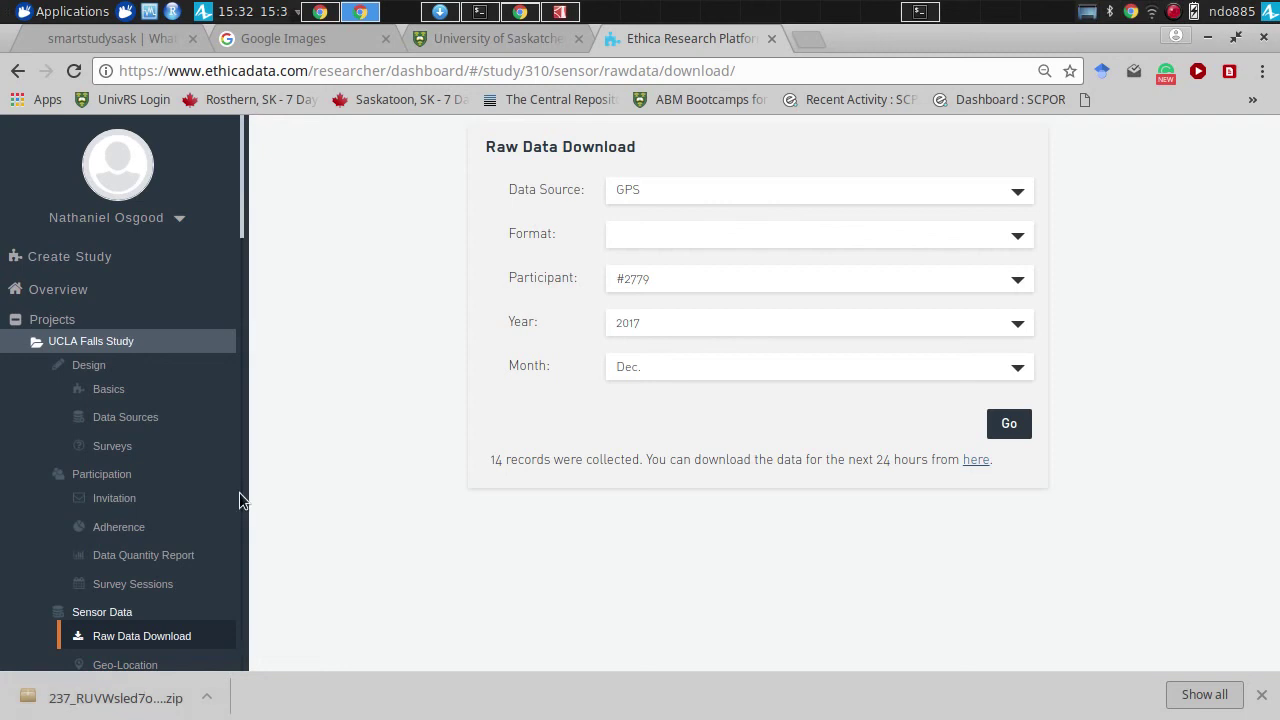
{"action": "left_click_drag", "start_coordinate": [242, 244], "coordinate": [243, 337]}
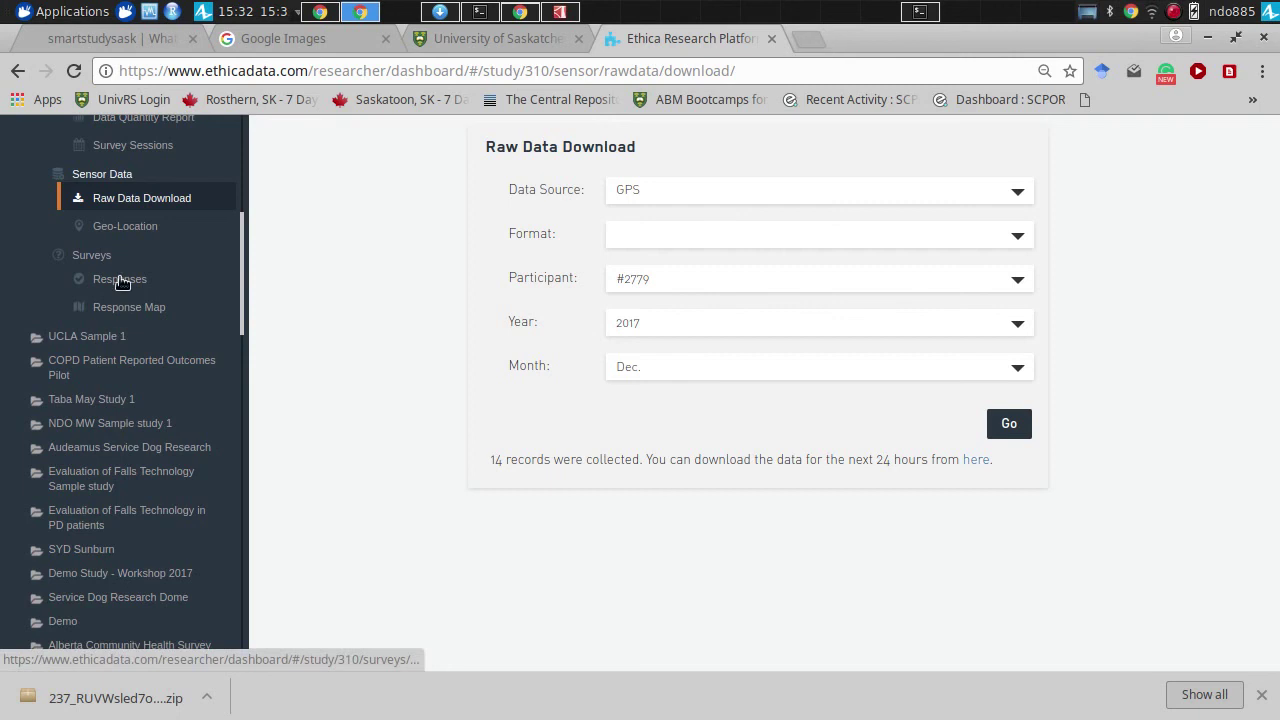
- Download all participants' Report Fall (Survey #1584) responses as CSV
{"action": "left_click", "coordinate": [117, 280]}
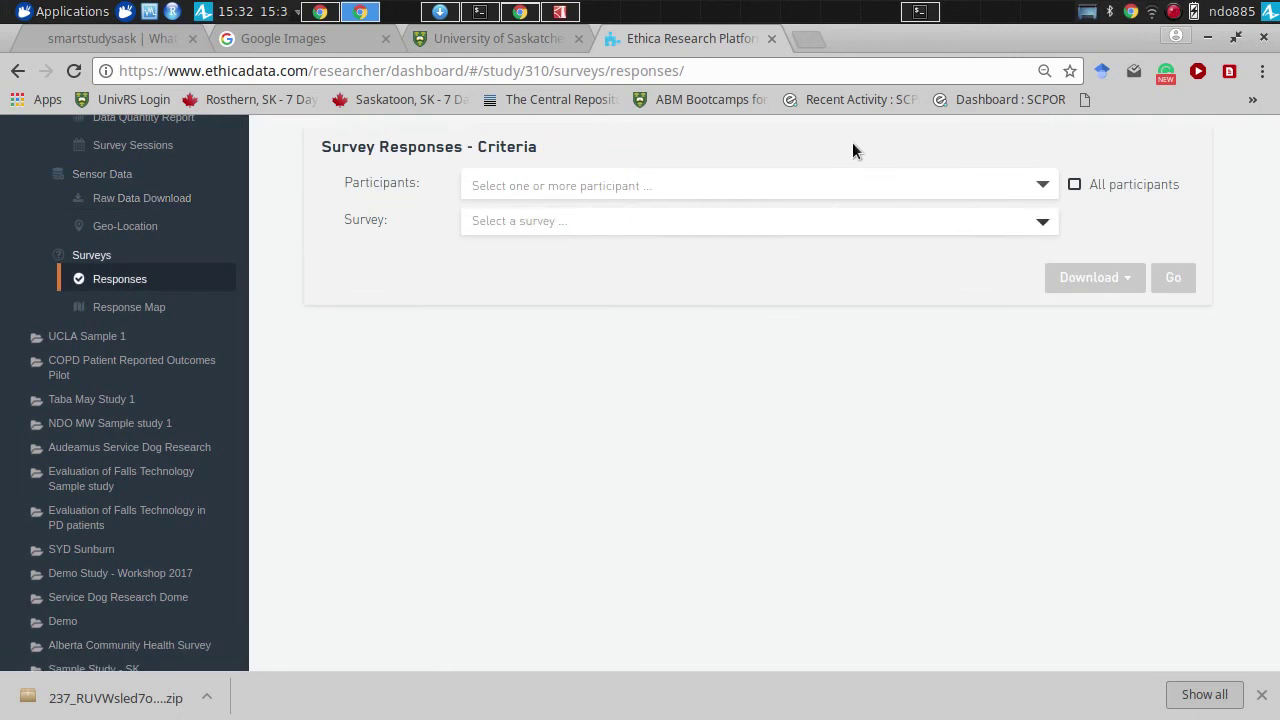
{"action": "left_click", "coordinate": [849, 188]}
{"action": "left_click", "coordinate": [1075, 185]}
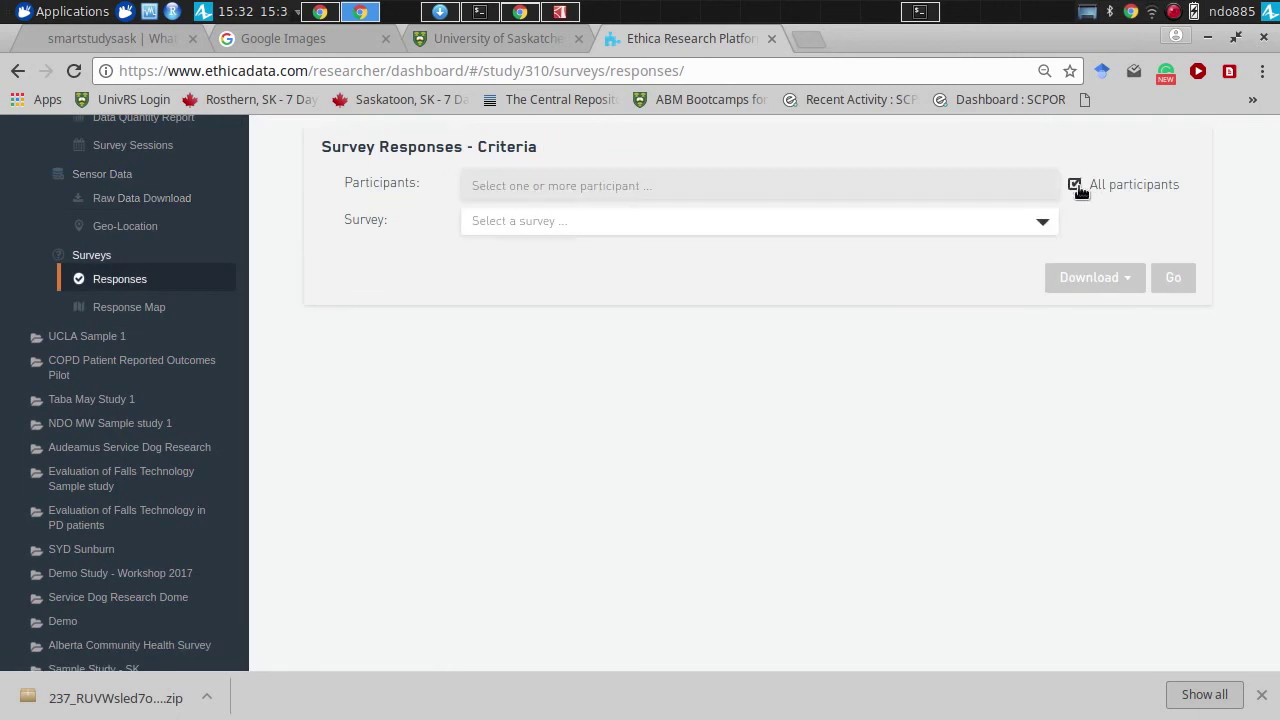
{"action": "left_click", "coordinate": [946, 228]}
{"action": "left_click", "coordinate": [908, 247]}
{"action": "left_click", "coordinate": [1089, 277]}
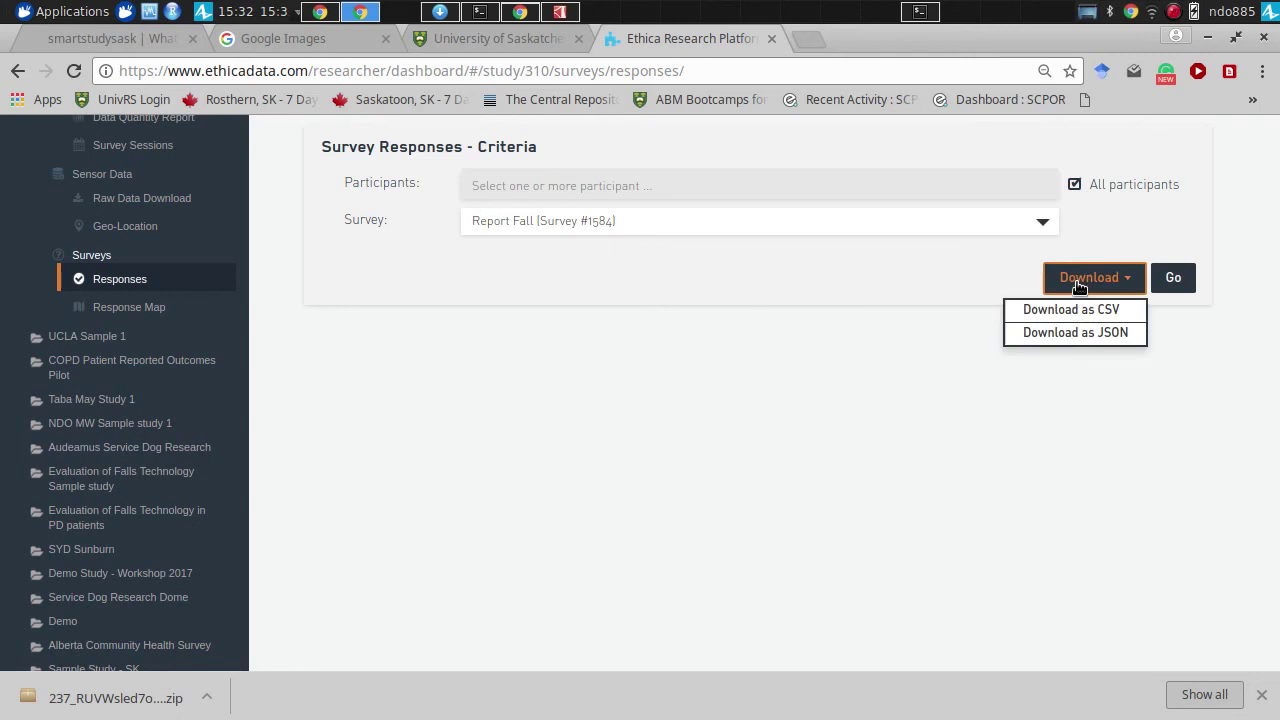
{"action": "left_click", "coordinate": [1076, 307]}
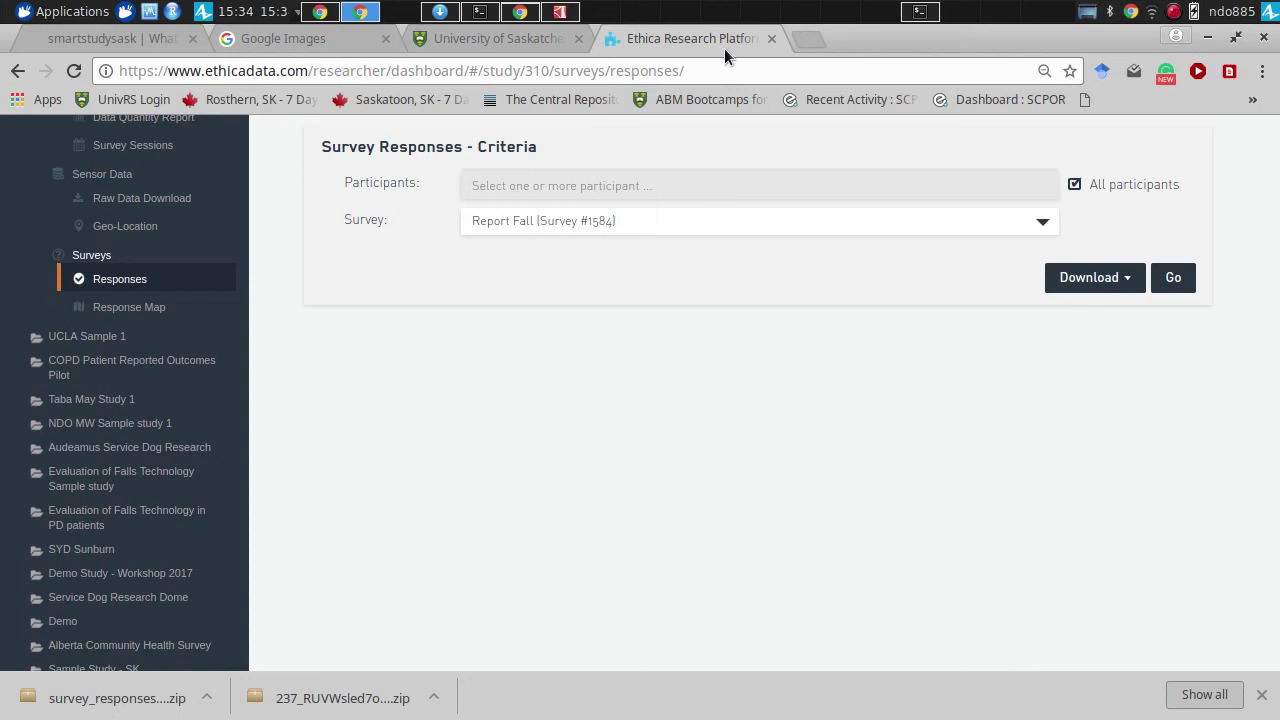
- Return to the Ethica window and open the study's Basics page
{"action": "key", "text": "ctrl+1"}
{"action": "key", "text": "alt+Tab"}
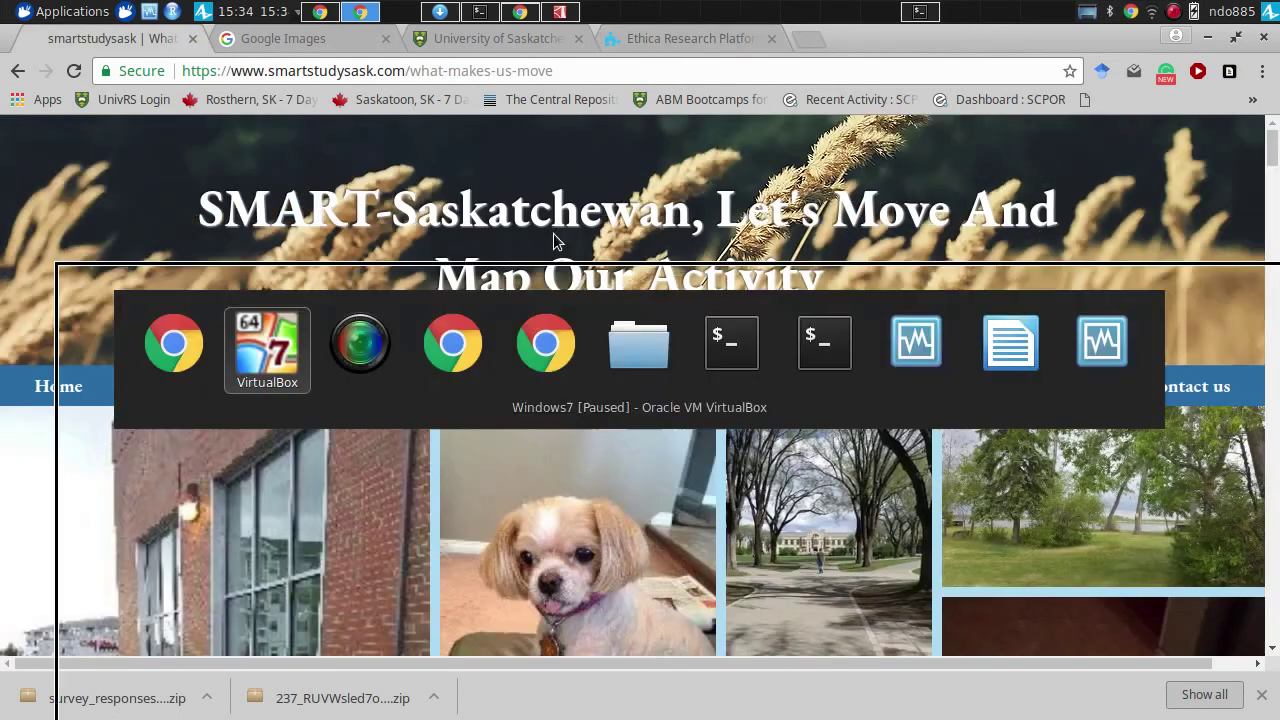
{"action": "key", "text": "alt+Tab"}
{"action": "key", "text": "ctrl+4"}
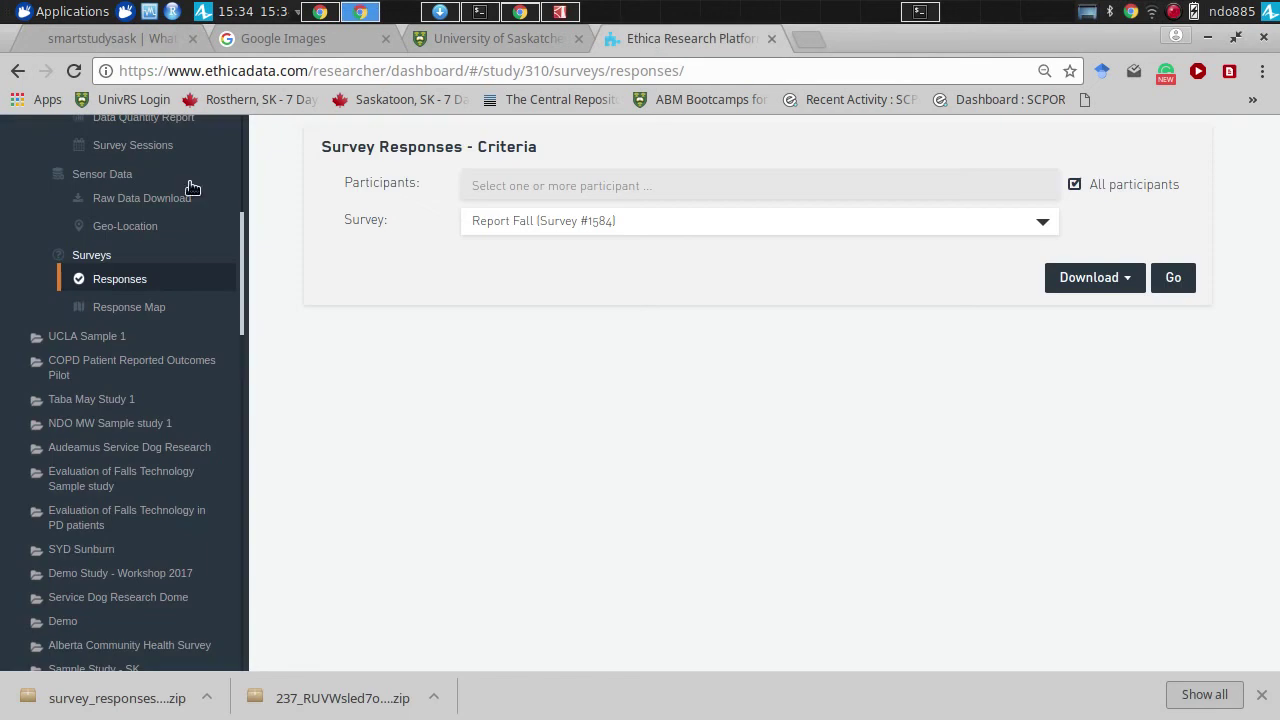
{"action": "scroll", "coordinate": [246, 150], "scroll_direction": "up", "scroll_amount": 3}
{"action": "scroll", "coordinate": [246, 150], "scroll_direction": "up", "scroll_amount": 2}
{"action": "scroll", "coordinate": [108, 220], "scroll_direction": "down", "scroll_amount": 1}
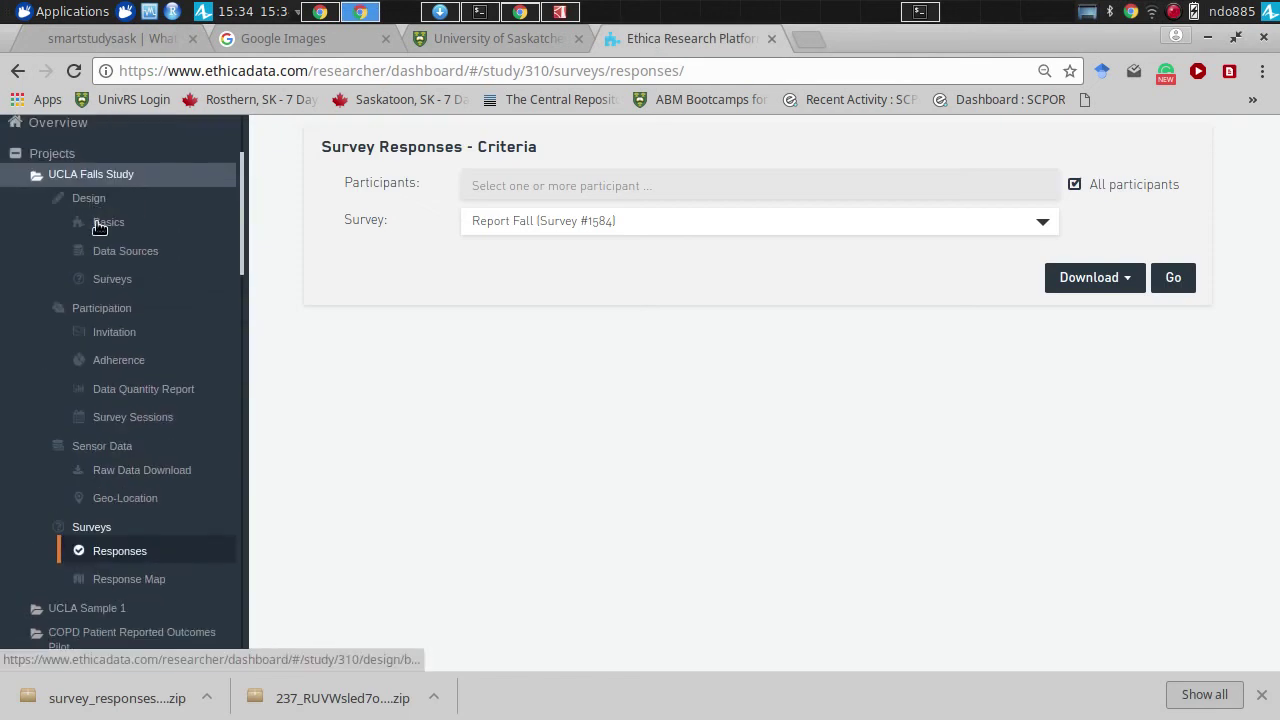
{"action": "left_click", "coordinate": [105, 223]}
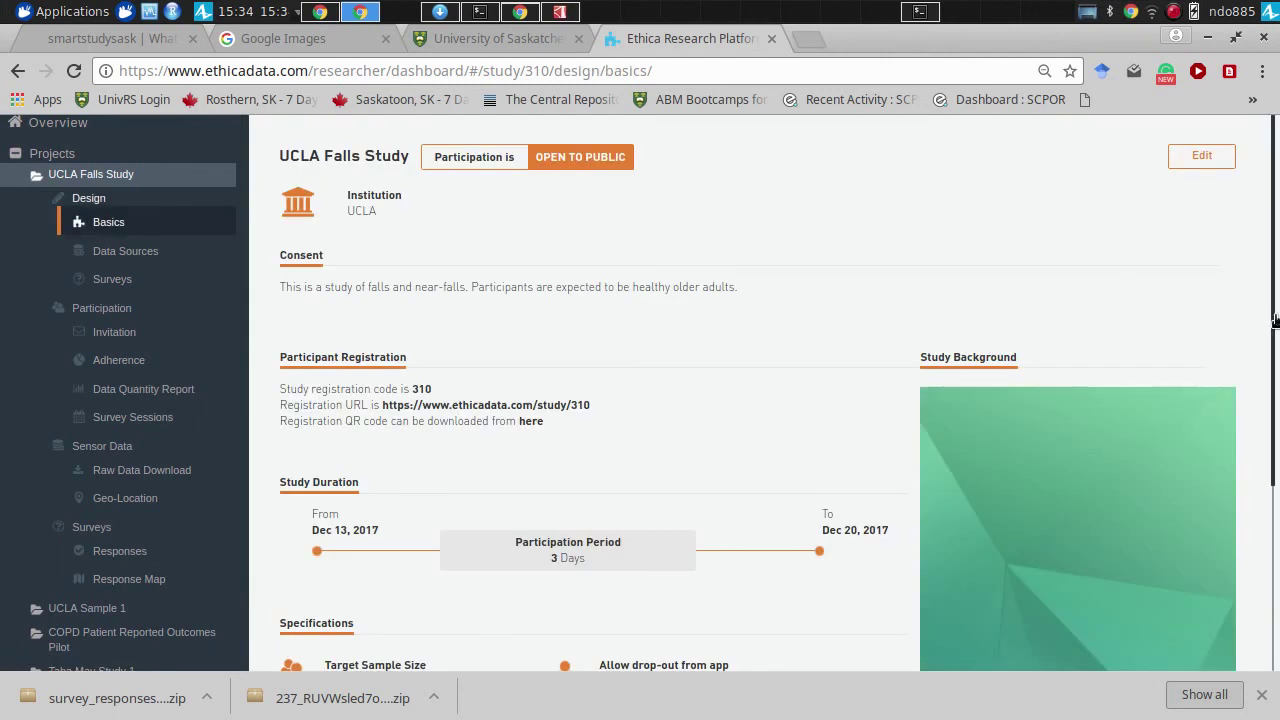
- Scroll down to Access Permissions and open the Add new member dialog
{"action": "scroll", "coordinate": [867, 609], "scroll_direction": "down", "scroll_amount": 3}
{"action": "left_click", "coordinate": [836, 508]}
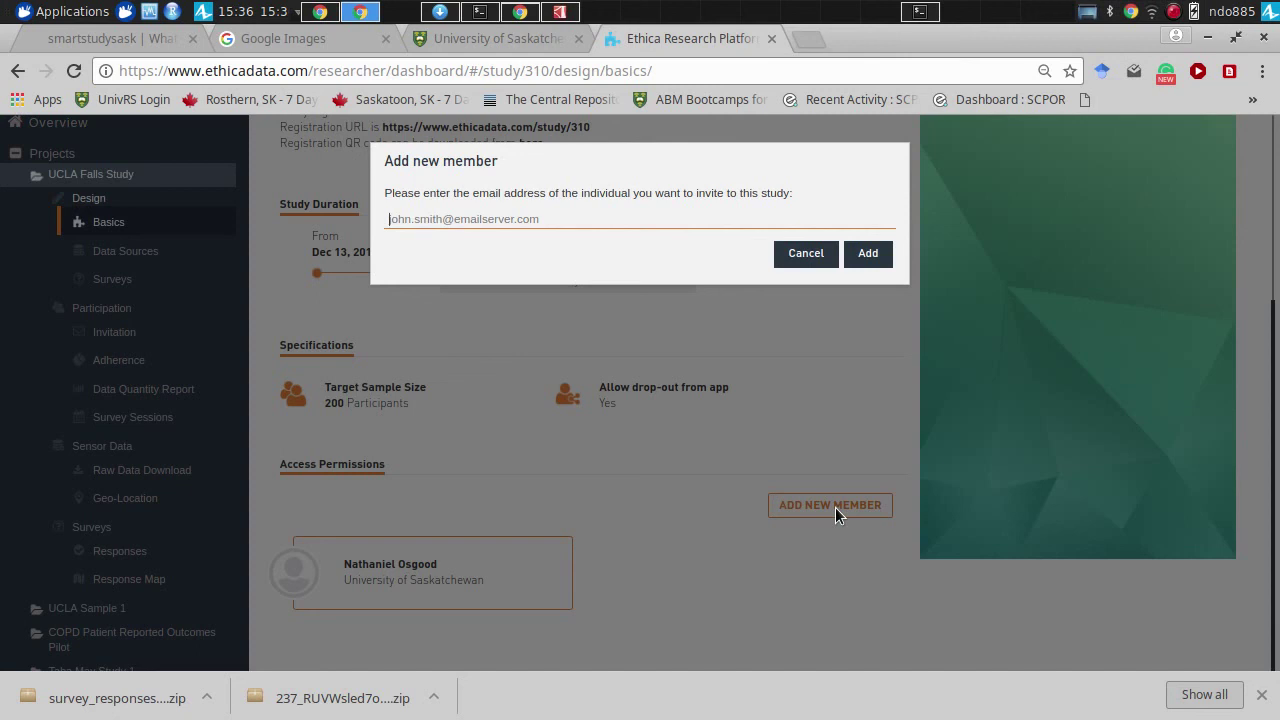
{"action": "left_click", "coordinate": [838, 515]}
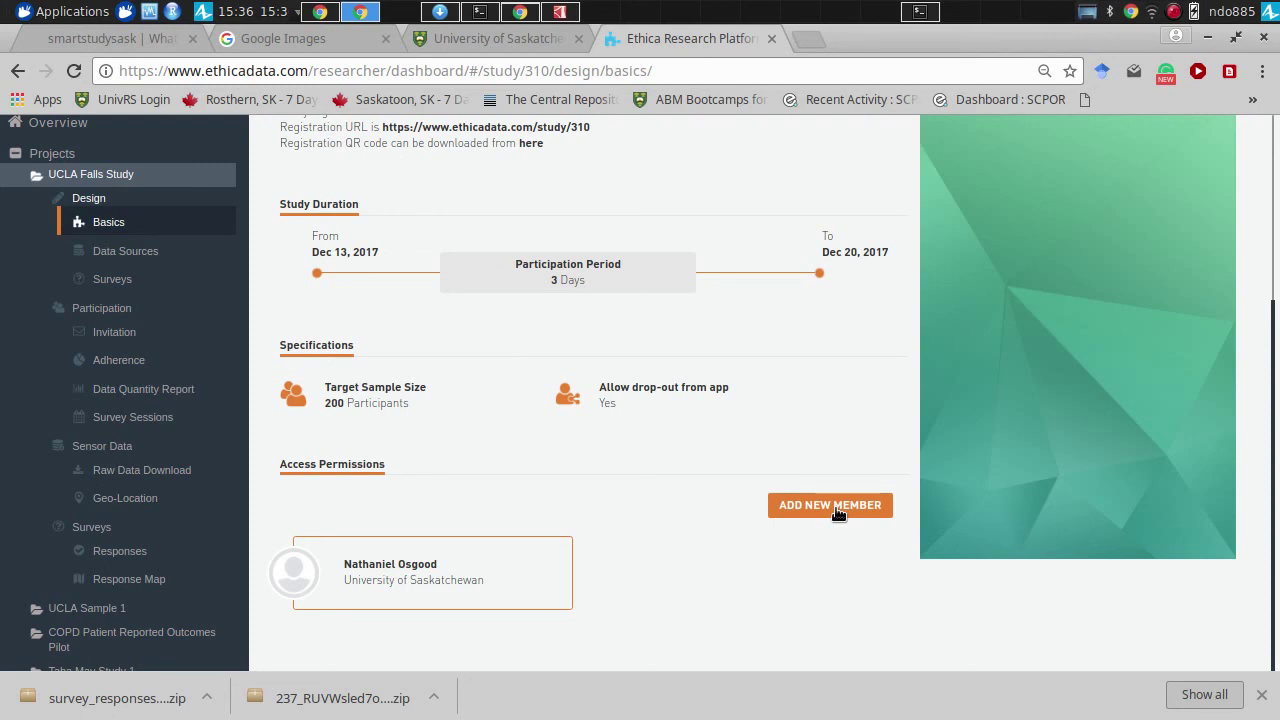
{"action": "key", "text": "alt+Tab"}
{"action": "key", "text": "alt+Tab"}
{"action": "key", "text": "Escape"}
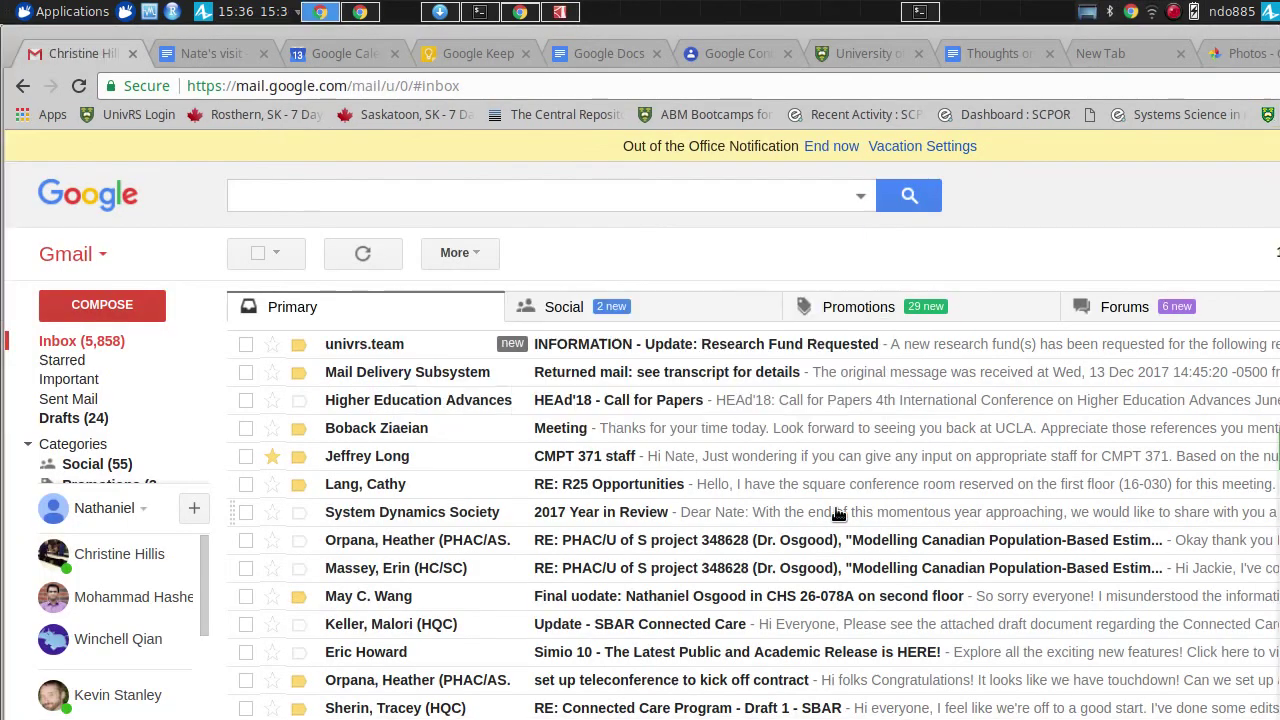
{"action": "key", "text": "alt+Tab"}
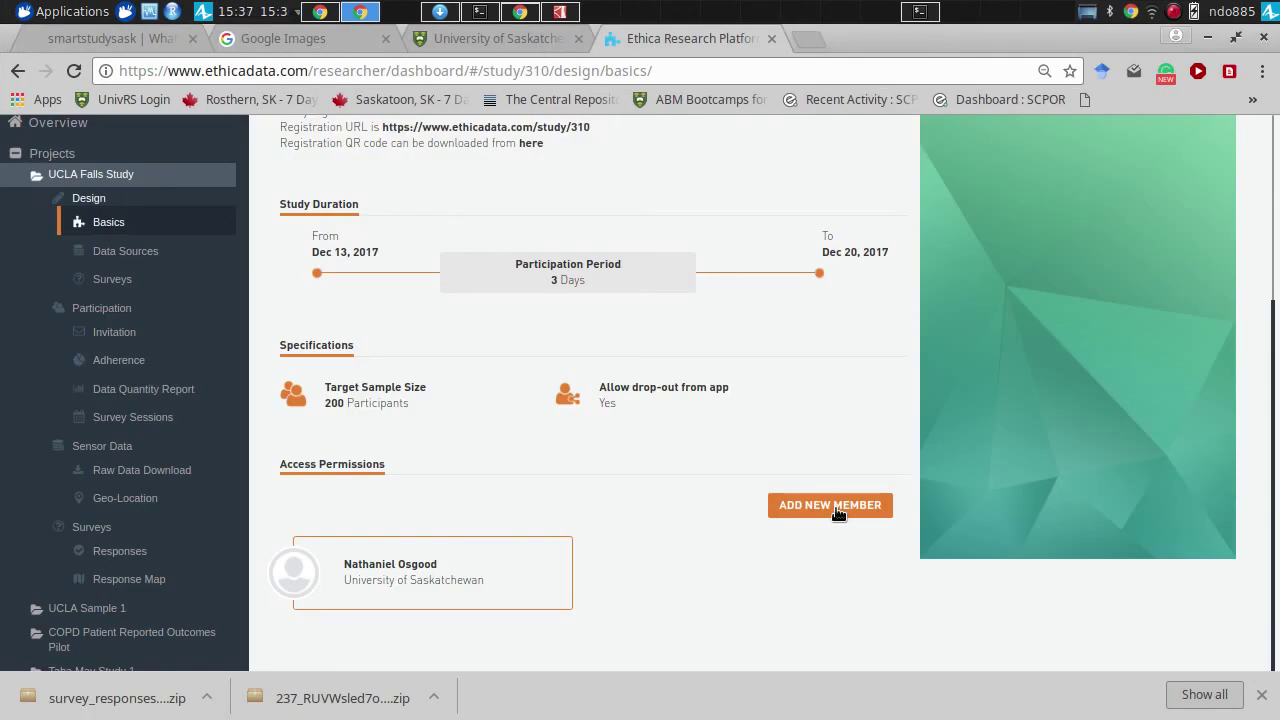
{"action": "key", "text": "alt+Tab"}
{"action": "key", "text": "alt+Tab"}
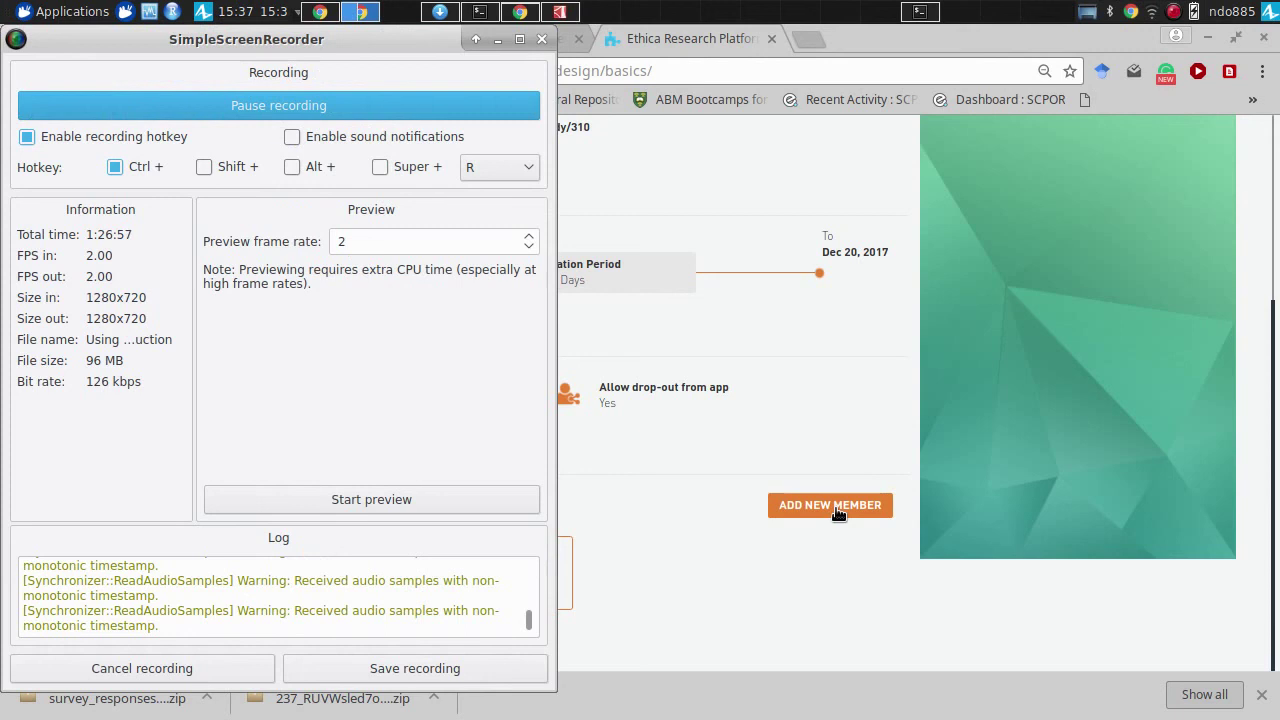